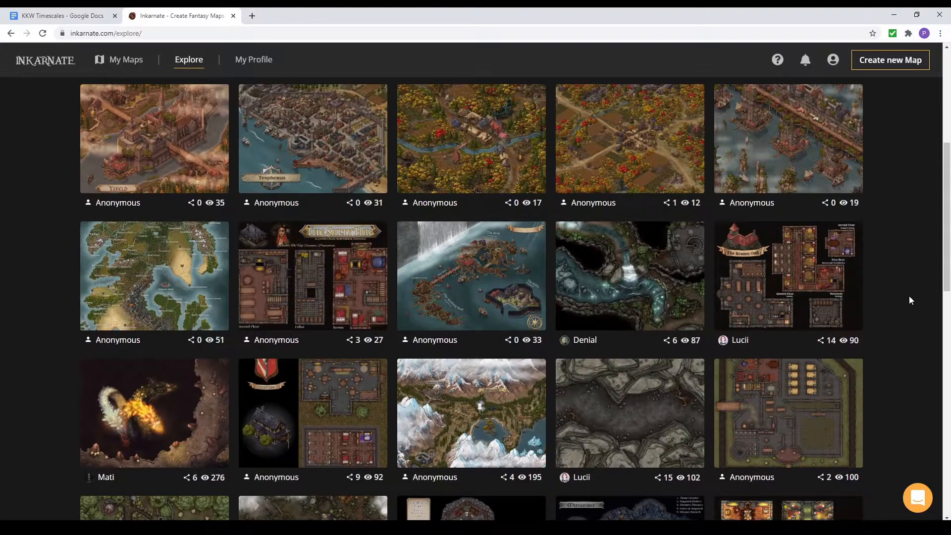
# Step: Browse the community maps in the Explore gallery, and open the list of own maps
pyautogui.scroll(-7, 879, 269)
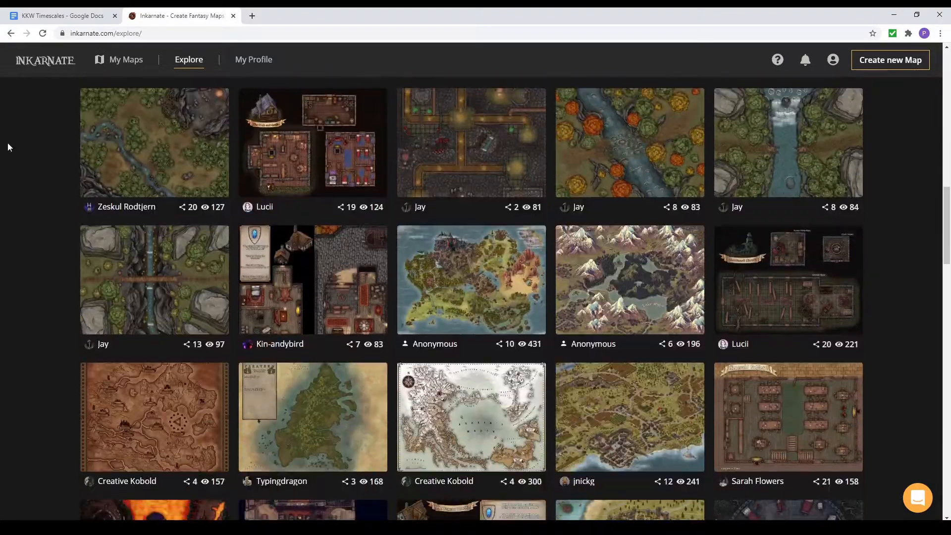
pyautogui.click(126, 59)
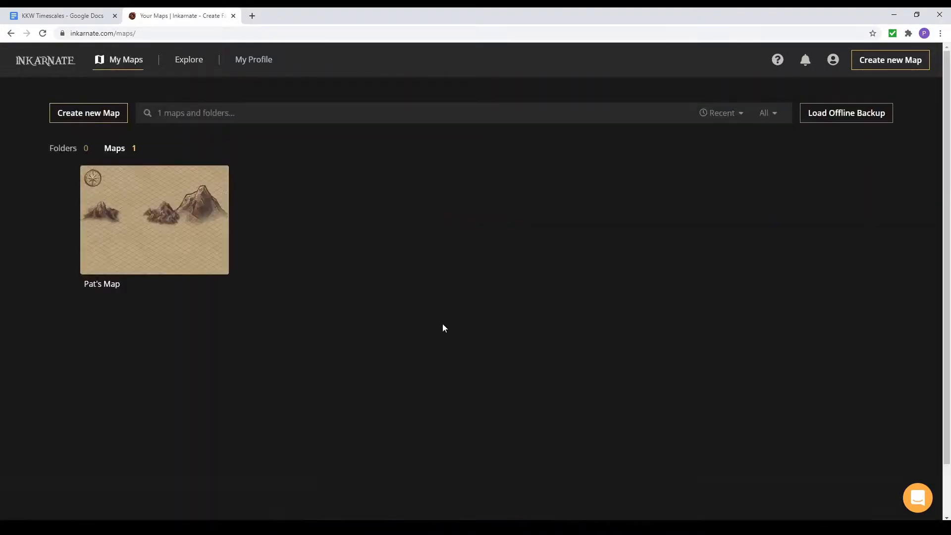
# Step: Switch to the KKW Timescales document in Google Docs, review the running and cavalry walking speeds, and return to the Inkarnate map list
pyautogui.click(69, 19)
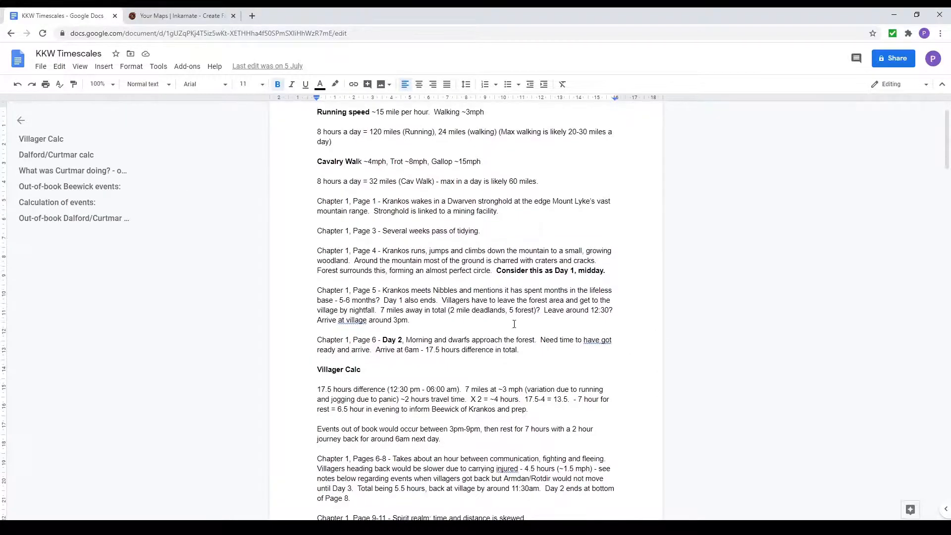
pyautogui.scroll(1, 488, 228)
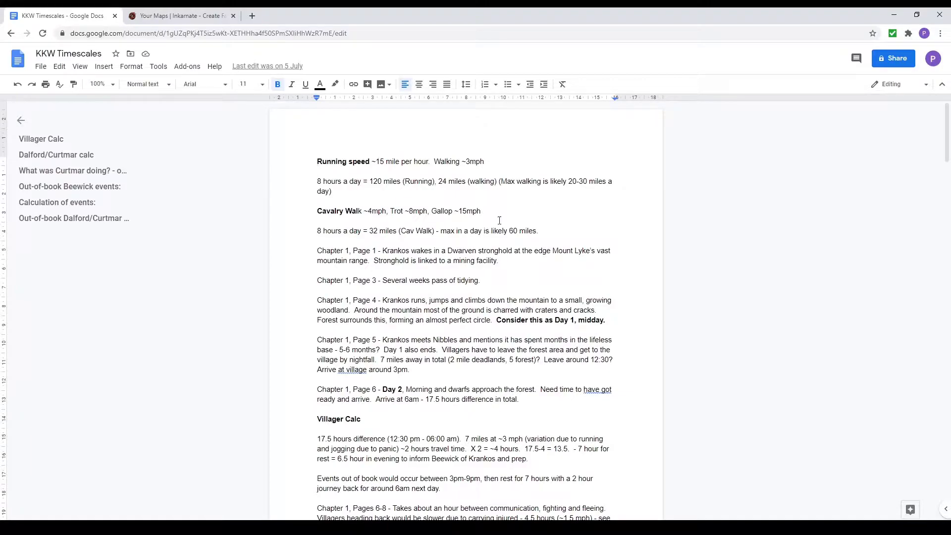
pyautogui.moveTo(467, 162); pyautogui.dragTo(317, 162)
pyautogui.moveTo(324, 211); pyautogui.dragTo(495, 218)
pyautogui.click(502, 220)
pyautogui.click(176, 16)
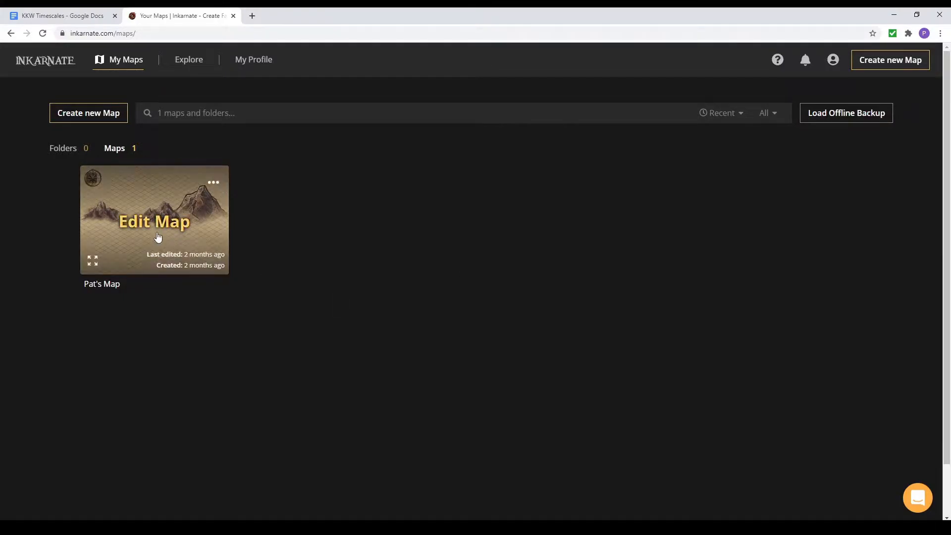
# Step: Open the existing mountain map for editing and move its Text label inward to the upper middle of the canvas
pyautogui.click(181, 226)
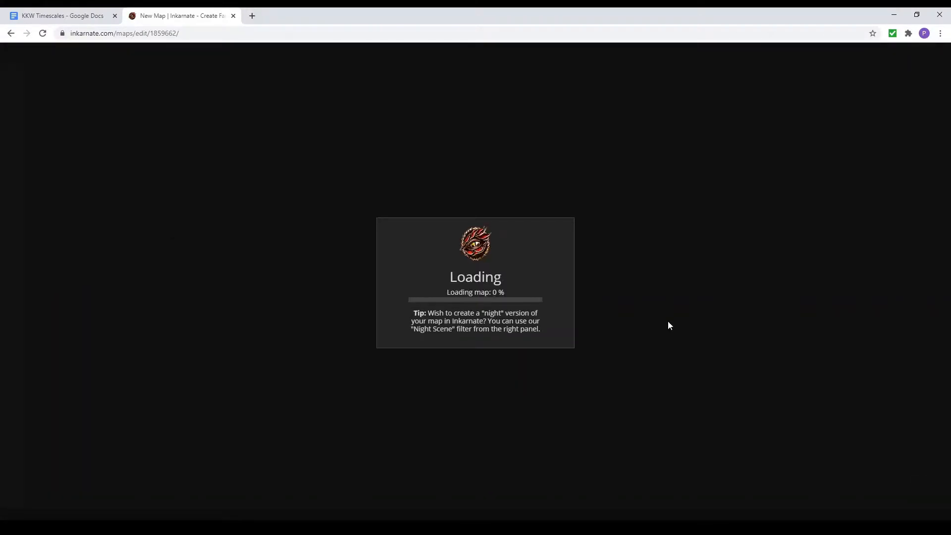
pyautogui.scroll(1, 426, 312)
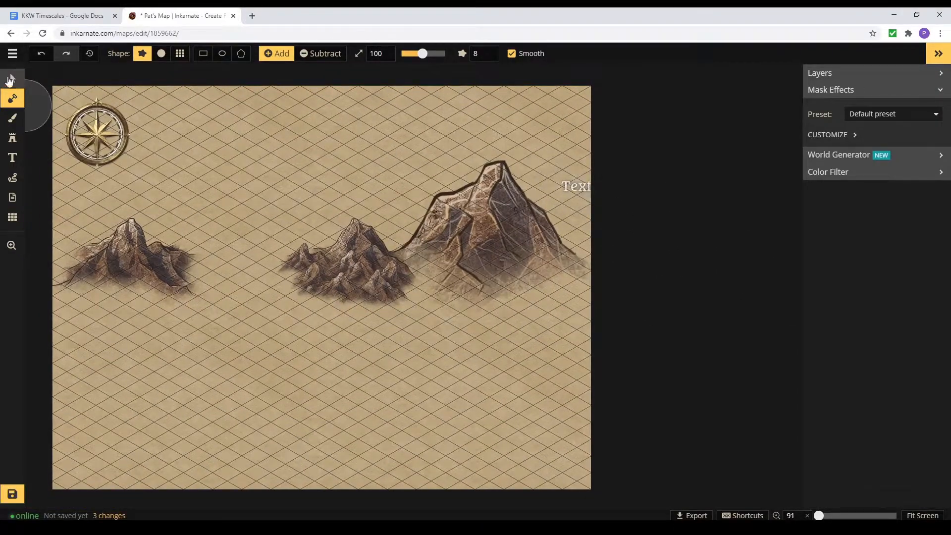
pyautogui.click(13, 79)
pyautogui.click(586, 187)
pyautogui.moveTo(584, 186); pyautogui.dragTo(350, 150)
pyautogui.scroll(-1, 406, 380)
pyautogui.scroll(-1, 406, 379)
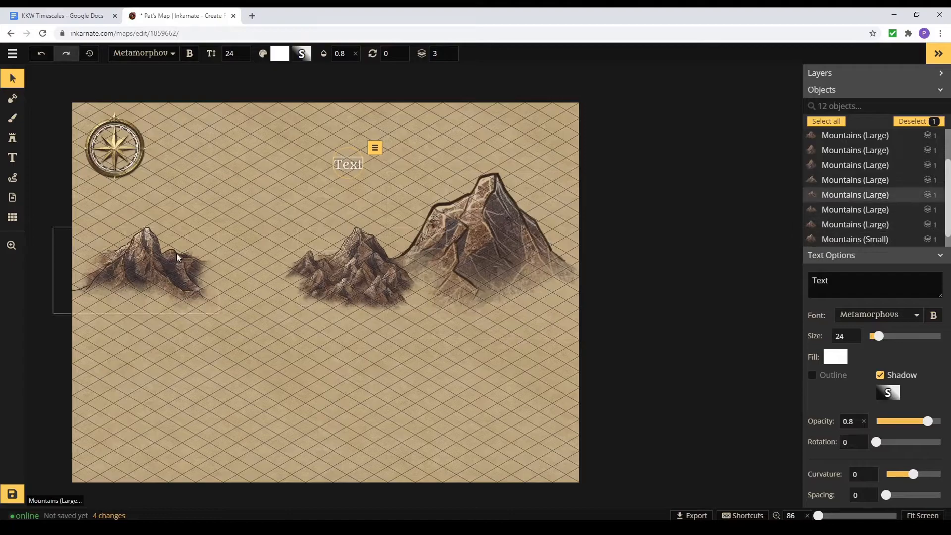
# Step: Deselect the label and leave the map without saving, returning to the map list
pyautogui.click(479, 277)
pyautogui.click(286, 234)
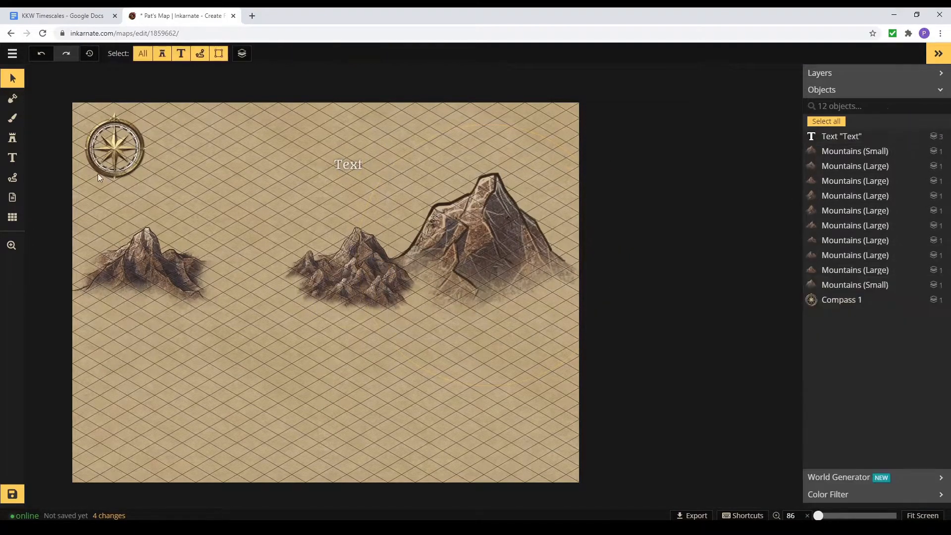
pyautogui.click(14, 54)
pyautogui.click(11, 33)
pyautogui.press('Return')
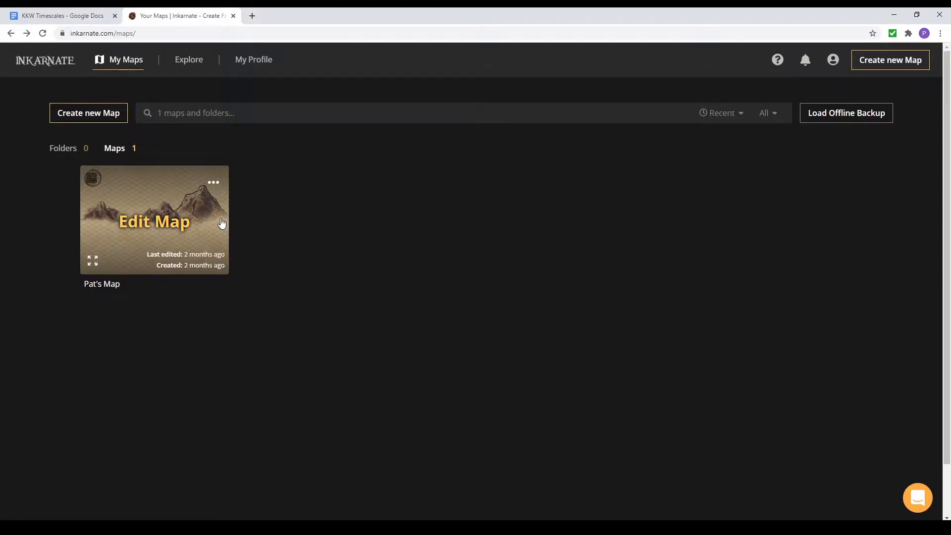
# Step: Start a new map and preview the Parchment World, Fantasy World and Fantasy Regional Classic styles with their sample images
pyautogui.click(92, 118)
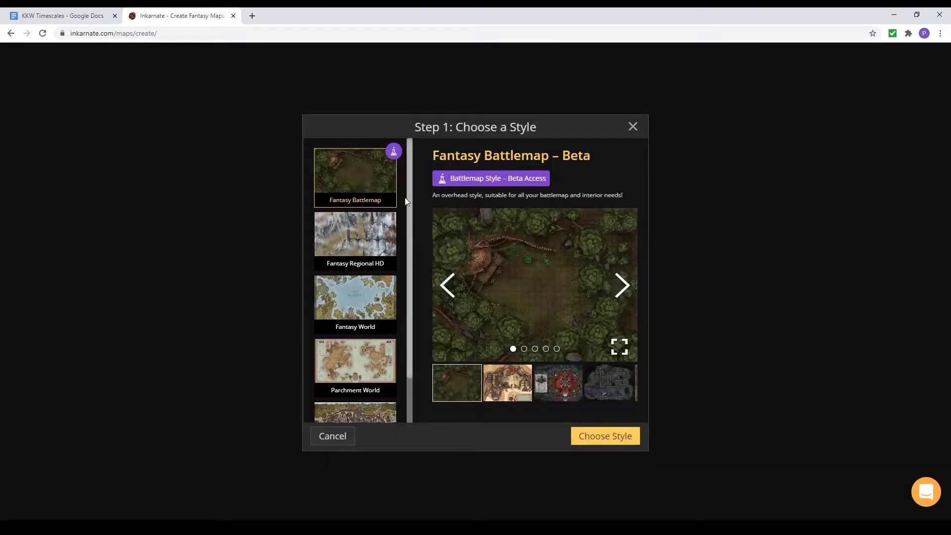
pyautogui.scroll(-1, 355, 277)
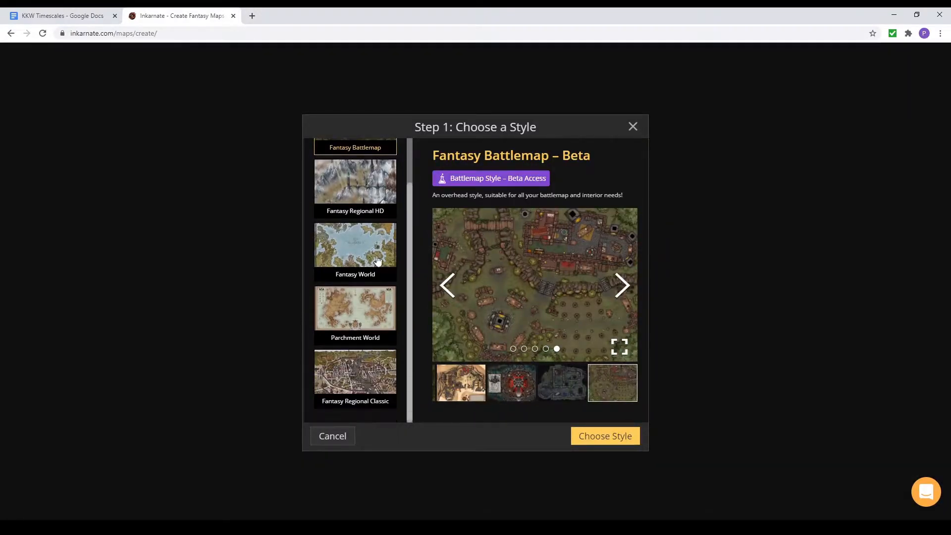
pyautogui.click(355, 312)
pyautogui.click(360, 251)
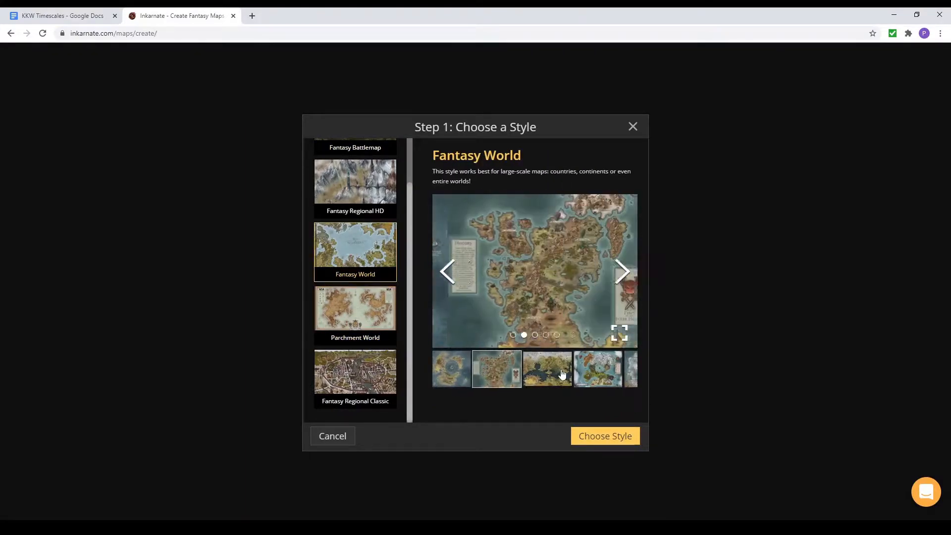
pyautogui.click(357, 403)
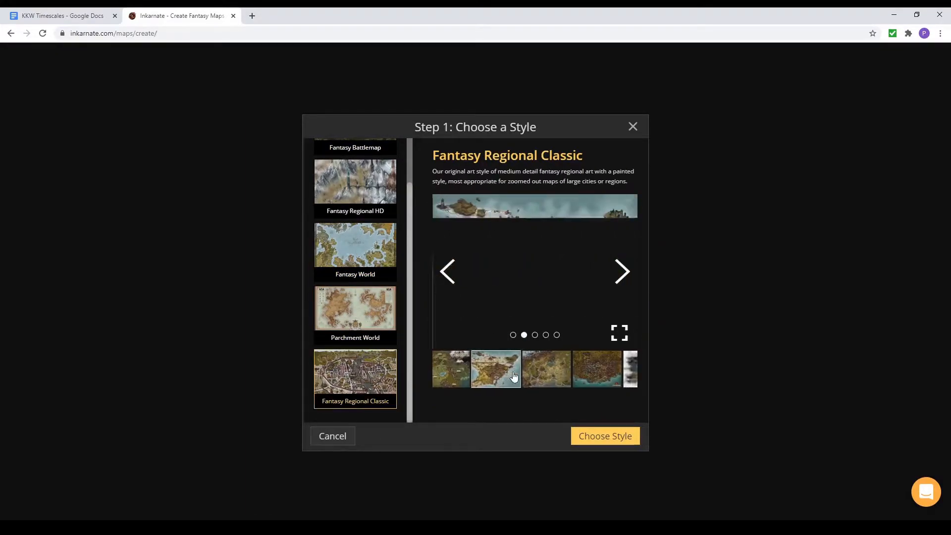
pyautogui.click(597, 376)
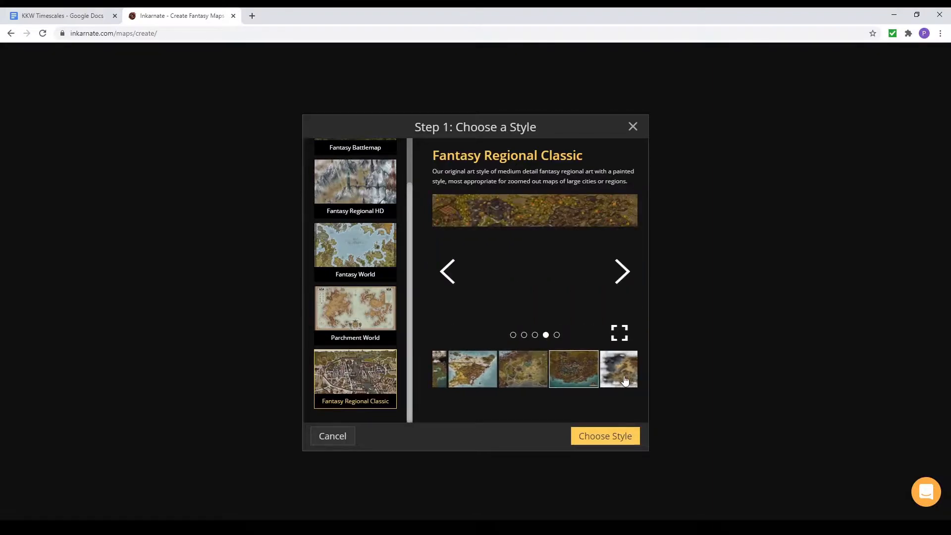
pyautogui.click(615, 384)
# Step: Revisit the Parchment World and Fantasy World styles, and preview the sample images of Fantasy Regional HD
pyautogui.click(355, 314)
pyautogui.click(355, 274)
pyautogui.scroll(1, 361, 248)
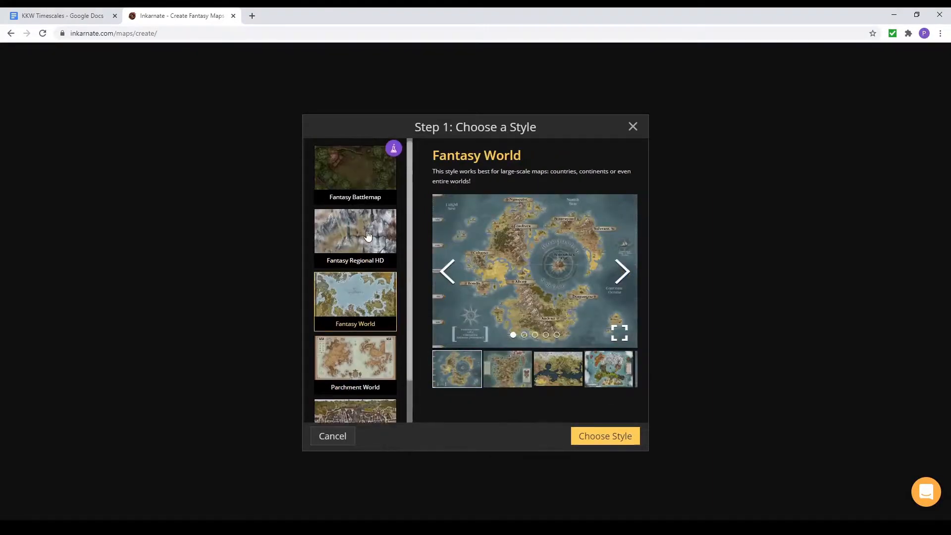
pyautogui.click(364, 237)
pyautogui.click(510, 379)
pyautogui.click(555, 384)
pyautogui.click(600, 381)
# Step: Preview the sample images of the Fantasy Battlemap style
pyautogui.click(361, 181)
pyautogui.click(513, 386)
pyautogui.click(558, 385)
pyautogui.click(596, 386)
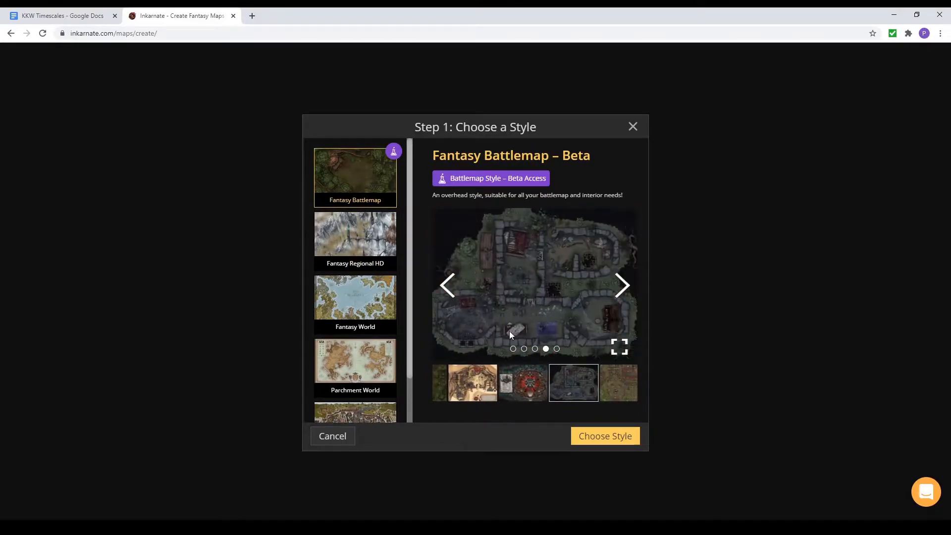
# Step: Choose the Parchment World style and set the editor resolution to Ultra (4k), accepting that 4K editing is experimental
pyautogui.click(354, 364)
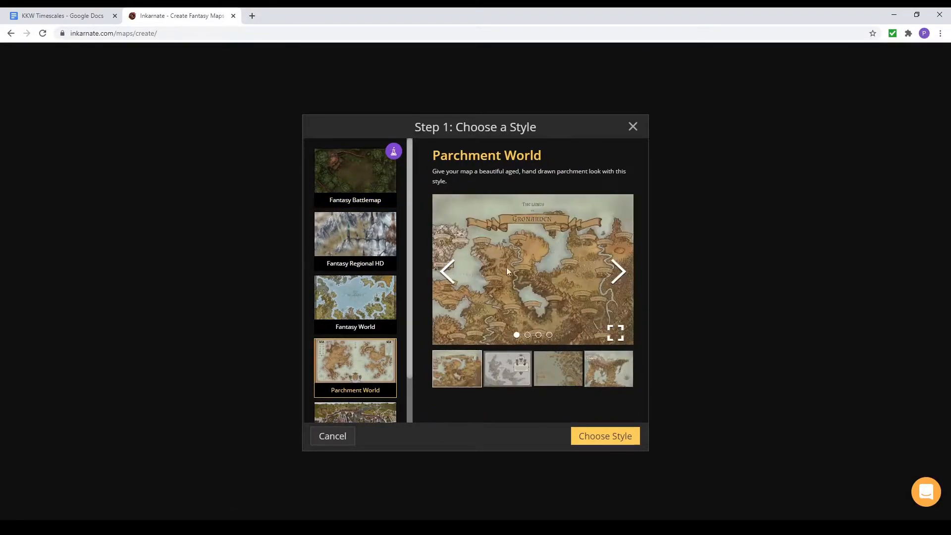
pyautogui.click(602, 436)
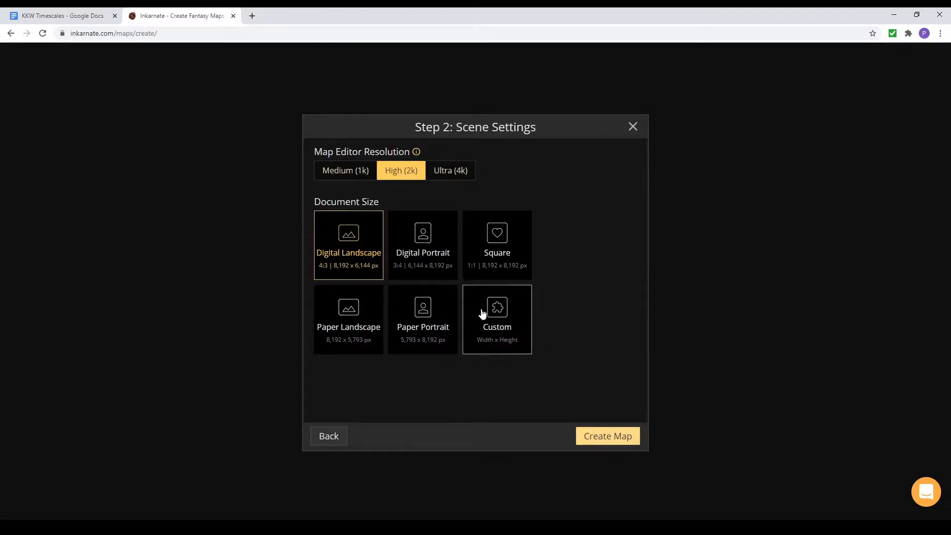
pyautogui.click(438, 173)
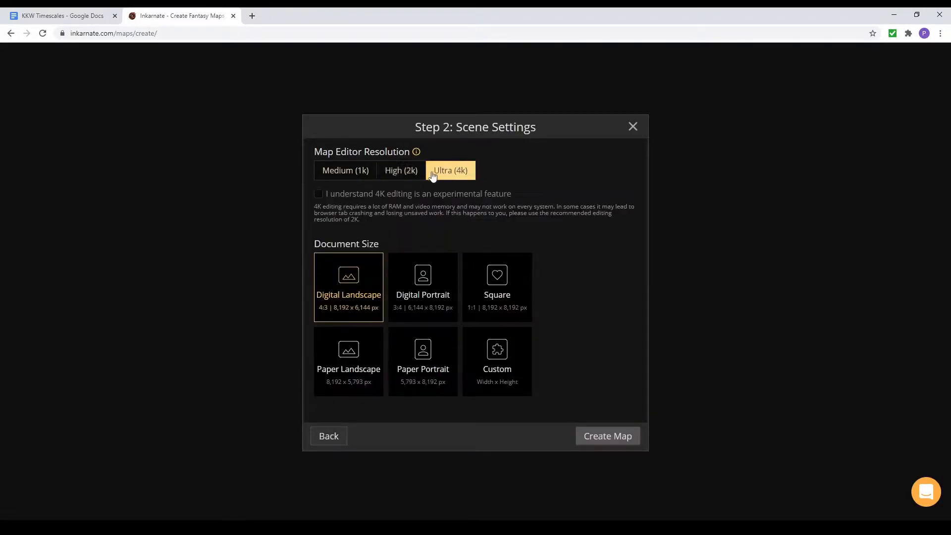
pyautogui.click(320, 195)
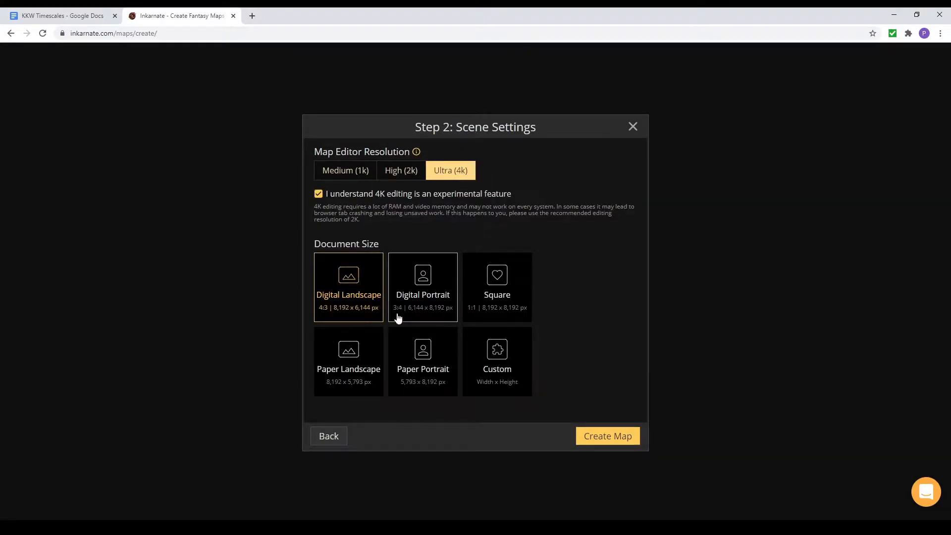
# Step: Try a custom document size of 9000 by 9000
pyautogui.click(486, 369)
pyautogui.write('9000')
pyautogui.press('Tab')
pyautogui.write('9000')
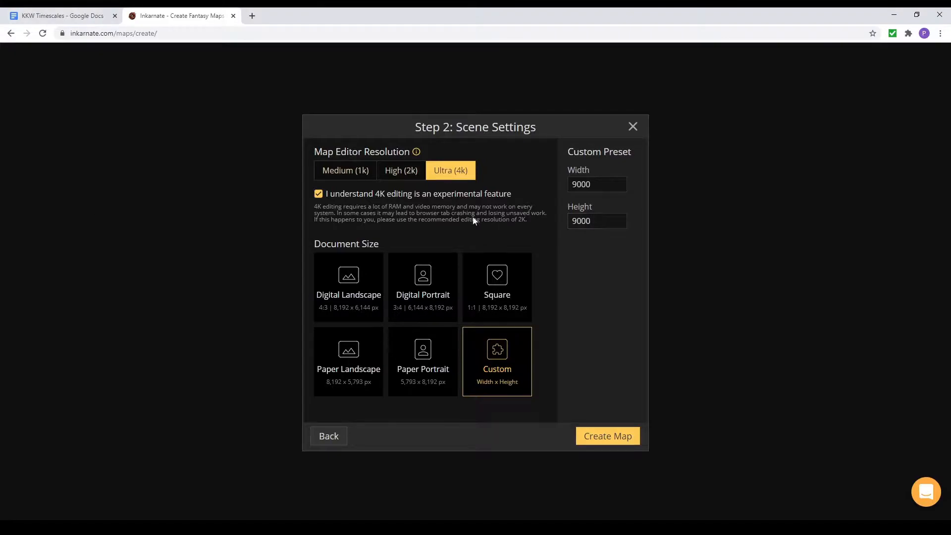
# Step: Set the document size to Digital Landscape, 8,192 x 6,144 px, and create the map
pyautogui.click(341, 383)
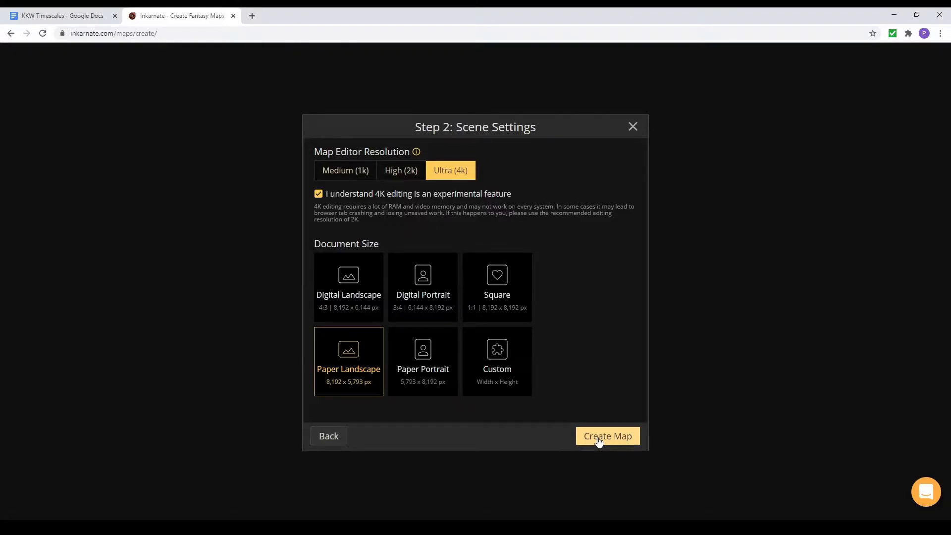
pyautogui.click(347, 282)
pyautogui.click(606, 437)
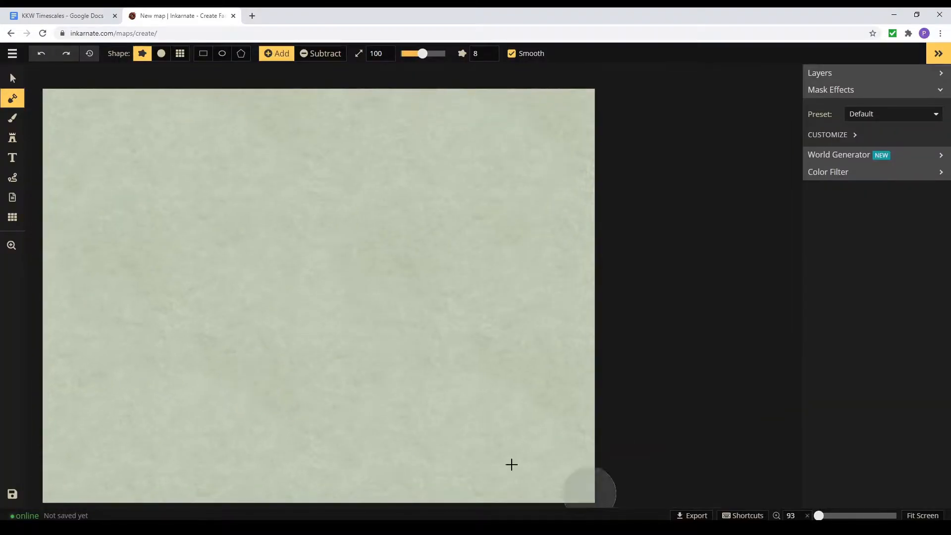
# Step: Try adding land on the canvas with the rough and circular mask brush shapes, undoing each stroke
pyautogui.click(173, 214)
pyautogui.hotkey('ctrl', 'z')
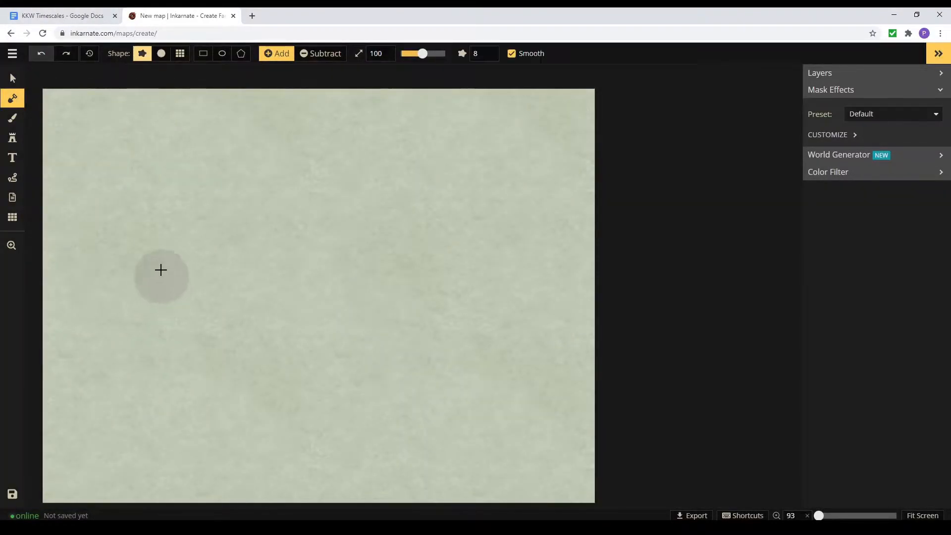
pyautogui.click(161, 54)
pyautogui.moveTo(168, 202); pyautogui.dragTo(286, 252)
pyautogui.click(41, 53)
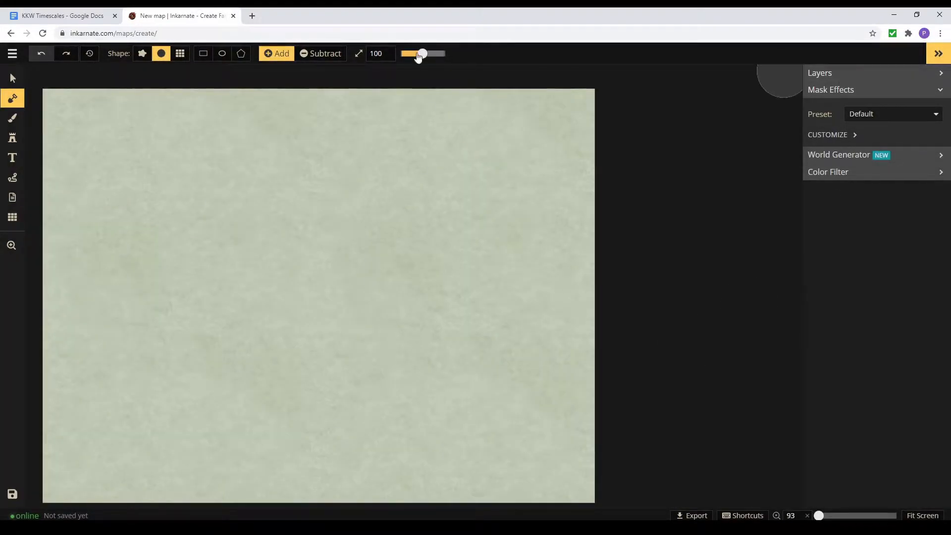
# Step: Reduce the circular mask brush size to 20
pyautogui.press('s')
pyautogui.press('s')
pyautogui.press('s')
pyautogui.press('s')
pyautogui.press('s')
pyautogui.press('s')
pyautogui.press('s')
pyautogui.press('s')
pyautogui.press('s')
pyautogui.press('s')
pyautogui.press('s')
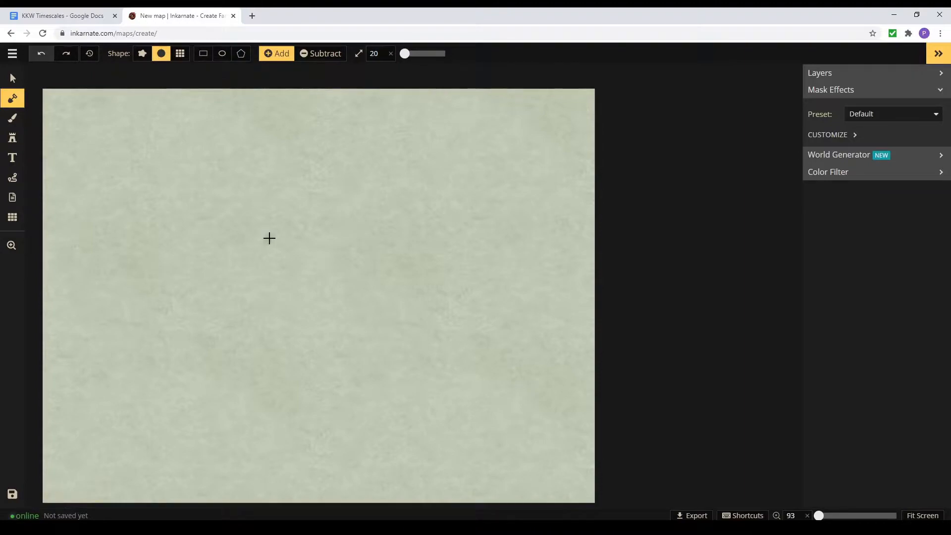
# Step: Expand the World Generator and Color Filter options, and switch the mask shape to the grid so the map grid is shown
pyautogui.click(850, 154)
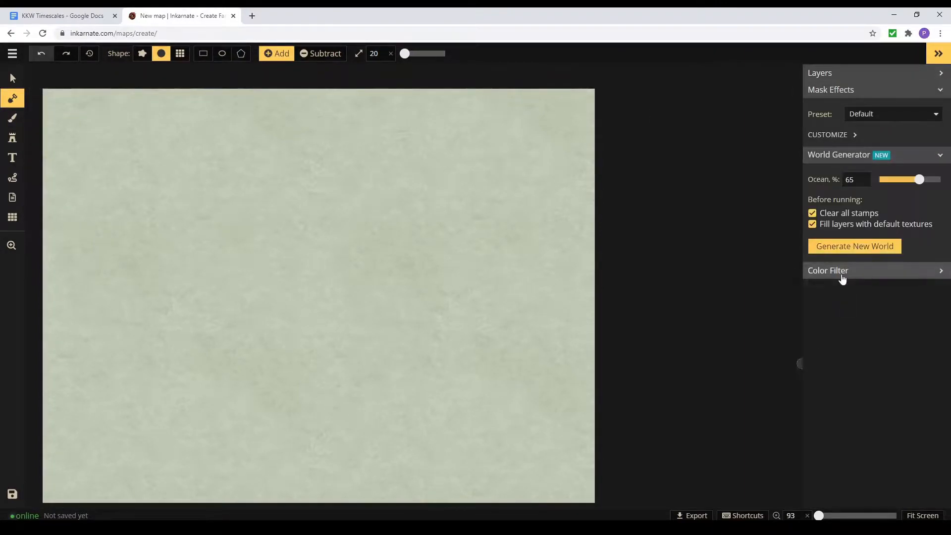
pyautogui.click(842, 271)
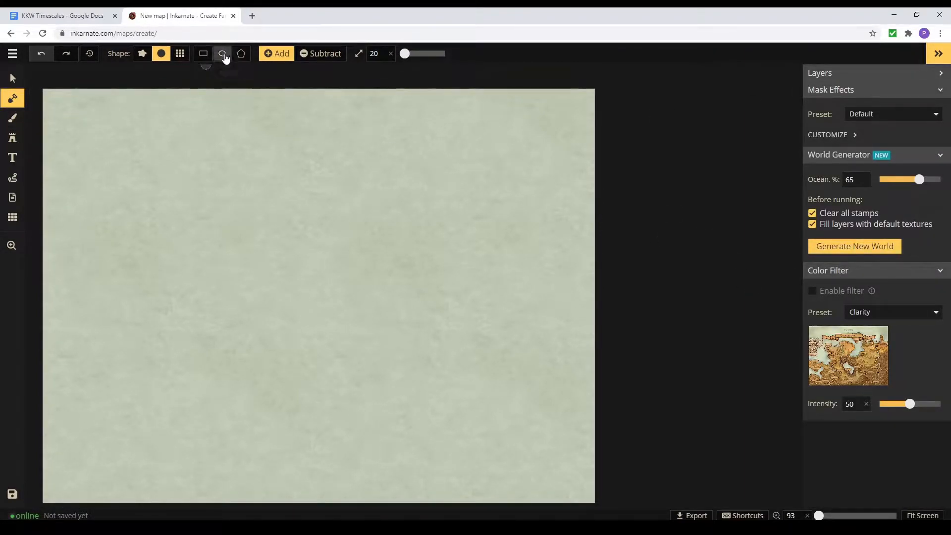
pyautogui.click(182, 58)
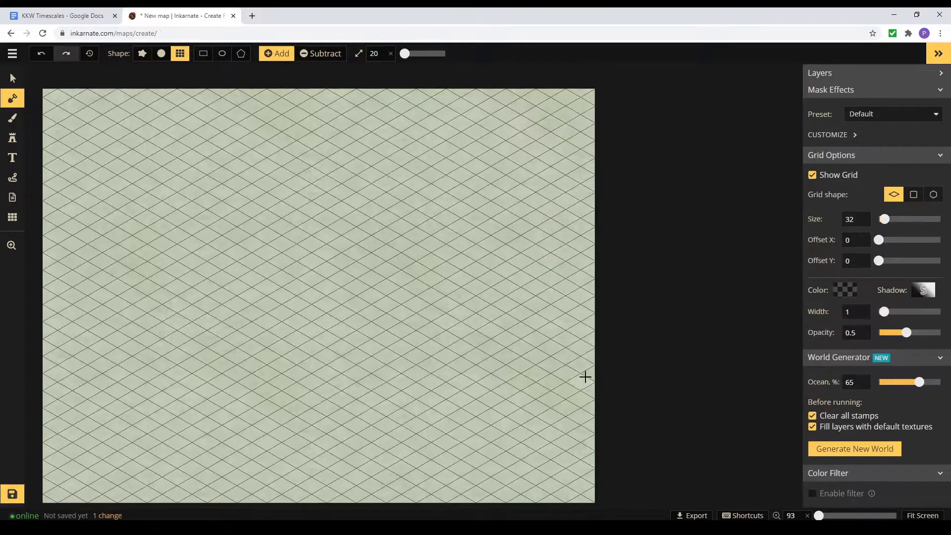
# Step: Set the grid size to 8 and try the square and hexagonal grid shapes, keeping the isometric diamond shape
pyautogui.moveTo(886, 219); pyautogui.dragTo(877, 237)
pyautogui.click(917, 199)
pyautogui.click(934, 197)
pyautogui.click(895, 196)
pyautogui.click(916, 196)
pyautogui.click(895, 196)
pyautogui.click(847, 139)
pyautogui.click(847, 139)
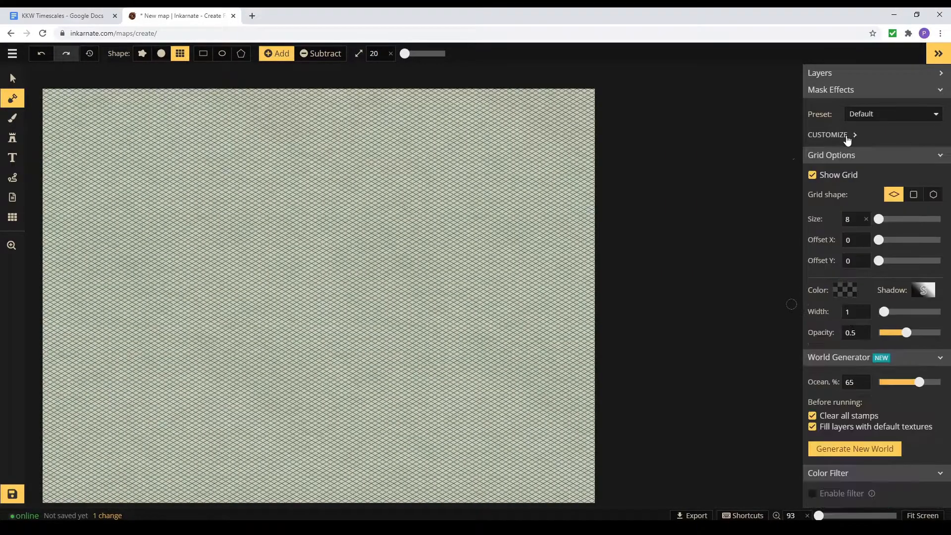
# Step: Switch to the Brush tool and pick the brown stained parchment texture from the catalog
pyautogui.click(12, 117)
pyautogui.click(836, 109)
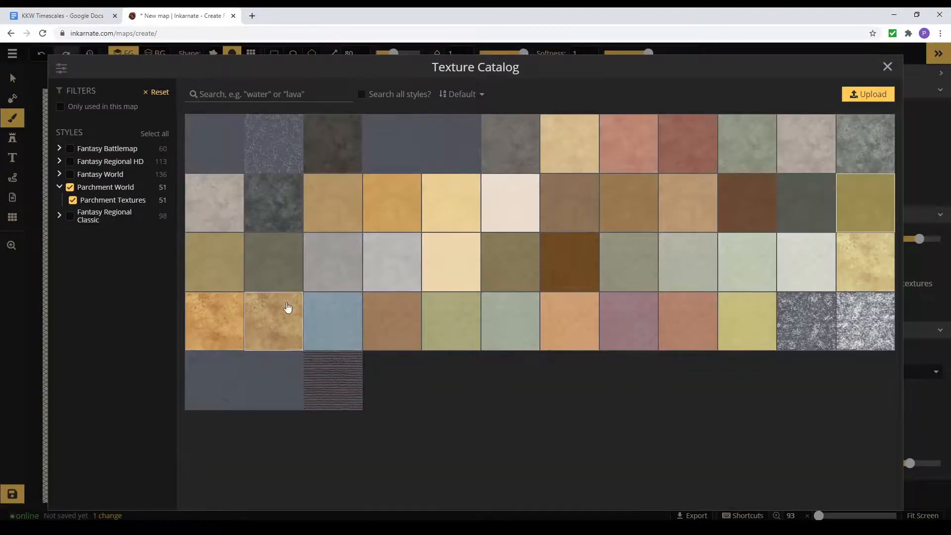
pyautogui.click(308, 331)
pyautogui.click(870, 194)
pyautogui.click(835, 110)
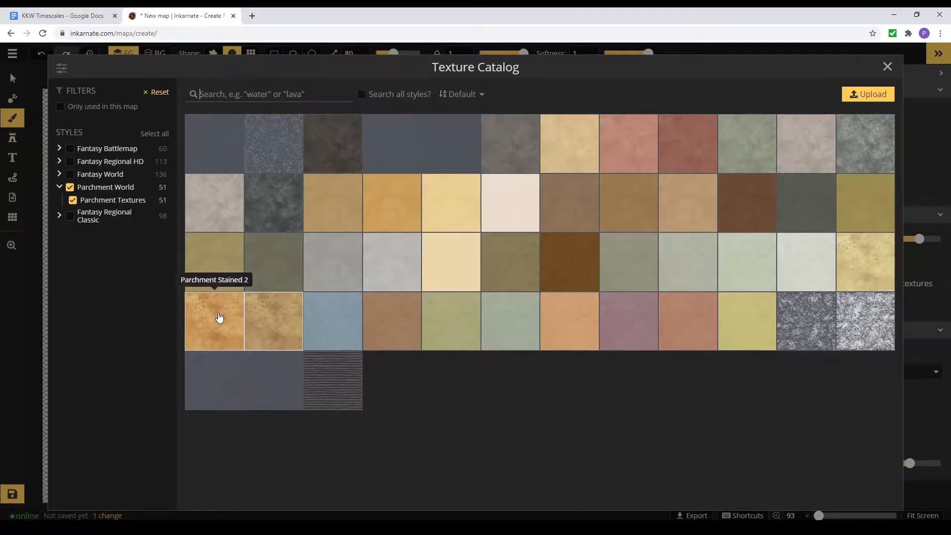
pyautogui.click(218, 318)
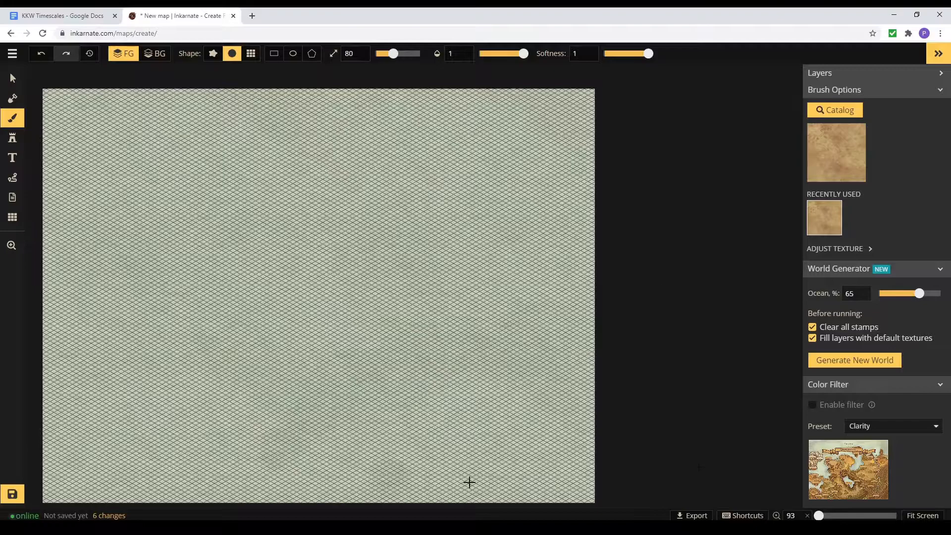
# Step: Set the ocean percentage to 1 and generate a new world
pyautogui.moveTo(919, 293); pyautogui.dragTo(867, 301)
pyautogui.click(859, 362)
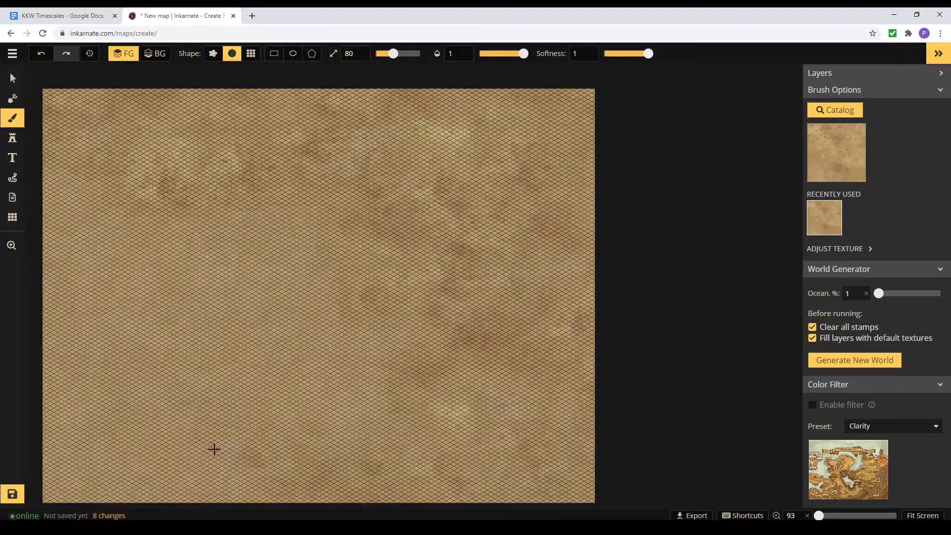
# Step: Return to the Mask tool, expand the mask effect customization and the Layers list, and toggle the background layer's visibility
pyautogui.click(13, 137)
pyautogui.click(13, 118)
pyautogui.click(13, 99)
pyautogui.click(828, 135)
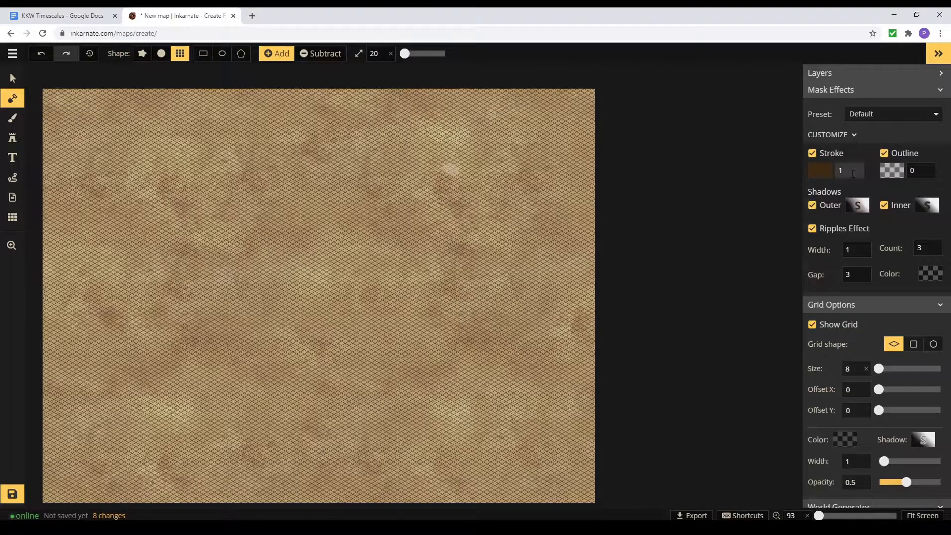
pyautogui.click(837, 73)
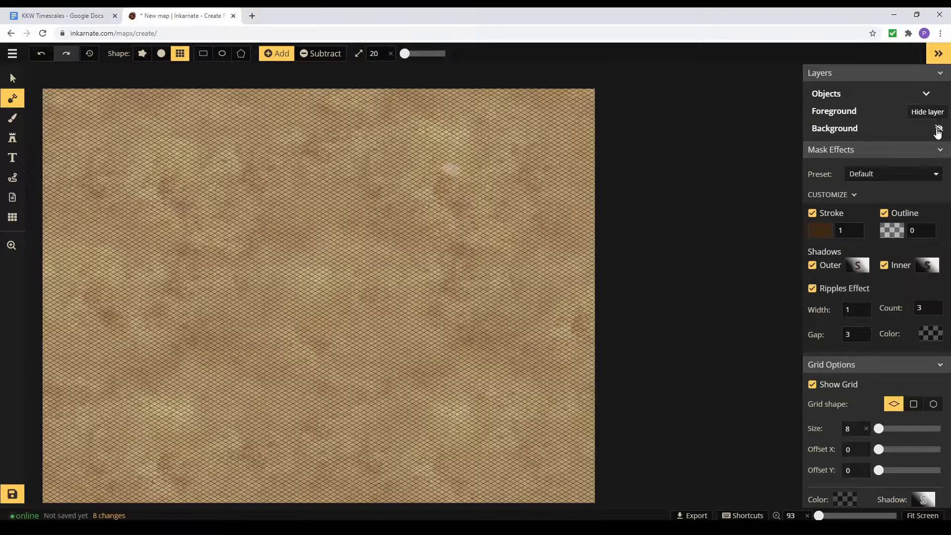
pyautogui.click(939, 131)
pyautogui.scroll(-5, 869, 336)
pyautogui.scroll(-4, 789, 275)
pyautogui.scroll(2, 492, 295)
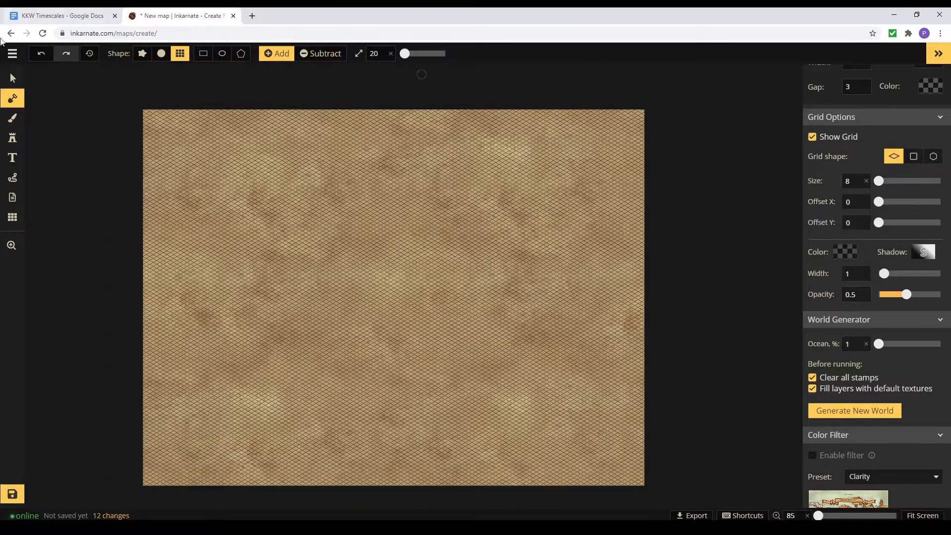
# Step: Save the map under the title Elmmora
pyautogui.click(12, 53)
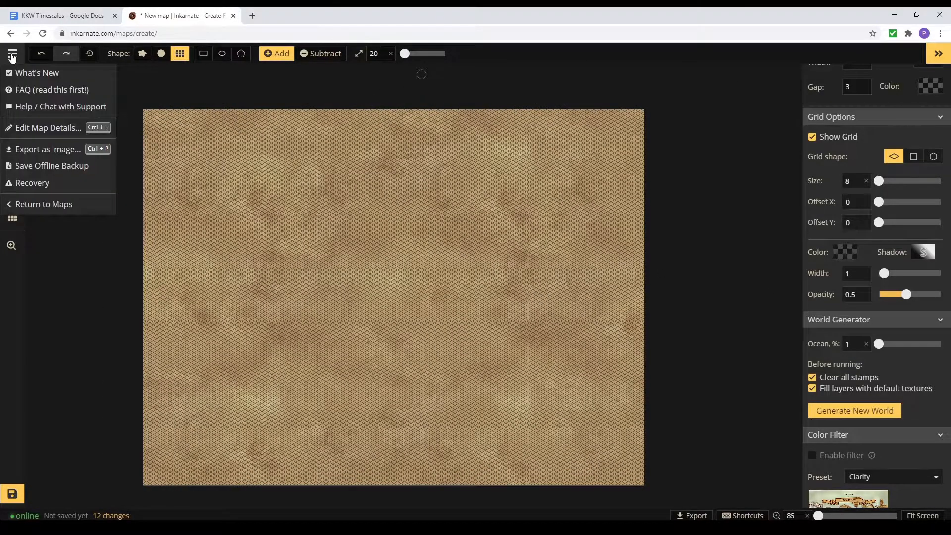
pyautogui.click(48, 127)
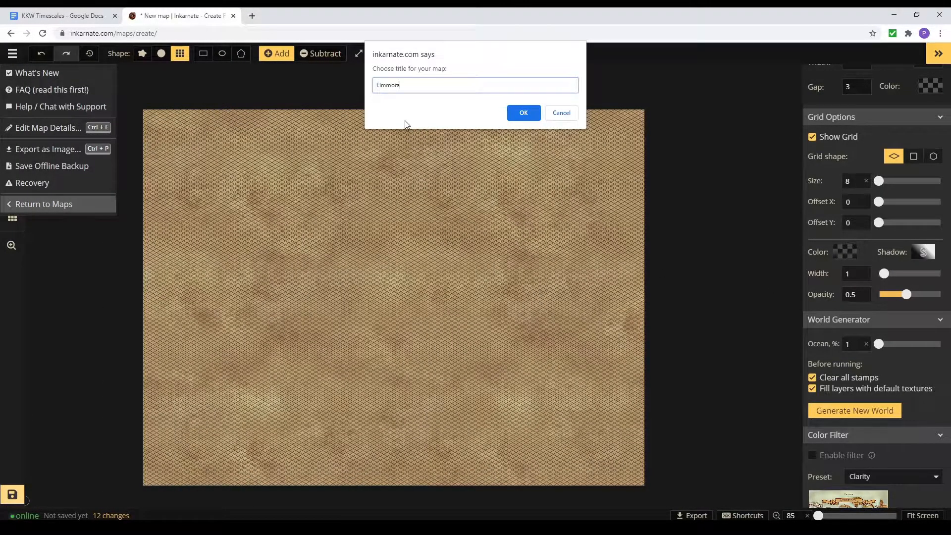
pyautogui.click(538, 114)
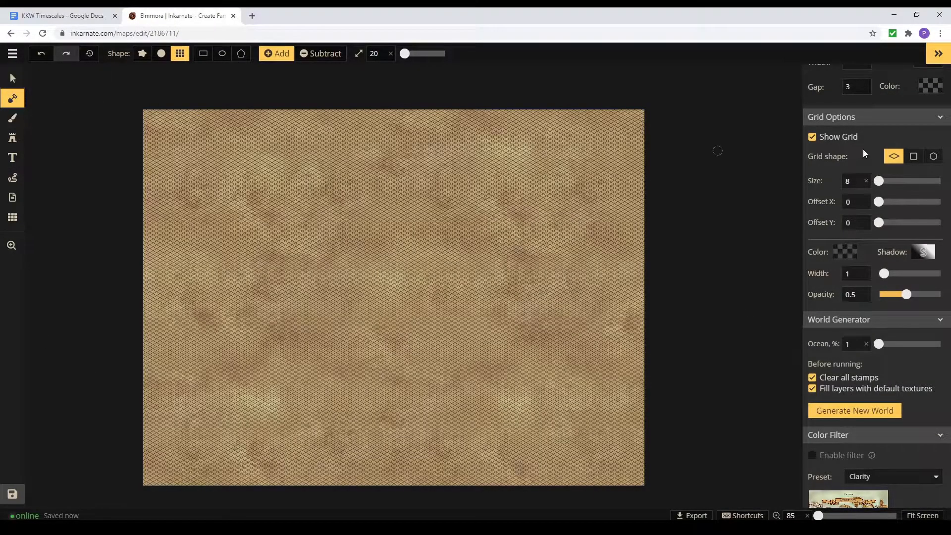
# Step: Review the Path tool's style options and browse the Brush tool's Parchment World texture catalog without choosing another texture
pyautogui.scroll(5, 889, 114)
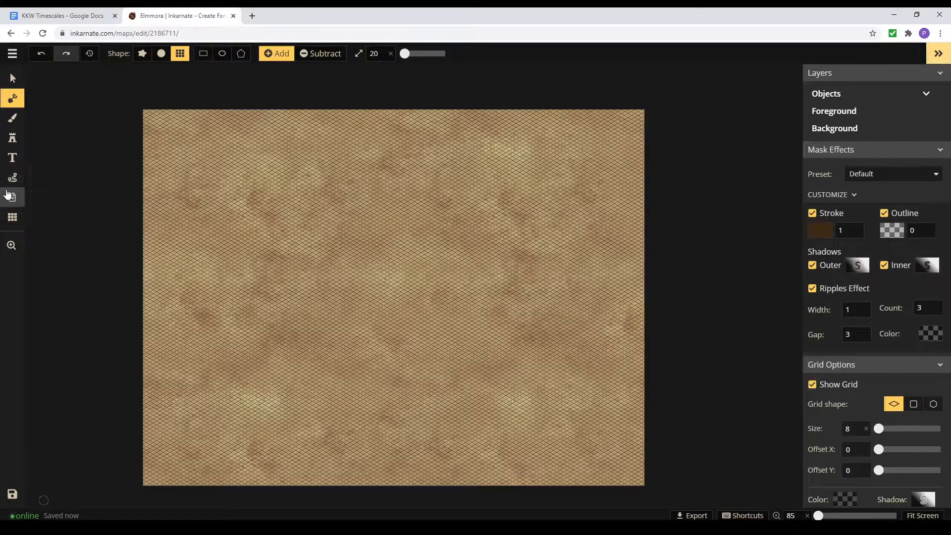
pyautogui.click(12, 177)
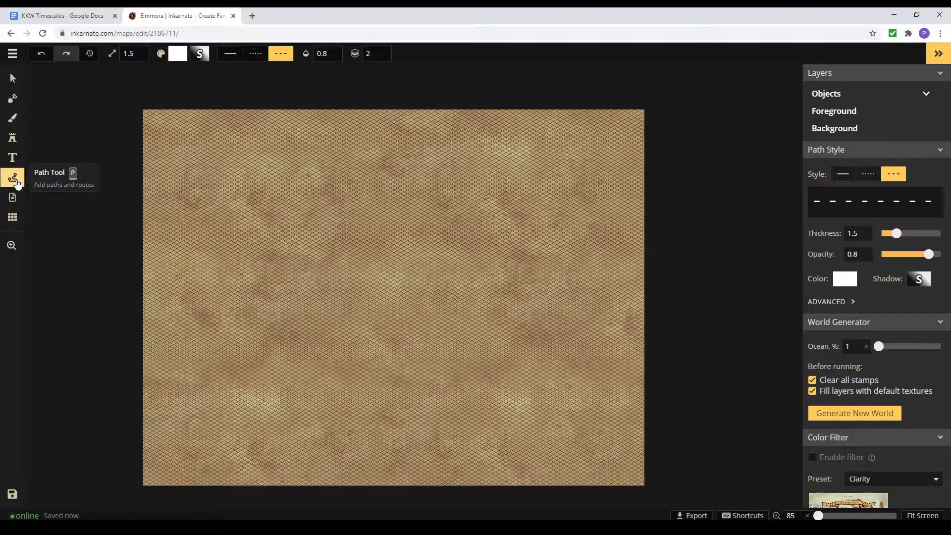
pyautogui.click(21, 142)
pyautogui.click(13, 117)
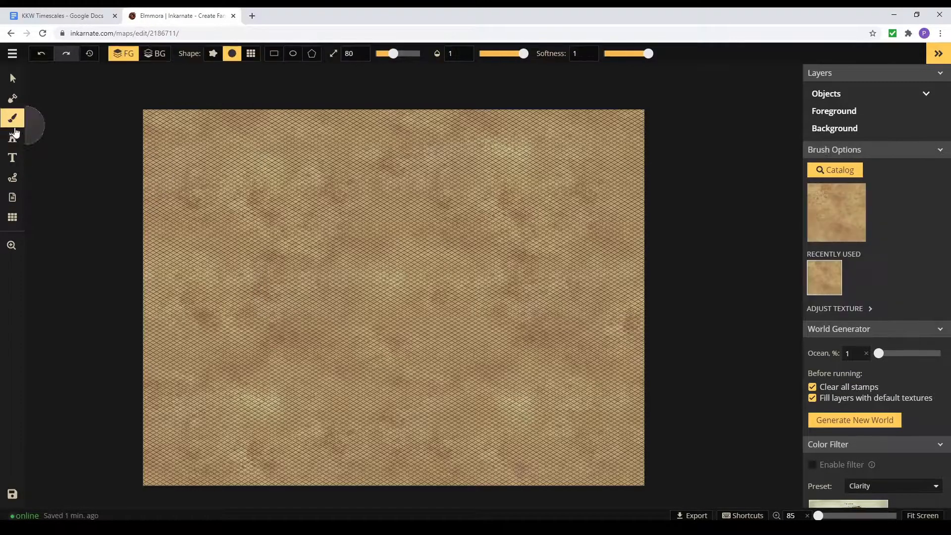
pyautogui.click(837, 169)
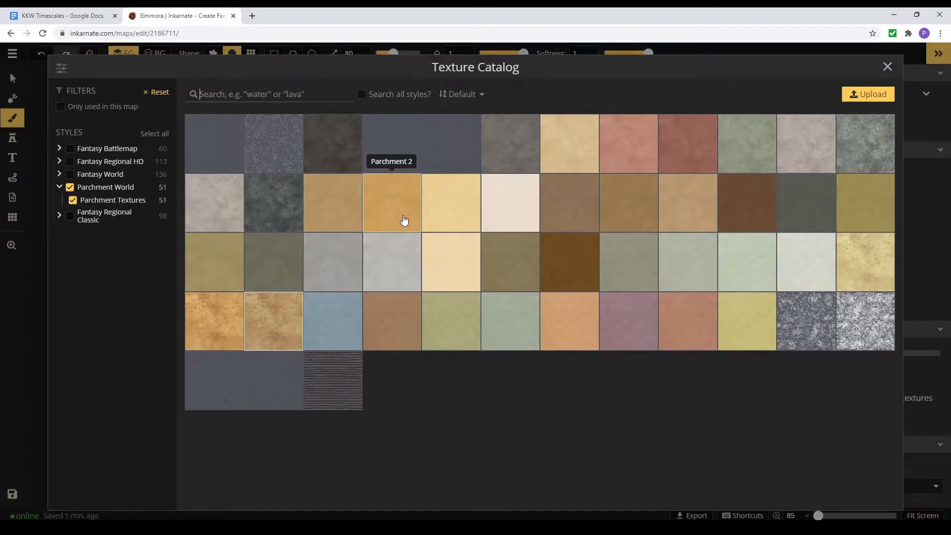
pyautogui.click(888, 67)
pyautogui.scroll(1, 624, 457)
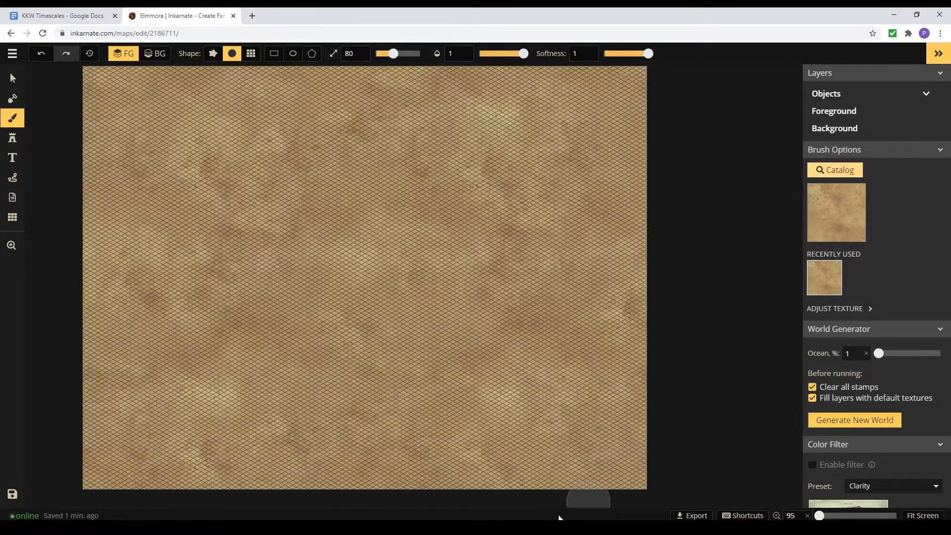
# Step: Switch to the Select tool and examine the grid up close near the map's southwest corner
pyautogui.click(11, 74)
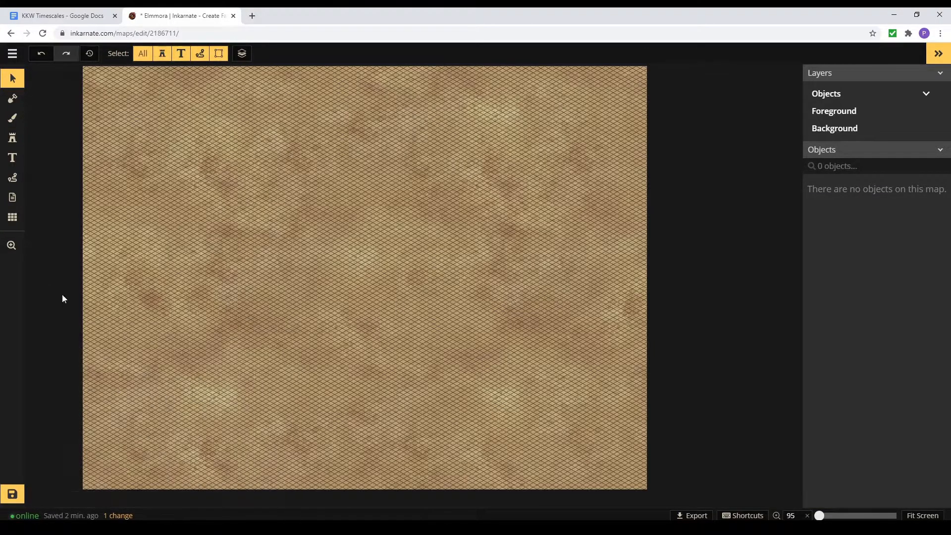
pyautogui.scroll(4, 353, 316)
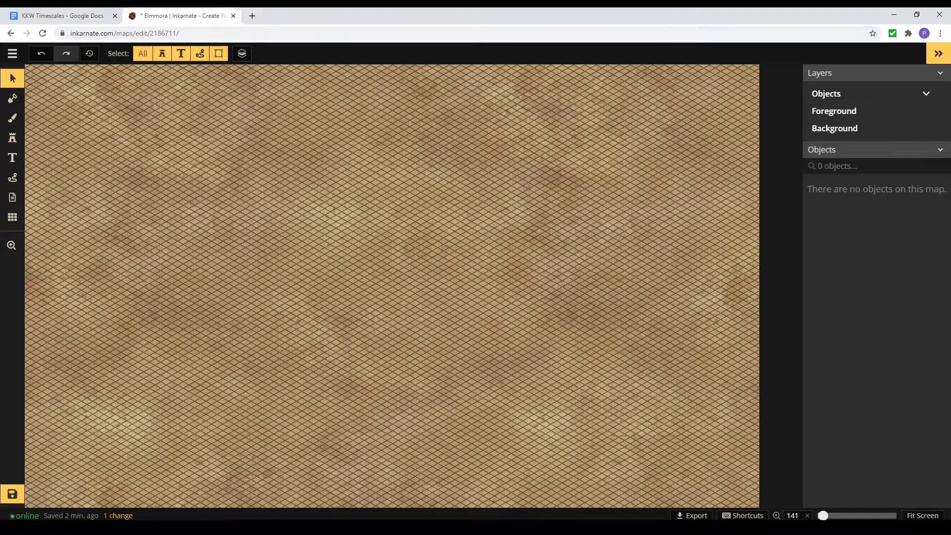
pyautogui.scroll(-2, 84, 459)
pyautogui.scroll(6, 81, 459)
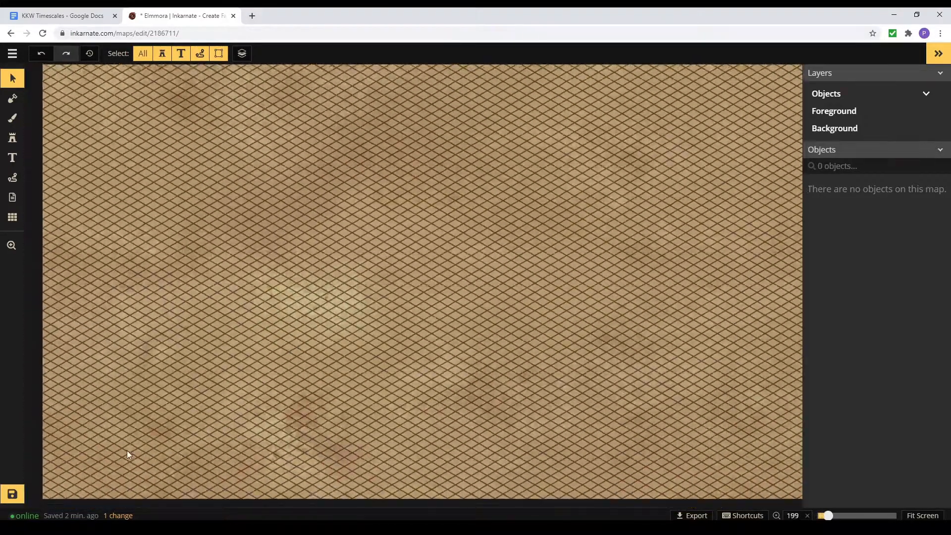
pyautogui.scroll(2, 67, 489)
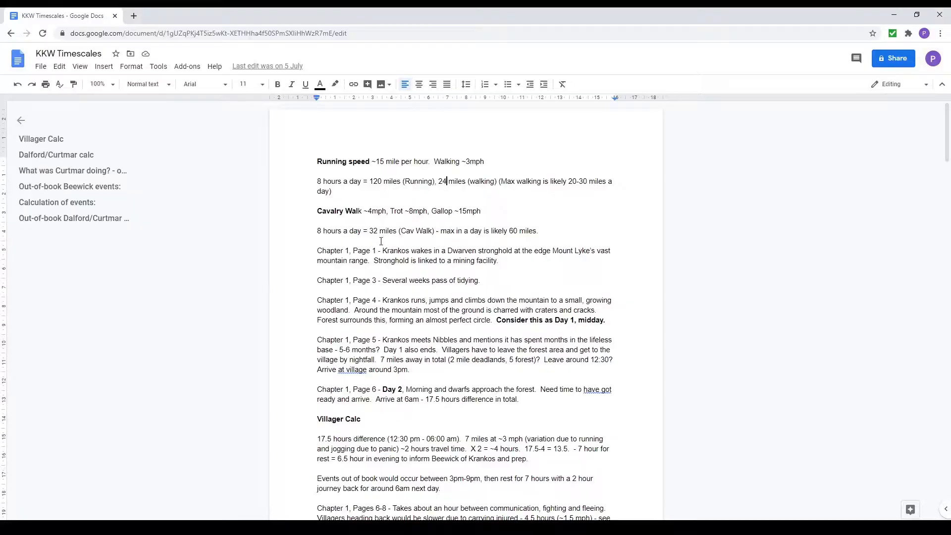
# Step: Switch to the KKW Timescales document in Google Docs and read the Chapter 1 notes on the Dwarven stronghold, mountain and woodland
pyautogui.moveTo(529, 249); pyautogui.dragTo(434, 251)
pyautogui.moveTo(604, 251); pyautogui.dragTo(580, 300)
pyautogui.moveTo(602, 299); pyautogui.dragTo(580, 303)
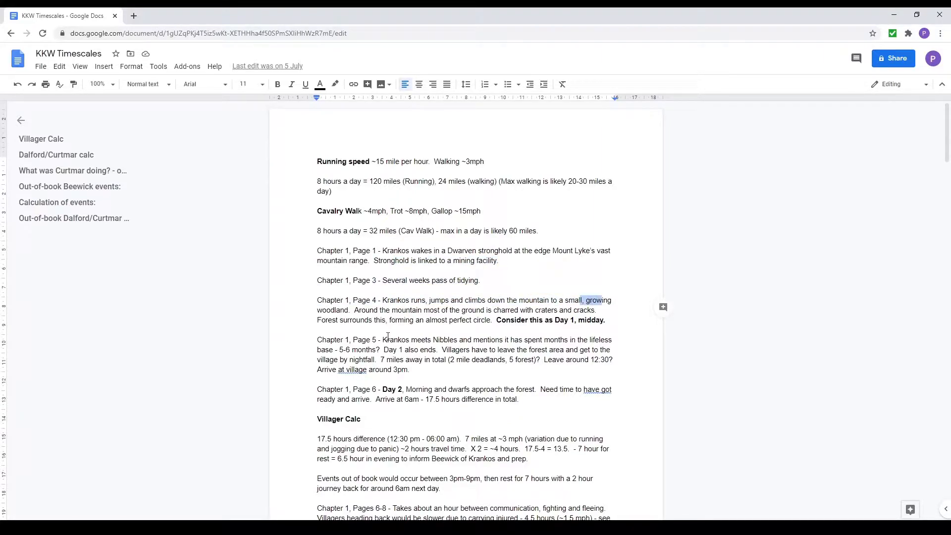
pyautogui.click(895, 14)
# Step: Open the Stamp tool's catalog in Inkarnate and include the Fantasy Battlemap, Regional HD, World and Regional Classic styles alongside Parchment World
pyautogui.click(13, 138)
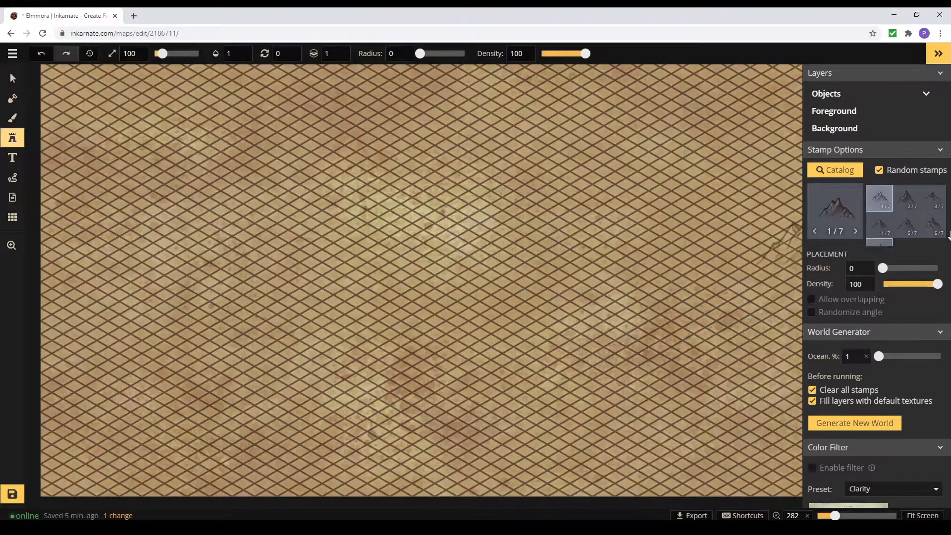
pyautogui.click(837, 170)
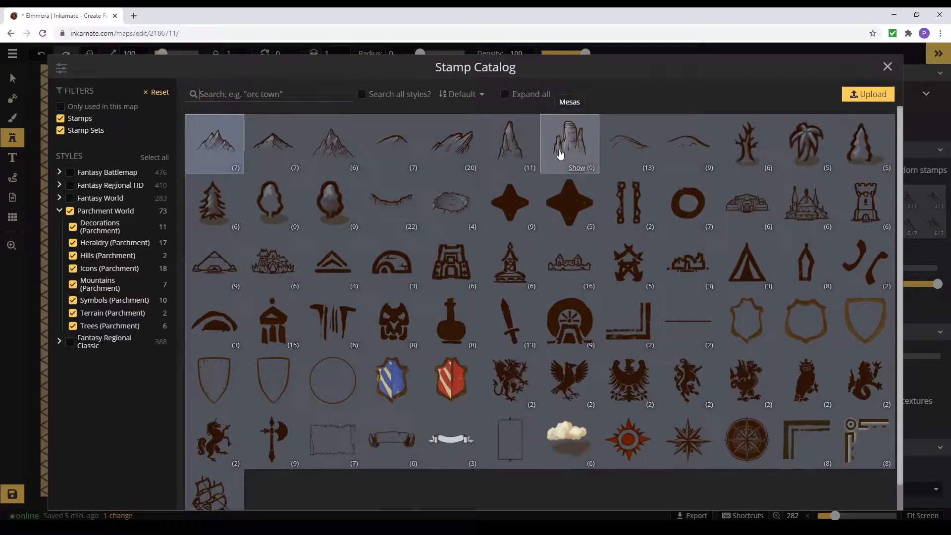
pyautogui.scroll(-1, 559, 155)
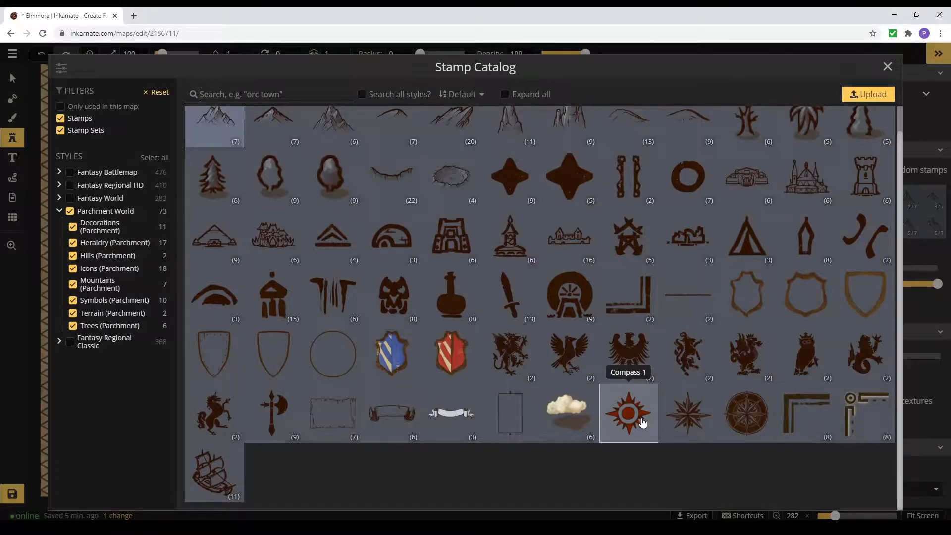
pyautogui.click(70, 172)
pyautogui.click(69, 342)
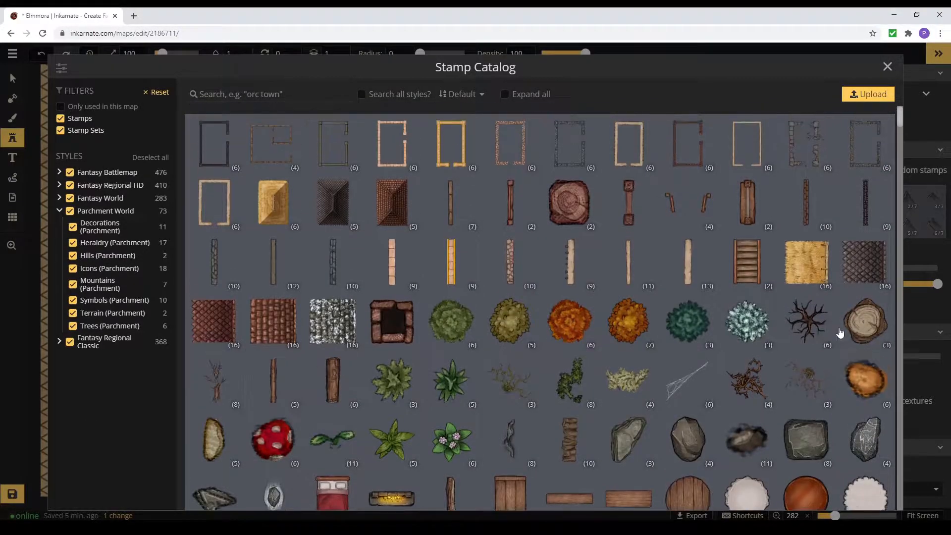
# Step: Browse the full Stamp Catalog across all enabled styles for mountains, trees, towns and landmark buildings that suit the map
pyautogui.scroll(-10, 840, 344)
pyautogui.scroll(-10, 841, 344)
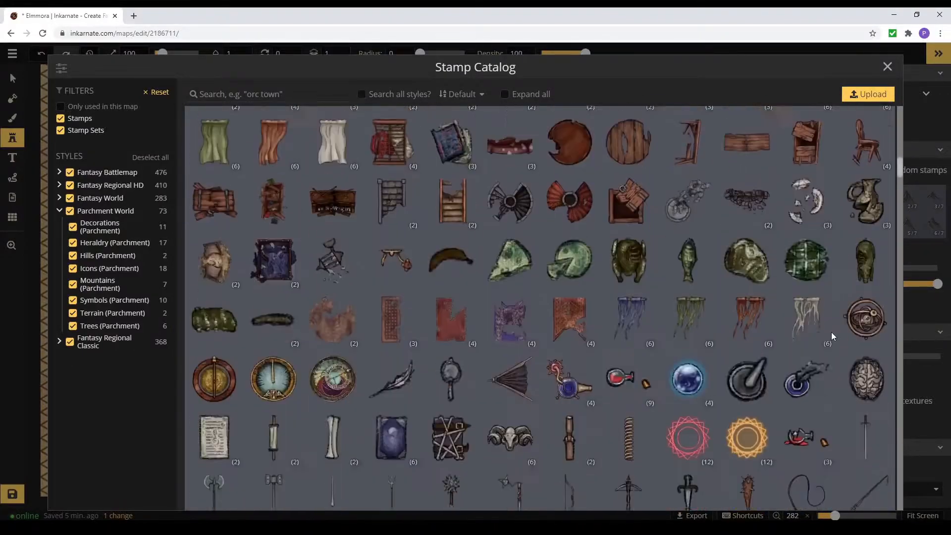
pyautogui.scroll(-2, 650, 379)
pyautogui.scroll(-10, 650, 380)
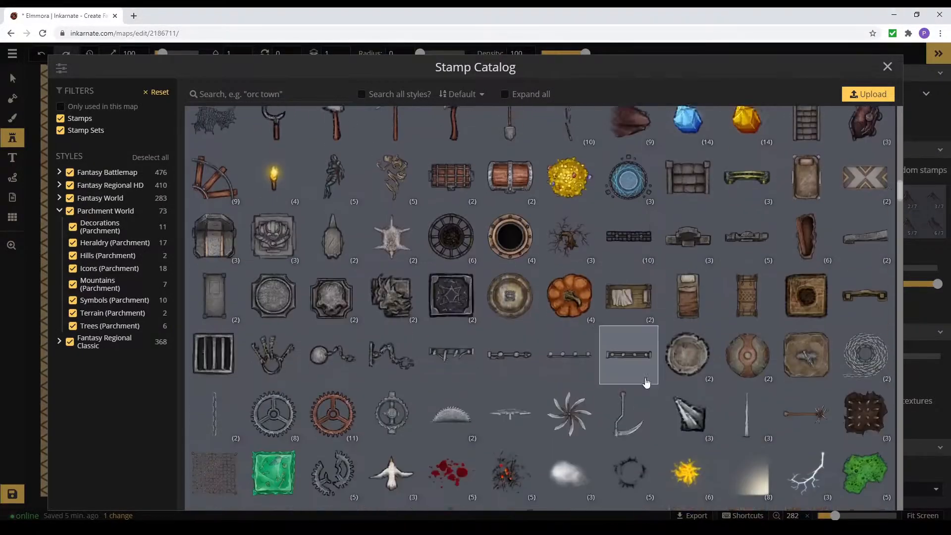
pyautogui.scroll(-8, 644, 412)
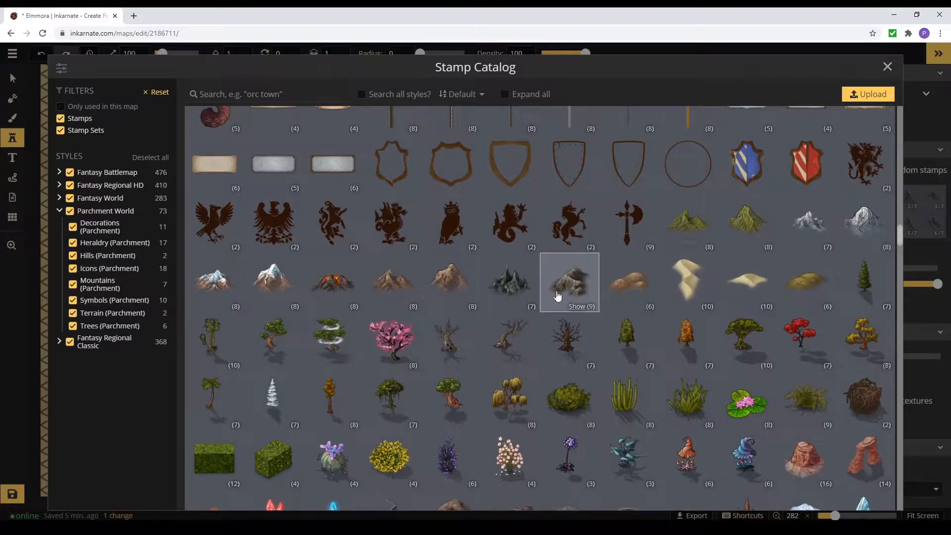
pyautogui.scroll(-3, 570, 295)
pyautogui.scroll(-2, 680, 281)
pyautogui.scroll(-3, 644, 347)
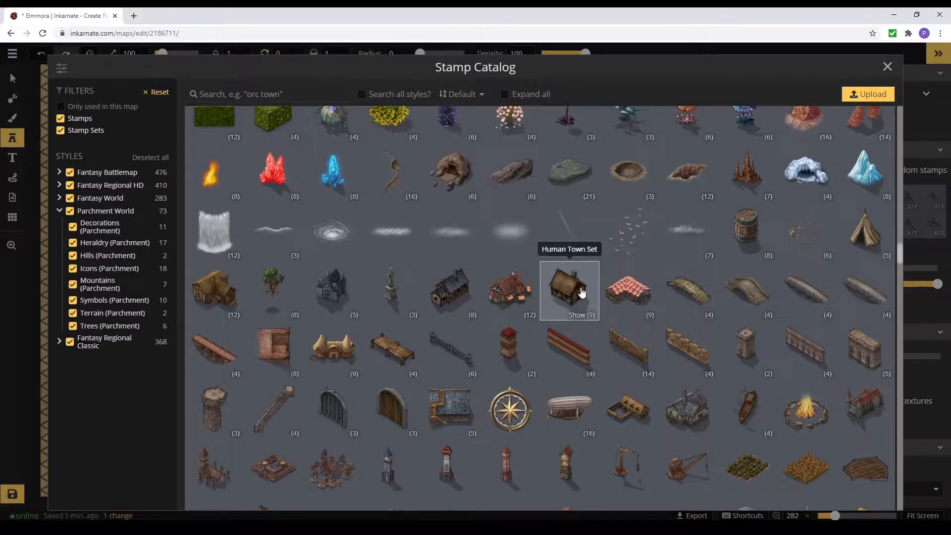
pyautogui.scroll(-5, 581, 290)
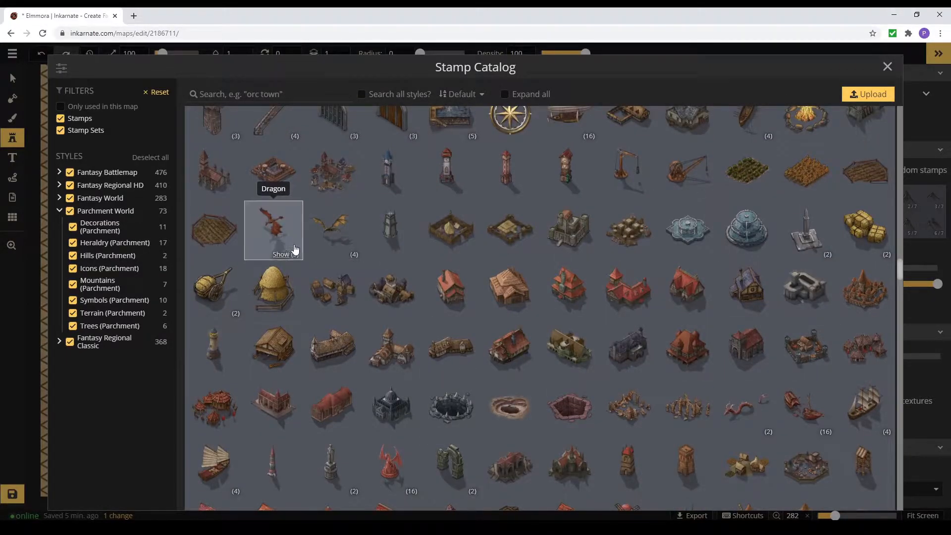
pyautogui.scroll(1, 512, 365)
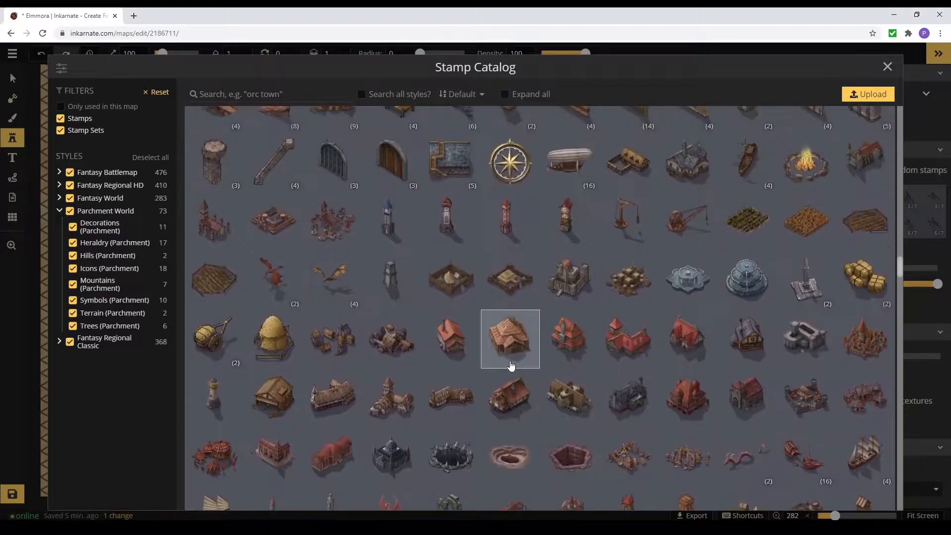
pyautogui.scroll(1, 512, 365)
pyautogui.scroll(-5, 665, 305)
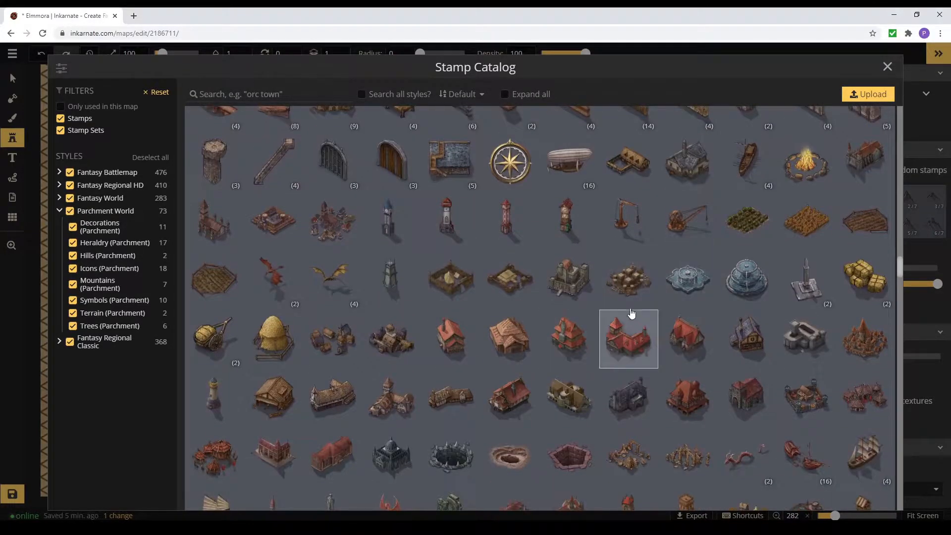
pyautogui.scroll(-5, 459, 394)
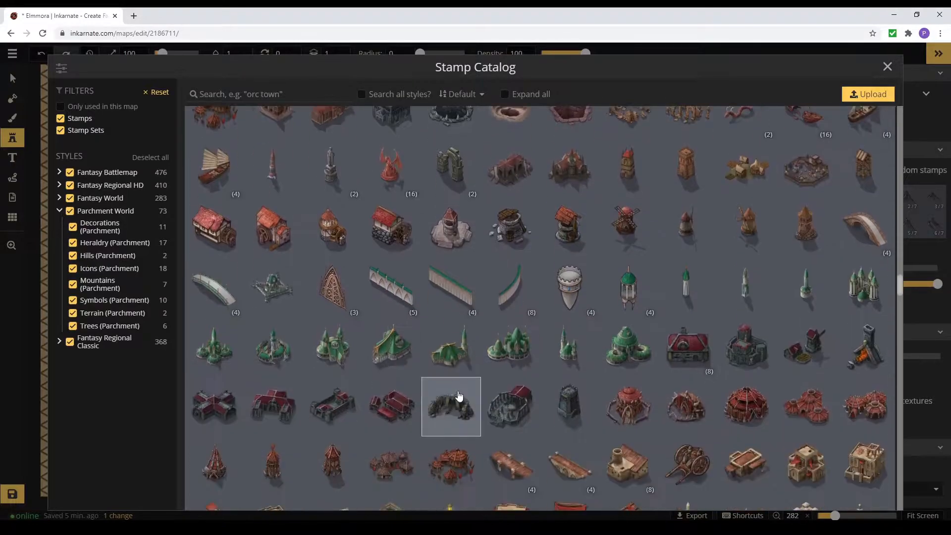
pyautogui.scroll(-7, 470, 365)
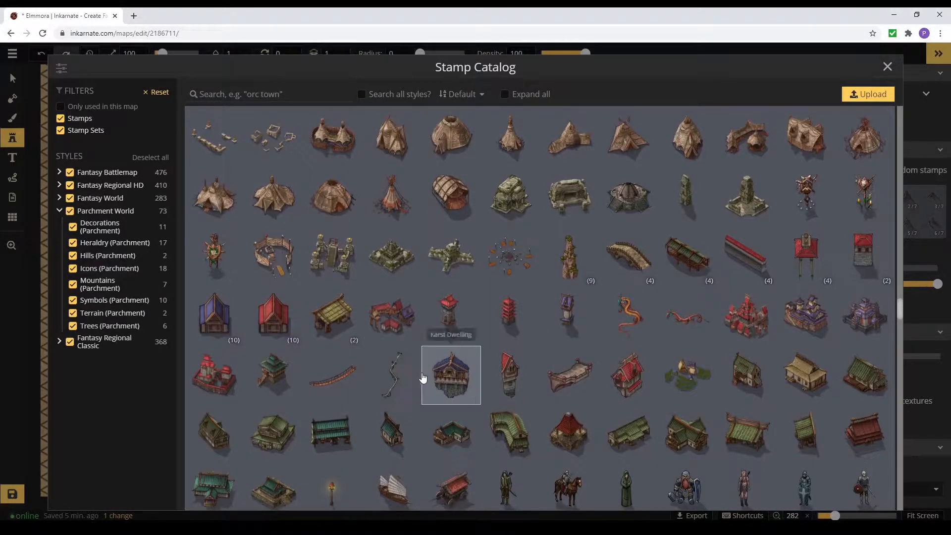
pyautogui.scroll(-7, 530, 374)
pyautogui.scroll(-4, 515, 373)
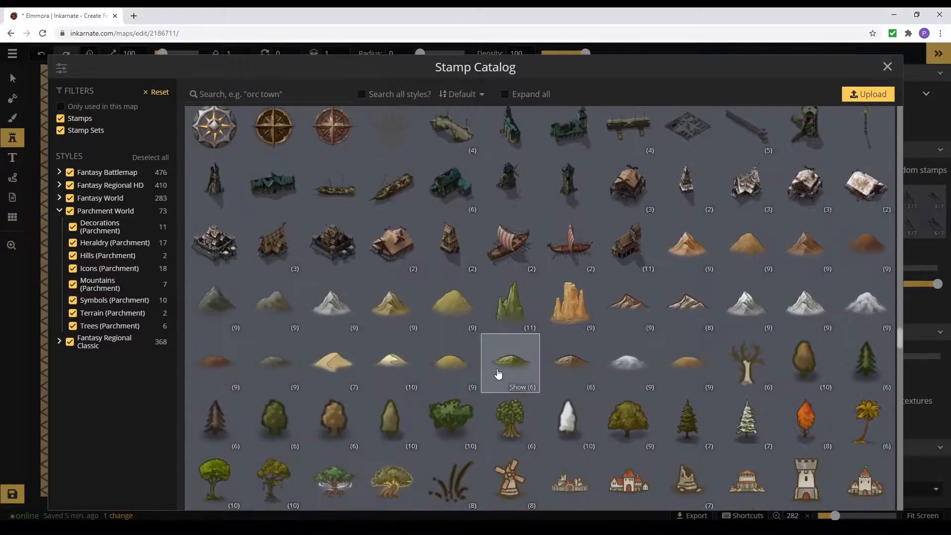
pyautogui.scroll(-8, 566, 318)
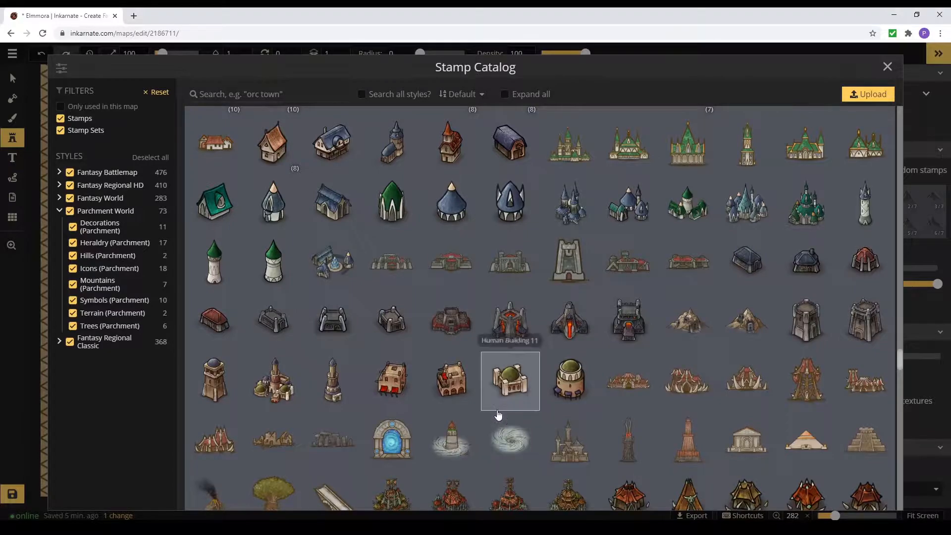
pyautogui.scroll(-2, 753, 448)
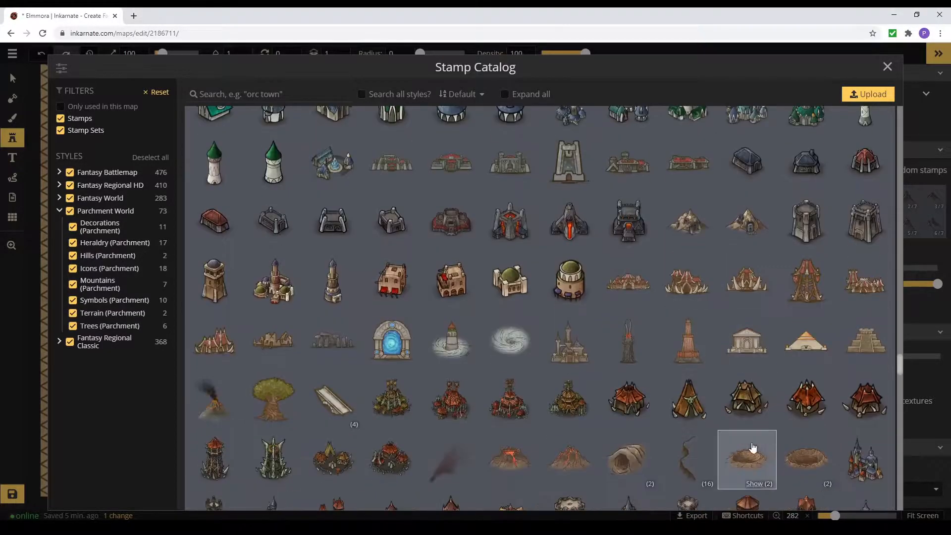
pyautogui.scroll(-1, 713, 322)
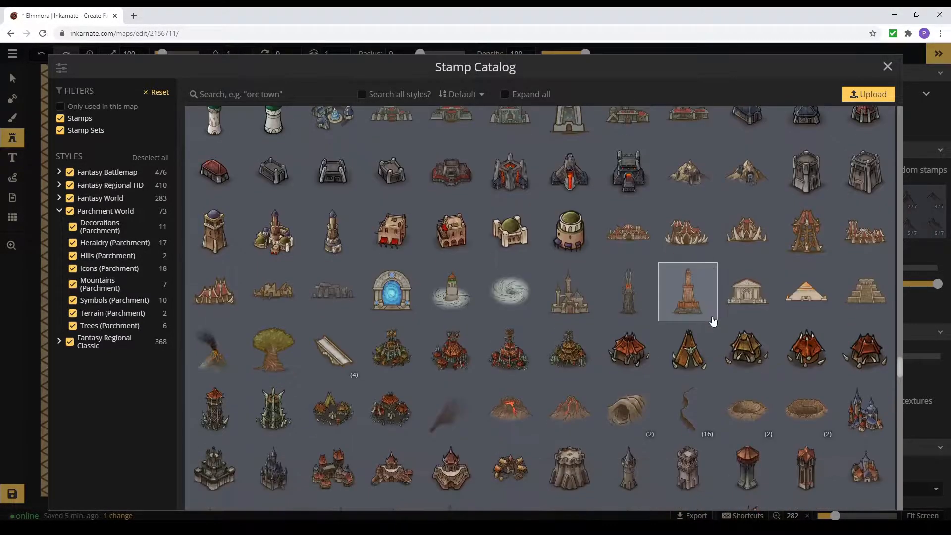
pyautogui.scroll(-8, 649, 418)
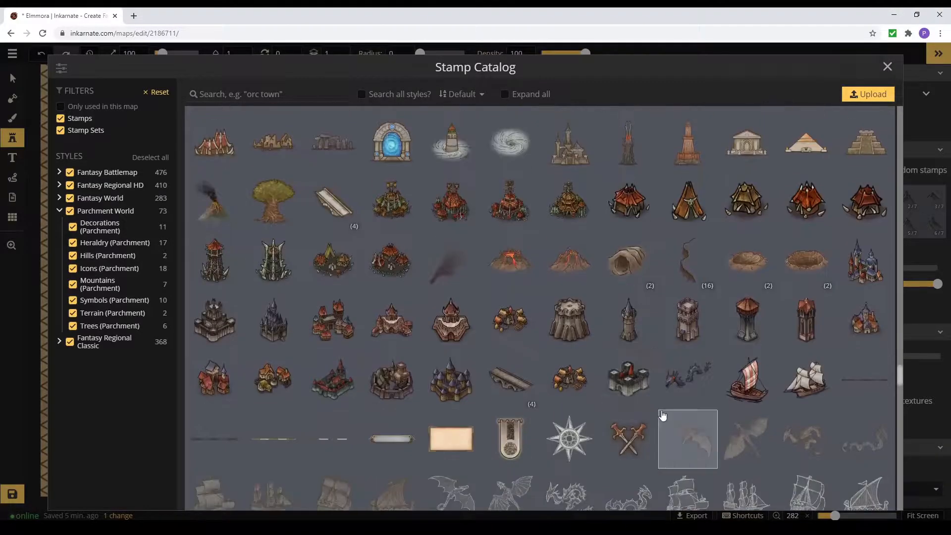
pyautogui.scroll(-9, 636, 353)
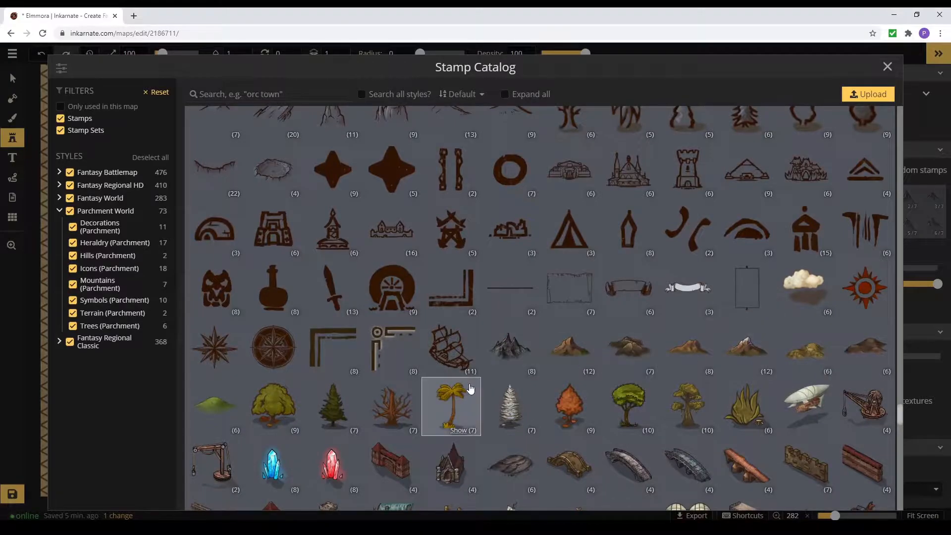
pyautogui.scroll(-5, 515, 421)
pyautogui.scroll(-10, 540, 403)
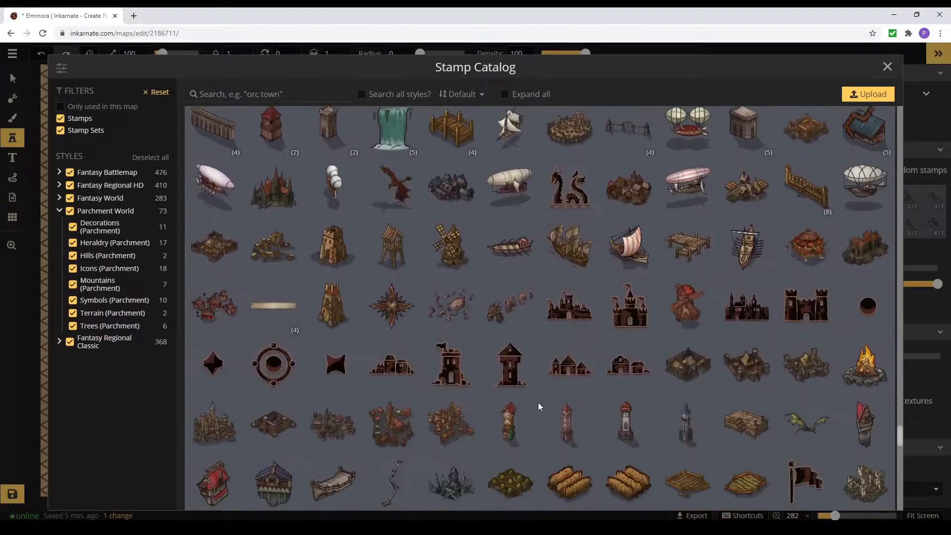
pyautogui.scroll(-10, 626, 366)
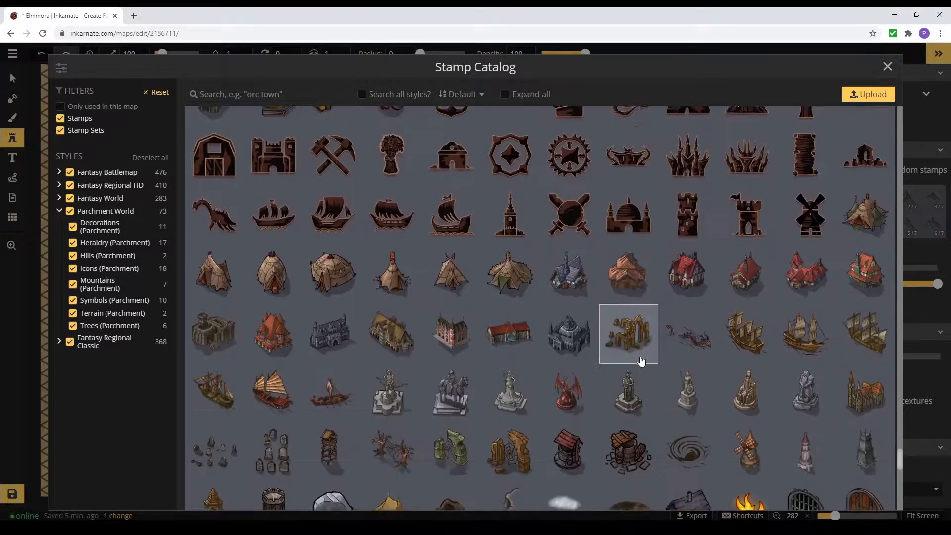
pyautogui.scroll(-6, 605, 341)
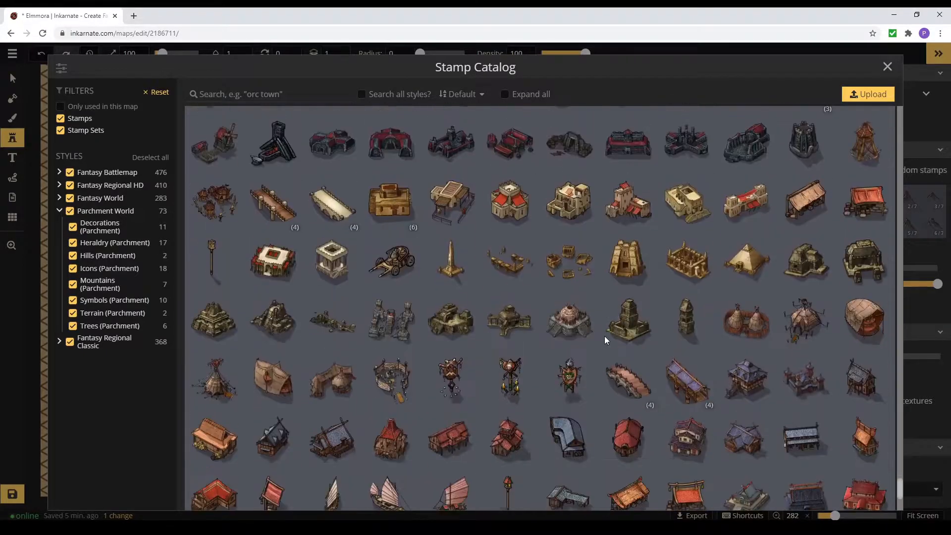
# Step: Pick the Dwarven Mountain 2 stamp from the catalog and place it in the western part of the map
pyautogui.scroll(20, 576, 307)
pyautogui.scroll(-15, 575, 308)
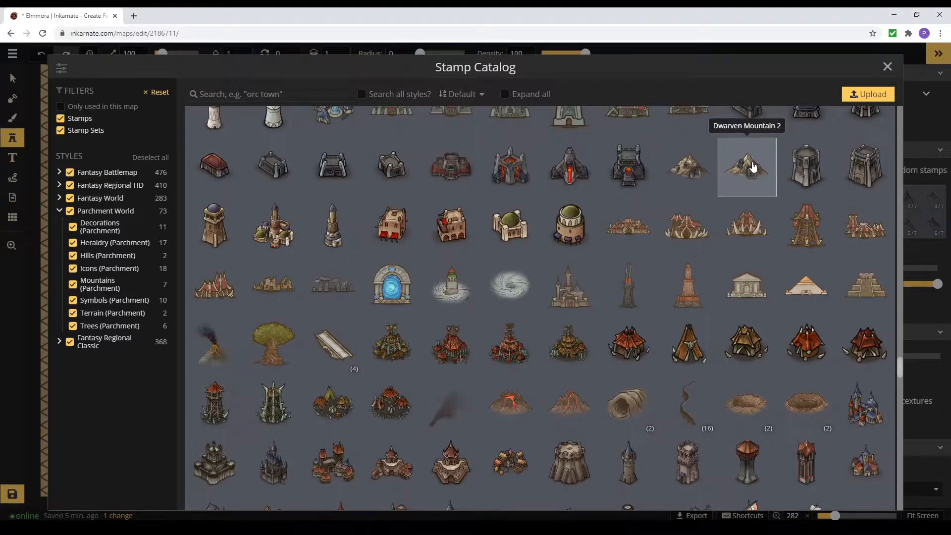
pyautogui.click(747, 167)
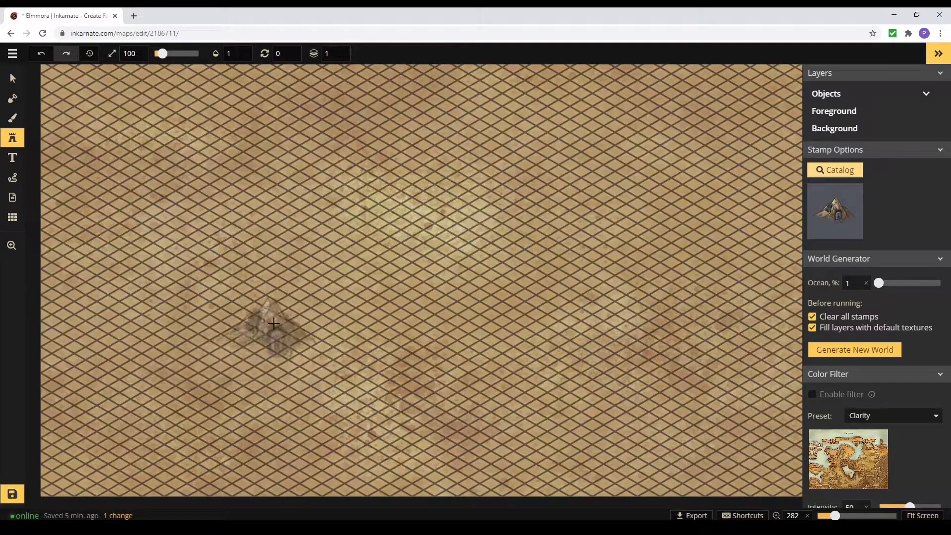
pyautogui.click(266, 331)
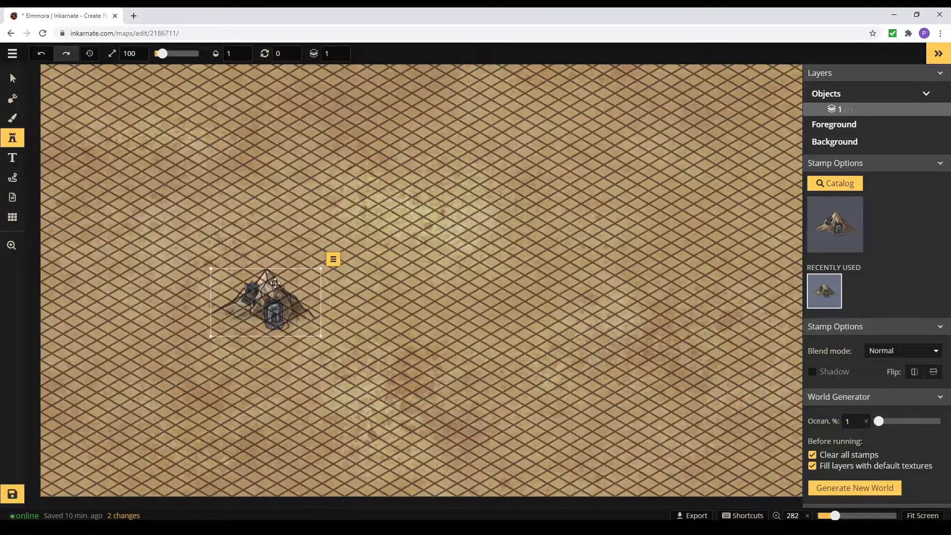
# Step: Try blend modes through Luminosity on the Dwarven mountain stamp and return it to Normal
pyautogui.click(333, 259)
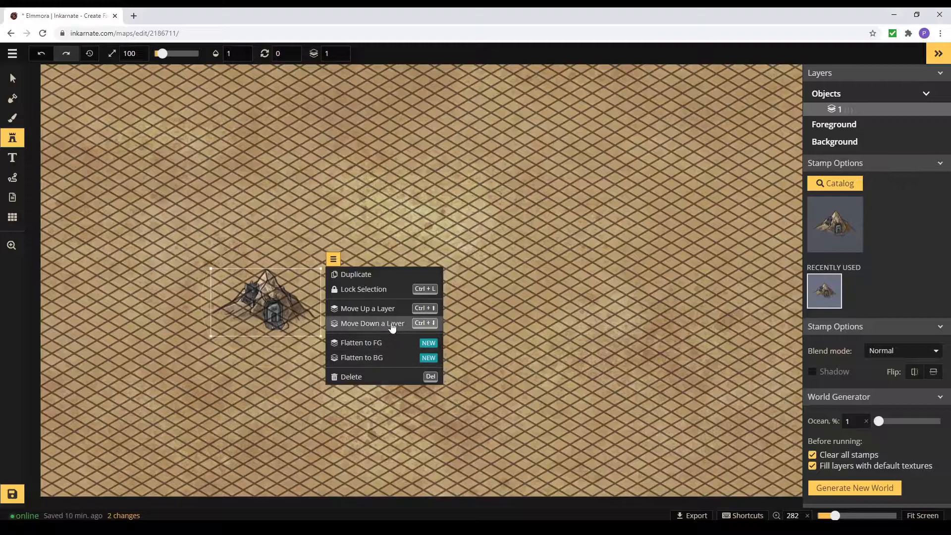
pyautogui.scroll(-1, 939, 304)
pyautogui.click(913, 303)
pyautogui.press('Down')
pyautogui.press('Down')
pyautogui.press('Down')
pyautogui.press('Down')
pyautogui.press('Down')
pyautogui.click(860, 435)
pyautogui.scroll(-2, 861, 434)
pyautogui.click(866, 354)
pyautogui.click(866, 372)
pyautogui.click(865, 387)
pyautogui.click(865, 403)
pyautogui.click(865, 419)
pyautogui.scroll(-1, 864, 416)
pyautogui.press('Down')
pyautogui.press('Down')
pyautogui.press('Down')
pyautogui.press('Down')
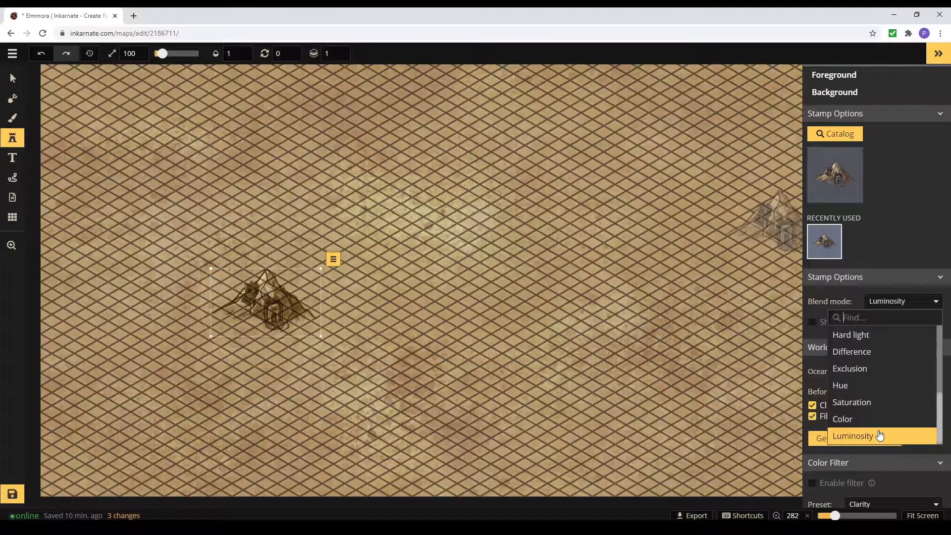
pyautogui.scroll(5, 854, 405)
pyautogui.click(862, 389)
pyautogui.scroll(-1, 847, 317)
pyautogui.click(847, 302)
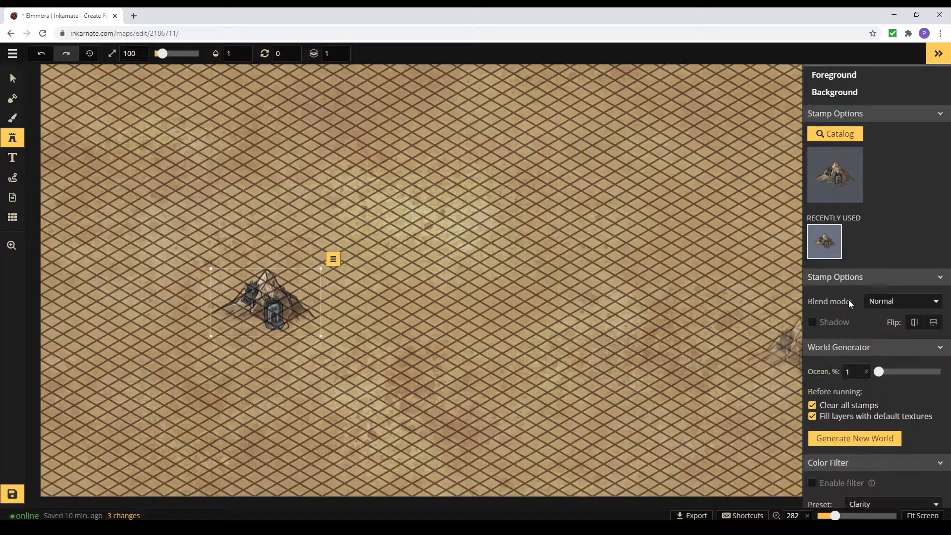
# Step: Try flipping the Dwarven mountain stamp vertically and horizontally, returning it to its original orientation
pyautogui.click(934, 327)
pyautogui.click(934, 327)
pyautogui.click(915, 325)
pyautogui.click(915, 325)
pyautogui.click(915, 325)
pyautogui.click(916, 325)
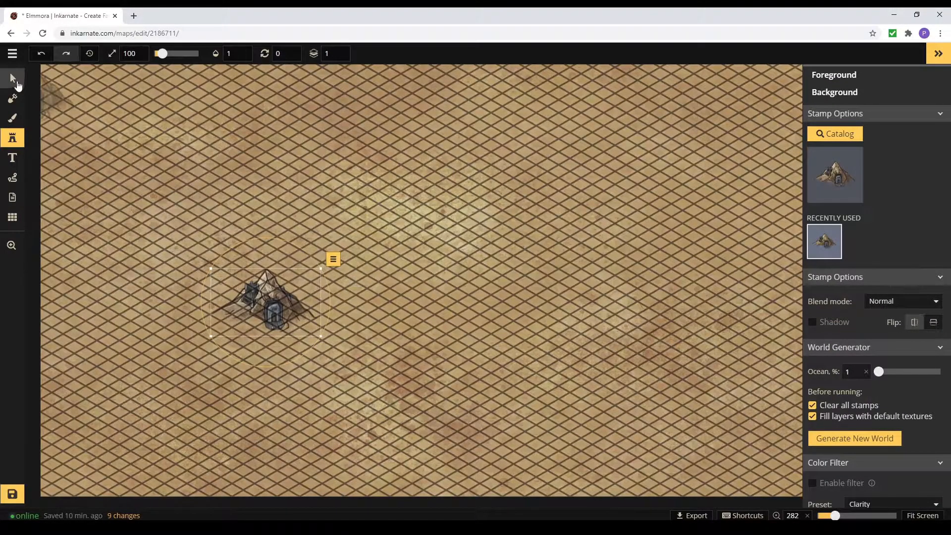
# Step: Try rotating the Dwarven mountain stamp by about 3 degrees, undo it, and reset the rotation to 0
pyautogui.click(15, 82)
pyautogui.moveTo(289, 238); pyautogui.dragTo(286, 272)
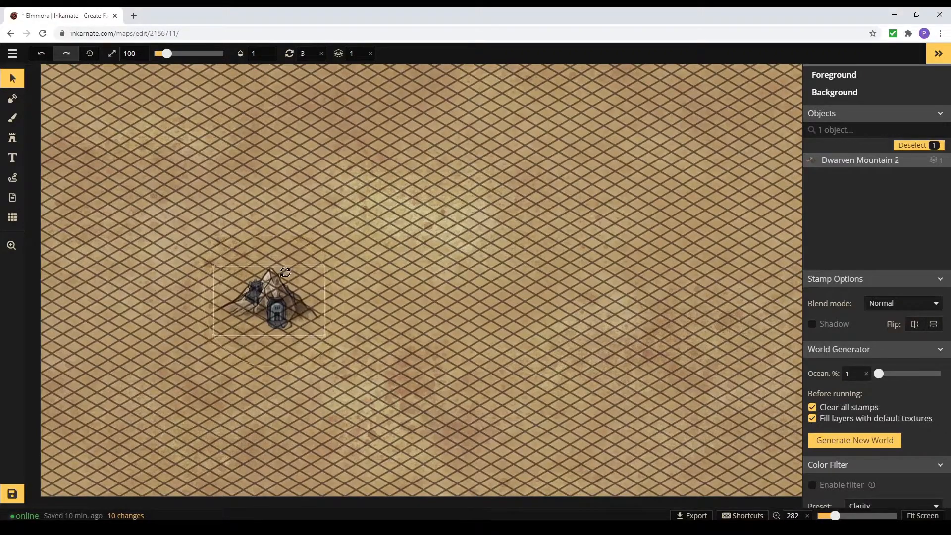
pyautogui.click(41, 53)
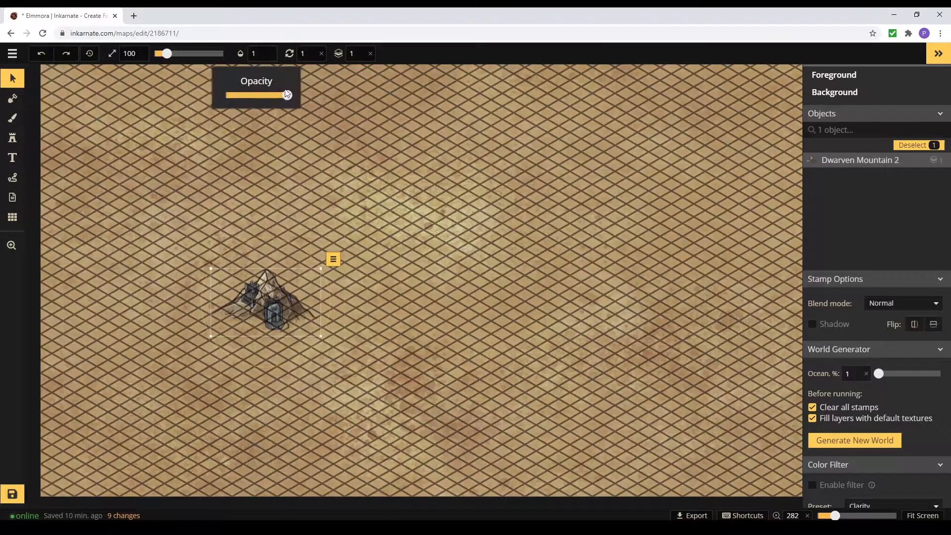
pyautogui.moveTo(322, 65)
pyautogui.moveTo(277, 95); pyautogui.dragTo(335, 94)
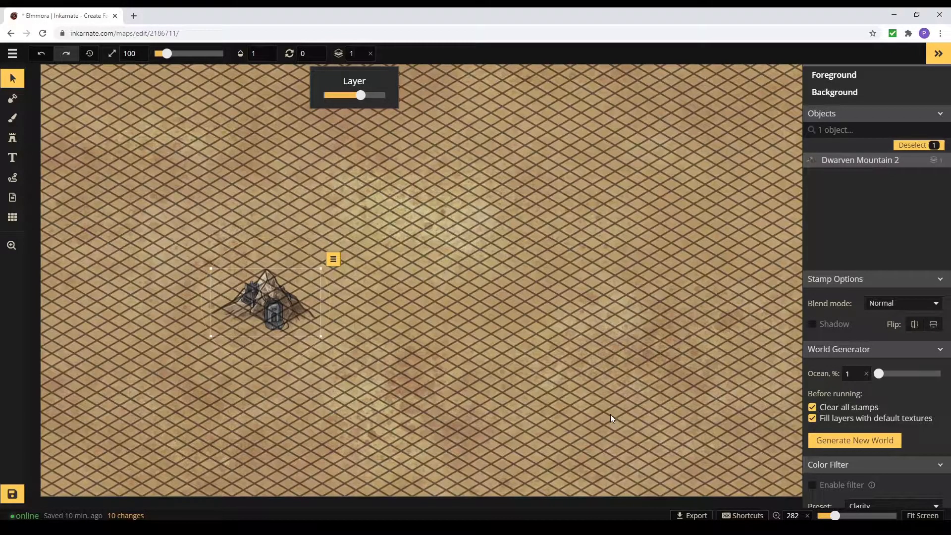
# Step: Try adding a map note on the Dwarven mountain with text copied from the other window
pyautogui.click(12, 197)
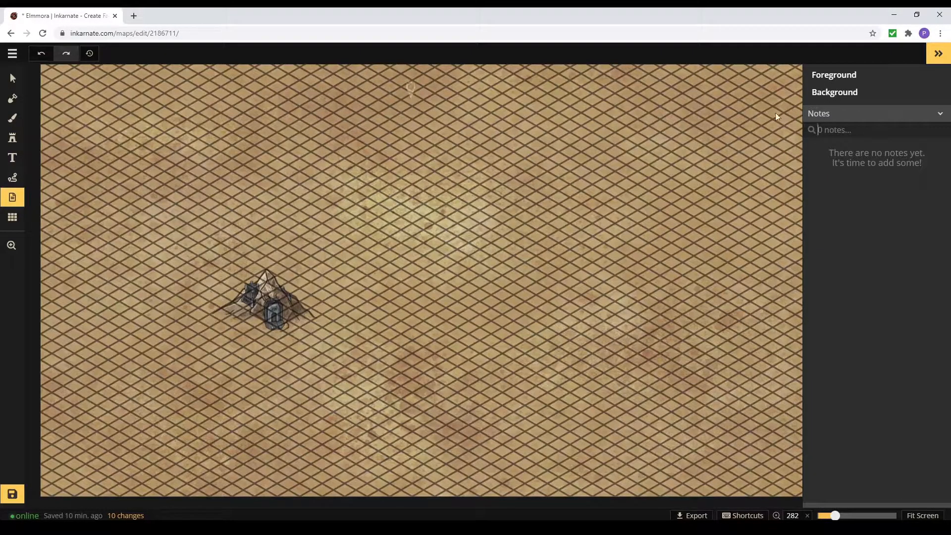
pyautogui.click(859, 114)
pyautogui.click(269, 292)
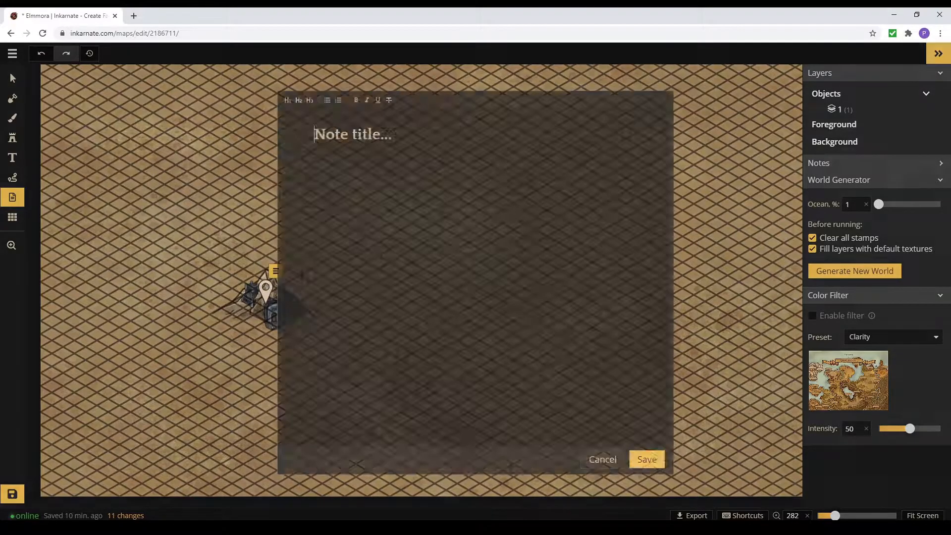
pyautogui.hotkey('alt', 'Tab')
pyautogui.hotkey('ctrl', 'a')
pyautogui.hotkey('ctrl', 'c')
pyautogui.hotkey('alt', 'Tab')
pyautogui.hotkey('ctrl', 'v')
pyautogui.click(647, 459)
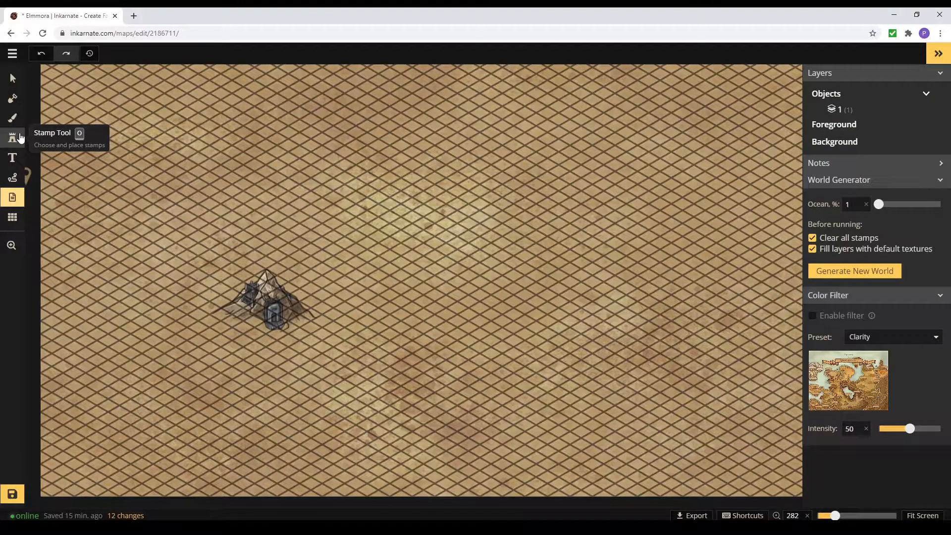
# Step: Reopen the stamp catalog and look through the regional and world stamps for trees that suit the woodland
pyautogui.click(20, 138)
pyautogui.click(835, 226)
pyautogui.scroll(-2, 660, 428)
pyautogui.scroll(-3, 254, 202)
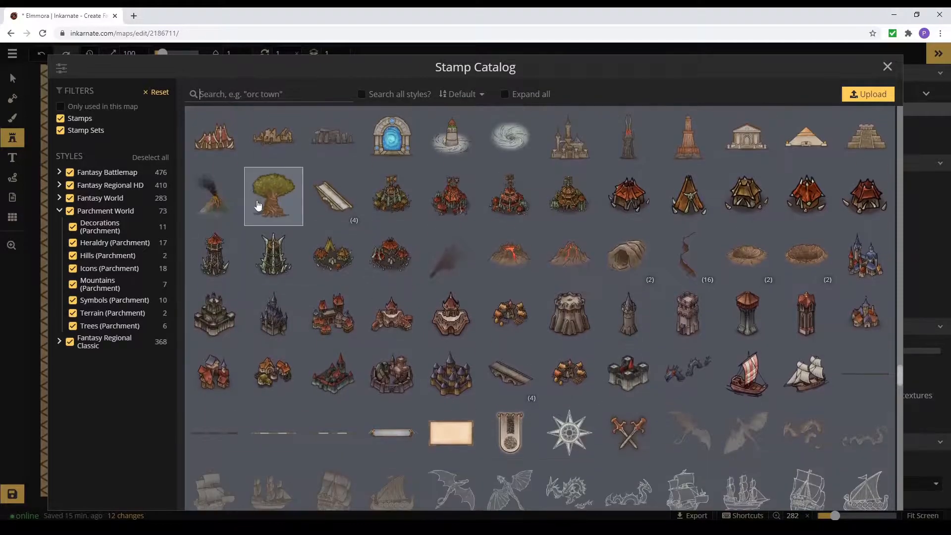
pyautogui.scroll(4, 744, 355)
pyautogui.scroll(-10, 744, 355)
pyautogui.scroll(1, 745, 355)
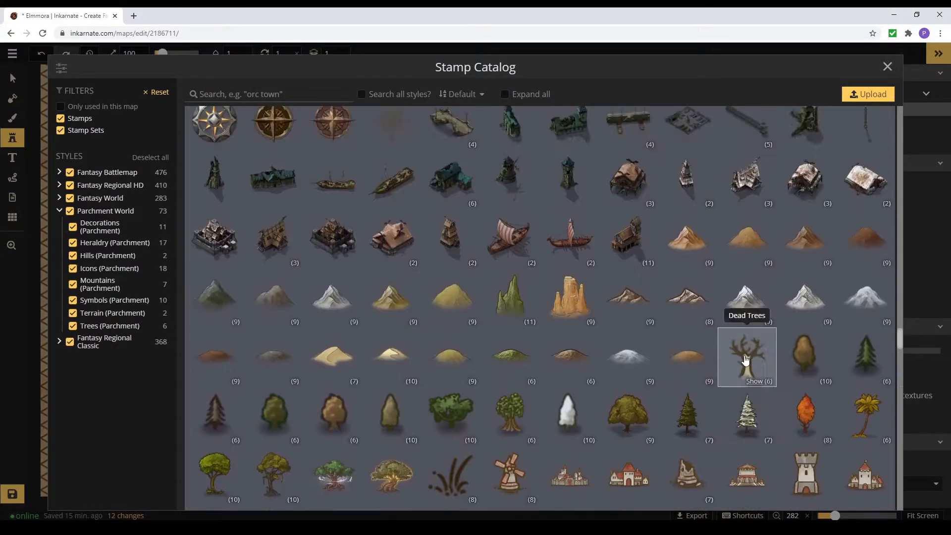
pyautogui.scroll(3, 509, 286)
pyautogui.scroll(3, 509, 286)
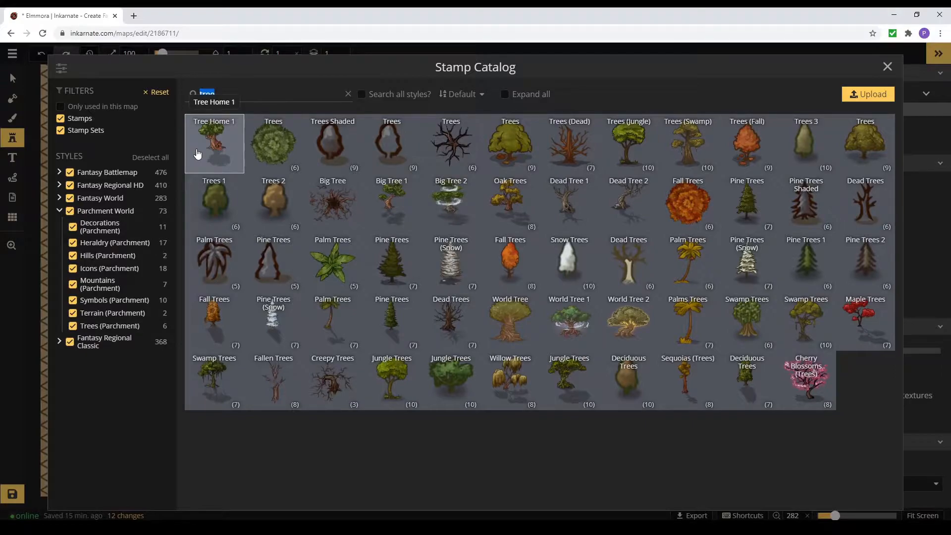
# Step: Search the stamp catalog for woodland stamps using the terms forest, wood and trees
pyautogui.write('forest')
pyautogui.press('BackSpace')
pyautogui.press('BackSpace')
pyautogui.press('BackSpace')
pyautogui.press('BackSpace')
pyautogui.press('BackSpace')
pyautogui.press('BackSpace')
pyautogui.write('wood')
pyautogui.press('BackSpace')
pyautogui.press('BackSpace')
pyautogui.press('BackSpace')
pyautogui.press('BackSpace')
pyautogui.write('trees')
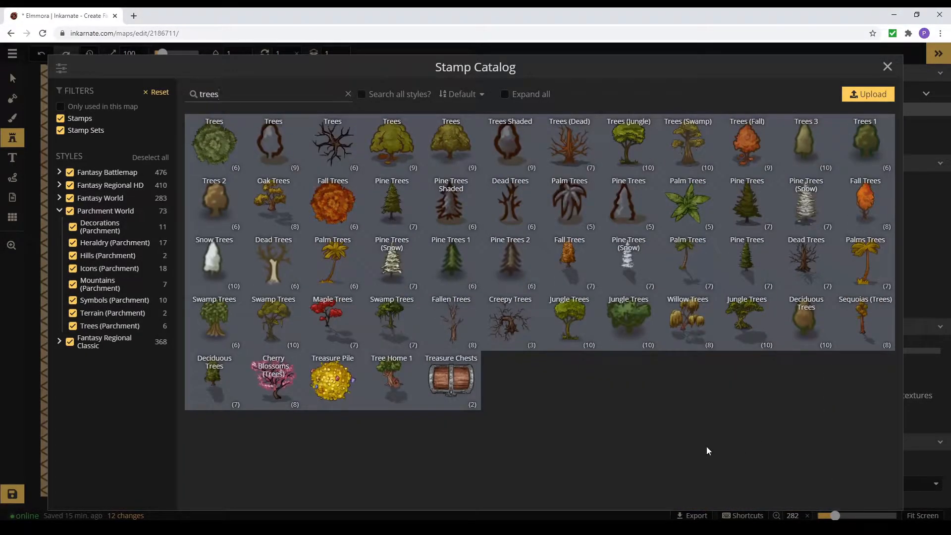
# Step: Choose the green Pine Trees stamp set and place a dense cluster of random pines just north of the Dwarven mountain
pyautogui.click(761, 258)
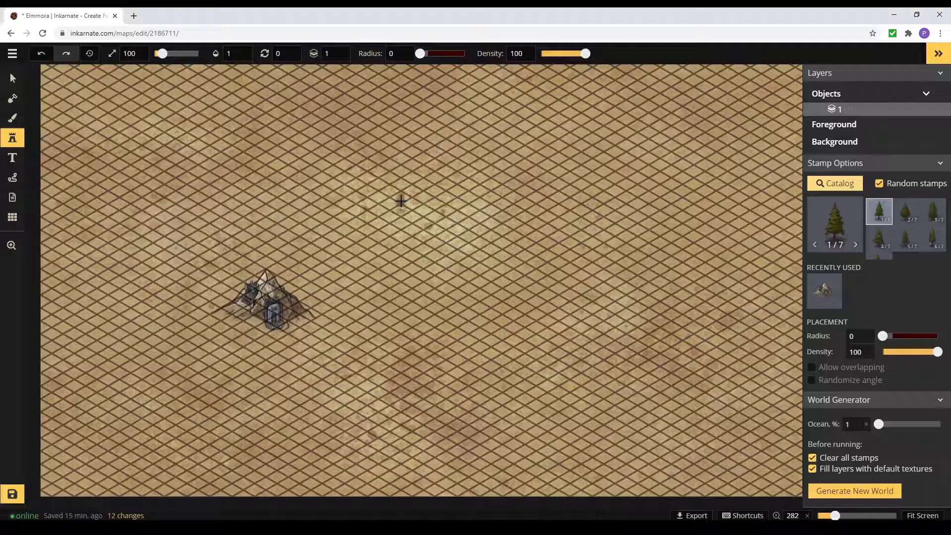
pyautogui.click(259, 193)
pyautogui.click(276, 187)
pyautogui.click(274, 191)
pyautogui.click(271, 194)
pyautogui.click(266, 194)
pyautogui.click(270, 195)
pyautogui.click(275, 197)
pyautogui.click(279, 197)
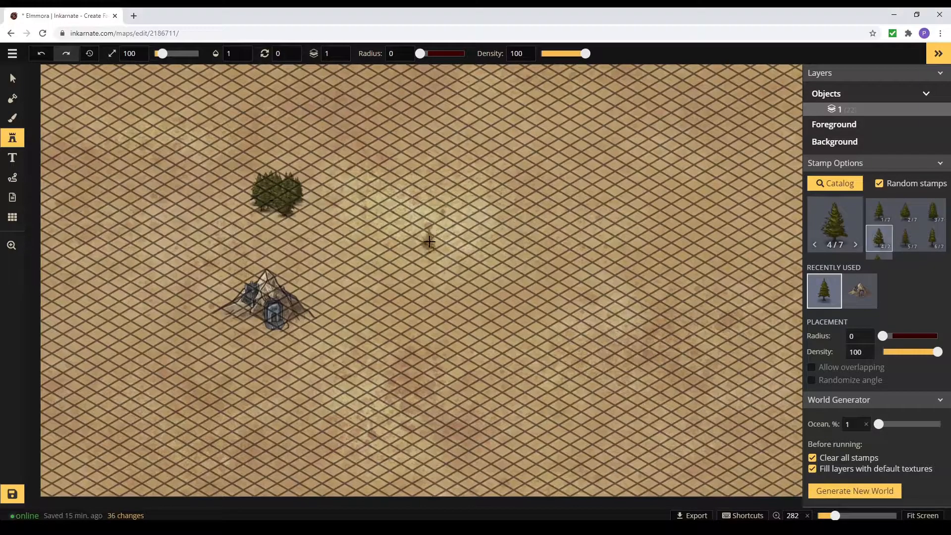
# Step: Select four of the pine tree stamps in the cluster and delete them to thin out the woodland
pyautogui.click(13, 78)
pyautogui.click(263, 200)
pyautogui.click(284, 202)
pyautogui.click(305, 181)
pyautogui.click(351, 302)
pyautogui.click(284, 206)
pyautogui.moveTo(948, 225); pyautogui.dragTo(948, 317)
pyautogui.keyDown('shift'); pyautogui.click(874, 315); pyautogui.keyUp('shift')
pyautogui.keyDown('shift'); pyautogui.click(872, 298); pyautogui.keyUp('shift')
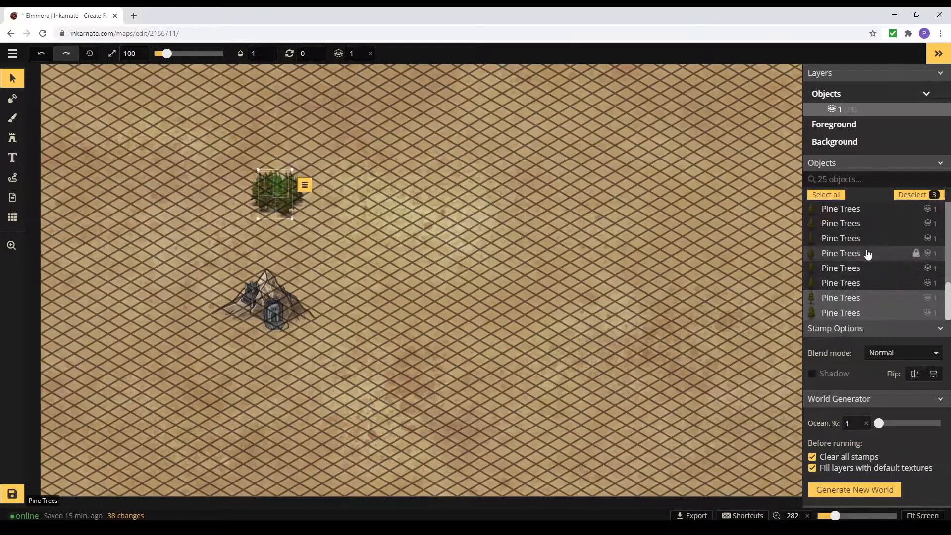
pyautogui.keyDown('shift'); pyautogui.click(866, 257); pyautogui.keyUp('shift')
pyautogui.click(927, 256)
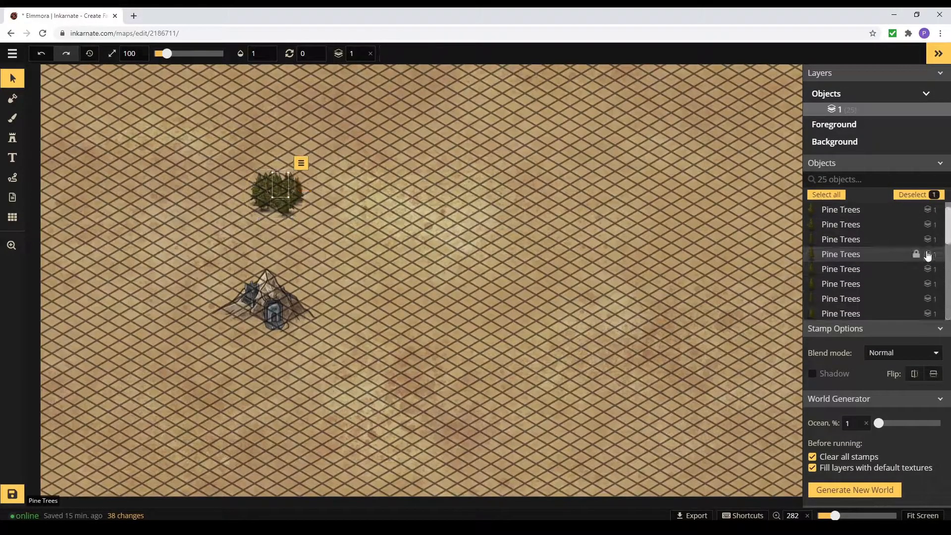
pyautogui.keyDown('shift'); pyautogui.click(857, 269); pyautogui.keyUp('shift')
pyautogui.keyDown('shift'); pyautogui.click(855, 283); pyautogui.keyUp('shift')
pyautogui.keyDown('shift'); pyautogui.click(853, 299); pyautogui.keyUp('shift')
pyautogui.press('Delete')
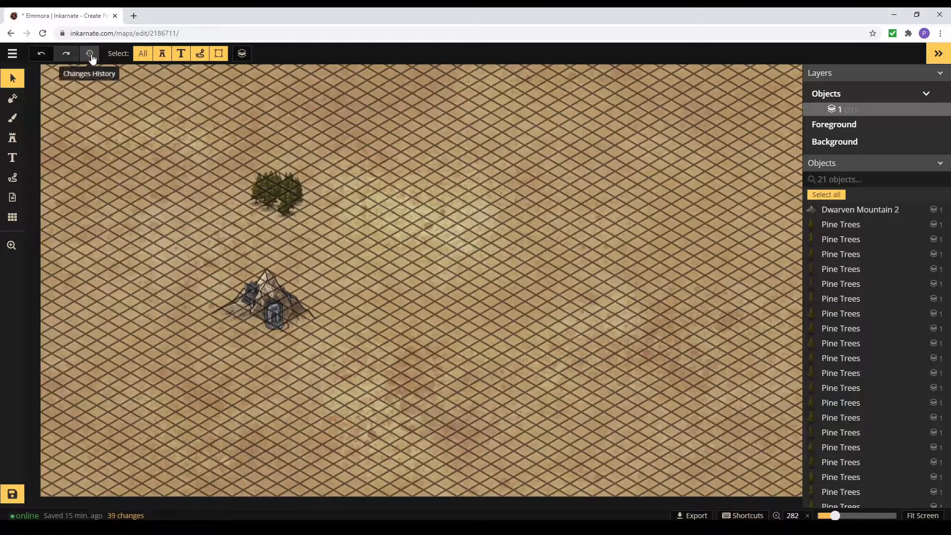
# Step: Move the pine cluster slightly closer to the Dwarven mountain, undoing the move that also shifted the mountain
pyautogui.moveTo(45, 103); pyautogui.dragTo(295, 192)
pyautogui.hotkey('ctrl', 'a')
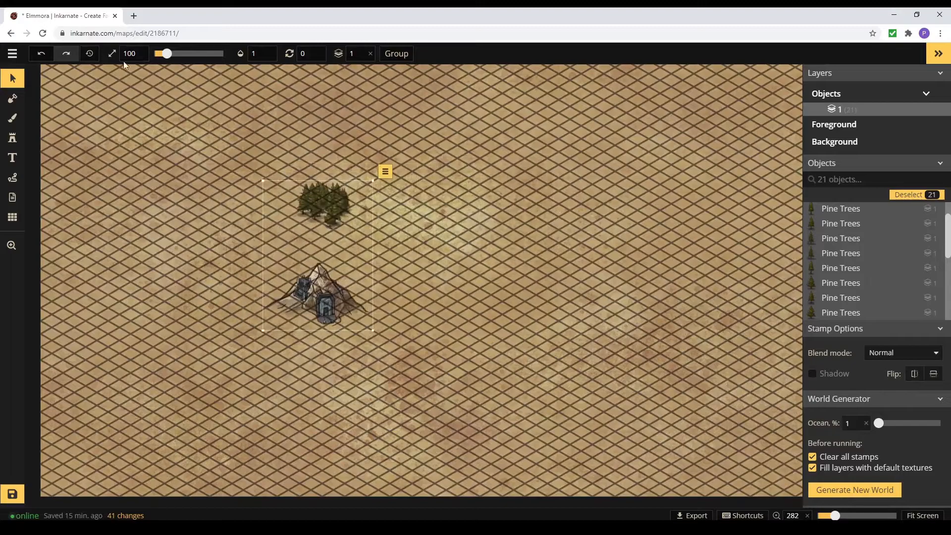
pyautogui.hotkey('ctrl', 'z')
pyautogui.click(605, 327)
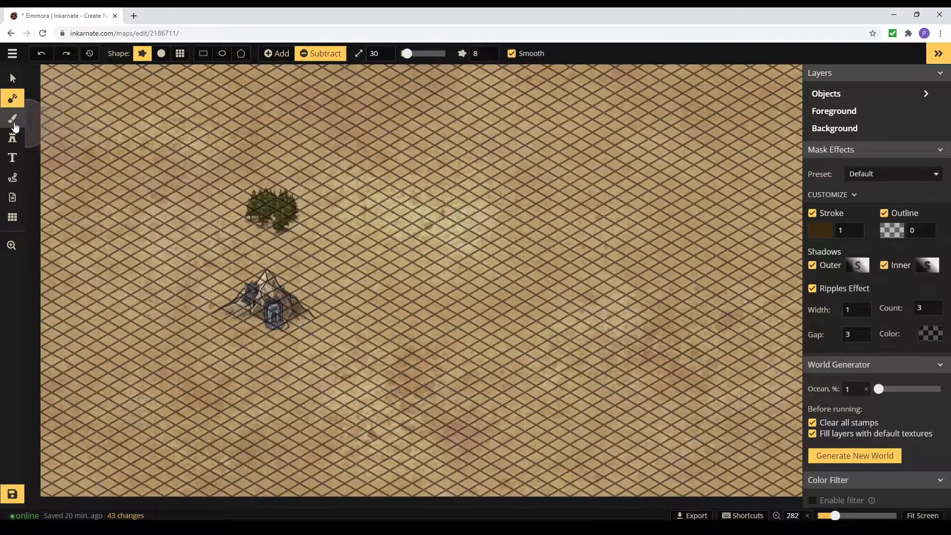
# Step: Open the texture catalog for the foreground brush and include the Fantasy Battlemap, Fantasy Regional HD and remaining texture styles
pyautogui.click(14, 124)
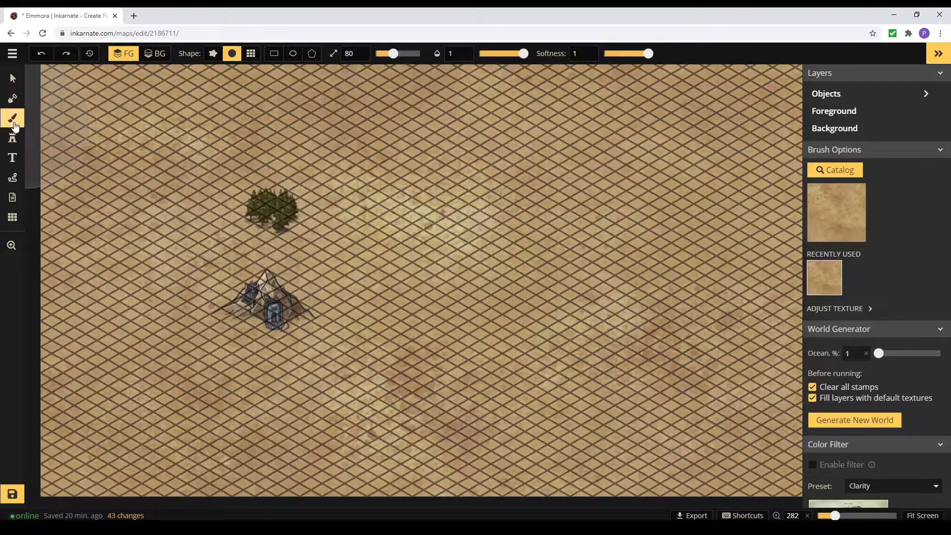
pyautogui.click(858, 175)
pyautogui.click(98, 148)
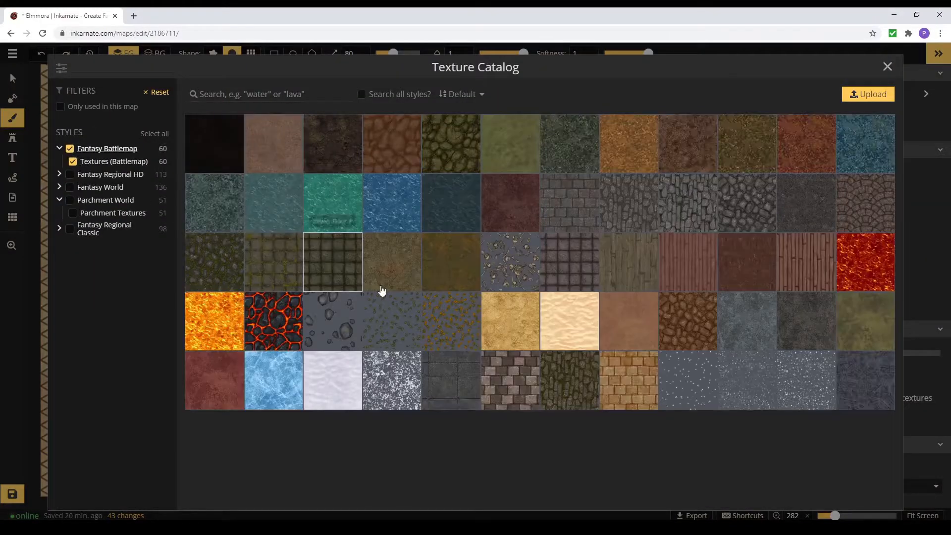
pyautogui.click(89, 175)
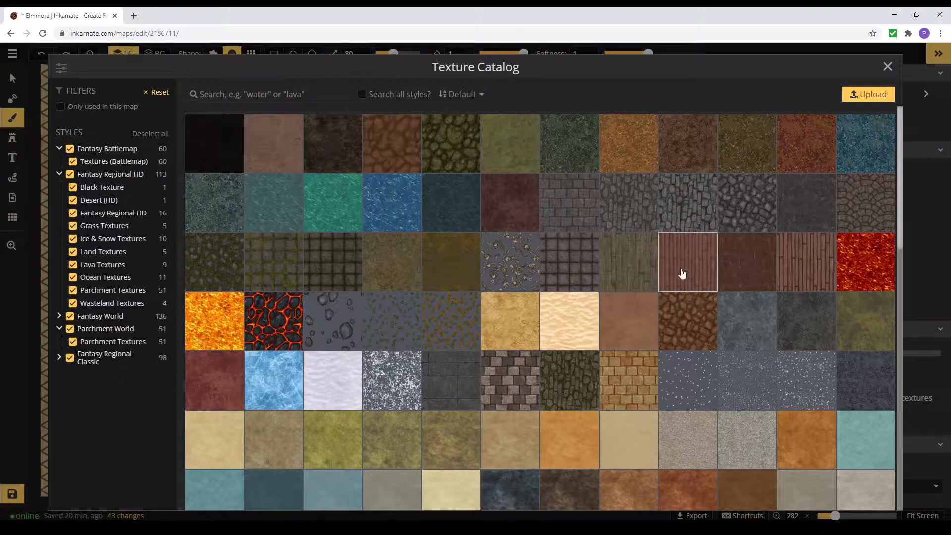
# Step: Browse the texture catalog for a burnt-looking ground and choose Wasteland Black 1 as the brush texture
pyautogui.click(291, 96)
pyautogui.write('bunn')
pyautogui.press('BackSpace')
pyautogui.press('BackSpace')
pyautogui.press('BackSpace')
pyautogui.press('BackSpace')
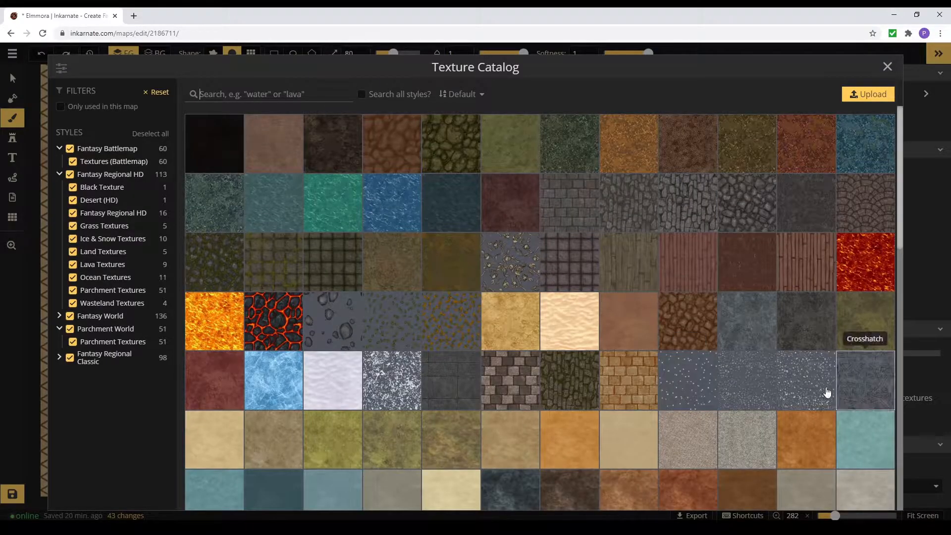
pyautogui.scroll(-5, 453, 332)
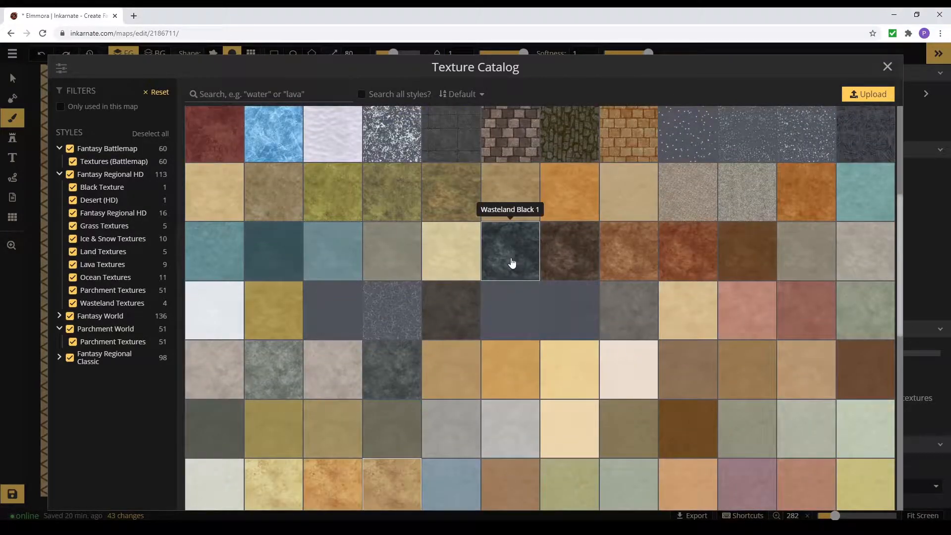
pyautogui.click(512, 263)
# Step: Reduce the brush size to 18 and paint a dark Wasteland Black 1 patch all around the Dwarven mountain
pyautogui.moveTo(390, 50); pyautogui.dragTo(391, 50)
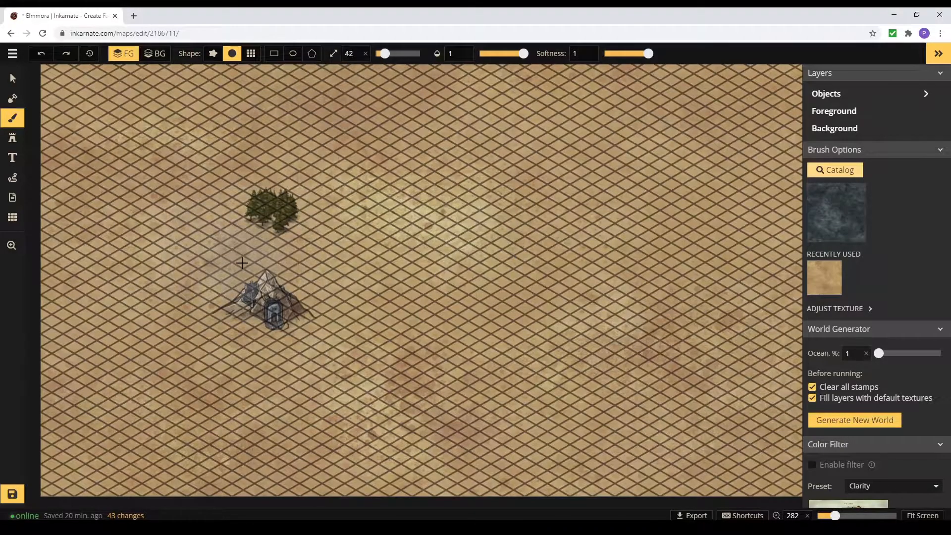
pyautogui.moveTo(229, 283)
pyautogui.mouseDown()
pyautogui.moveTo(200, 310)
pyautogui.moveTo(280, 302)
pyautogui.mouseUp()
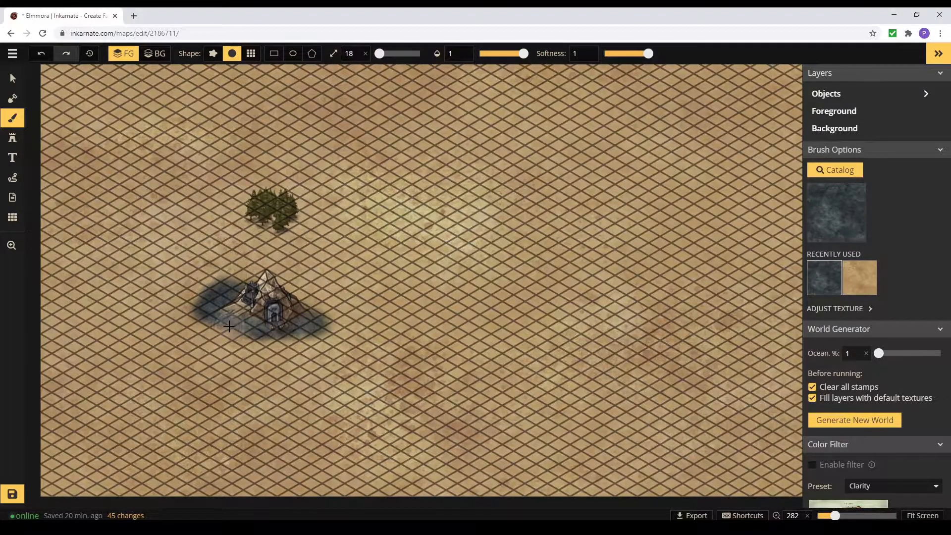
pyautogui.moveTo(230, 326); pyautogui.dragTo(293, 279)
pyautogui.moveTo(303, 316)
pyautogui.mouseDown()
pyautogui.moveTo(326, 326)
pyautogui.moveTo(238, 332)
pyautogui.moveTo(246, 338)
pyautogui.moveTo(200, 280)
pyautogui.moveTo(340, 297)
pyautogui.mouseUp()
pyautogui.moveTo(290, 267)
pyautogui.mouseDown()
pyautogui.moveTo(259, 350)
pyautogui.moveTo(232, 342)
pyautogui.mouseUp()
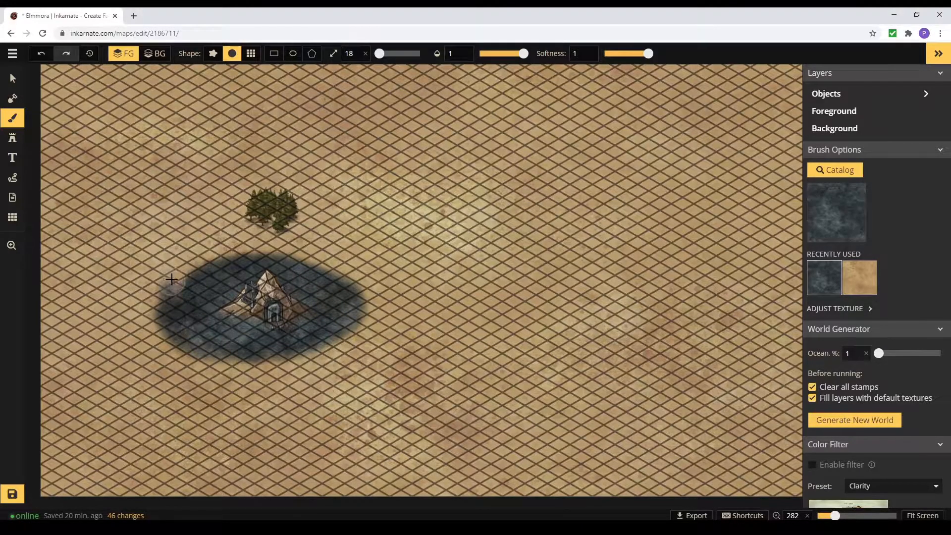
pyautogui.moveTo(169, 283); pyautogui.dragTo(218, 261)
# Step: Try extending the dark wasteland around the pine cluster with a brush of size 38, and undo the strokes
pyautogui.scroll(4, 203, 291)
pyautogui.moveTo(202, 291)
pyautogui.mouseDown()
pyautogui.moveTo(288, 261)
pyautogui.moveTo(362, 315)
pyautogui.moveTo(179, 340)
pyautogui.moveTo(242, 245)
pyautogui.moveTo(366, 314)
pyautogui.moveTo(263, 372)
pyautogui.moveTo(147, 268)
pyautogui.moveTo(267, 179)
pyautogui.moveTo(390, 282)
pyautogui.moveTo(214, 225)
pyautogui.moveTo(337, 229)
pyautogui.mouseUp()
pyautogui.click(42, 54)
pyautogui.moveTo(216, 265)
pyautogui.mouseDown()
pyautogui.moveTo(345, 237)
pyautogui.moveTo(277, 153)
pyautogui.moveTo(174, 202)
pyautogui.moveTo(144, 164)
pyautogui.moveTo(362, 288)
pyautogui.mouseUp()
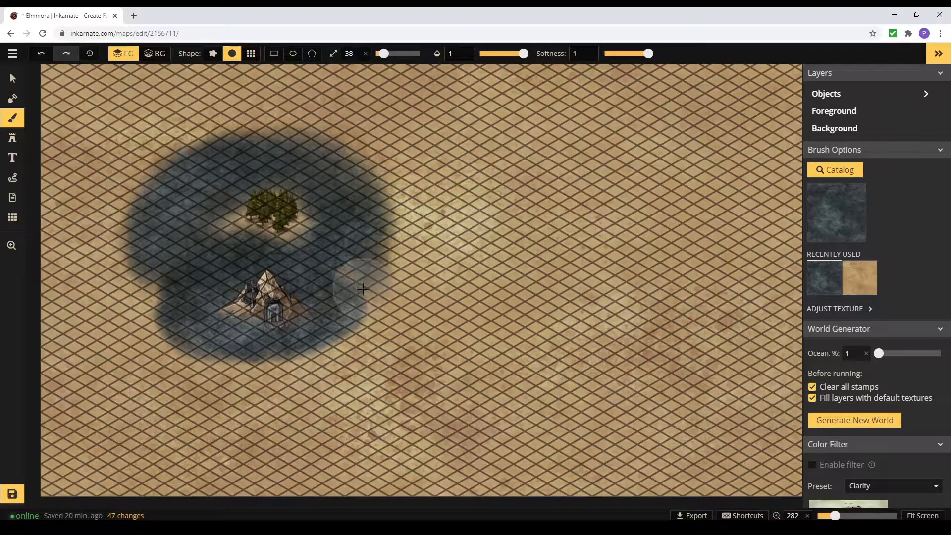
pyautogui.hotkey('ctrl', 'z')
# Step: Paint the wasteland outward into a large rounded area enclosing the mountain and pines, leaving parchment ground beneath the trees
pyautogui.moveTo(240, 197)
pyautogui.mouseDown()
pyautogui.moveTo(161, 264)
pyautogui.moveTo(166, 343)
pyautogui.moveTo(371, 335)
pyautogui.moveTo(320, 239)
pyautogui.moveTo(353, 280)
pyautogui.moveTo(333, 335)
pyautogui.moveTo(202, 303)
pyautogui.moveTo(207, 253)
pyautogui.moveTo(162, 252)
pyautogui.moveTo(188, 198)
pyautogui.moveTo(285, 200)
pyautogui.mouseUp()
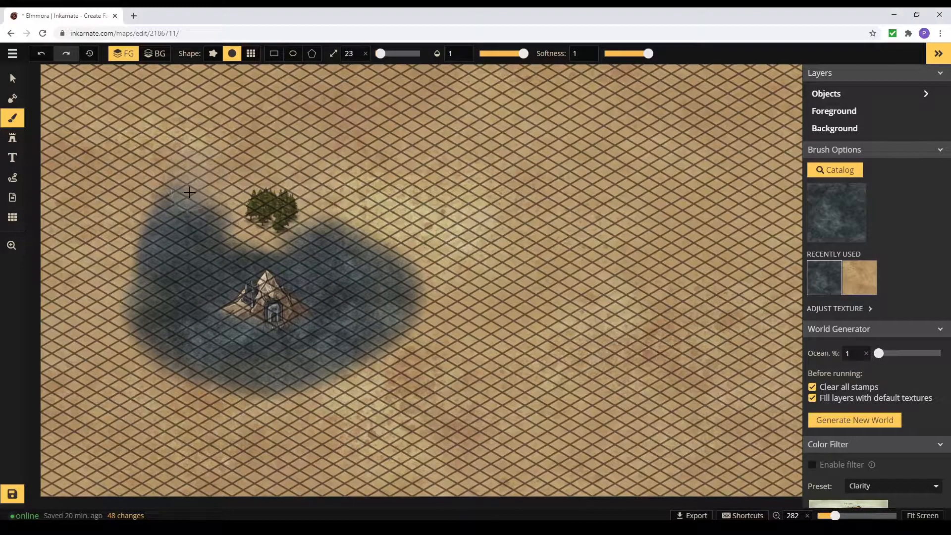
pyautogui.moveTo(205, 202)
pyautogui.mouseDown()
pyautogui.moveTo(344, 204)
pyautogui.moveTo(382, 233)
pyautogui.moveTo(292, 176)
pyautogui.moveTo(395, 206)
pyautogui.moveTo(408, 234)
pyautogui.moveTo(344, 230)
pyautogui.moveTo(378, 329)
pyautogui.moveTo(255, 389)
pyautogui.moveTo(129, 222)
pyautogui.moveTo(223, 176)
pyautogui.moveTo(362, 178)
pyautogui.mouseUp()
pyautogui.moveTo(413, 225)
pyautogui.mouseDown()
pyautogui.moveTo(380, 323)
pyautogui.moveTo(258, 387)
pyautogui.moveTo(164, 307)
pyautogui.moveTo(161, 196)
pyautogui.mouseUp()
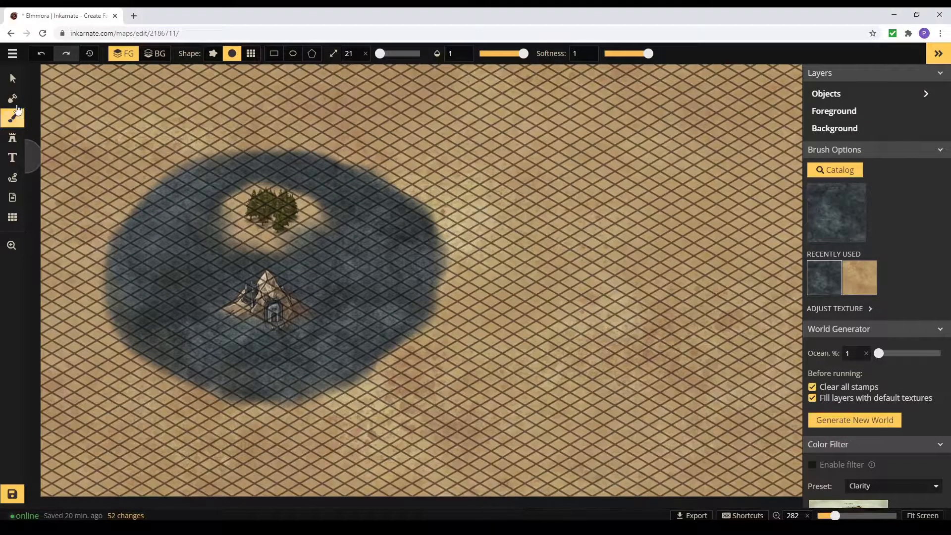
# Step: Find a brown Craters stamp set with the search term cra and place four craters at size 54 across the wasteland
pyautogui.click(12, 138)
pyautogui.click(348, 94)
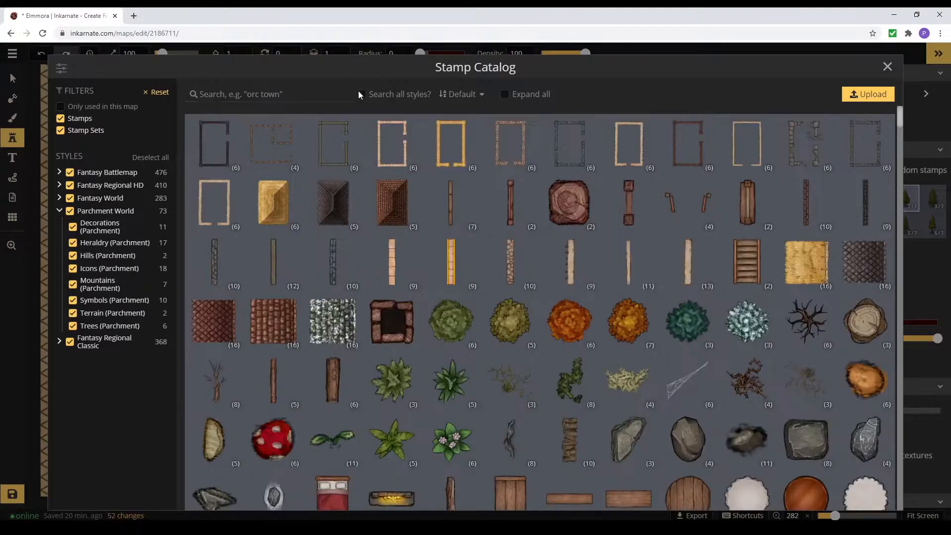
pyautogui.write('cra')
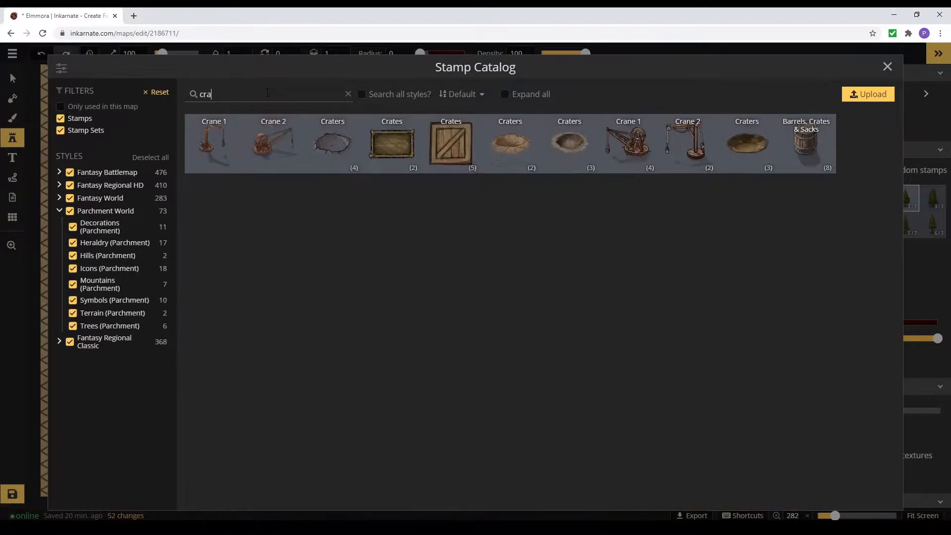
pyautogui.click(341, 151)
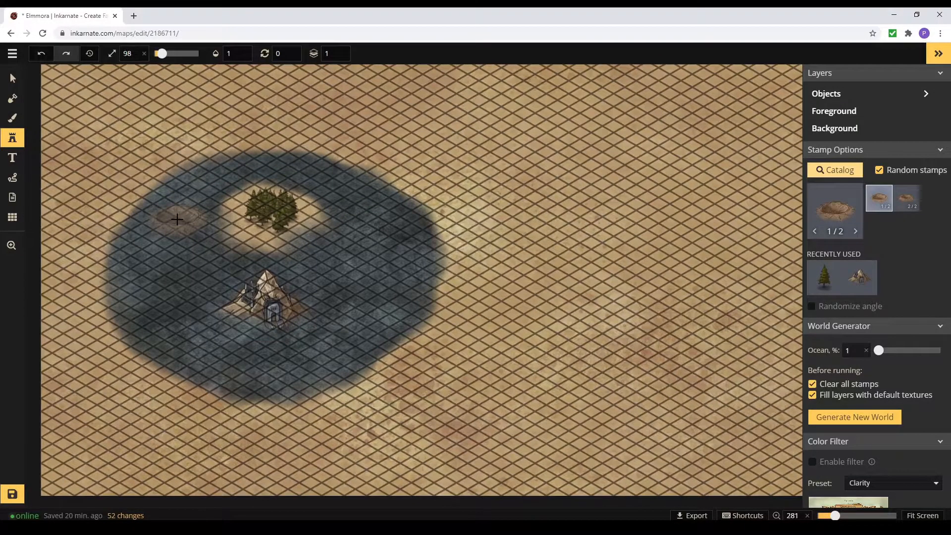
pyautogui.click(202, 263)
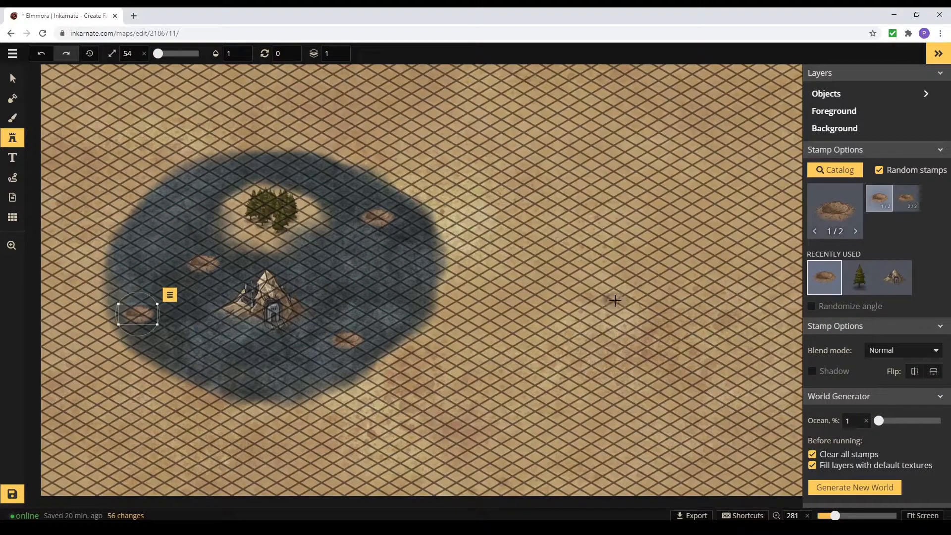
# Step: Search the stamp catalog for crac, clear the search, and choose the brown Chasms set from the full catalog
pyautogui.click(835, 170)
pyautogui.moveTo(222, 94); pyautogui.dragTo(139, 90)
pyautogui.write('crac')
pyautogui.doubleClick(222, 96)
pyautogui.press('BackSpace')
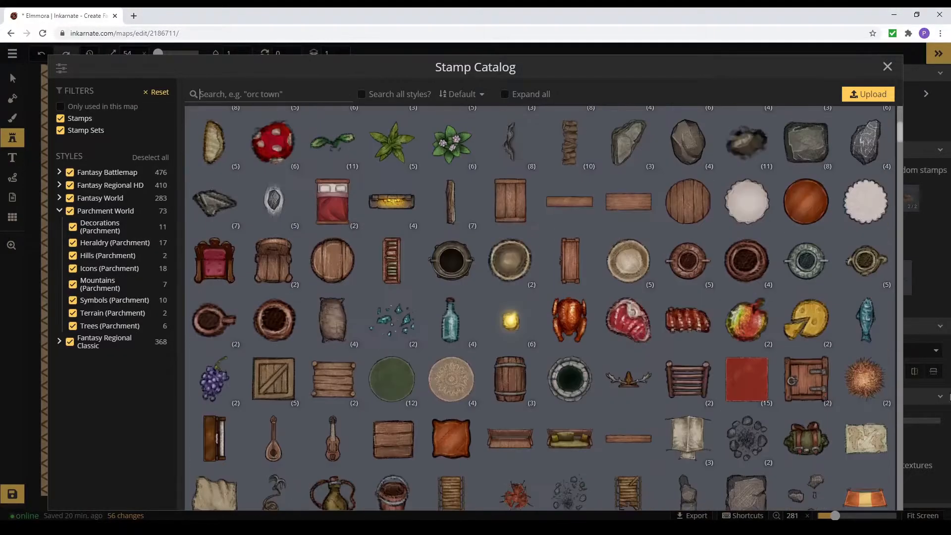
pyautogui.scroll(-15, 866, 256)
pyautogui.scroll(2, 867, 256)
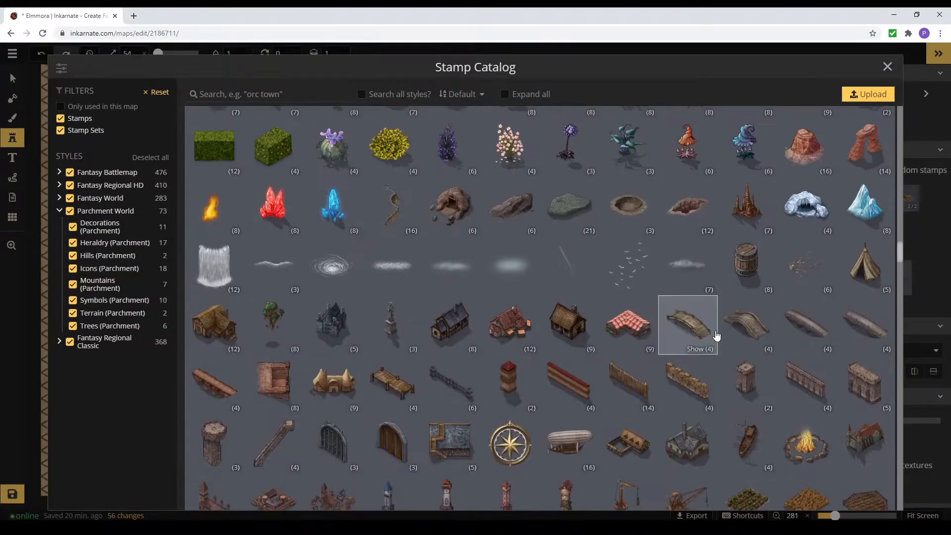
pyautogui.click(681, 218)
# Step: Reduce the stamp size to 11 and place small chasms on the wasteland northeast and northwest of the Dwarven mountain
pyautogui.scroll(-5, 252, 289)
pyautogui.click(362, 258)
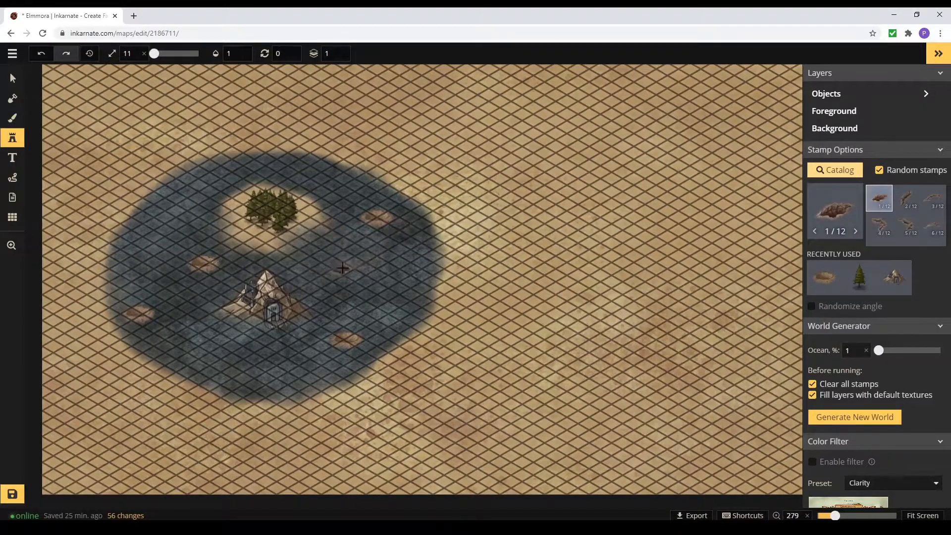
pyautogui.scroll(2, 174, 286)
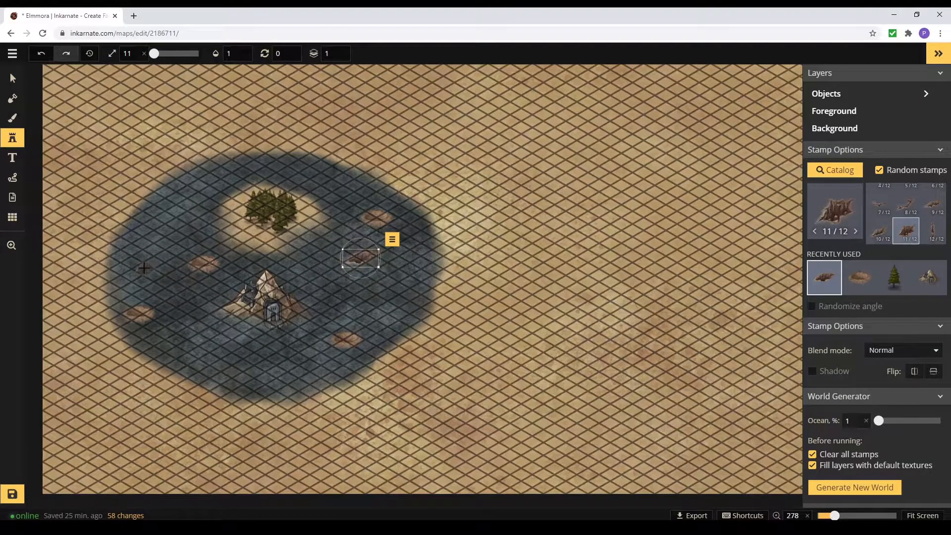
pyautogui.click(164, 244)
pyautogui.scroll(1, 193, 262)
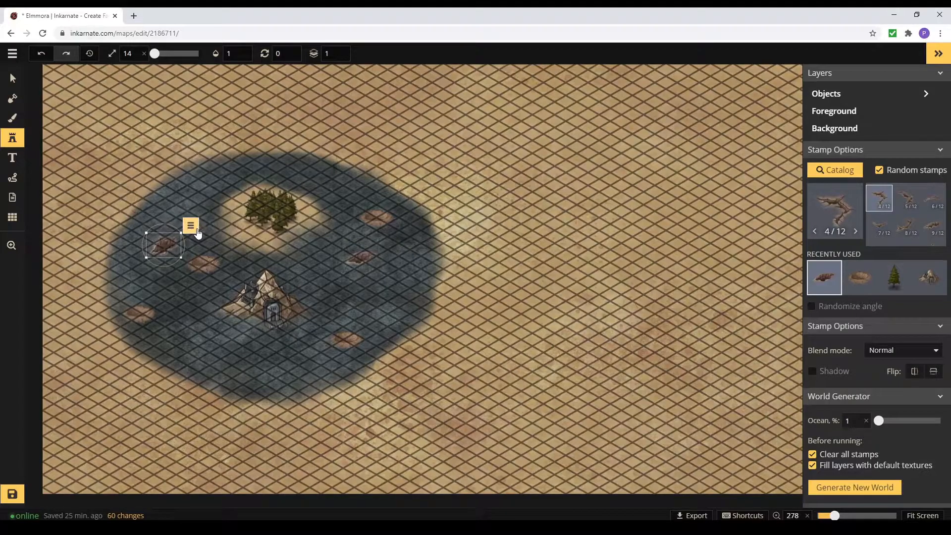
# Step: Enable random angles for stamps and place a third chasm at size 14 southwest of the Dwarven mountain
pyautogui.click(190, 226)
pyautogui.click(812, 306)
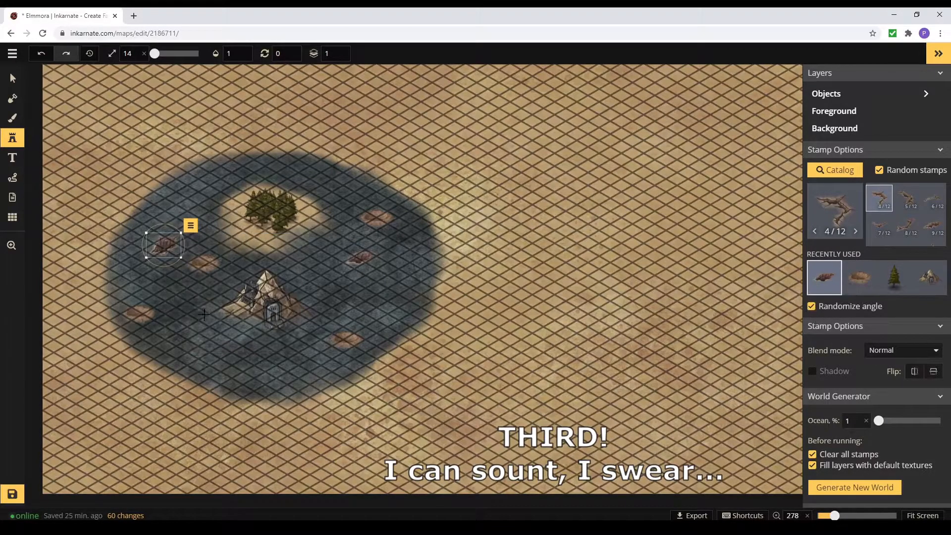
pyautogui.click(221, 357)
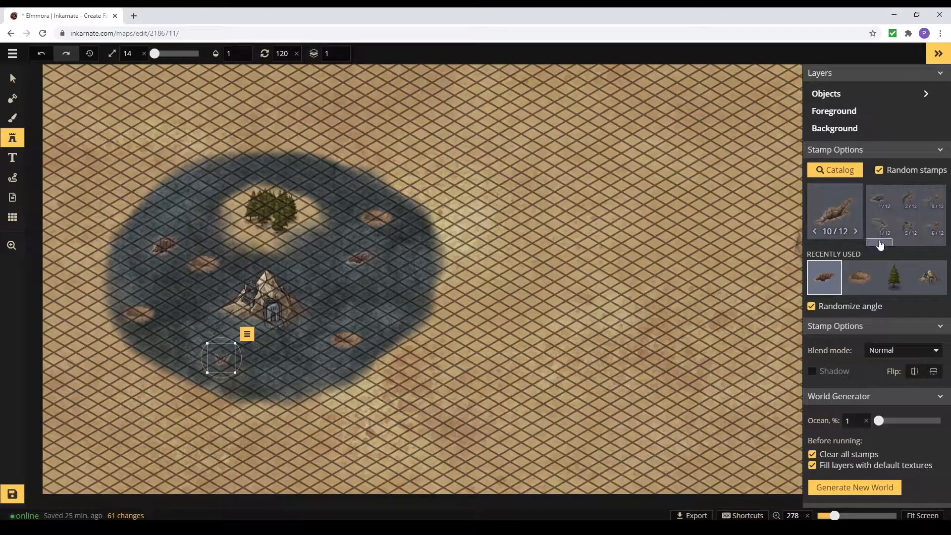
# Step: Pick chasm variant 2/12, enlarge it to size 24, and place it on the wasteland east of the mountain
pyautogui.click(879, 245)
pyautogui.scroll(10, 330, 284)
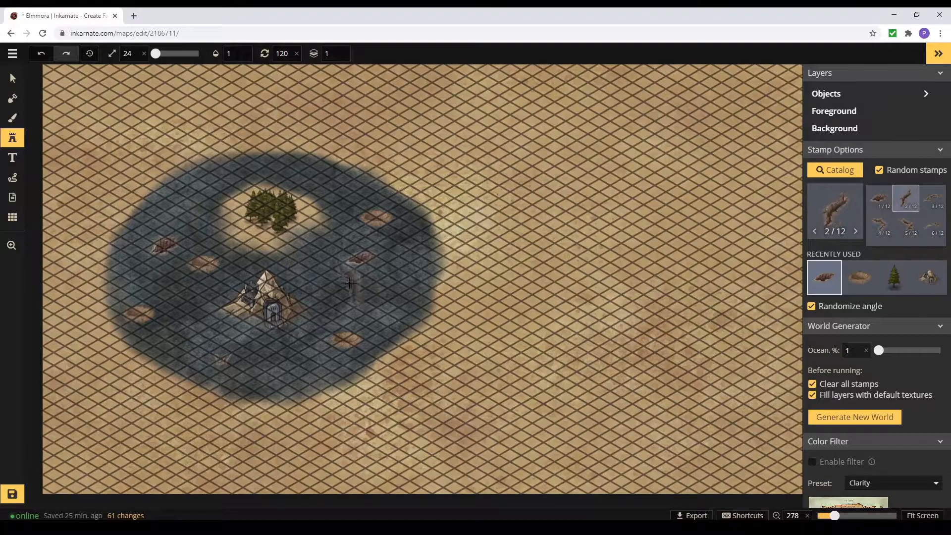
pyautogui.click(355, 295)
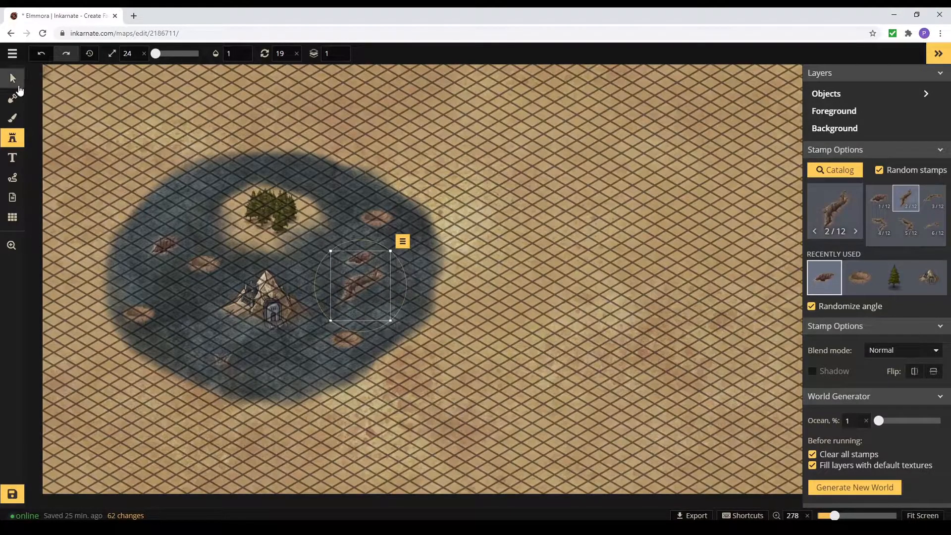
# Step: Try duplicating the westernmost crater twice, and undo both copies
pyautogui.click(14, 80)
pyautogui.click(358, 257)
pyautogui.click(860, 225)
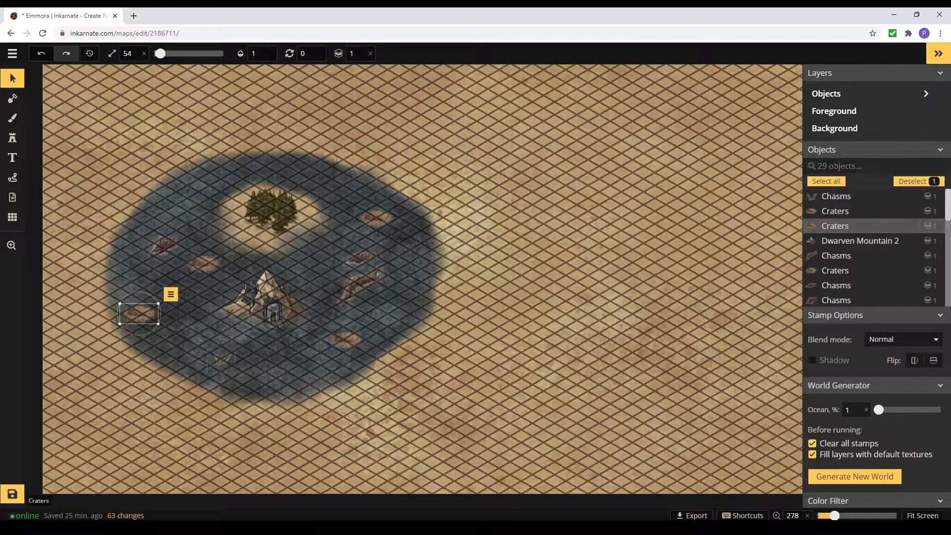
pyautogui.click(171, 294)
pyautogui.click(185, 312)
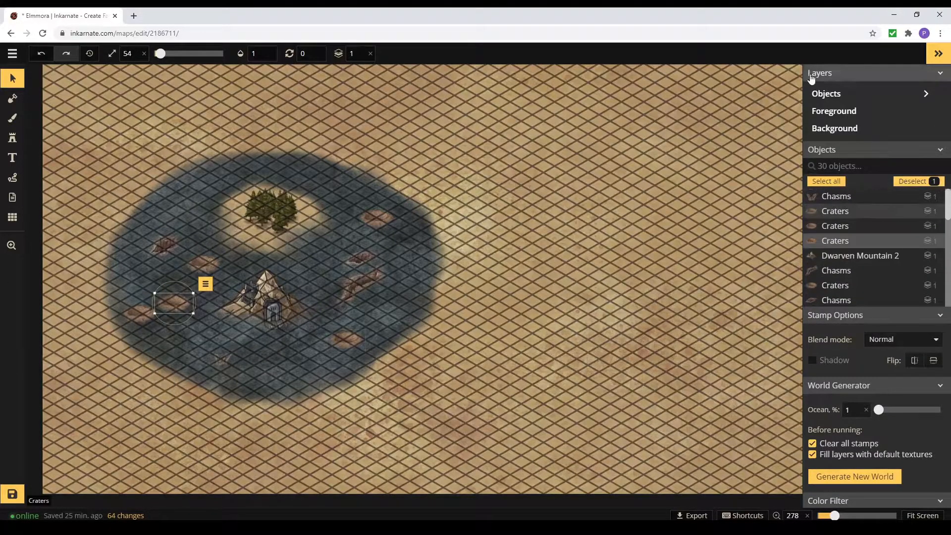
pyautogui.click(206, 285)
pyautogui.click(221, 302)
pyautogui.hotkey('ctrl', 'z')
pyautogui.hotkey('ctrl', 'z')
# Step: Shrink the west and northeast craters, enlarge the northwest one to 63, and enlarge the southeast crater and move it south of the mountain
pyautogui.click(141, 314)
pyautogui.moveTo(158, 324); pyautogui.dragTo(158, 323)
pyautogui.click(203, 263)
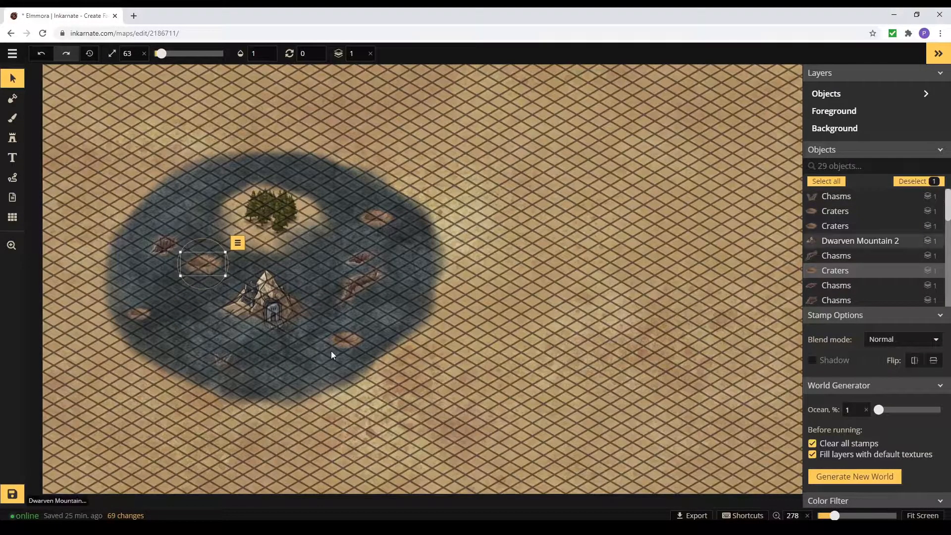
pyautogui.click(350, 341)
pyautogui.moveTo(352, 344); pyautogui.dragTo(316, 356)
pyautogui.click(395, 218)
pyautogui.click(521, 263)
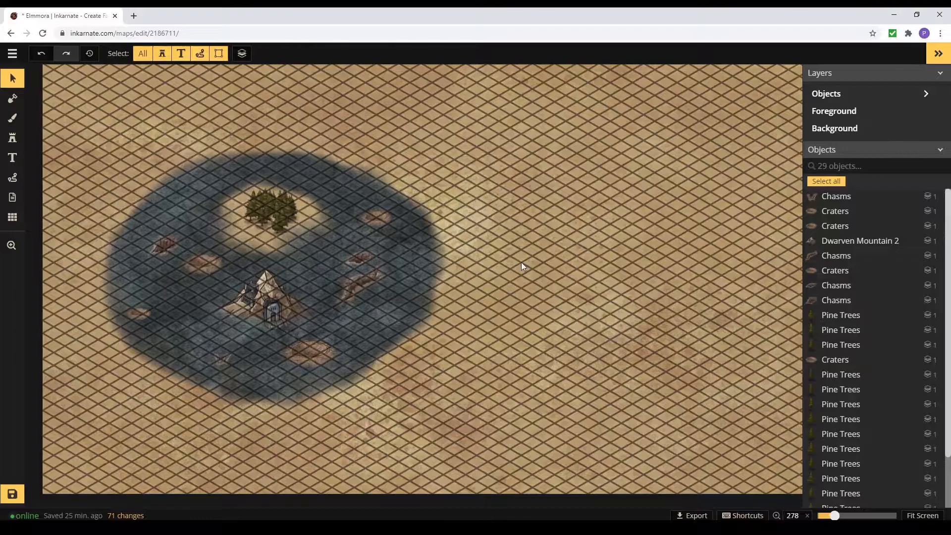
# Step: Copy a woodland pine tree, paste duplicates along the wasteland's northern and eastern rim, and save the map
pyautogui.click(268, 213)
pyautogui.hotkey('ctrl', 'c')
pyautogui.click(260, 142)
pyautogui.hotkey('ctrl', 'v')
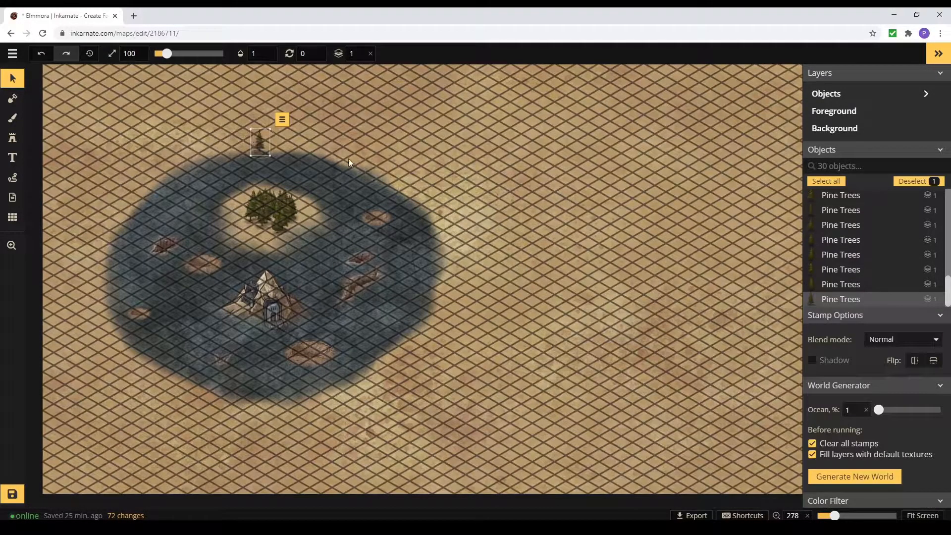
pyautogui.hotkey('ctrl', 'v')
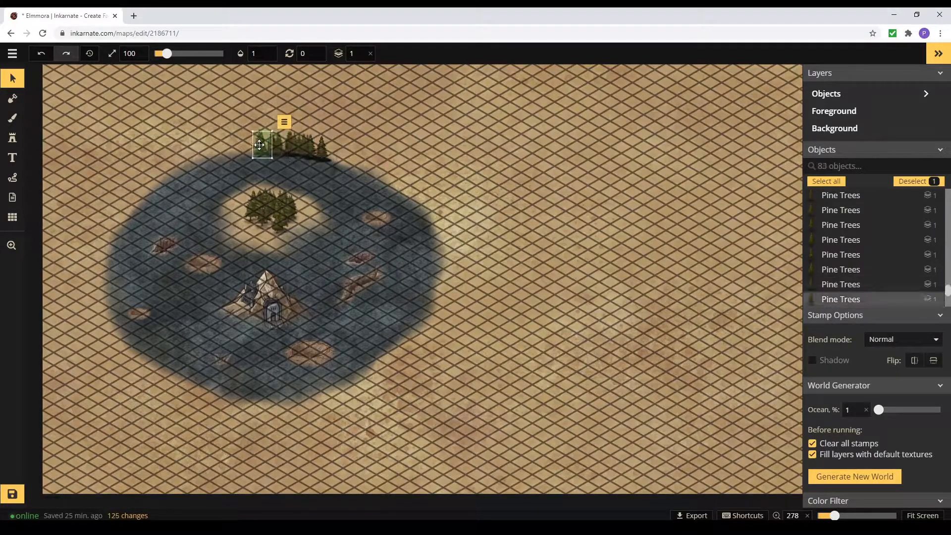
pyautogui.hotkey('ctrl', 'v')
pyautogui.hotkey('ctrl', 'v')
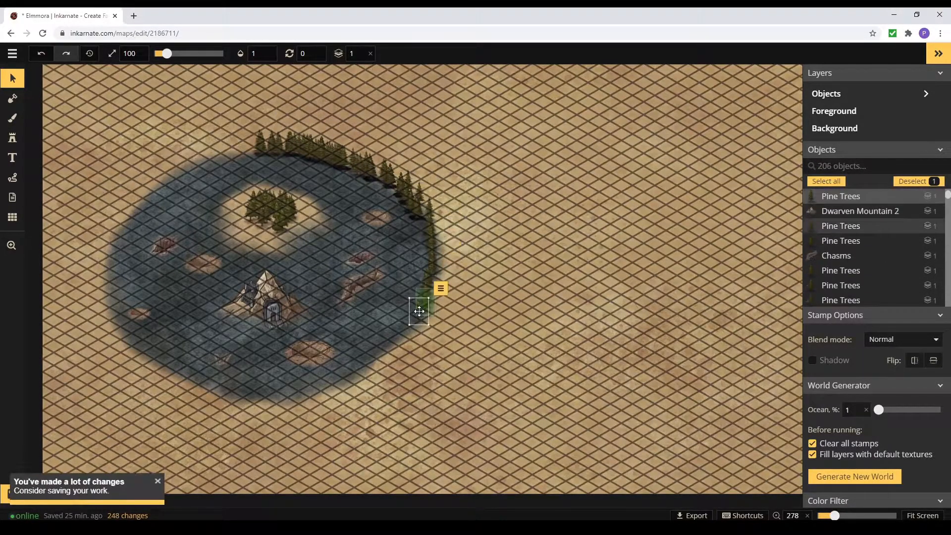
pyautogui.hotkey('ctrl', 's')
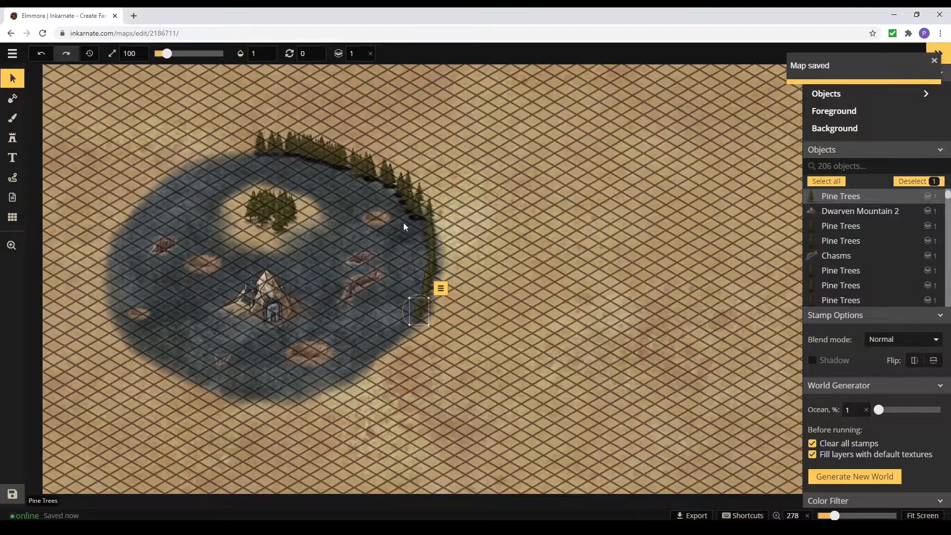
# Step: Turn on the shadow for the northeast crater and try the Darken blend mode on it
pyautogui.click(378, 218)
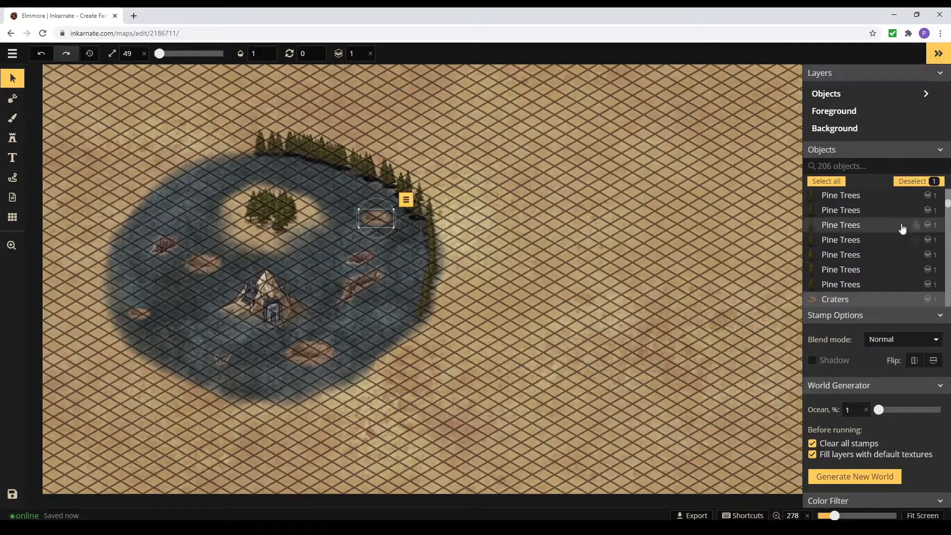
pyautogui.click(812, 360)
pyautogui.click(903, 344)
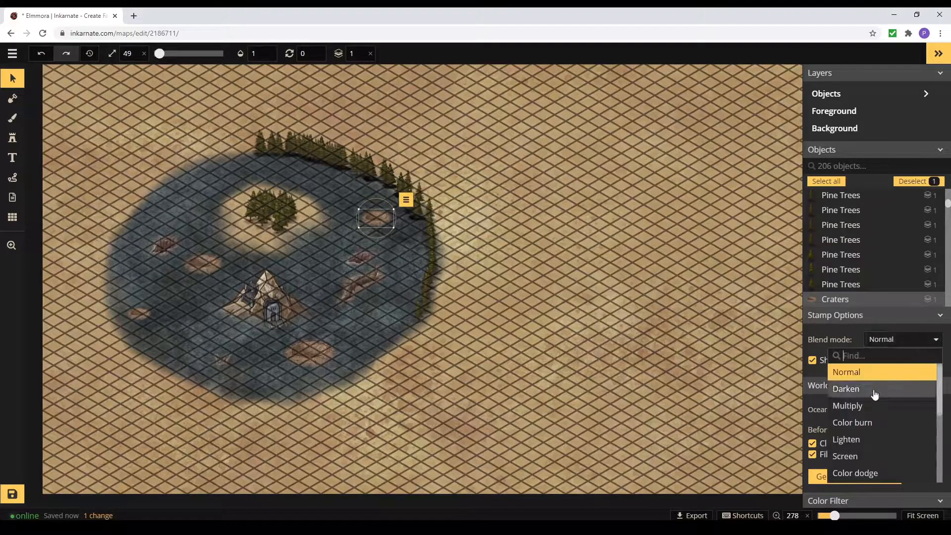
pyautogui.press('Down')
pyautogui.press('Return')
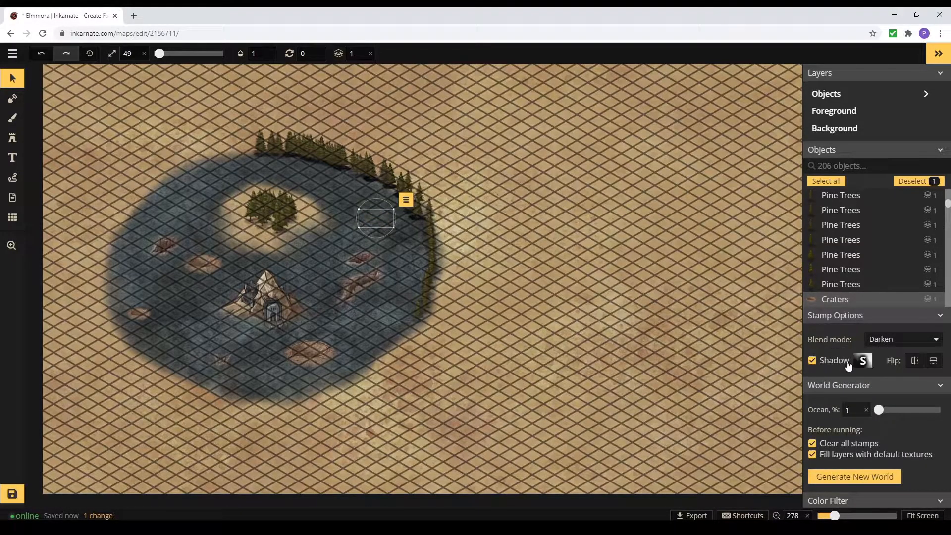
# Step: Try further blend modes on the northeast crater, including Overlay, and settle on Luminosity
pyautogui.click(881, 340)
pyautogui.click(865, 455)
pyautogui.click(855, 471)
pyautogui.scroll(-1, 859, 442)
pyautogui.click(880, 442)
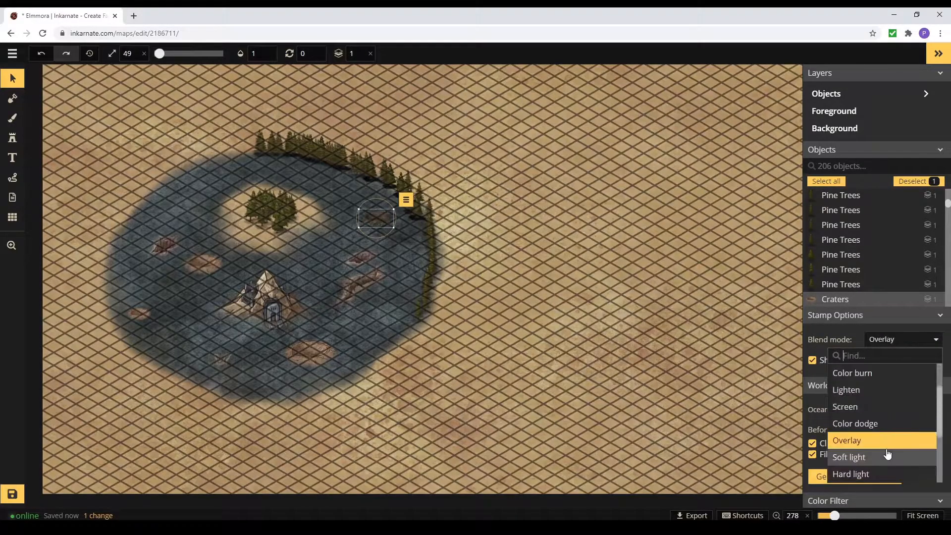
pyautogui.click(874, 473)
pyautogui.scroll(-1, 870, 456)
pyautogui.click(870, 440)
pyautogui.scroll(-1, 870, 454)
pyautogui.click(868, 426)
pyautogui.click(870, 457)
pyautogui.scroll(-1, 872, 463)
pyautogui.click(872, 473)
pyautogui.scroll(1, 872, 441)
pyautogui.scroll(-1, 872, 437)
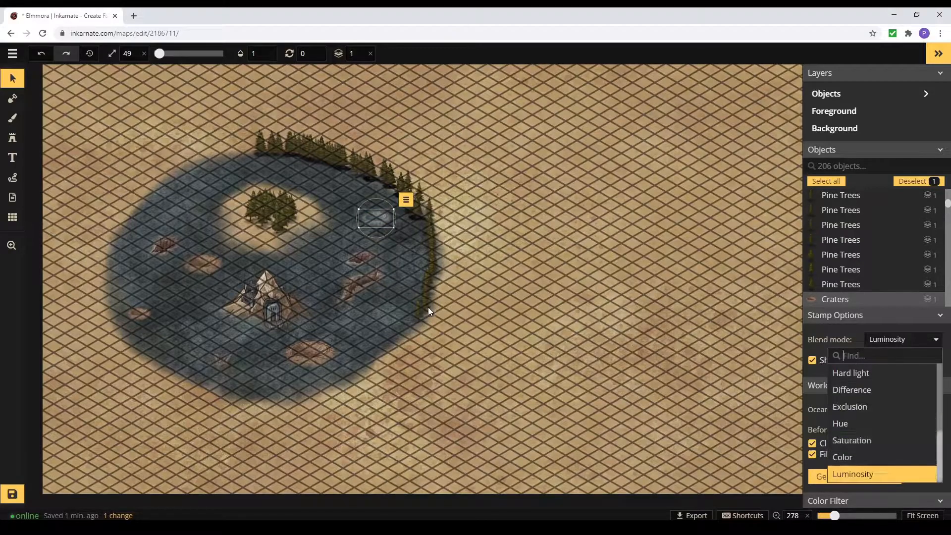
pyautogui.click(406, 303)
# Step: Try Luminosity on the small chasm east of the mountain, and set its blend mode to Hard light instead
pyautogui.click(371, 288)
pyautogui.click(922, 340)
pyautogui.click(869, 474)
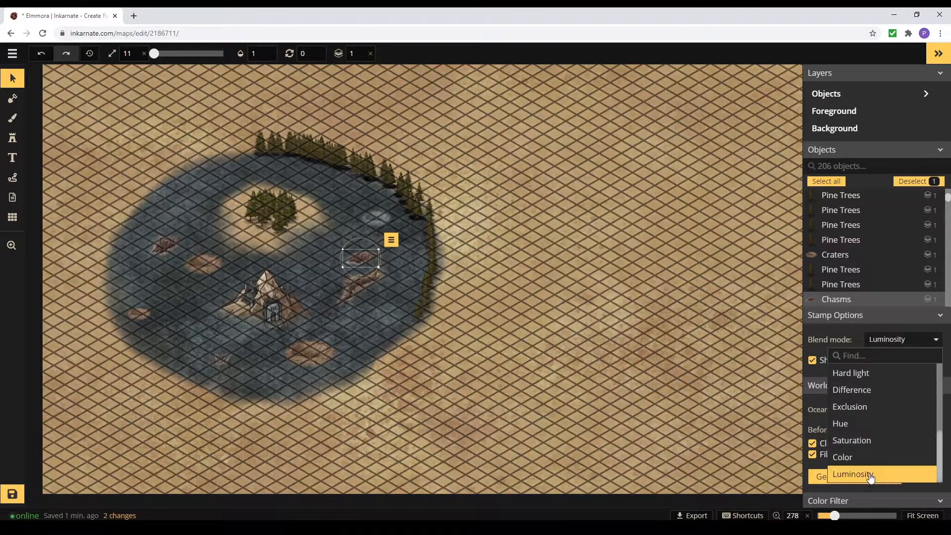
pyautogui.click(848, 391)
pyautogui.click(876, 376)
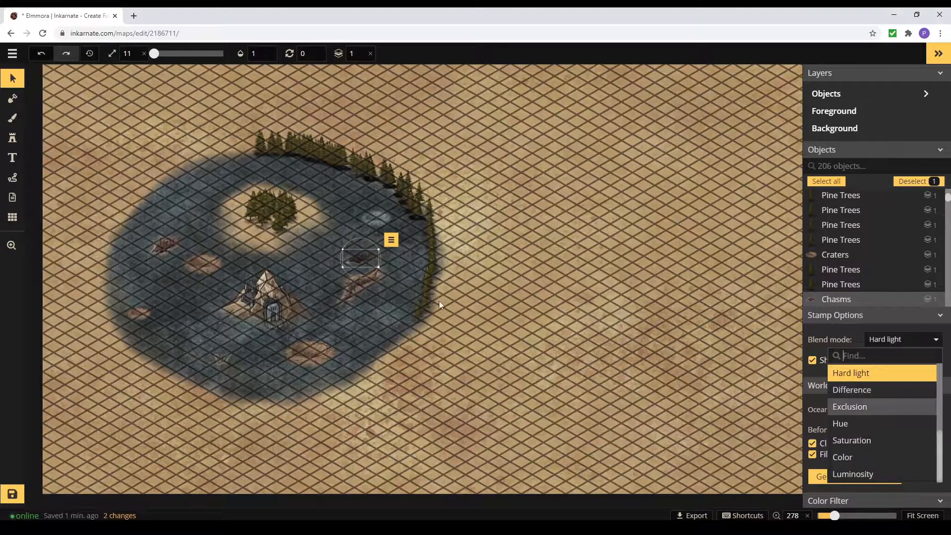
pyautogui.click(396, 320)
# Step: Enable the shadow for the large chasm east of the mountain and set its blend mode to Hard light
pyautogui.click(369, 287)
pyautogui.click(373, 282)
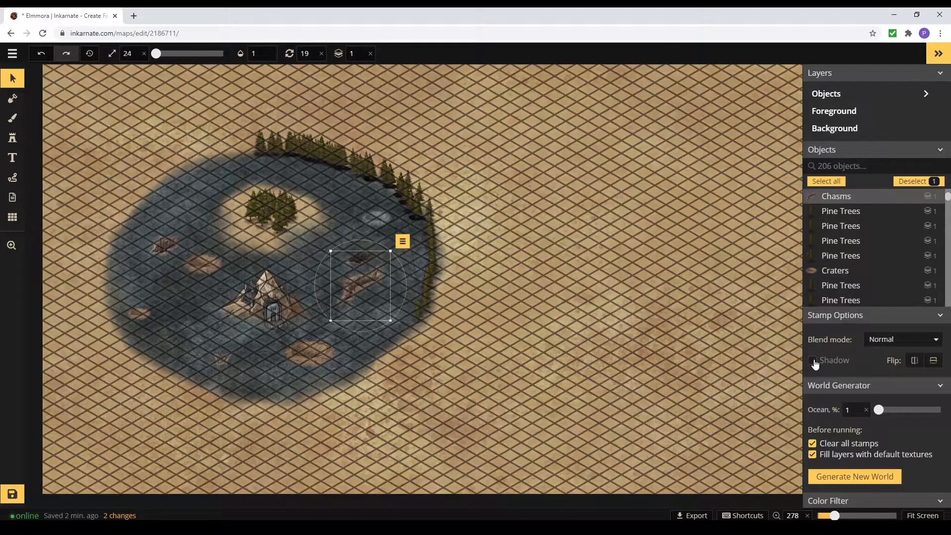
pyautogui.click(812, 361)
pyautogui.click(902, 340)
pyautogui.scroll(-2, 881, 444)
pyautogui.click(875, 425)
pyautogui.click(397, 357)
# Step: Set the blend mode of the crater south of the mountain to Luminosity
pyautogui.click(331, 353)
pyautogui.click(899, 343)
pyautogui.scroll(-3, 881, 441)
pyautogui.click(865, 475)
pyautogui.click(540, 346)
# Step: Set the blend mode of both craters west of the mountain to Luminosity
pyautogui.click(204, 265)
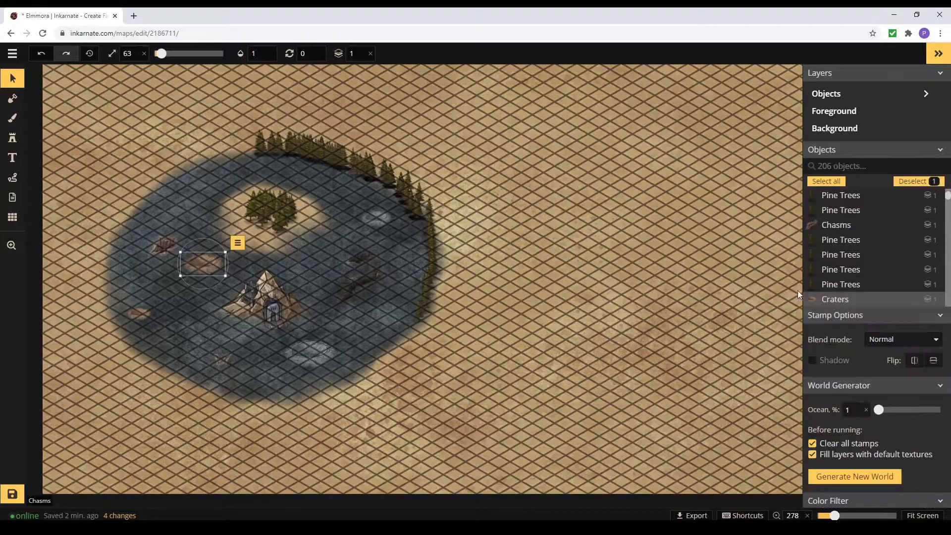
pyautogui.click(922, 347)
pyautogui.scroll(-3, 881, 377)
pyautogui.click(857, 376)
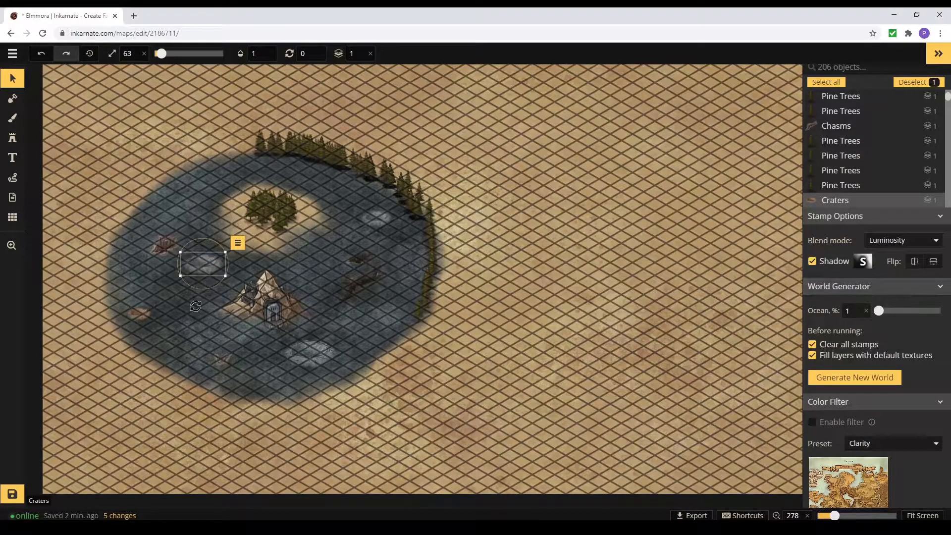
pyautogui.click(140, 313)
pyautogui.click(901, 240)
pyautogui.scroll(-3, 882, 322)
pyautogui.click(849, 374)
# Step: Set the blend mode of the northwest and southwest chasms to Hard light
pyautogui.click(164, 244)
pyautogui.click(902, 240)
pyautogui.scroll(-2, 867, 327)
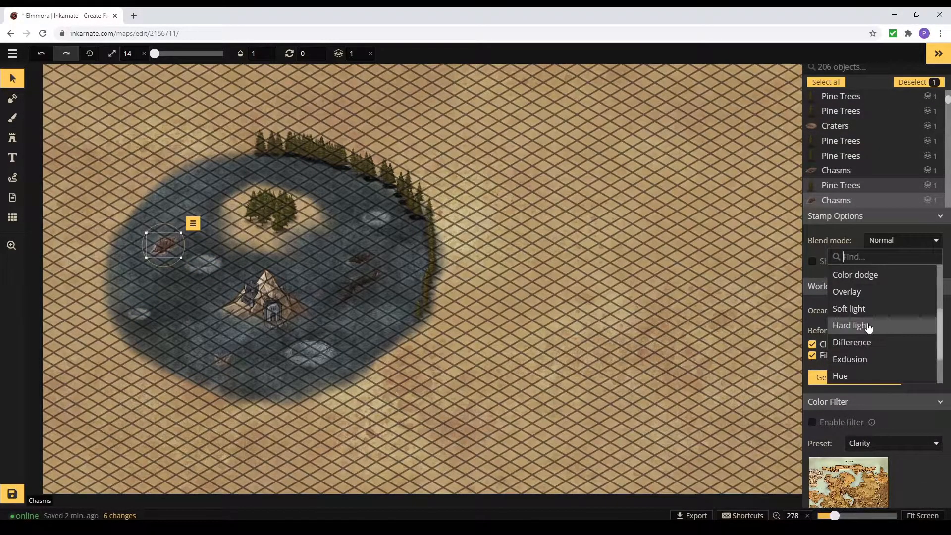
pyautogui.scroll(-2, 863, 343)
pyautogui.click(850, 374)
pyautogui.click(346, 355)
pyautogui.click(221, 356)
pyautogui.click(901, 240)
pyautogui.scroll(-2, 871, 317)
pyautogui.click(852, 324)
pyautogui.click(592, 413)
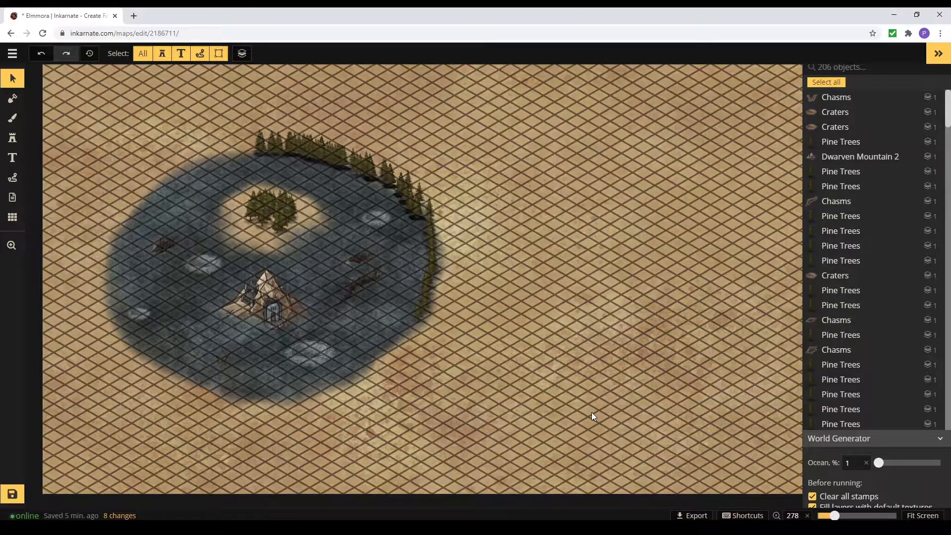
# Step: Search the brush's texture catalog for forest, wood and tree textures
pyautogui.click(13, 117)
pyautogui.click(837, 201)
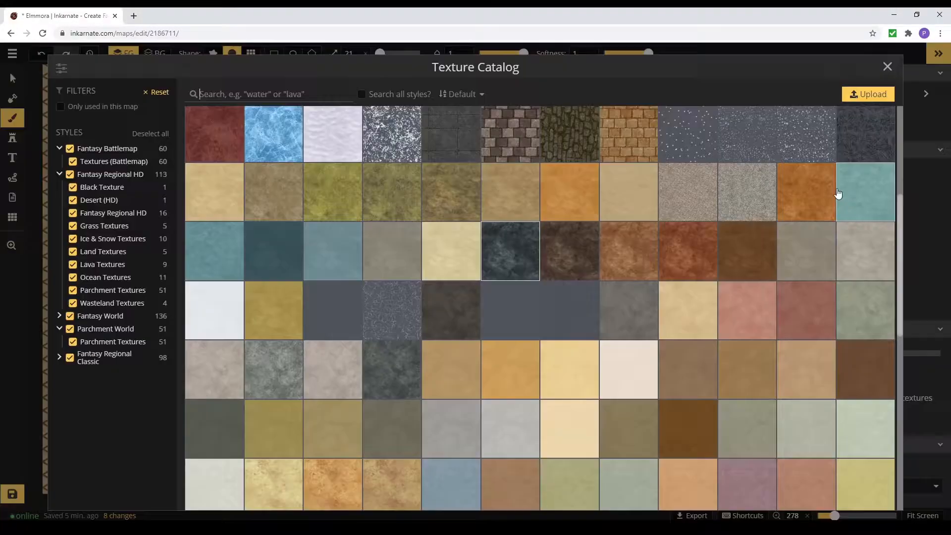
pyautogui.write('forest')
pyautogui.press('BackSpace')
pyautogui.press('BackSpace')
pyautogui.press('BackSpace')
pyautogui.press('BackSpace')
pyautogui.press('BackSpace')
pyautogui.press('BackSpace')
pyautogui.write('wood')
pyautogui.press('BackSpace')
pyautogui.press('BackSpace')
pyautogui.press('BackSpace')
pyautogui.press('BackSpace')
pyautogui.write('tree')
pyautogui.press('BackSpace')
pyautogui.press('BackSpace')
pyautogui.press('BackSpace')
pyautogui.press('BackSpace')
# Step: Find the Grass Mixed 1 texture with a "grass" search and paint it on the clearing around the woodland
pyautogui.write('grass')
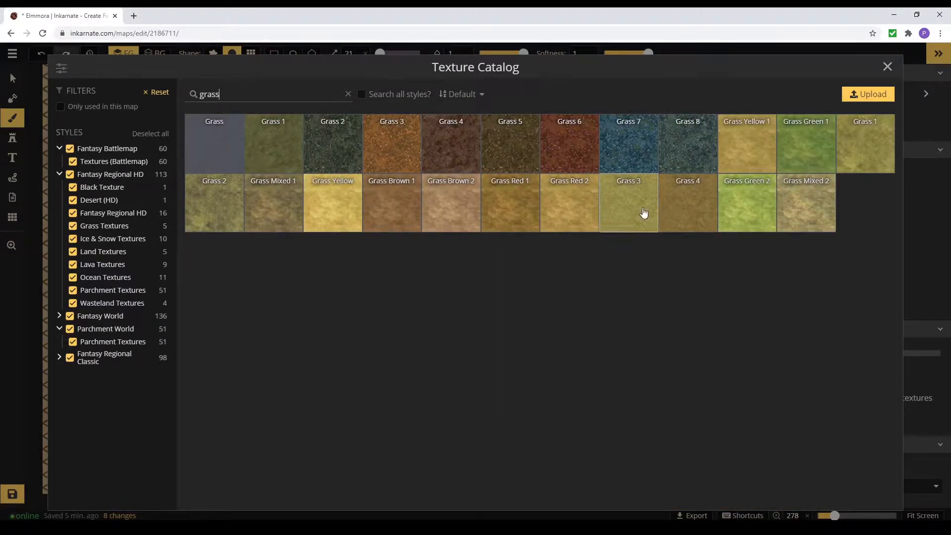
pyautogui.click(287, 211)
pyautogui.moveTo(263, 227)
pyautogui.mouseDown()
pyautogui.moveTo(289, 219)
pyautogui.moveTo(263, 205)
pyautogui.moveTo(266, 226)
pyautogui.mouseUp()
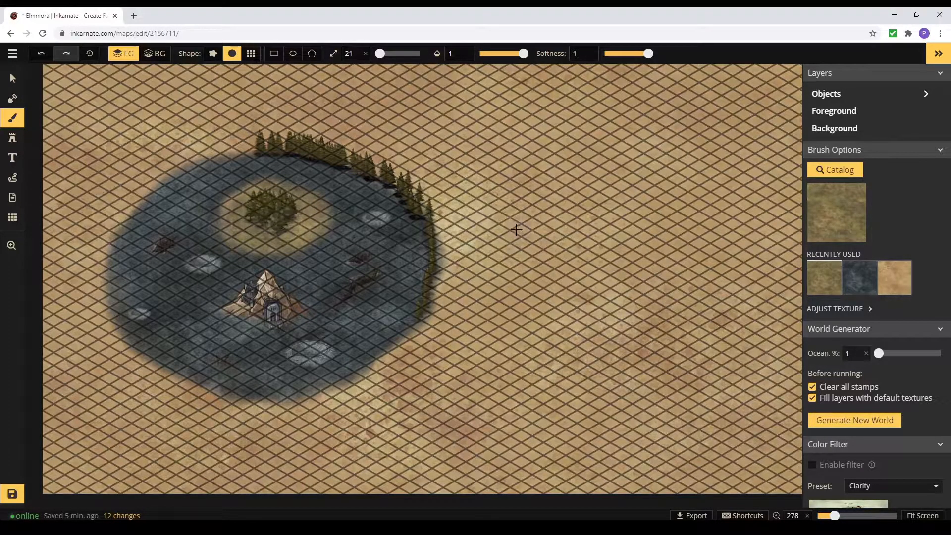
# Step: Paint a band of Grass Mixed 1 around the whole wasteland rim with the size 21 brush, undoing the first stroke
pyautogui.moveTo(264, 141); pyautogui.dragTo(322, 155)
pyautogui.click(41, 54)
pyautogui.moveTo(263, 134)
pyautogui.mouseDown()
pyautogui.moveTo(155, 172)
pyautogui.moveTo(270, 131)
pyautogui.moveTo(239, 135)
pyautogui.moveTo(361, 146)
pyautogui.moveTo(212, 129)
pyautogui.mouseUp()
pyautogui.moveTo(422, 182)
pyautogui.mouseDown()
pyautogui.moveTo(456, 316)
pyautogui.moveTo(446, 213)
pyautogui.moveTo(408, 368)
pyautogui.moveTo(366, 382)
pyautogui.moveTo(452, 276)
pyautogui.mouseUp()
pyautogui.moveTo(145, 165); pyautogui.dragTo(119, 192)
pyautogui.moveTo(149, 163)
pyautogui.mouseDown()
pyautogui.moveTo(164, 377)
pyautogui.moveTo(89, 297)
pyautogui.moveTo(227, 134)
pyautogui.moveTo(445, 332)
pyautogui.moveTo(376, 406)
pyautogui.moveTo(213, 419)
pyautogui.moveTo(107, 347)
pyautogui.mouseUp()
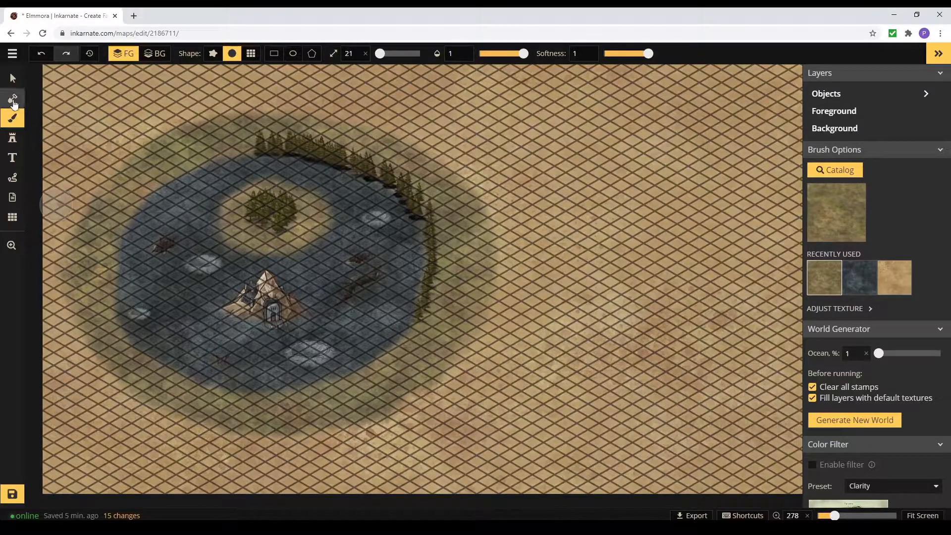
# Step: Move the Dwarven mountain slightly north, and shift all the woodland's pine trees slightly north as a group
pyautogui.press('v')
pyautogui.moveTo(265, 297); pyautogui.dragTo(268, 279)
pyautogui.click(669, 371)
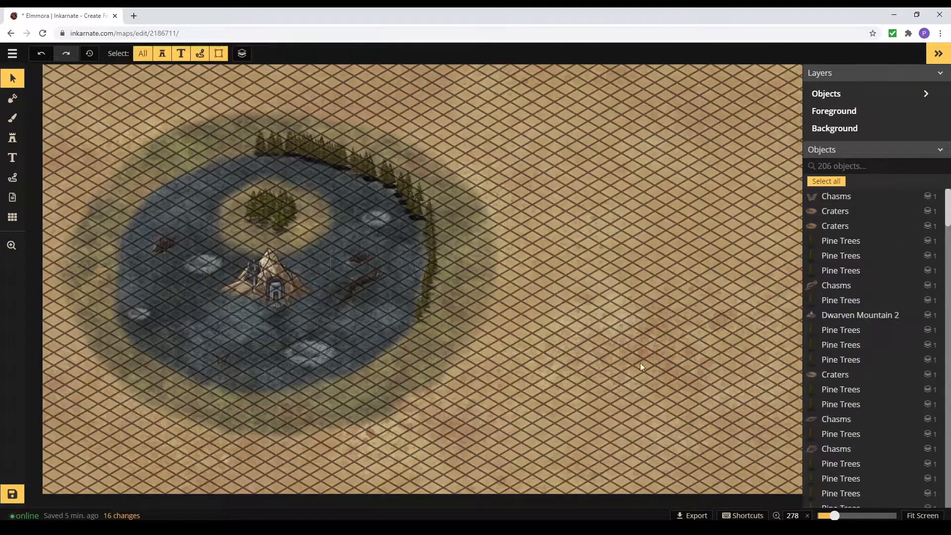
pyautogui.moveTo(221, 174); pyautogui.dragTo(308, 231)
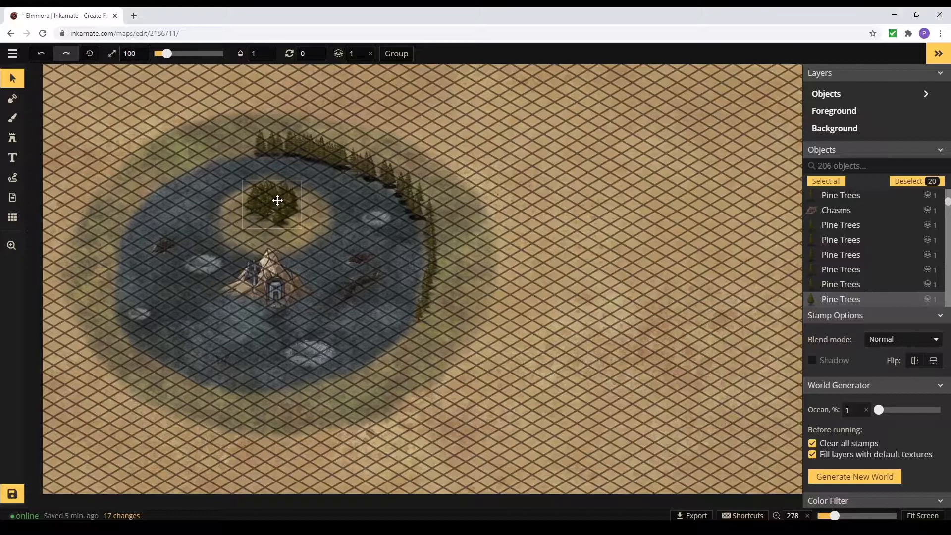
pyautogui.click(276, 196)
# Step: Paint the dark wasteland texture with a size 13 brush over the clearing's outer edge to tighten it around the woodland
pyautogui.click(13, 124)
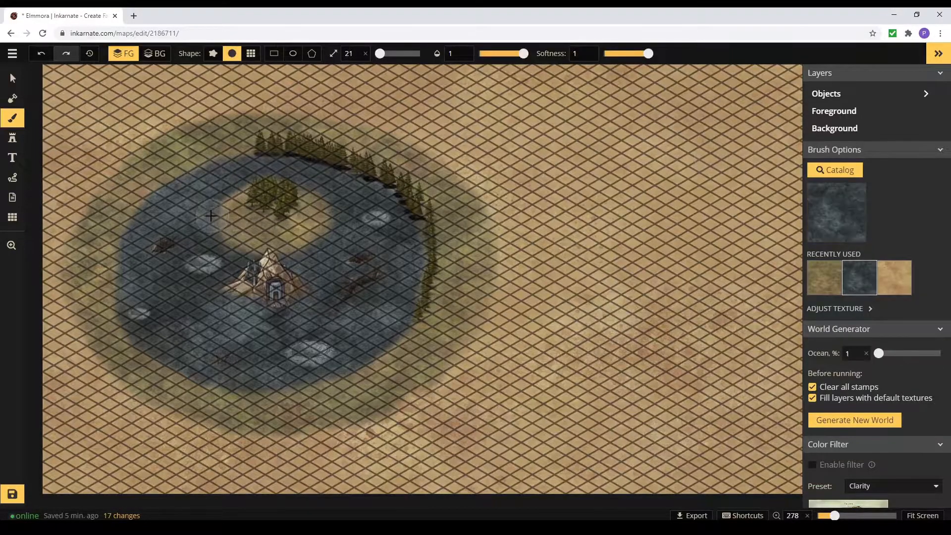
pyautogui.scroll(3, 218, 223)
pyautogui.moveTo(218, 219)
pyautogui.mouseDown()
pyautogui.moveTo(275, 259)
pyautogui.moveTo(337, 200)
pyautogui.moveTo(256, 239)
pyautogui.moveTo(219, 194)
pyautogui.mouseUp()
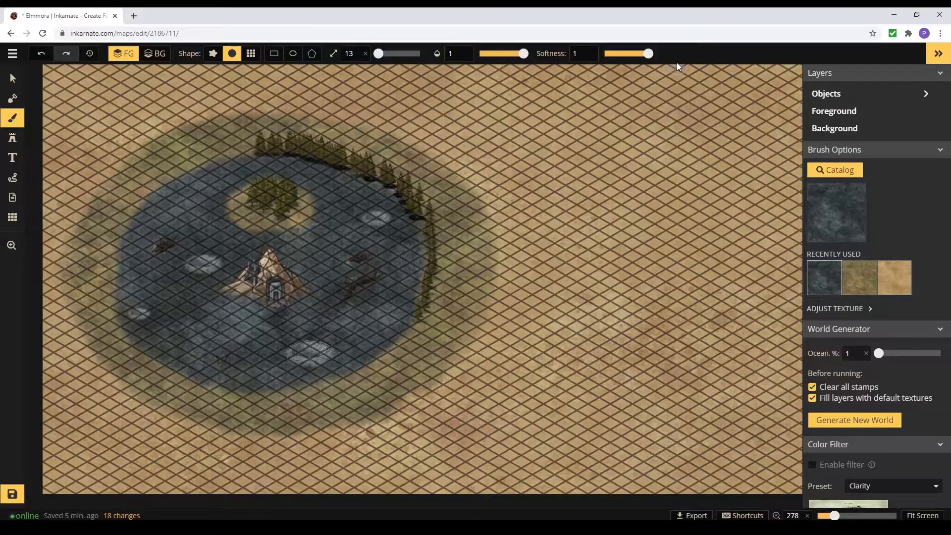
# Step: Move the Dwarven mountain farther north so it sits directly below the woodland
pyautogui.click(13, 78)
pyautogui.moveTo(266, 275); pyautogui.dragTo(270, 250)
pyautogui.click(572, 352)
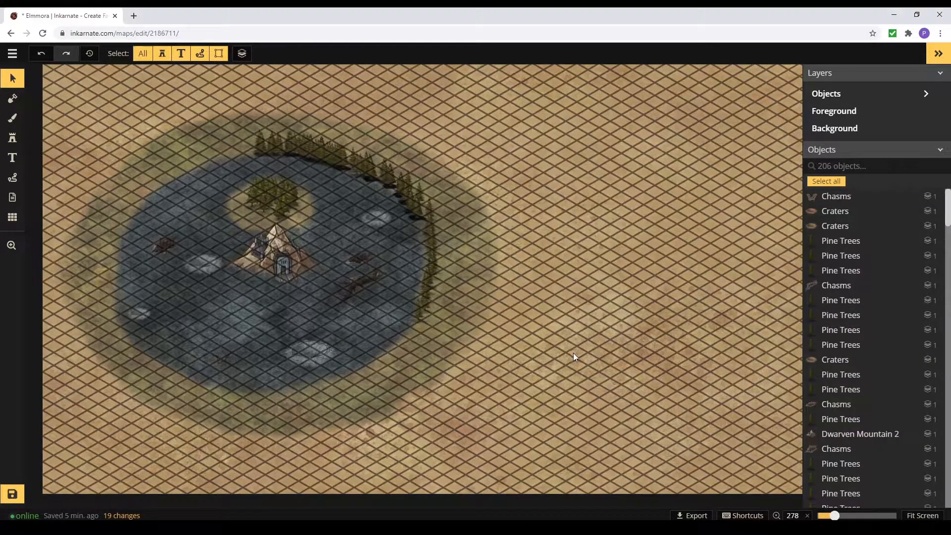
# Step: Copy a pine tree from the eastern rim and paste duplicates along the wasteland's southeastern edge
pyautogui.click(423, 302)
pyautogui.click(409, 317)
pyautogui.click(416, 315)
pyautogui.hotkey('ctrl', 'c')
pyautogui.click(412, 328)
pyautogui.hotkey('ctrl', 'v')
pyautogui.hotkey('ctrl', 'v')
pyautogui.hotkey('ctrl', 'v')
pyautogui.hotkey('ctrl', 'v')
pyautogui.hotkey('ctrl', 'v')
pyautogui.hotkey('ctrl', 'v')
pyautogui.hotkey('ctrl', 'v')
pyautogui.hotkey('ctrl', 'v')
pyautogui.hotkey('ctrl', 'v')
pyautogui.hotkey('ctrl', 'v')
pyautogui.hotkey('ctrl', 'v')
pyautogui.hotkey('ctrl', 'v')
pyautogui.hotkey('ctrl', 'v')
pyautogui.hotkey('ctrl', 'v')
pyautogui.hotkey('ctrl', 'v')
pyautogui.hotkey('ctrl', 'v')
pyautogui.hotkey('ctrl', 'v')
pyautogui.hotkey('ctrl', 'v')
pyautogui.hotkey('ctrl', 'v')
pyautogui.hotkey('ctrl', 'v')
pyautogui.hotkey('ctrl', 'v')
pyautogui.hotkey('ctrl', 'v')
pyautogui.hotkey('ctrl', 'v')
pyautogui.hotkey('ctrl', 'v')
pyautogui.hotkey('ctrl', 'v')
pyautogui.hotkey('ctrl', 'v')
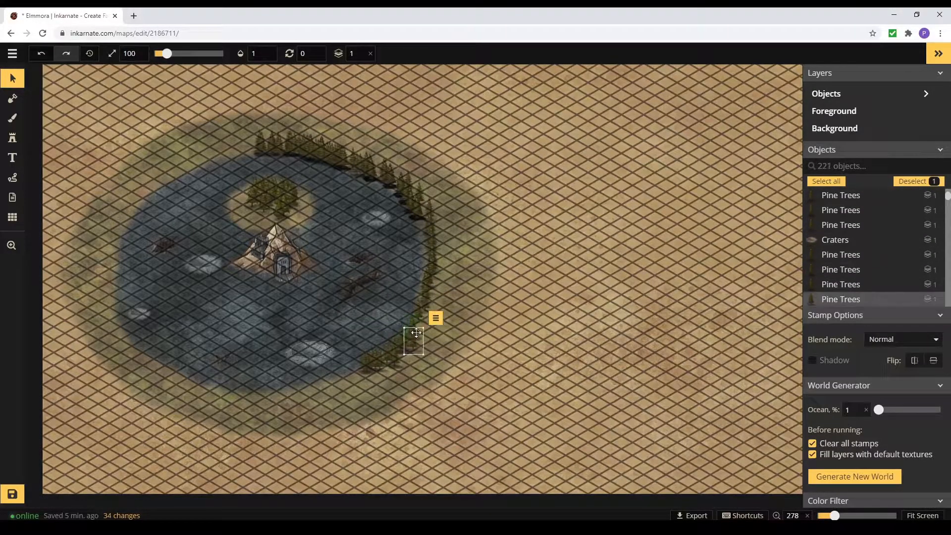
# Step: Paste duplicates of the pine tree up the wasteland's eastern rim and begin the row along the northwestern rim
pyautogui.hotkey('ctrl', 'v')
pyautogui.hotkey('ctrl', 'v')
pyautogui.hotkey('ctrl', 'v')
pyautogui.hotkey('ctrl', 'v')
pyautogui.hotkey('ctrl', 'v')
pyautogui.hotkey('ctrl', 'v')
pyautogui.hotkey('ctrl', 'v')
pyautogui.hotkey('ctrl', 'v')
pyautogui.hotkey('ctrl', 'v')
pyautogui.hotkey('ctrl', 'v')
pyautogui.hotkey('ctrl', 'v')
pyautogui.hotkey('ctrl', 'v')
pyautogui.hotkey('ctrl', 'v')
pyautogui.hotkey('ctrl', 'v')
pyautogui.hotkey('ctrl', 'v')
pyautogui.hotkey('ctrl', 'v')
pyautogui.hotkey('ctrl', 'v')
pyautogui.hotkey('ctrl', 'v')
pyautogui.hotkey('ctrl', 'v')
pyautogui.hotkey('ctrl', 'v')
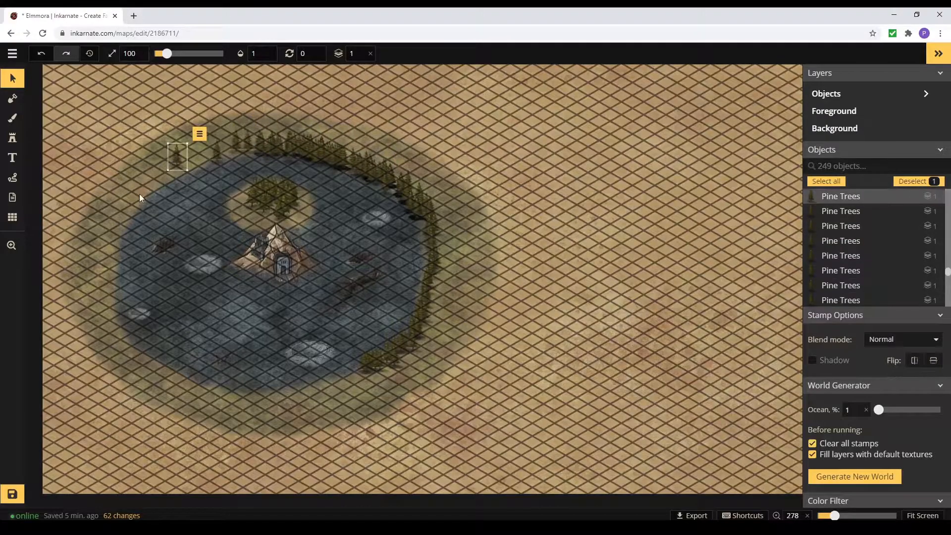
# Step: Paste more pine trees along the wasteland's northwestern rim and down its western edge
pyautogui.hotkey('ctrl', 'v')
pyautogui.hotkey('ctrl', 'v')
pyautogui.hotkey('ctrl', 'v')
pyautogui.hotkey('ctrl', 'v')
pyautogui.hotkey('ctrl', 'v')
pyautogui.hotkey('ctrl', 'v')
pyautogui.hotkey('ctrl', 'v')
pyautogui.hotkey('ctrl', 'v')
pyautogui.hotkey('ctrl', 'v')
pyautogui.hotkey('ctrl', 'v')
pyautogui.hotkey('ctrl', 'v')
pyautogui.hotkey('ctrl', 'v')
pyautogui.hotkey('ctrl', 'v')
pyautogui.hotkey('ctrl', 'v')
pyautogui.hotkey('ctrl', 'v')
pyautogui.hotkey('ctrl', 'v')
pyautogui.hotkey('ctrl', 'v')
pyautogui.hotkey('ctrl', 'v')
pyautogui.hotkey('ctrl', 'v')
pyautogui.hotkey('ctrl', 'v')
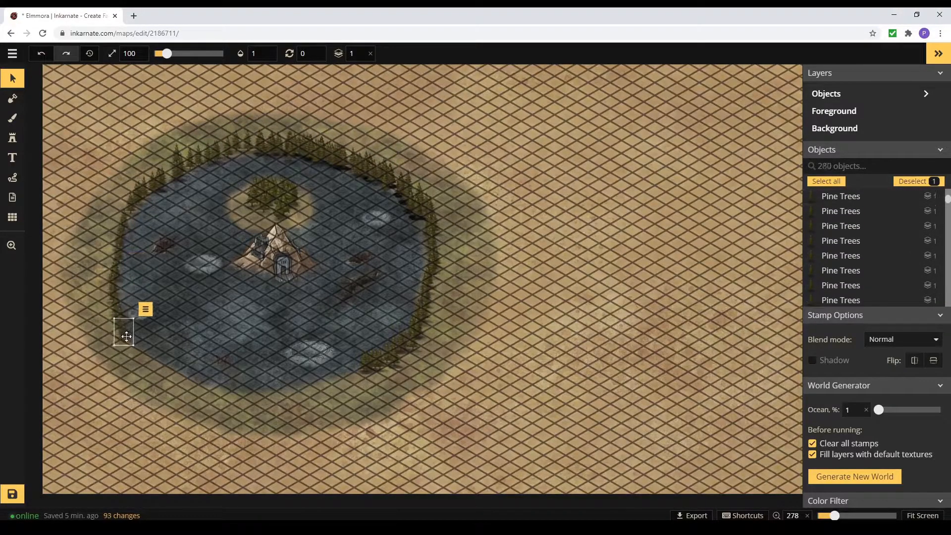
# Step: Paste pine trees along the wasteland's southern edge to close the ring of trees
pyautogui.hotkey('ctrl', 'v')
pyautogui.hotkey('ctrl', 'v')
pyautogui.hotkey('ctrl', 'v')
pyautogui.hotkey('ctrl', 'v')
pyautogui.hotkey('ctrl', 'v')
pyautogui.hotkey('ctrl', 'v')
pyautogui.hotkey('ctrl', 'v')
pyautogui.hotkey('ctrl', 'v')
pyautogui.hotkey('ctrl', 'v')
pyautogui.hotkey('ctrl', 'v')
pyautogui.hotkey('ctrl', 'v')
pyautogui.hotkey('ctrl', 'v')
pyautogui.hotkey('ctrl', 'v')
pyautogui.hotkey('ctrl', 'v')
pyautogui.hotkey('ctrl', 'v')
pyautogui.hotkey('ctrl', 'v')
pyautogui.hotkey('ctrl', 'v')
pyautogui.hotkey('ctrl', 'v')
pyautogui.hotkey('ctrl', 'v')
pyautogui.hotkey('ctrl', 'v')
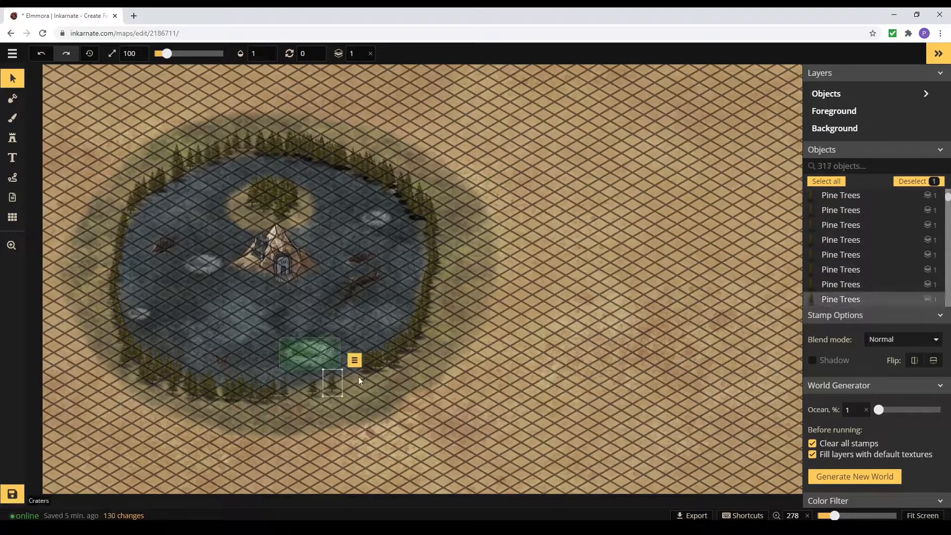
pyautogui.click(541, 349)
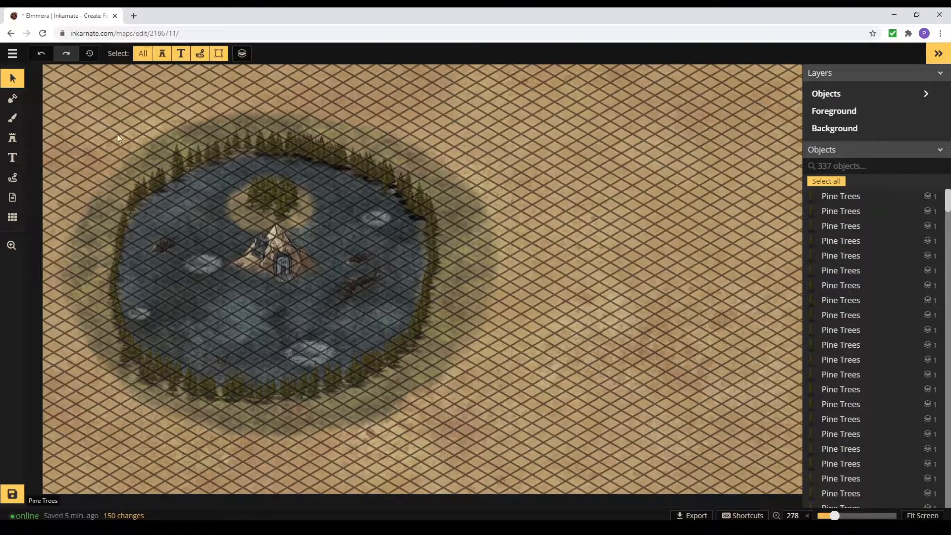
# Step: Paste a copied group of pine trees and place it against the outside of the ring's northwestern rim
pyautogui.hotkey('ctrl', 'v')
pyautogui.moveTo(326, 157); pyautogui.dragTo(251, 116)
pyautogui.click(42, 53)
pyautogui.click(498, 173)
pyautogui.moveTo(429, 134); pyautogui.dragTo(530, 191)
pyautogui.moveTo(514, 179); pyautogui.dragTo(180, 143)
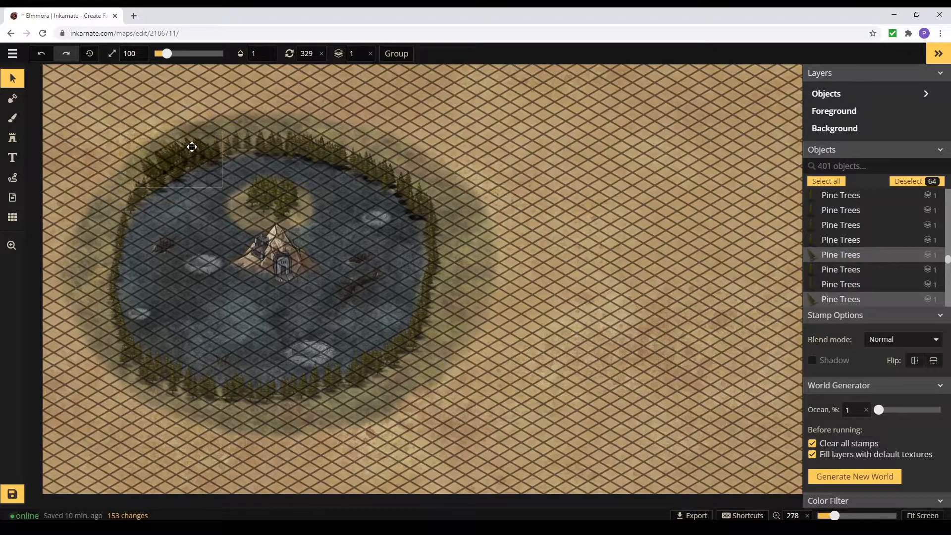
pyautogui.click(41, 53)
pyautogui.moveTo(481, 174)
pyautogui.mouseDown()
pyautogui.moveTo(248, 193)
pyautogui.moveTo(478, 171)
pyautogui.mouseUp()
pyautogui.moveTo(432, 144); pyautogui.dragTo(166, 164)
pyautogui.moveTo(461, 147); pyautogui.dragTo(141, 181)
pyautogui.click(601, 222)
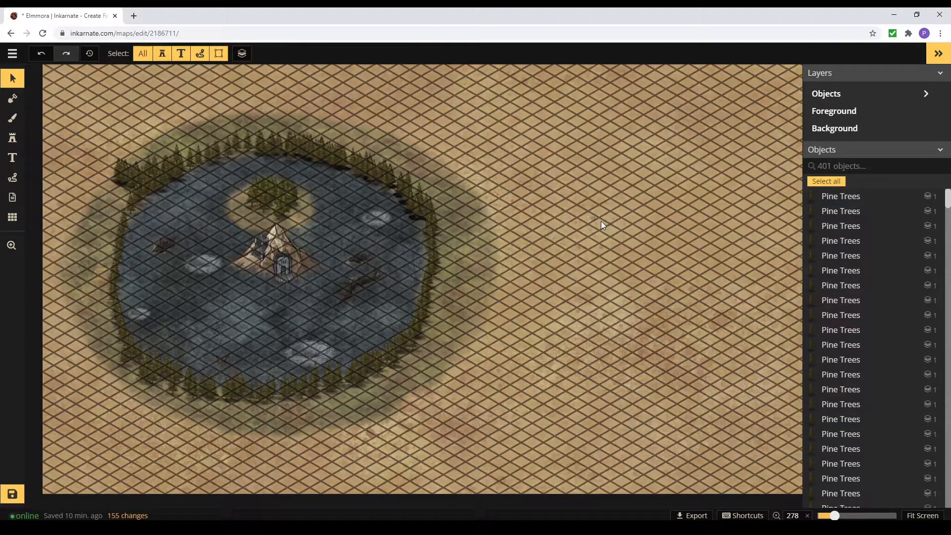
# Step: Paste two more pine groups and fit them along the ring's northern and northwestern rim, moving part of the second separately
pyautogui.hotkey('ctrl', 'v')
pyautogui.moveTo(533, 191); pyautogui.dragTo(225, 142)
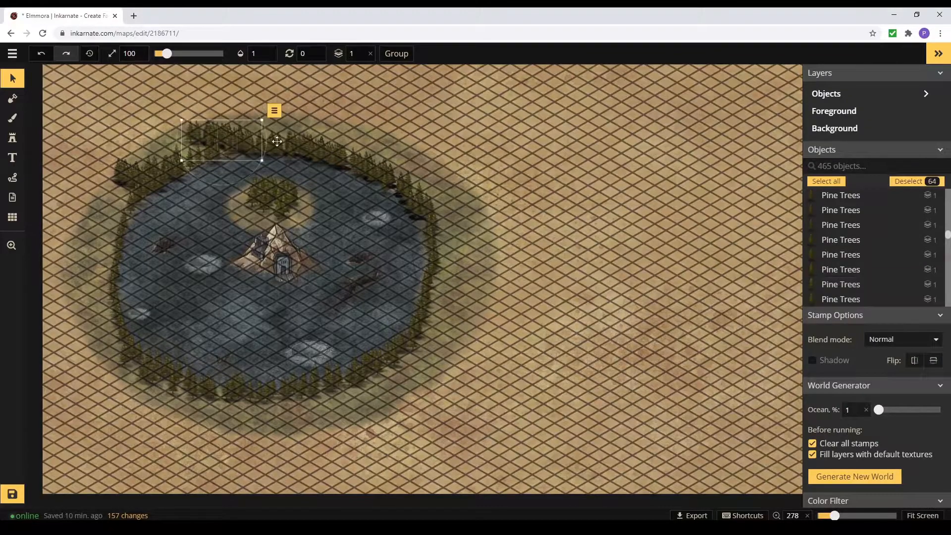
pyautogui.hotkey('ctrl', 'v')
pyautogui.click(467, 183)
pyautogui.moveTo(467, 184); pyautogui.dragTo(507, 238)
pyautogui.moveTo(498, 228); pyautogui.dragTo(183, 161)
pyautogui.moveTo(491, 172); pyautogui.dragTo(555, 251)
pyautogui.moveTo(532, 232); pyautogui.dragTo(210, 144)
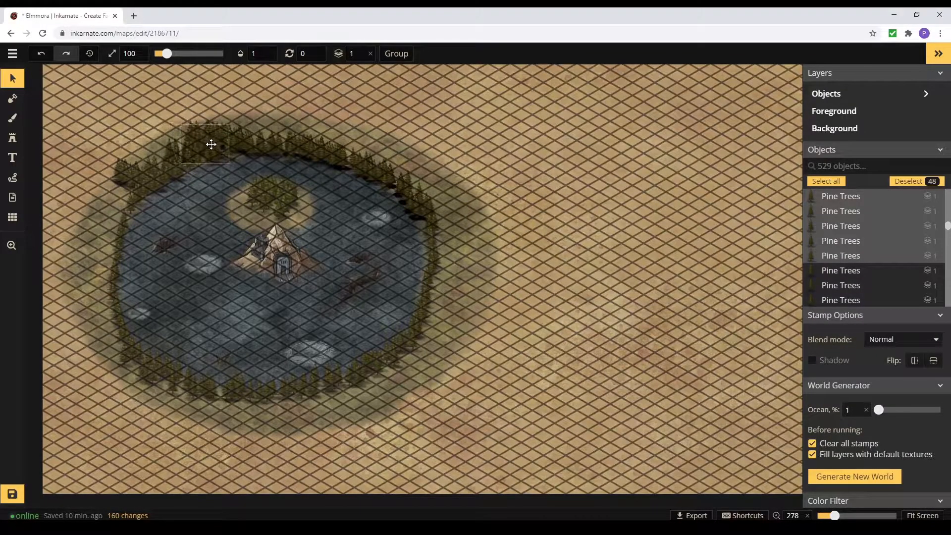
# Step: Paste another pine group onto the northwestern forest and nudge the trees there into place
pyautogui.click(644, 278)
pyautogui.hotkey('ctrl', 'v')
pyautogui.moveTo(614, 277); pyautogui.dragTo(143, 160)
pyautogui.click(155, 163)
pyautogui.click(206, 165)
pyautogui.keyDown('shift'); pyautogui.click(208, 162); pyautogui.keyUp('shift')
pyautogui.moveTo(213, 162)
pyautogui.mouseDown()
pyautogui.moveTo(152, 153)
pyautogui.moveTo(260, 149)
pyautogui.moveTo(275, 135)
pyautogui.moveTo(220, 159)
pyautogui.moveTo(227, 153)
pyautogui.moveTo(213, 152)
pyautogui.mouseUp()
pyautogui.click(539, 233)
pyautogui.click(206, 163)
# Step: Paste three more pine groups and spread them in smaller clusters along the ring's northeastern rim
pyautogui.click(576, 281)
pyautogui.hotkey('ctrl', 'v')
pyautogui.moveTo(629, 283); pyautogui.dragTo(399, 167)
pyautogui.click(619, 231)
pyautogui.hotkey('ctrl', 'v')
pyautogui.click(607, 218)
pyautogui.hotkey('ctrl', 'v')
pyautogui.moveTo(565, 189); pyautogui.dragTo(604, 242)
pyautogui.moveTo(594, 214); pyautogui.dragTo(411, 179)
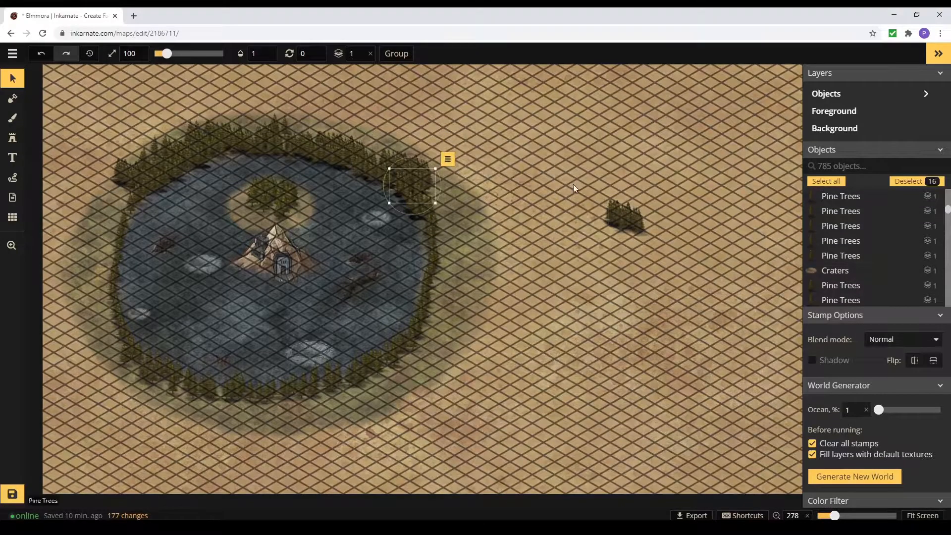
pyautogui.moveTo(595, 195); pyautogui.dragTo(653, 243)
pyautogui.moveTo(634, 219); pyautogui.dragTo(449, 199)
pyautogui.click(498, 193)
# Step: Switch to the KKW Timescales document in Google Docs and review the Chapter 1 notes on the forest and travel distances
pyautogui.moveTo(412, 444)
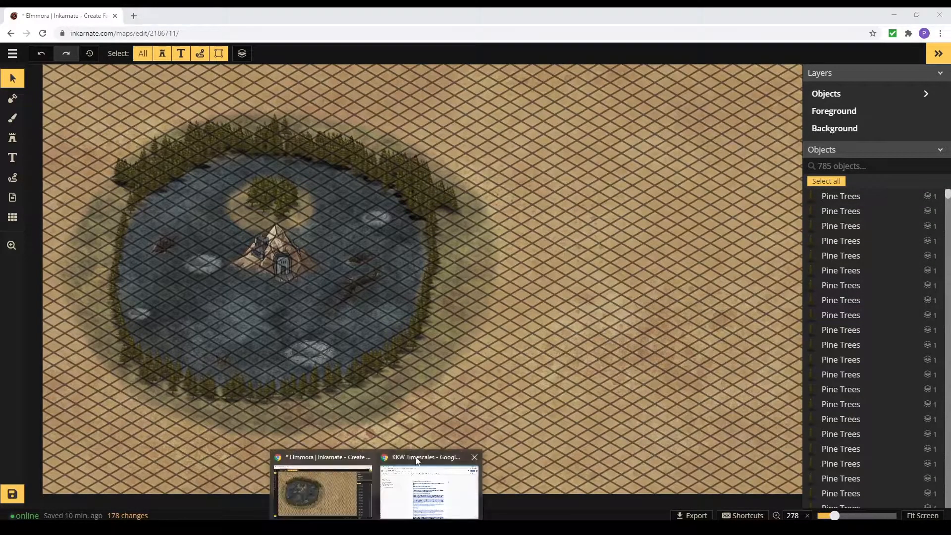
pyautogui.click(429, 488)
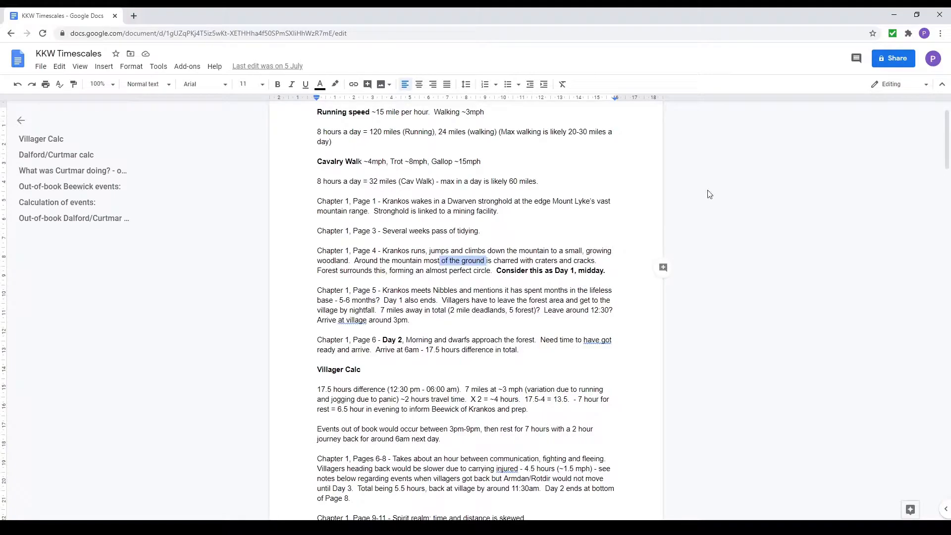
pyautogui.click(323, 486)
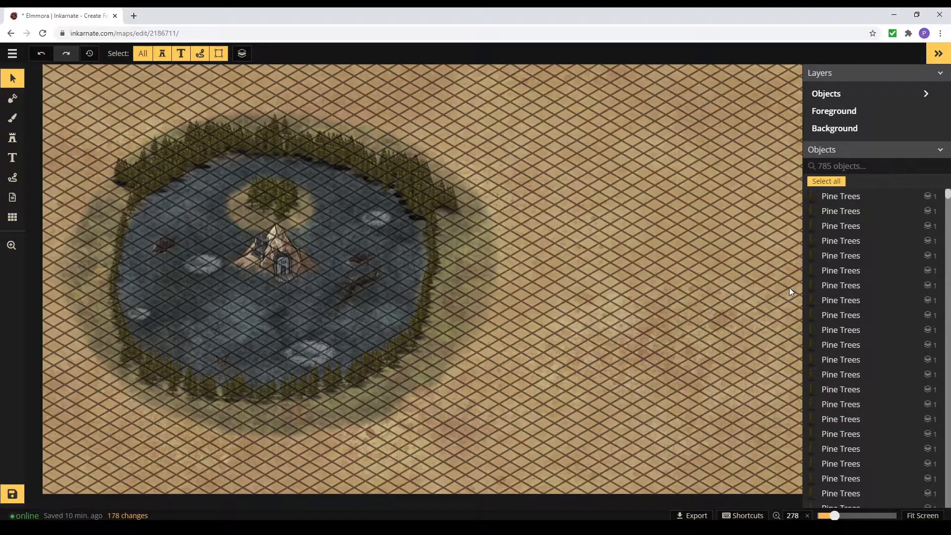
pyautogui.click(429, 488)
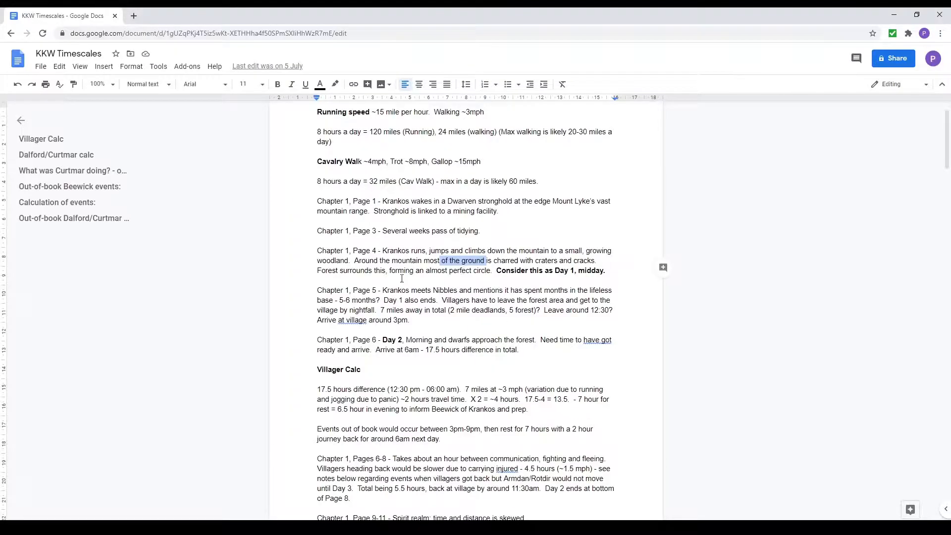
pyautogui.scroll(-1, 401, 238)
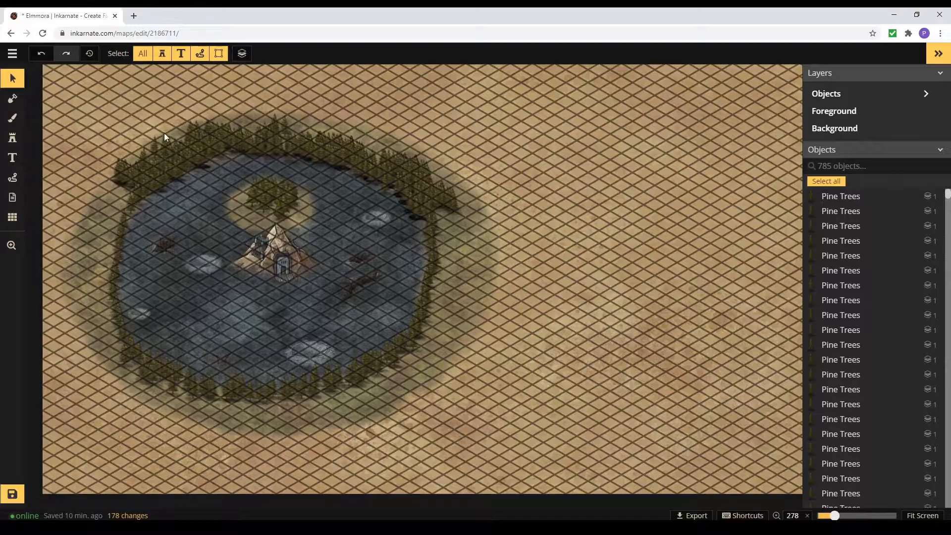
# Step: In the Elmmora map, paste another pine group on the open ground just northwest of the forest ring
pyautogui.hotkey('ctrl', 'v')
pyautogui.moveTo(600, 249); pyautogui.dragTo(159, 100)
pyautogui.scroll(-2, 330, 127)
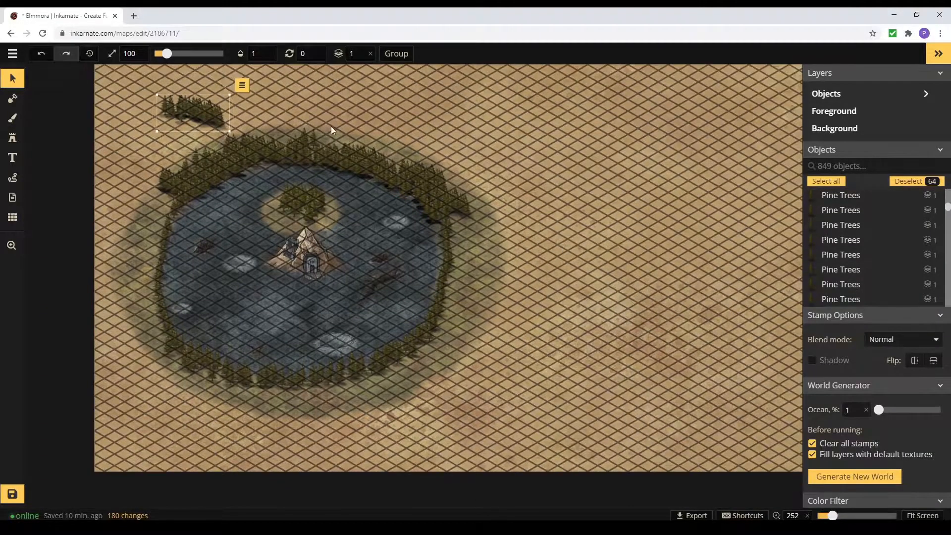
pyautogui.scroll(-5, 446, 168)
pyautogui.scroll(2, 465, 170)
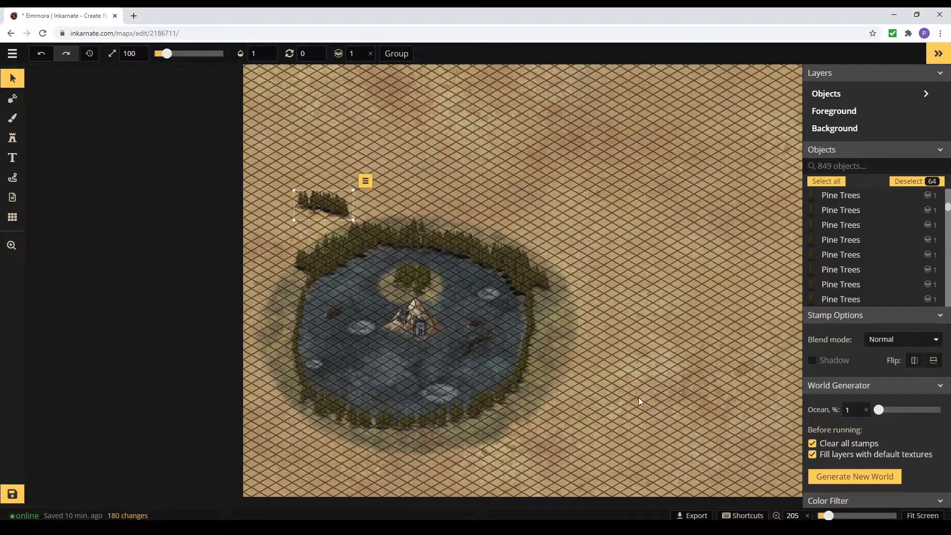
pyautogui.click(624, 208)
# Step: Select all the map objects and move them together to the map's northwest, off the painted terrain
pyautogui.scroll(-3, 414, 137)
pyautogui.scroll(-1, 497, 244)
pyautogui.moveTo(497, 244); pyautogui.dragTo(309, 371)
pyautogui.scroll(-2, 639, 243)
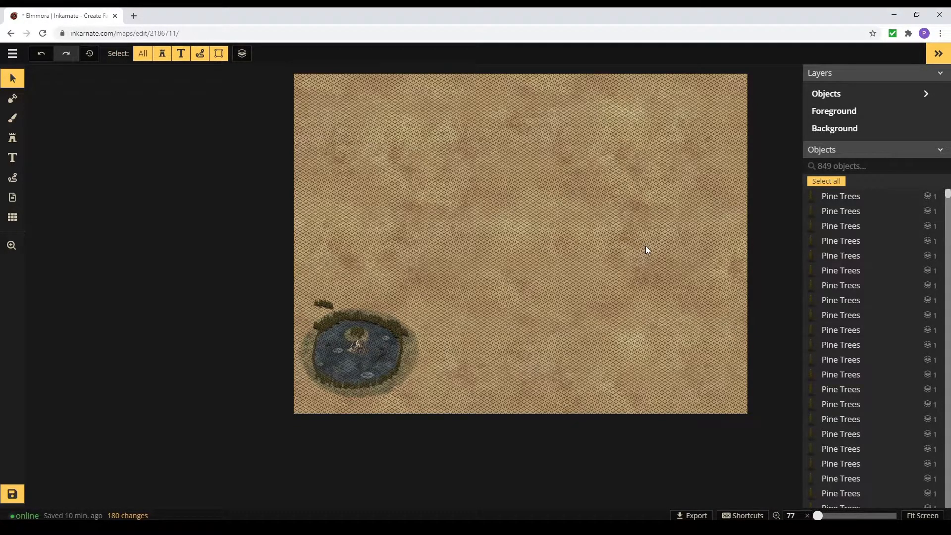
pyautogui.hotkey('ctrl', 'a')
pyautogui.moveTo(382, 393); pyautogui.dragTo(369, 191)
pyautogui.click(423, 97)
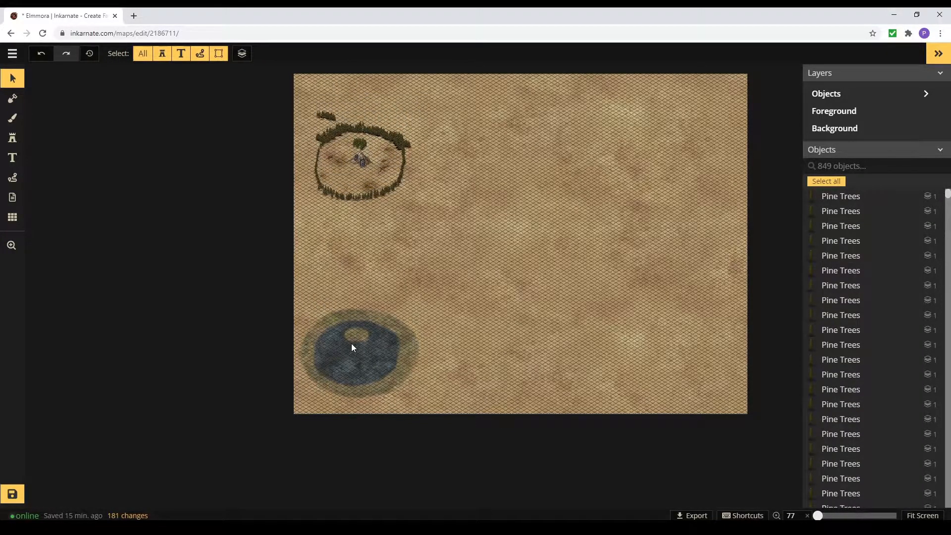
# Step: Examine the relocated objects and the painted terrain in the southwest at several zoom levels
pyautogui.scroll(4, 404, 361)
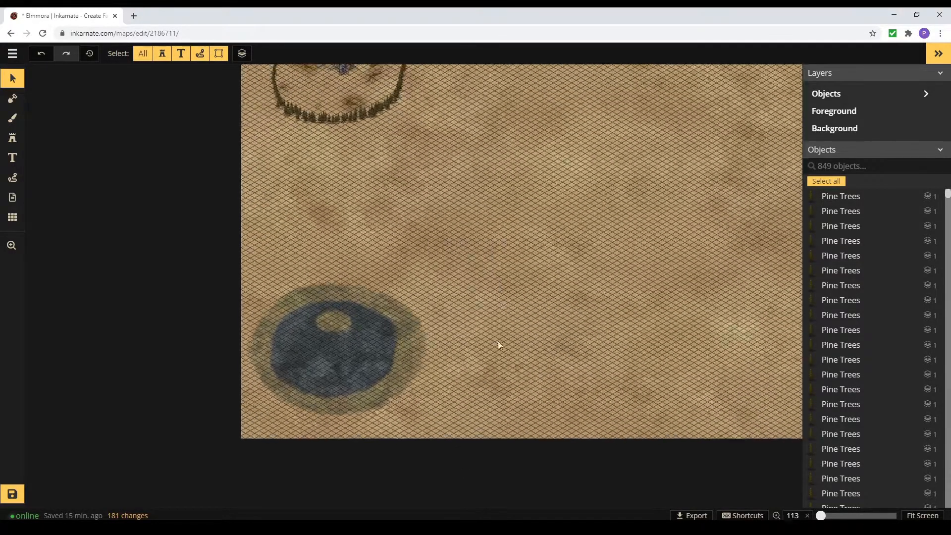
pyautogui.scroll(-4, 397, 153)
pyautogui.scroll(6, 349, 103)
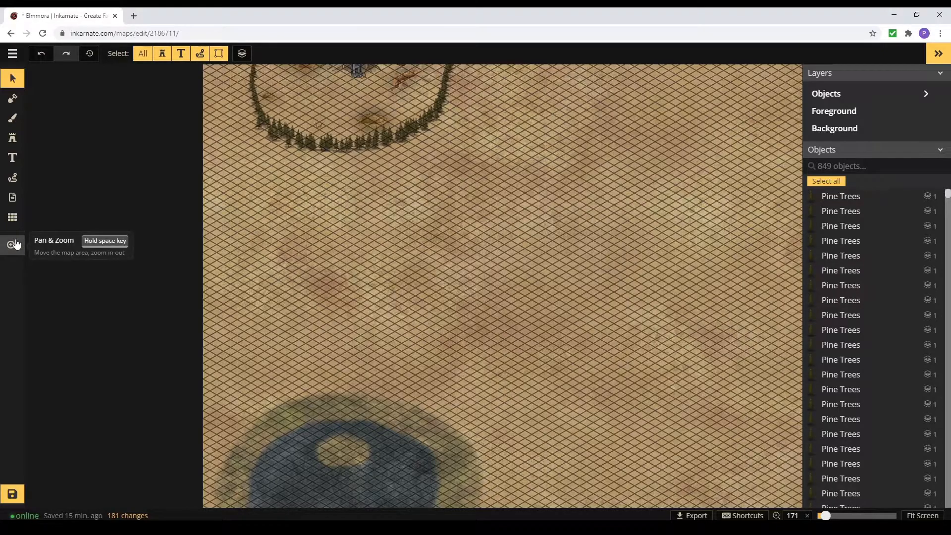
pyautogui.click(11, 245)
pyautogui.moveTo(646, 206); pyautogui.dragTo(471, 350)
pyautogui.press('space')
pyautogui.moveTo(558, 251); pyautogui.dragTo(507, 241)
pyautogui.scroll(1, 467, 291)
pyautogui.press('space')
pyautogui.moveTo(467, 291); pyautogui.dragTo(400, 295)
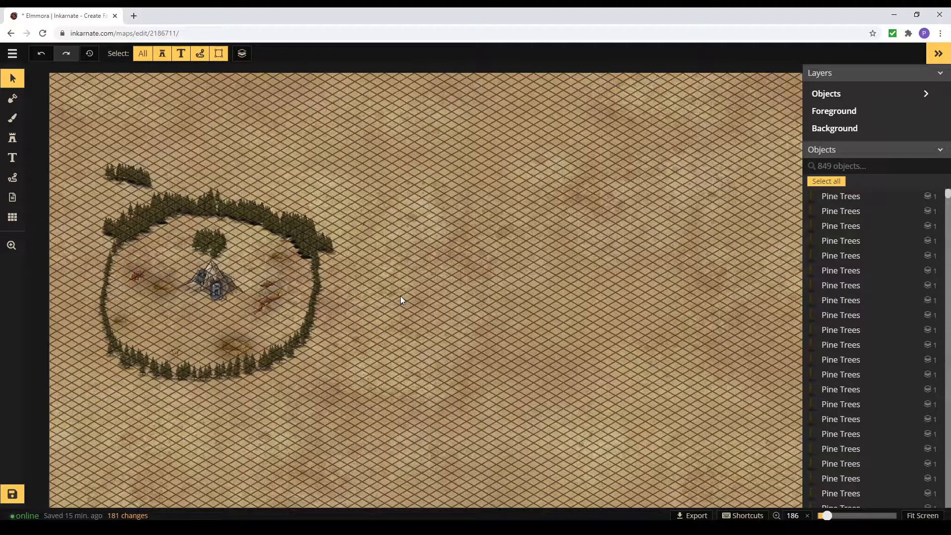
pyautogui.scroll(2, 159, 266)
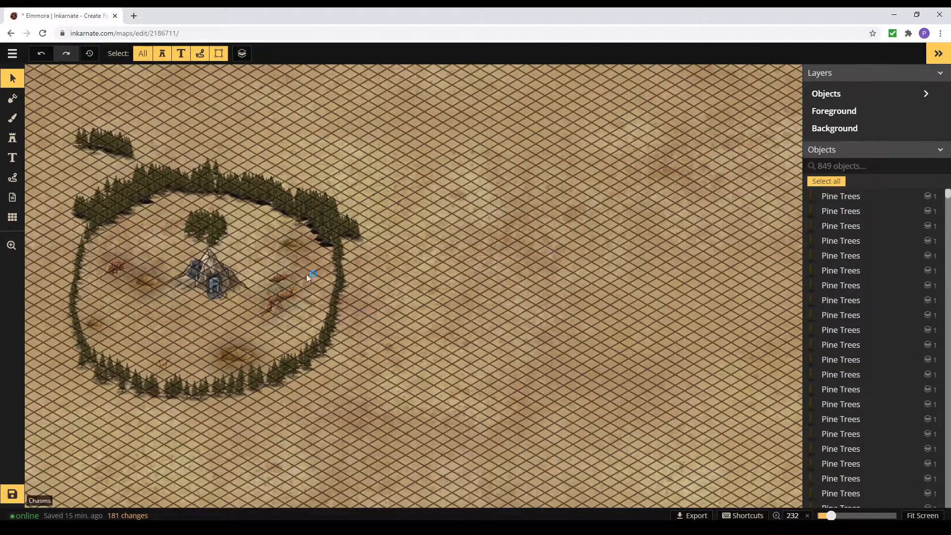
pyautogui.scroll(-8, 278, 244)
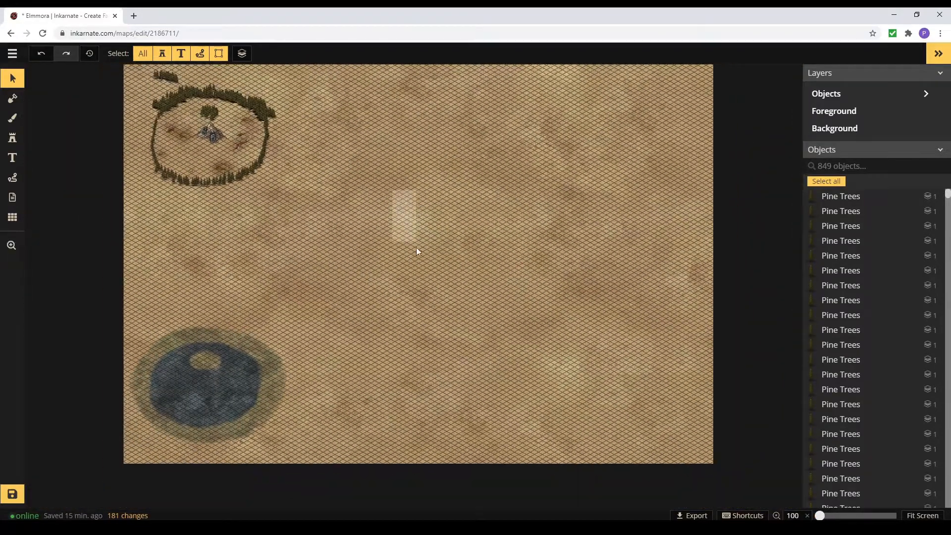
pyautogui.press('space')
pyautogui.moveTo(413, 197); pyautogui.dragTo(396, 237)
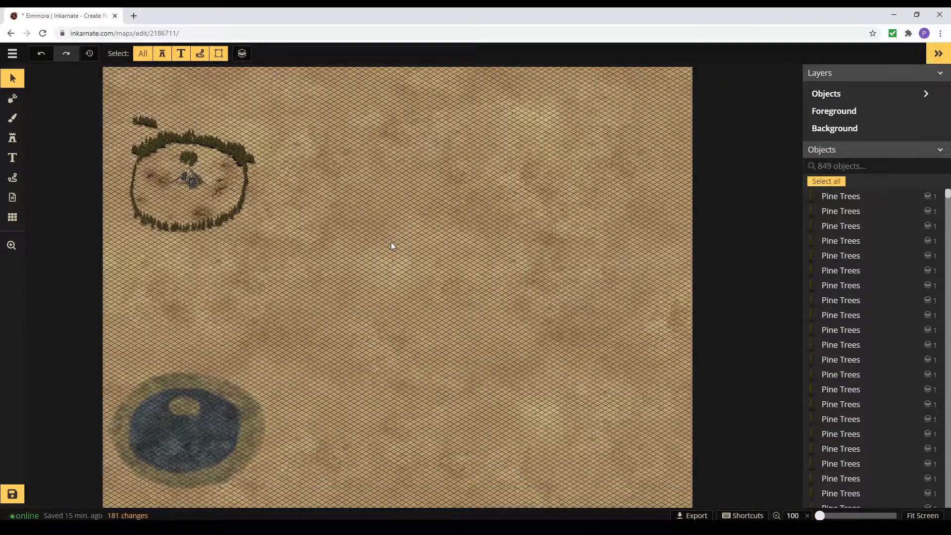
# Step: Select all the objects, scale them down to 71 and reposition them in the map's northwest
pyautogui.hotkey('ctrl', 'a')
pyautogui.moveTo(260, 231); pyautogui.dragTo(288, 316)
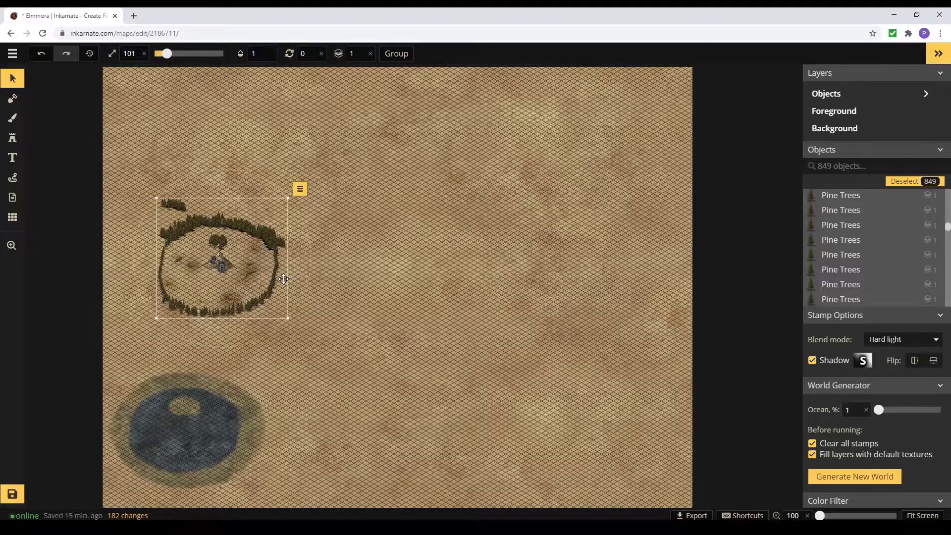
pyautogui.moveTo(288, 318); pyautogui.dragTo(254, 287)
pyautogui.moveTo(225, 252); pyautogui.dragTo(214, 187)
pyautogui.moveTo(243, 223); pyautogui.dragTo(236, 217)
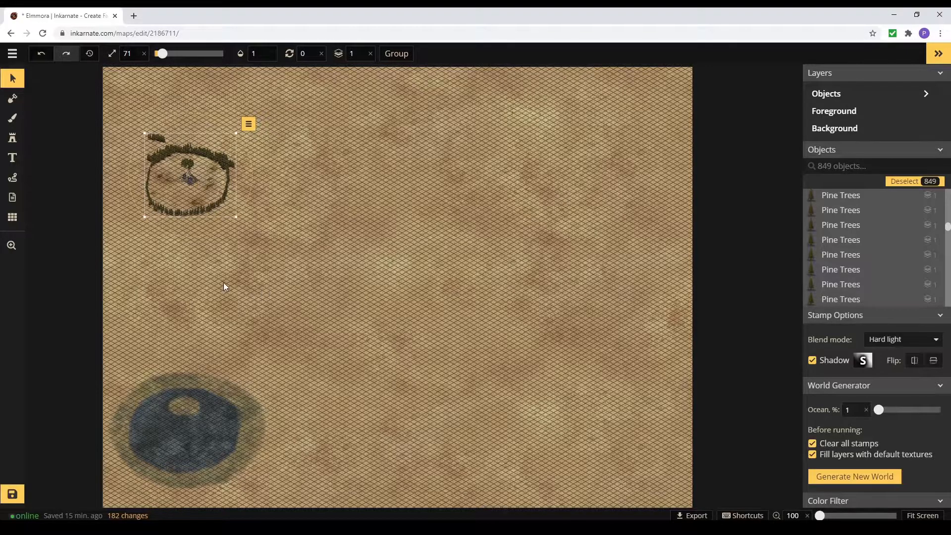
# Step: Search the stamp catalog for "compa" to find compass stamps
pyautogui.press('space')
pyautogui.scroll(5, 205, 227)
pyautogui.moveTo(363, 210); pyautogui.dragTo(463, 372)
pyautogui.scroll(-2, 463, 373)
pyautogui.press('space')
pyautogui.moveTo(534, 355); pyautogui.dragTo(457, 358)
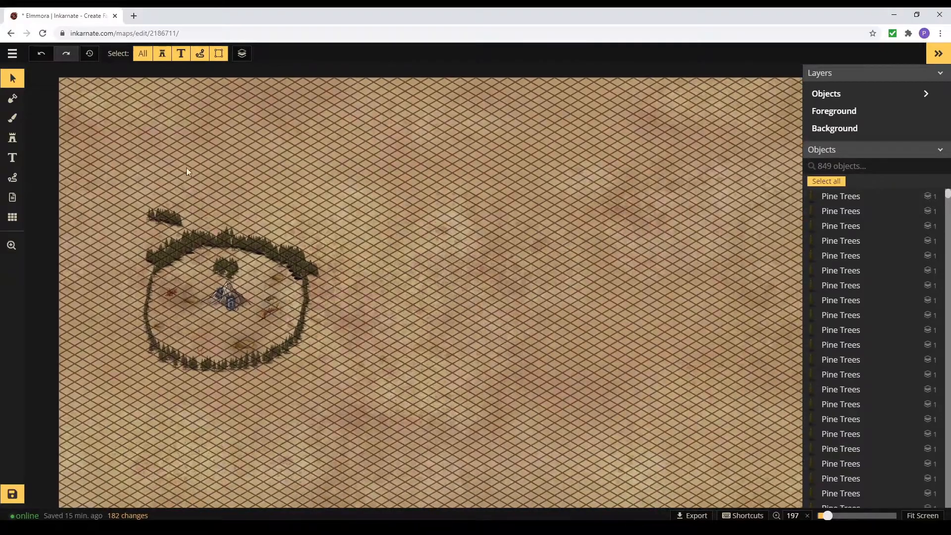
pyautogui.click(12, 139)
pyautogui.scroll(-1, 495, 268)
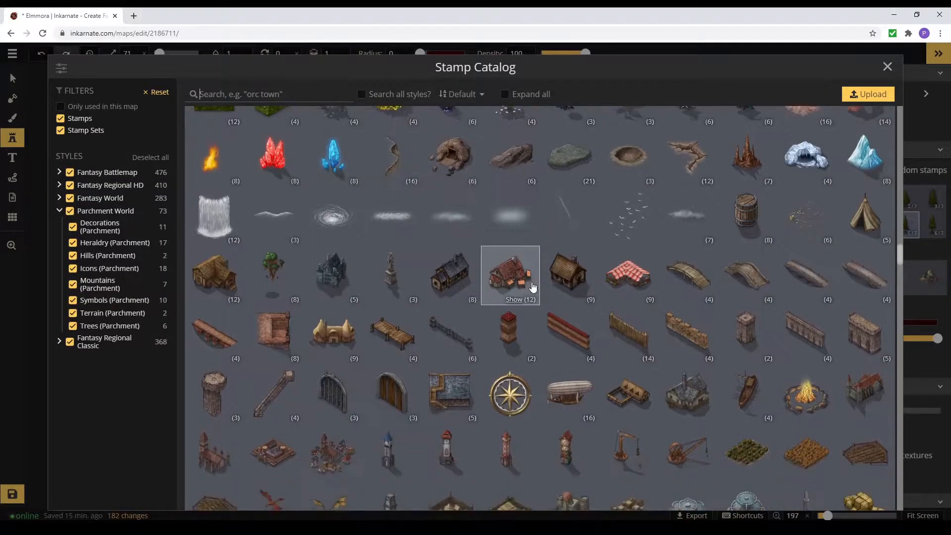
pyautogui.click(255, 97)
pyautogui.write('compa')
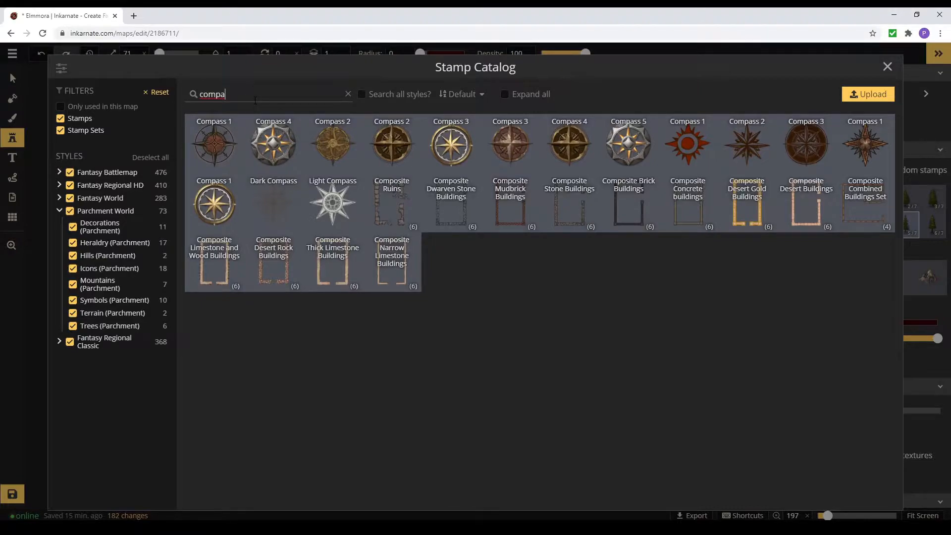
# Step: Place the star-shaped Compass 1 stamp in the map's northwest corner and scale it down to 31
pyautogui.click(857, 148)
pyautogui.scroll(-1, 222, 174)
pyautogui.click(192, 187)
pyautogui.moveTo(275, 271); pyautogui.dragTo(180, 176)
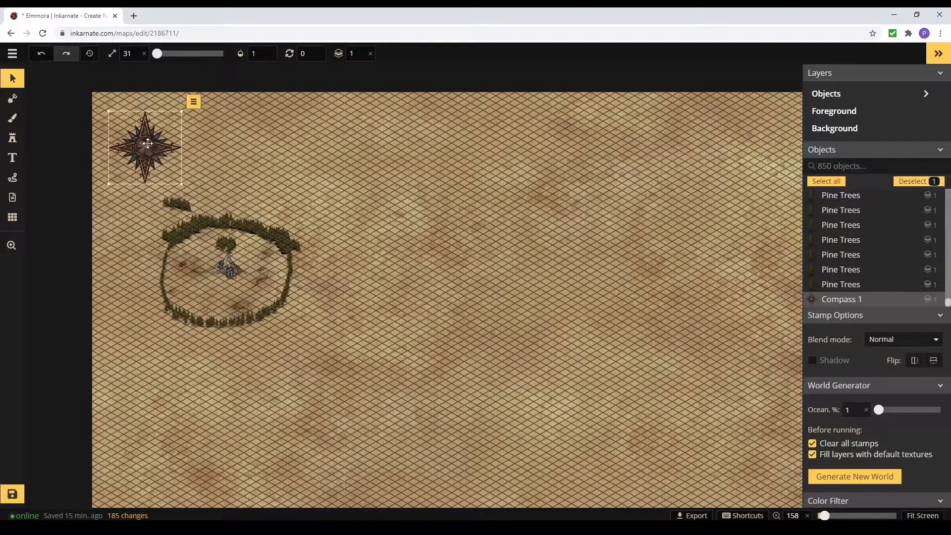
# Step: Add a text label reading "North" directly above the compass
pyautogui.click(13, 157)
pyautogui.click(144, 99)
pyautogui.doubleClick(822, 174)
pyautogui.write('North')
# Step: Try out fonts for the "North" label and choose IM Fell English SC
pyautogui.click(879, 209)
pyautogui.press('Down')
pyautogui.press('Down')
pyautogui.press('Down')
pyautogui.press('Down')
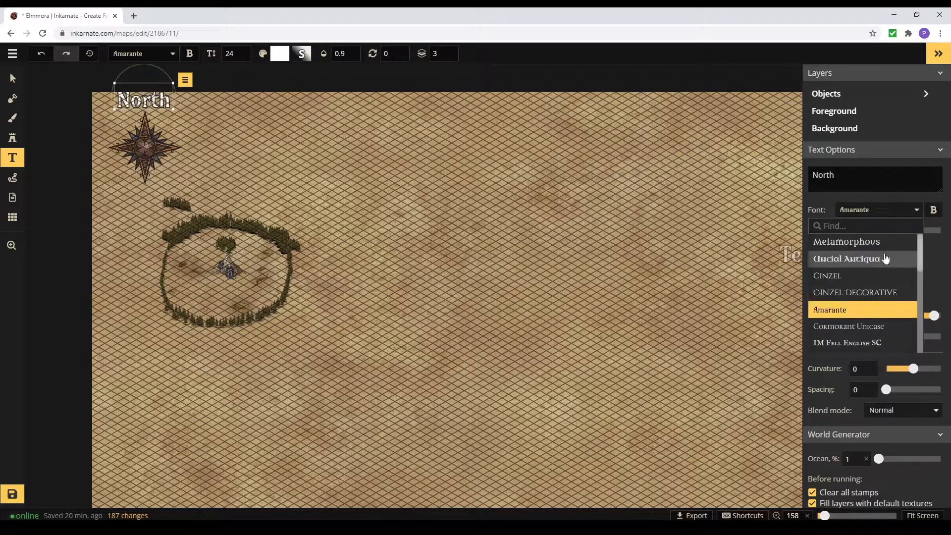
pyautogui.press('Down')
pyautogui.press('Down')
pyautogui.press('Down')
pyautogui.press('Down')
pyautogui.press('Down')
pyautogui.press('Down')
pyautogui.press('Down')
pyautogui.press('Down')
pyautogui.press('Down')
pyautogui.press('Down')
pyautogui.press('Down')
pyautogui.press('Down')
pyautogui.press('Down')
pyautogui.press('Down')
pyautogui.press('Down')
pyautogui.press('Down')
pyautogui.press('Down')
pyautogui.press('Down')
pyautogui.press('Down')
pyautogui.press('Down')
pyautogui.press('Down')
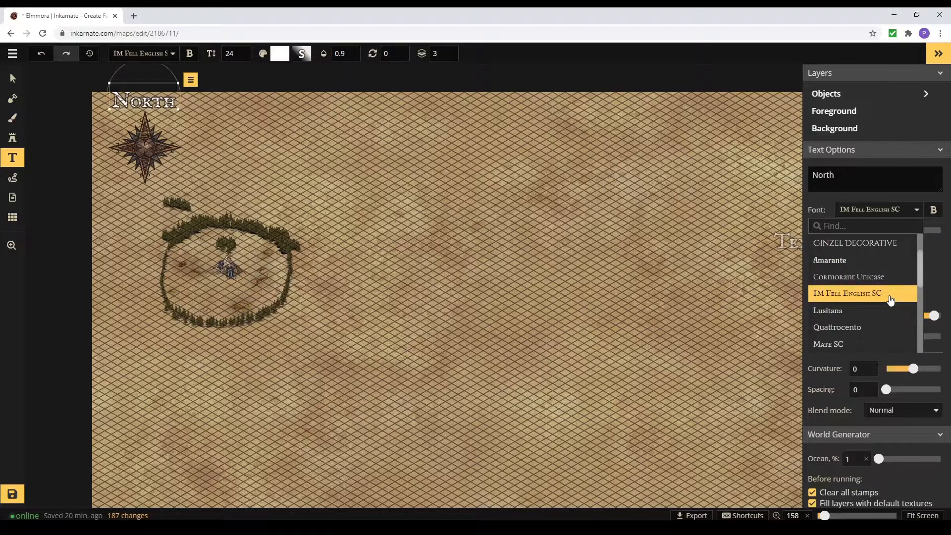
# Step: Make the "North" label bold with a black fill, a light grey outline and a shadow
pyautogui.click(933, 212)
pyautogui.click(837, 253)
pyautogui.click(789, 326)
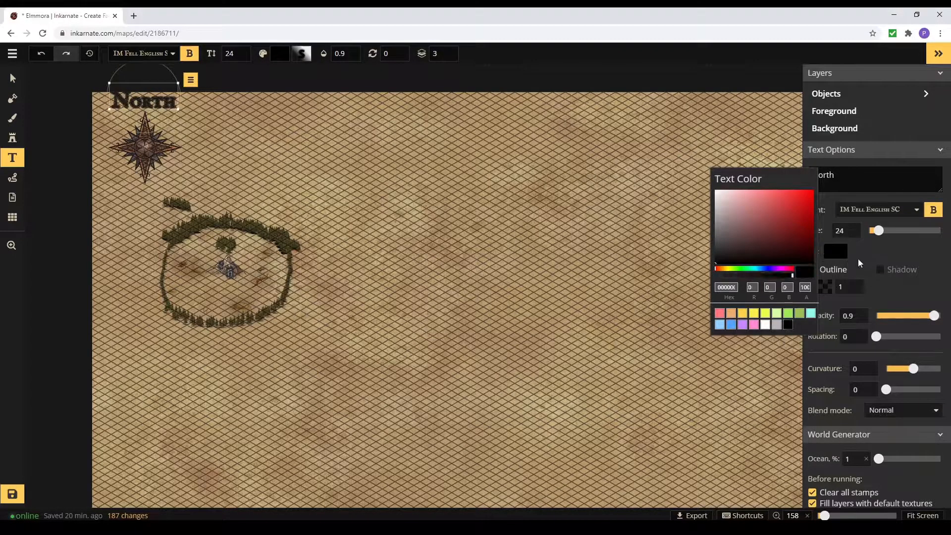
pyautogui.click(824, 286)
pyautogui.click(750, 360)
pyautogui.click(761, 360)
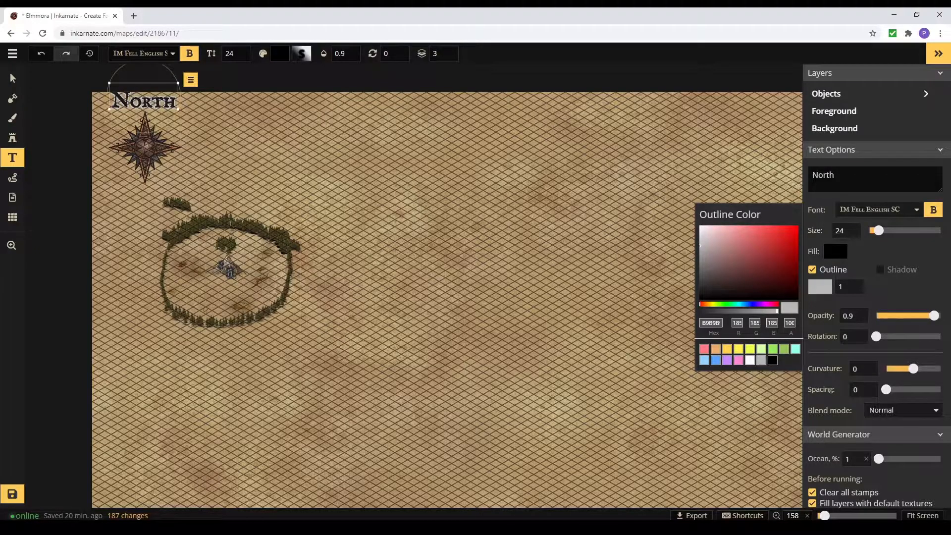
pyautogui.click(881, 270)
# Step: Reduce the label's size to 16 and shorten its text to "N"
pyautogui.moveTo(878, 231); pyautogui.dragTo(875, 230)
pyautogui.moveTo(849, 179); pyautogui.dragTo(818, 177)
pyautogui.press('BackSpace')
# Step: Put an N label below the compass and change its text to "S"
pyautogui.click(13, 79)
pyautogui.moveTo(148, 106); pyautogui.dragTo(148, 194)
pyautogui.click(853, 347)
pyautogui.press('BackSpace')
pyautogui.write('S')
# Step: Place a copy of the N label east of the compass and change its text to "E"
pyautogui.hotkey('ctrl', 'v')
pyautogui.hotkey('ctrl', 'z')
pyautogui.moveTo(146, 105); pyautogui.dragTo(192, 148)
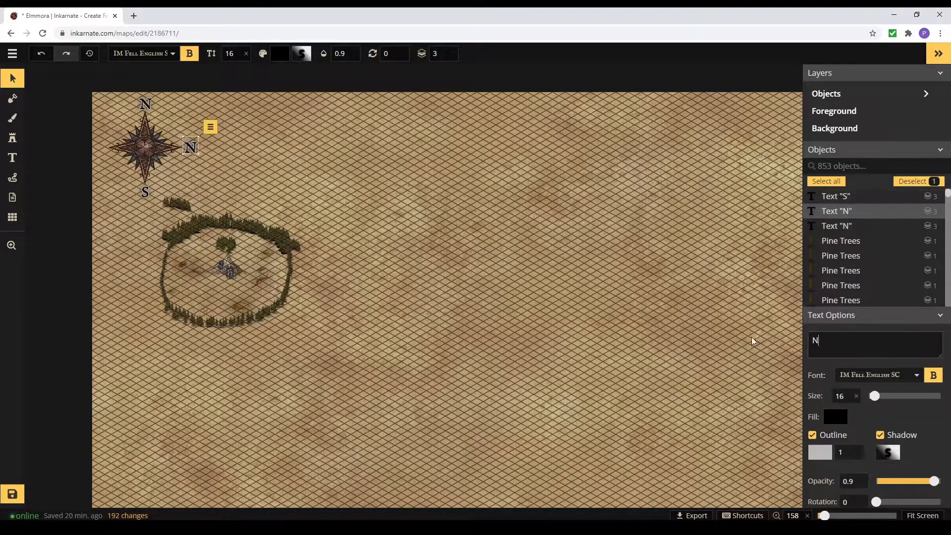
pyautogui.click(793, 348)
pyautogui.click(835, 151)
pyautogui.click(835, 151)
pyautogui.scroll(-5, 873, 342)
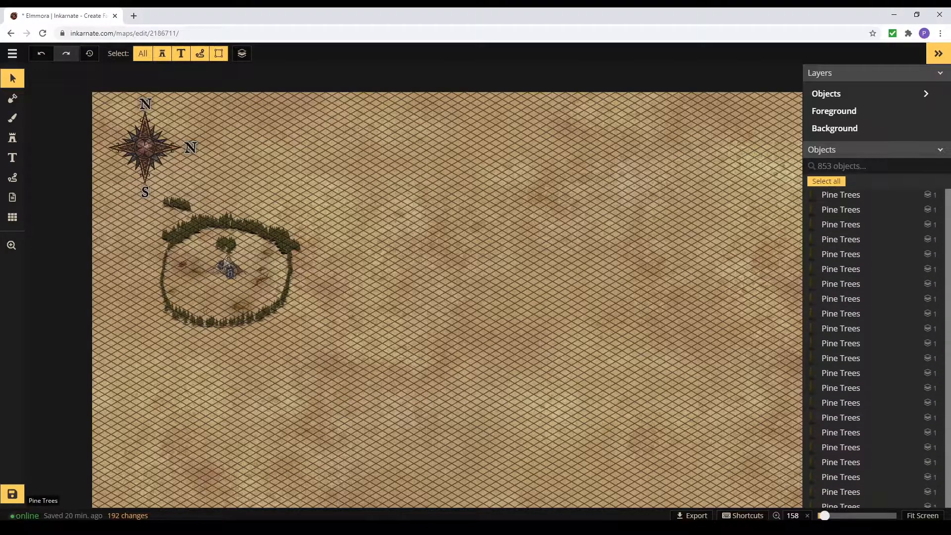
pyautogui.scroll(-10, 874, 342)
pyautogui.click(842, 274)
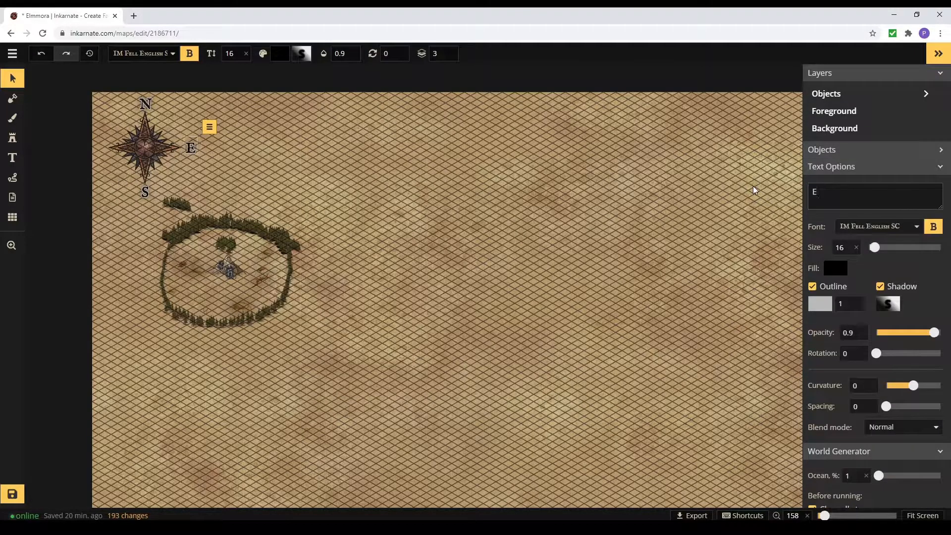
# Step: Duplicate the E label, move the copy west of the compass and change its text to "W"
pyautogui.hotkey('ctrl', 'c')
pyautogui.hotkey('ctrl', 'v')
pyautogui.moveTo(191, 148); pyautogui.dragTo(101, 148)
pyautogui.moveTo(831, 194); pyautogui.dragTo(735, 199)
pyautogui.write('W')
# Step: Select the compass with its four direction labels, scale them down together and shift them slightly within the northwest corner
pyautogui.moveTo(246, 85); pyautogui.dragTo(79, 213)
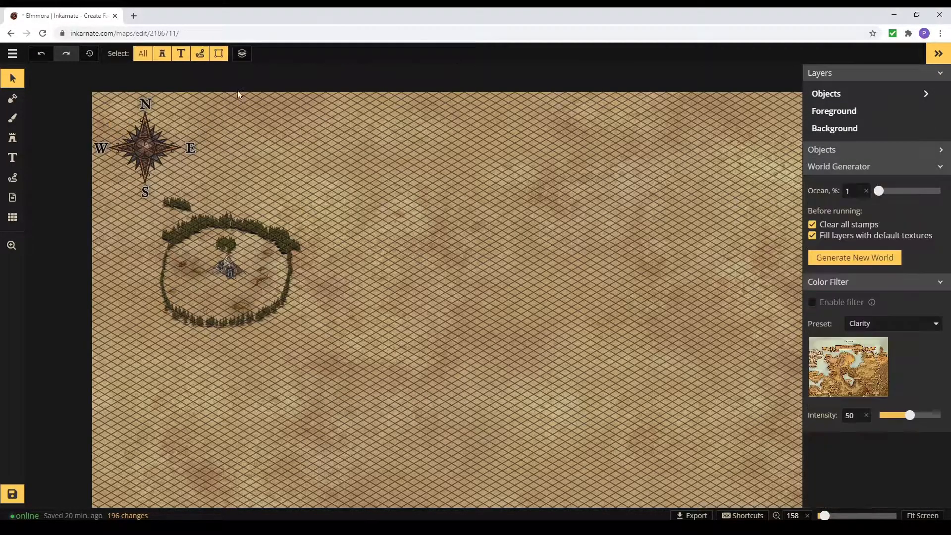
pyautogui.moveTo(199, 200); pyautogui.dragTo(170, 172)
pyautogui.moveTo(136, 139); pyautogui.dragTo(142, 140)
pyautogui.click(437, 171)
# Step: Add the map title "Elmmorra - The Draven Lands of Mount Lyke" near the map's upper edge
pyautogui.scroll(-2, 440, 192)
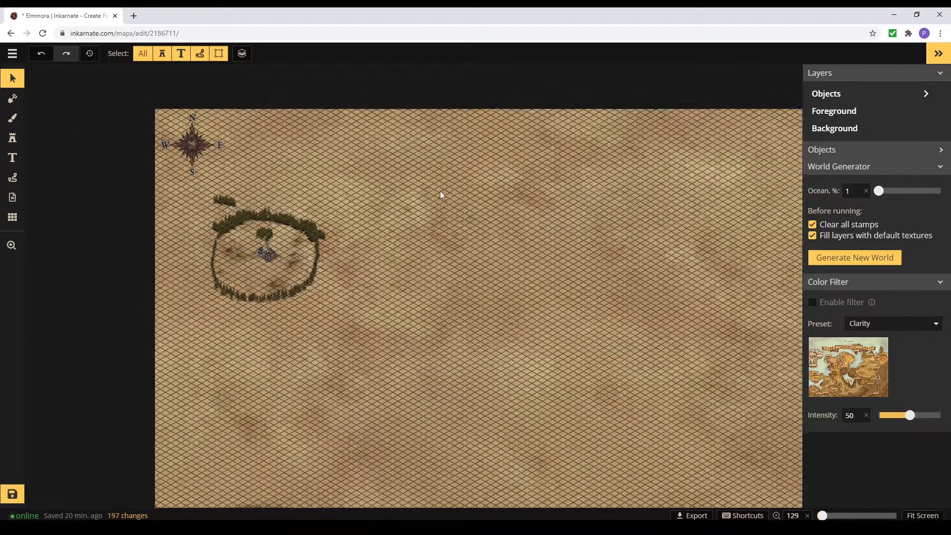
pyautogui.scroll(-2, 440, 191)
pyautogui.moveTo(599, 263); pyautogui.dragTo(456, 187)
pyautogui.click(13, 159)
pyautogui.click(268, 90)
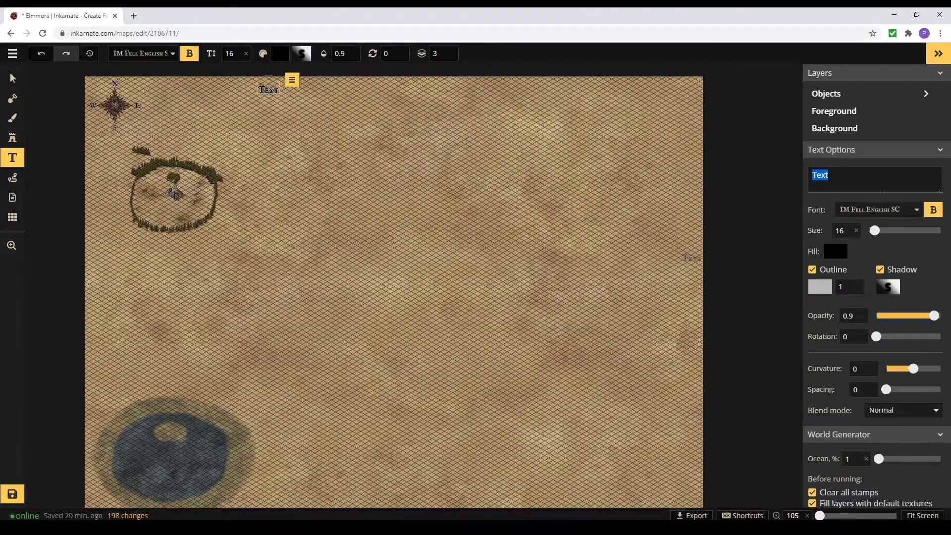
pyautogui.write('Elmmorra - The Draven')
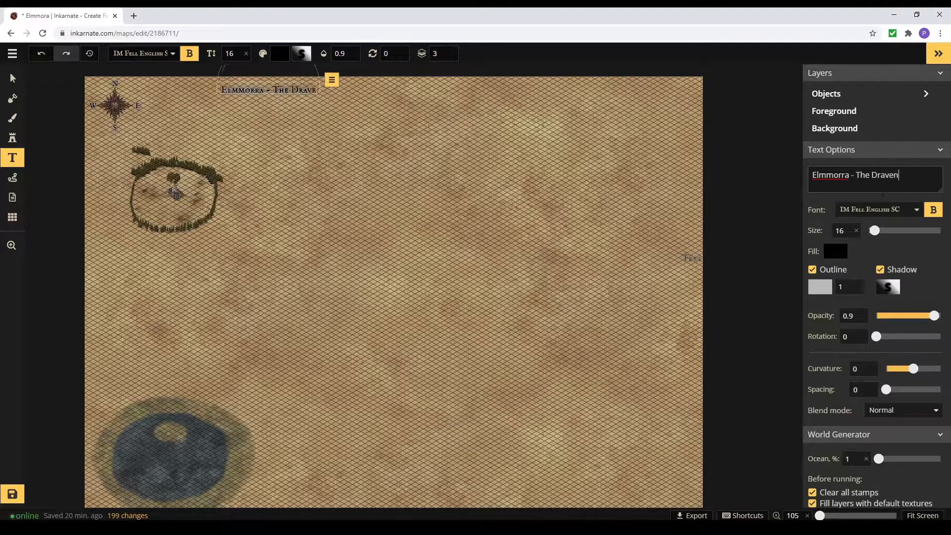
pyautogui.write(' Lands of Mount Lyke')
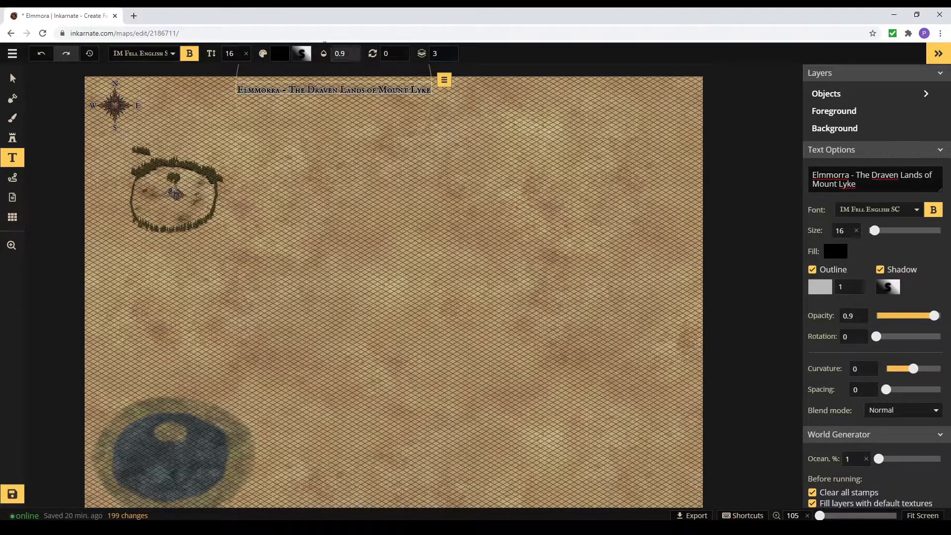
# Step: Enlarge the title, centre it along the map's upper edge and save the map
pyautogui.scroll(4, 469, 125)
pyautogui.click(12, 78)
pyautogui.moveTo(353, 96); pyautogui.dragTo(412, 98)
pyautogui.click(748, 194)
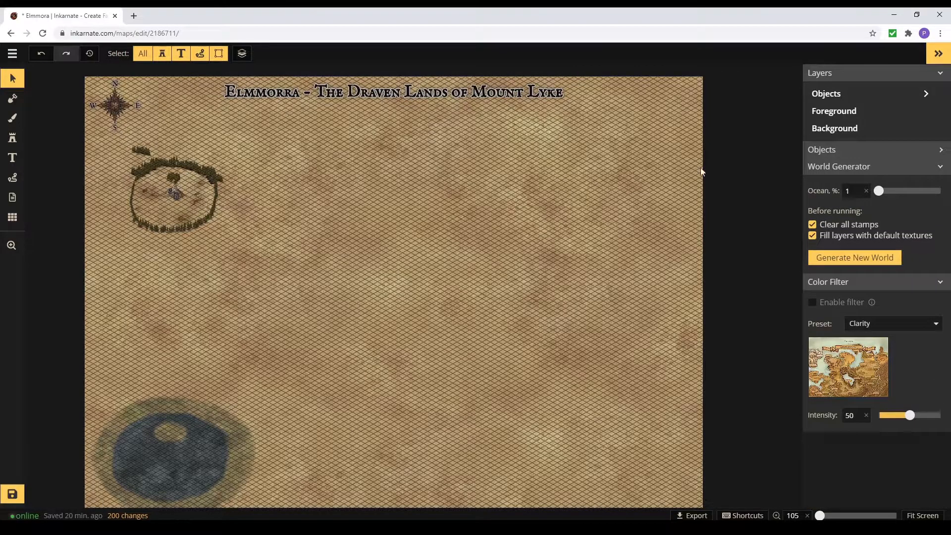
pyautogui.hotkey('ctrl', 's')
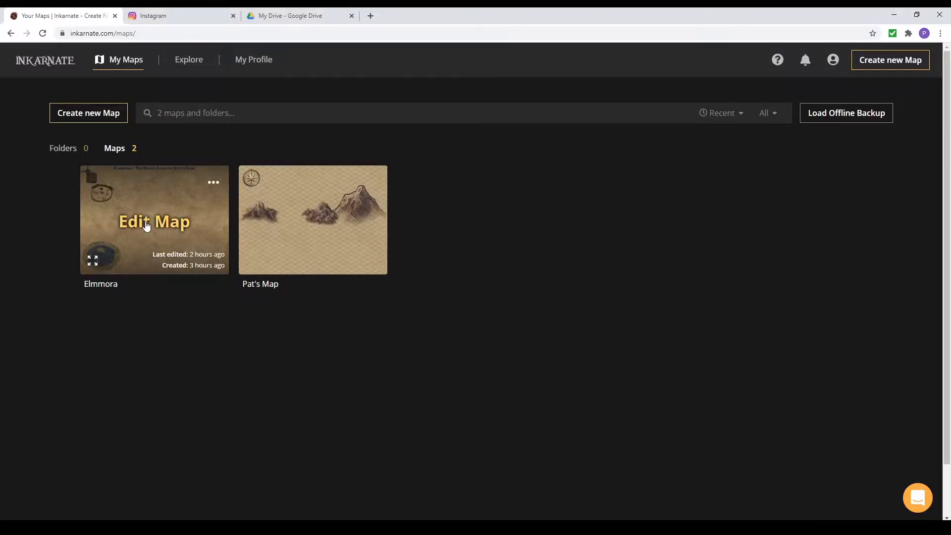
# Step: Open the Elmmora map for editing, close the Instagram and Google Drive tabs and inspect the northwest region
pyautogui.click(147, 227)
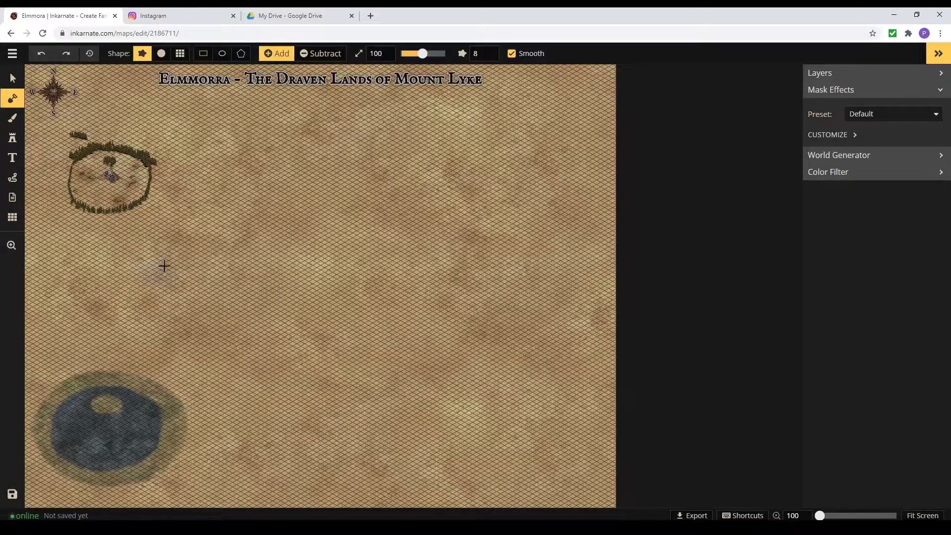
pyautogui.click(233, 16)
pyautogui.click(233, 16)
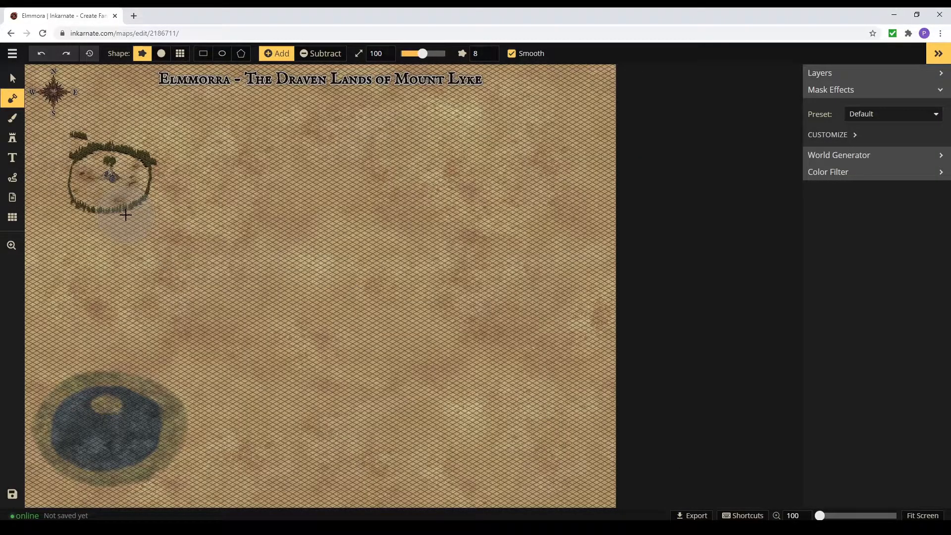
pyautogui.press('space')
pyautogui.scroll(5, 125, 214)
pyautogui.moveTo(125, 215); pyautogui.dragTo(407, 386)
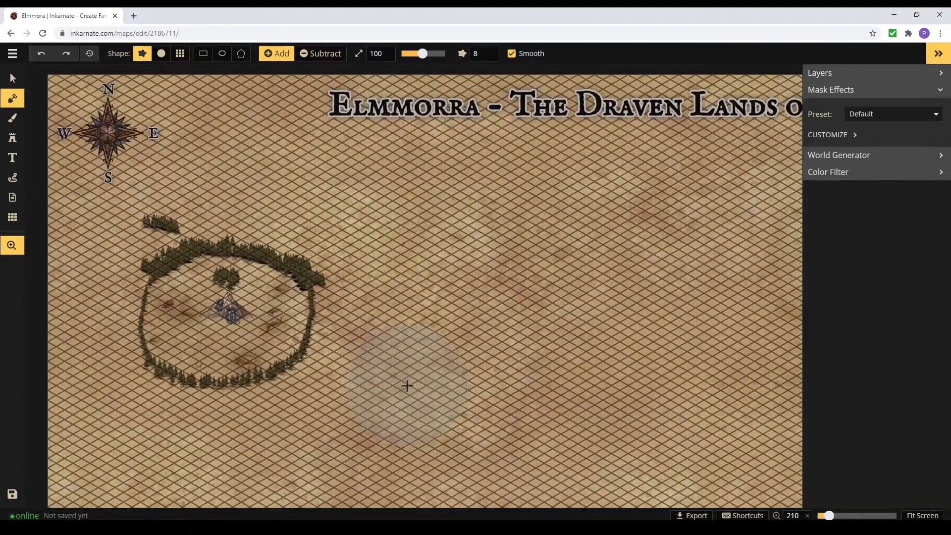
# Step: View the parchment stamps in the stamp catalog and close it
pyautogui.click(13, 138)
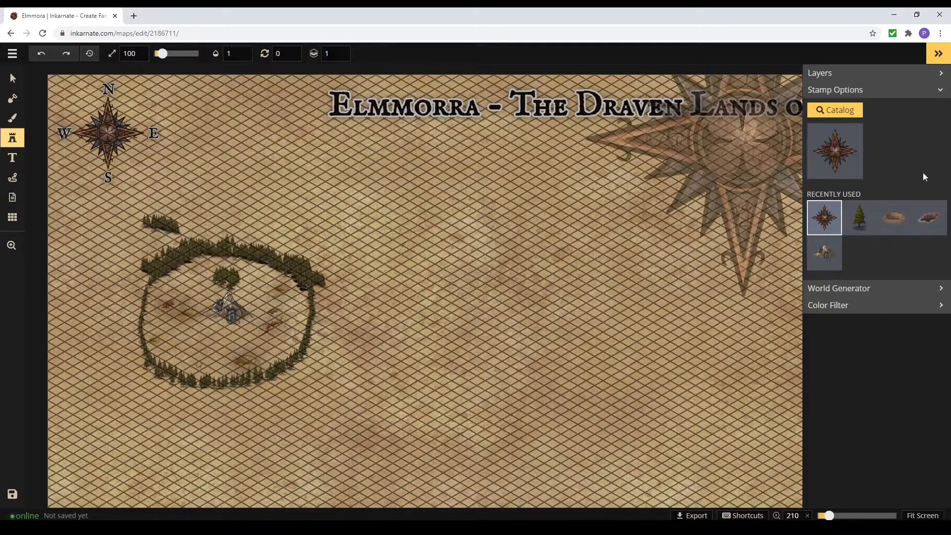
pyautogui.click(848, 114)
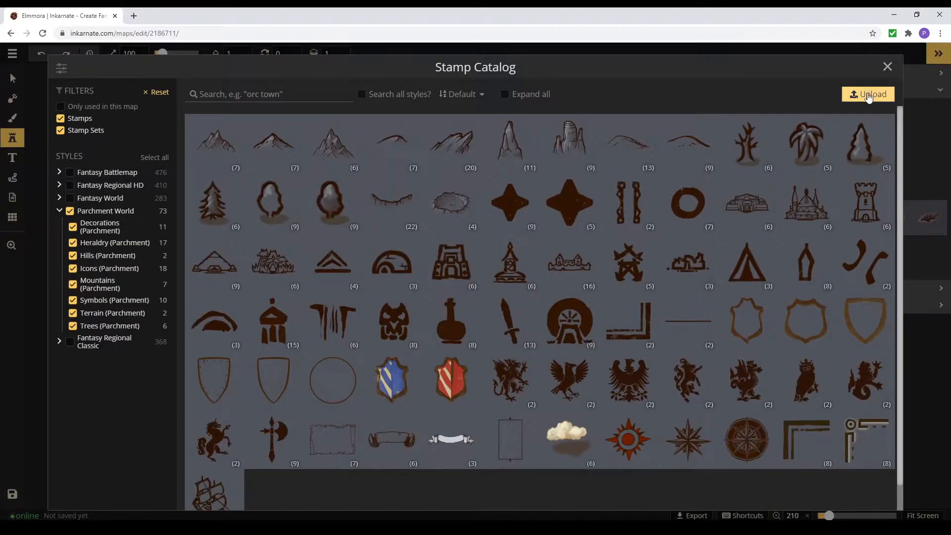
pyautogui.click(887, 66)
# Step: Inspect the forest-ringed wasteland up close and select the Dwarven Mountain stamp at its centre
pyautogui.click(13, 79)
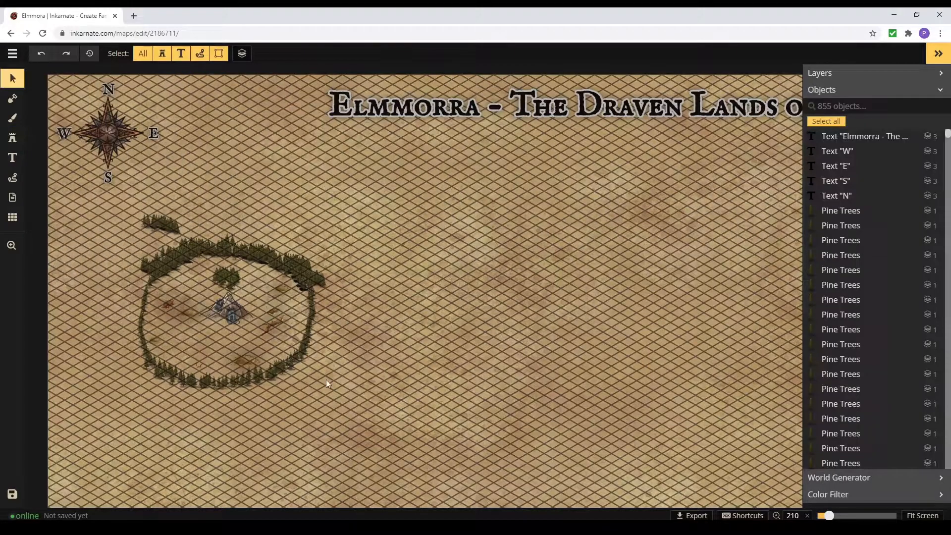
pyautogui.scroll(6, 223, 341)
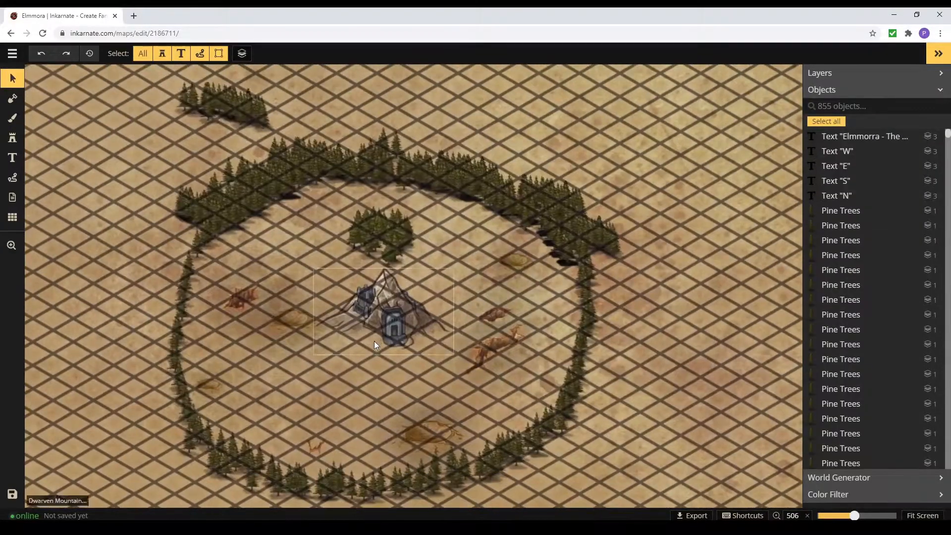
pyautogui.click(373, 341)
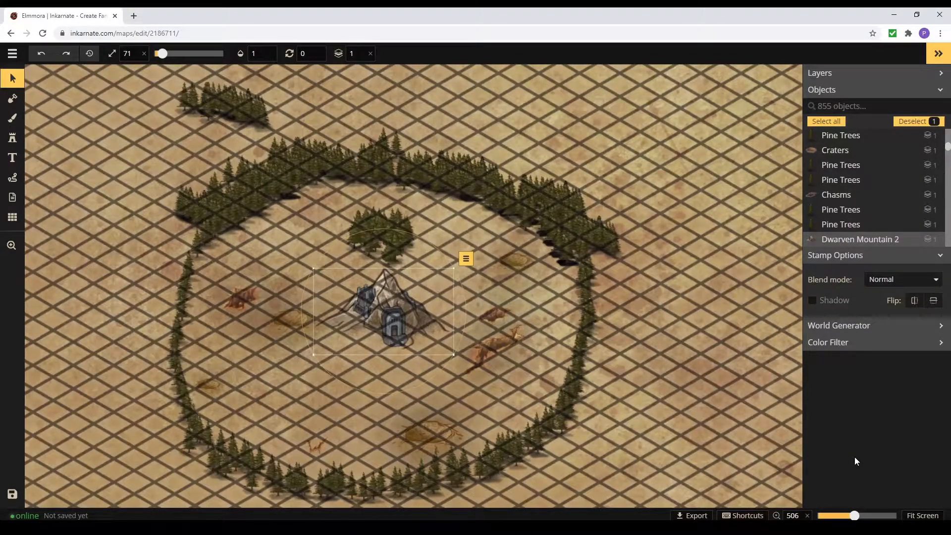
# Step: Check the custom stamp upload requirements from the stamp catalog and leave the upload without choosing an image
pyautogui.click(13, 138)
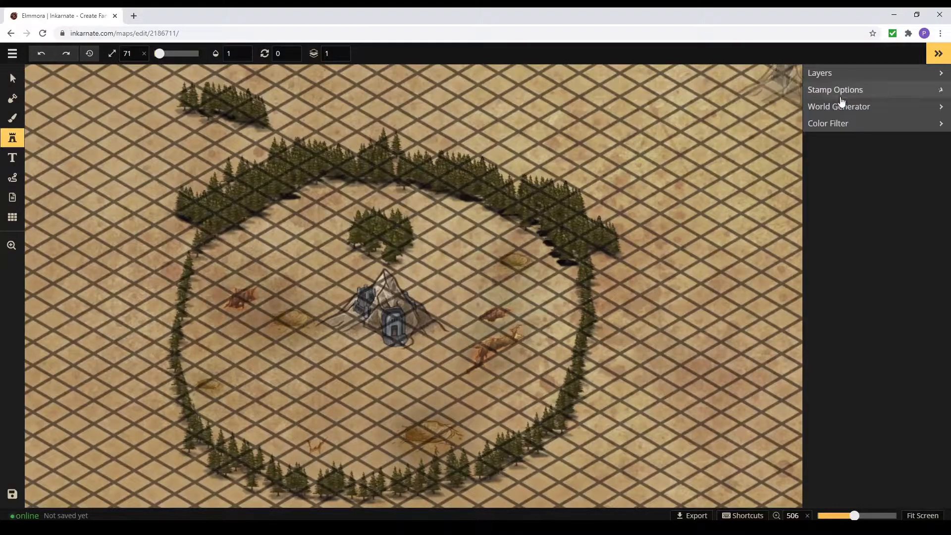
pyautogui.click(840, 99)
pyautogui.click(868, 93)
pyautogui.click(406, 299)
pyautogui.press('Escape')
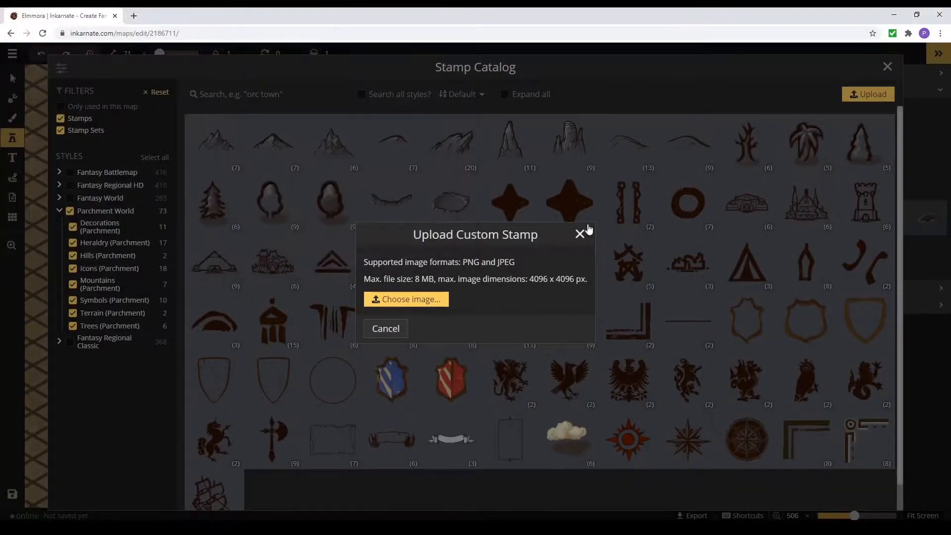
pyautogui.click(580, 236)
# Step: Include all styles in the stamp catalog's search and select every style filter
pyautogui.click(361, 94)
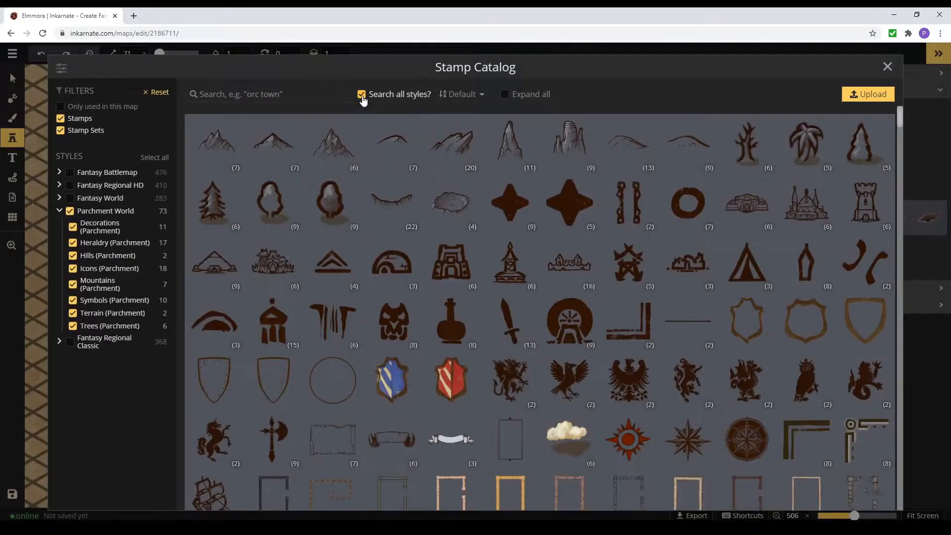
pyautogui.scroll(-10, 698, 408)
pyautogui.click(154, 157)
pyautogui.scroll(10, 569, 192)
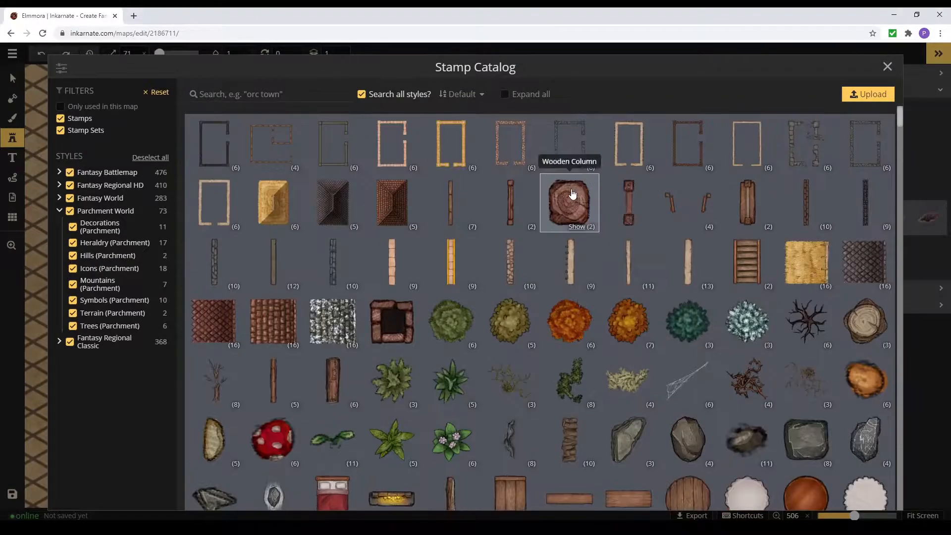
pyautogui.write('fox')
pyautogui.press('BackSpace')
pyautogui.press('BackSpace')
pyautogui.press('BackSpace')
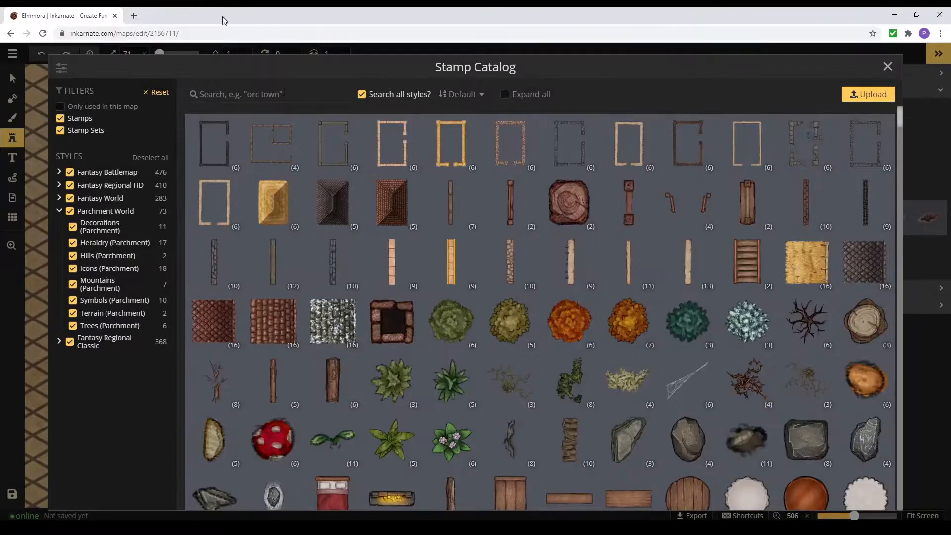
# Step: Expand all stamp sets in the catalog and browse the individual stamps
pyautogui.click(505, 94)
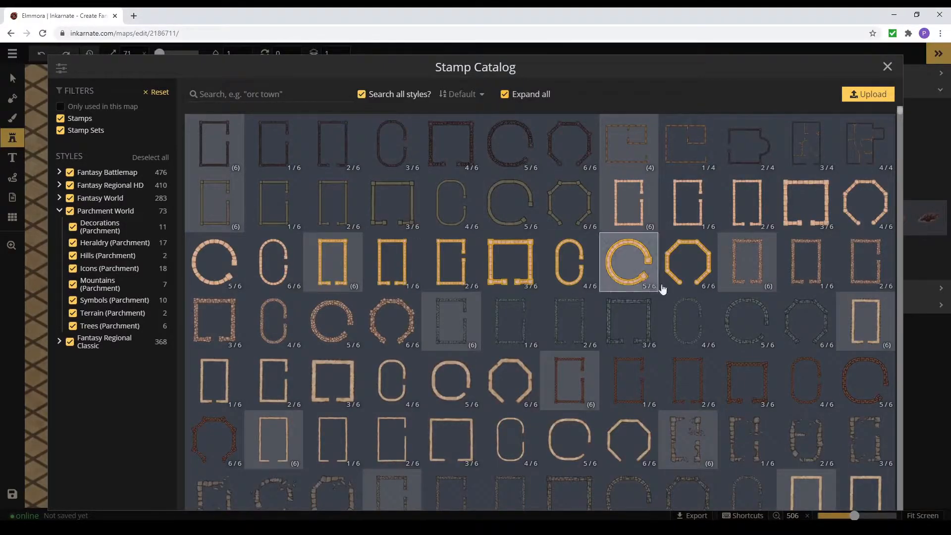
pyautogui.scroll(-15, 638, 291)
pyautogui.scroll(-2, 783, 291)
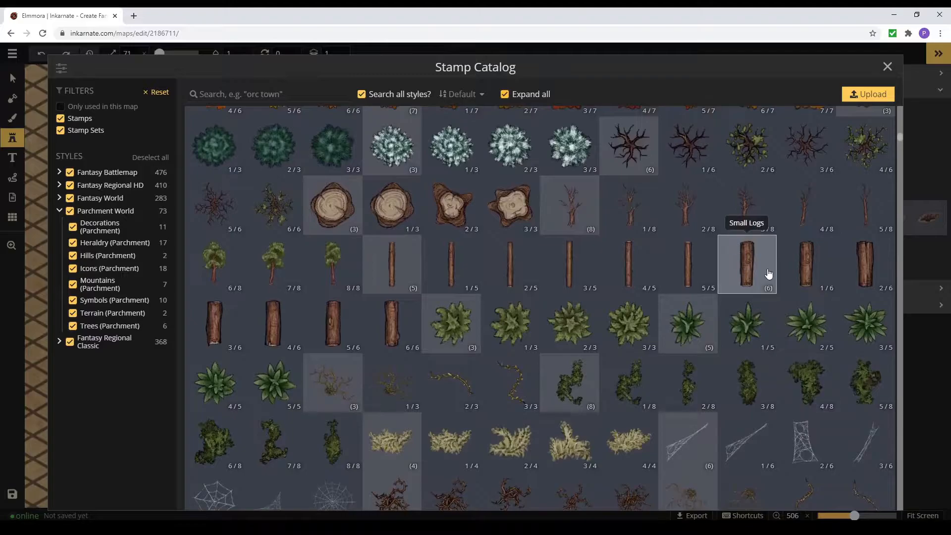
pyautogui.scroll(-15, 677, 380)
# Step: Search the stamp catalog for "tree", browse the tree stamps and close the catalog
pyautogui.click(233, 90)
pyautogui.write('tree')
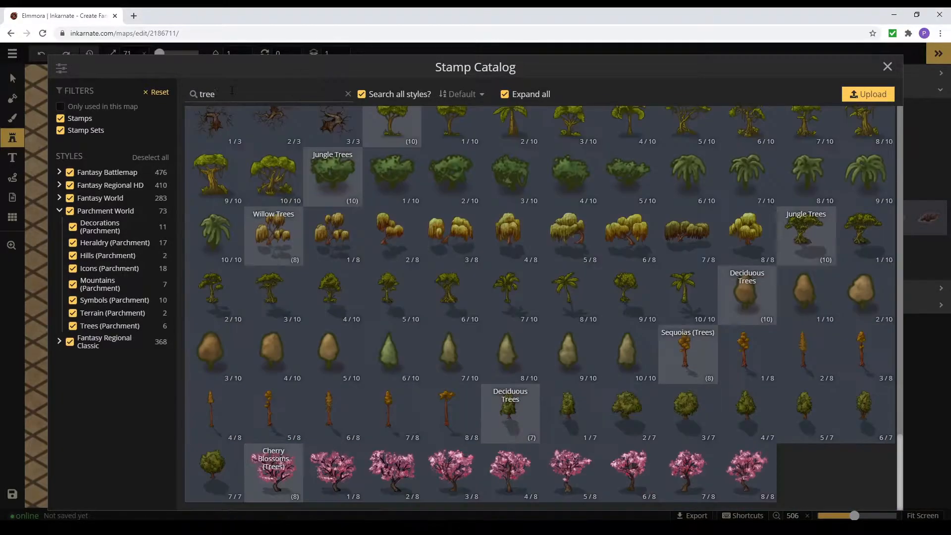
pyautogui.scroll(5, 833, 466)
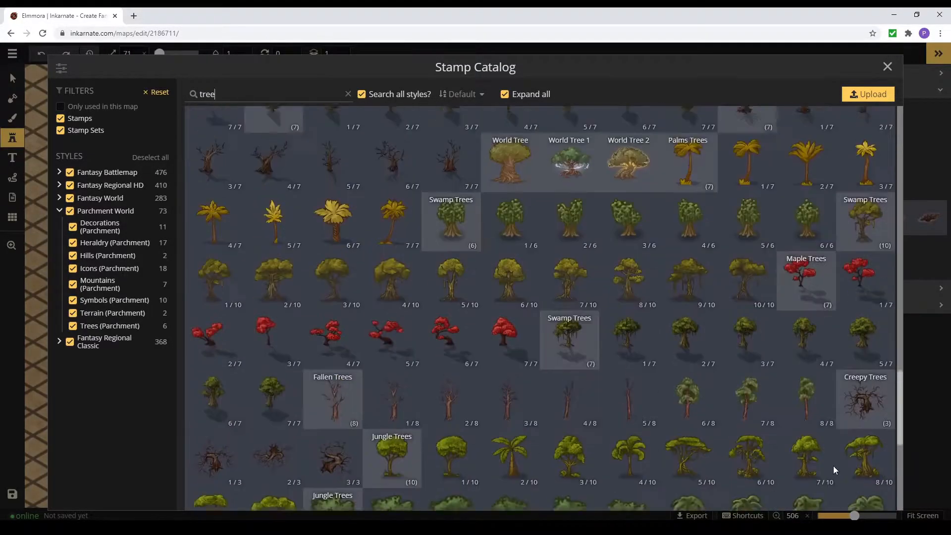
pyautogui.scroll(10, 679, 329)
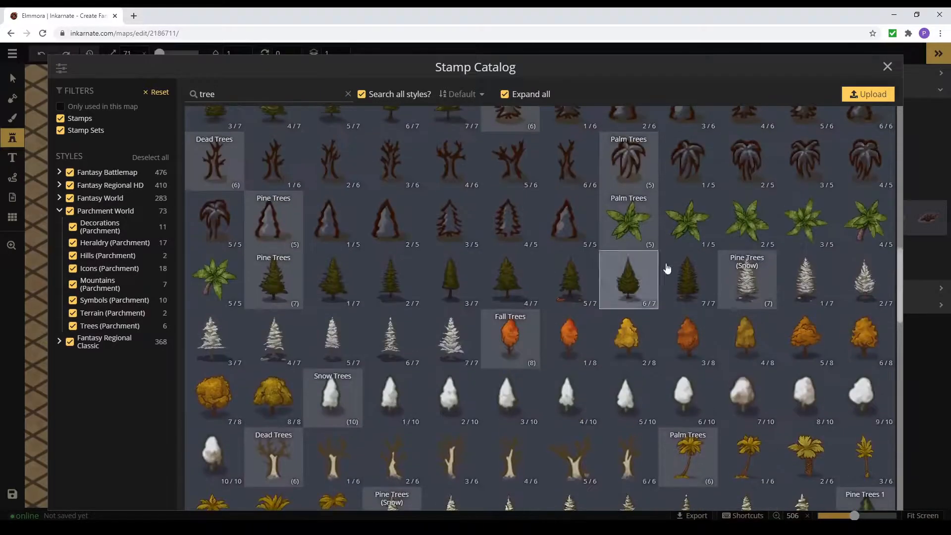
pyautogui.click(887, 67)
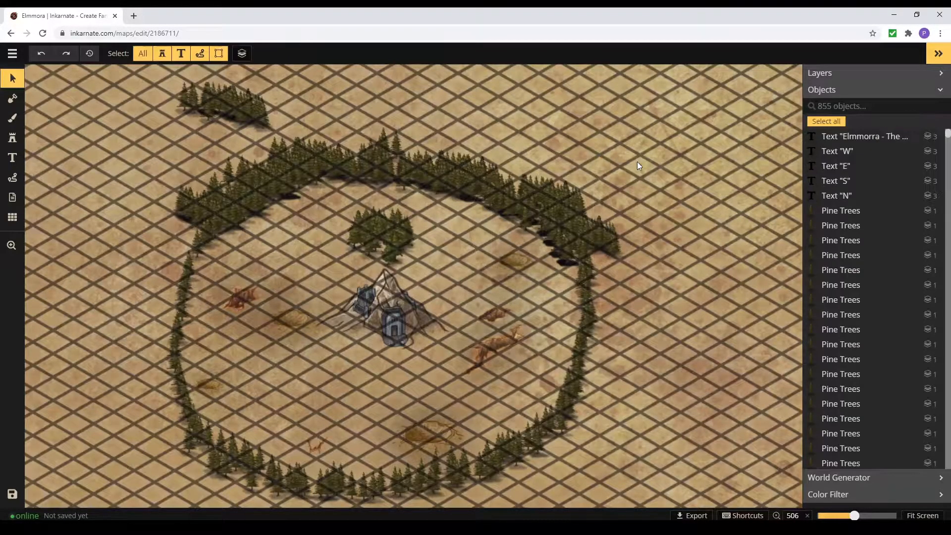
# Step: Select the small pine tree cluster northwest of the forest ring and show the map's object layers
pyautogui.click(318, 142)
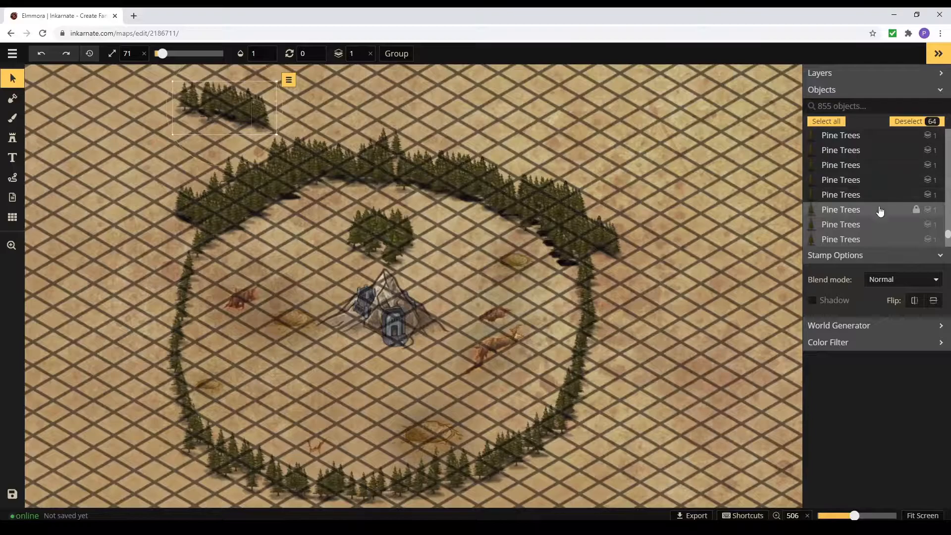
pyautogui.click(842, 73)
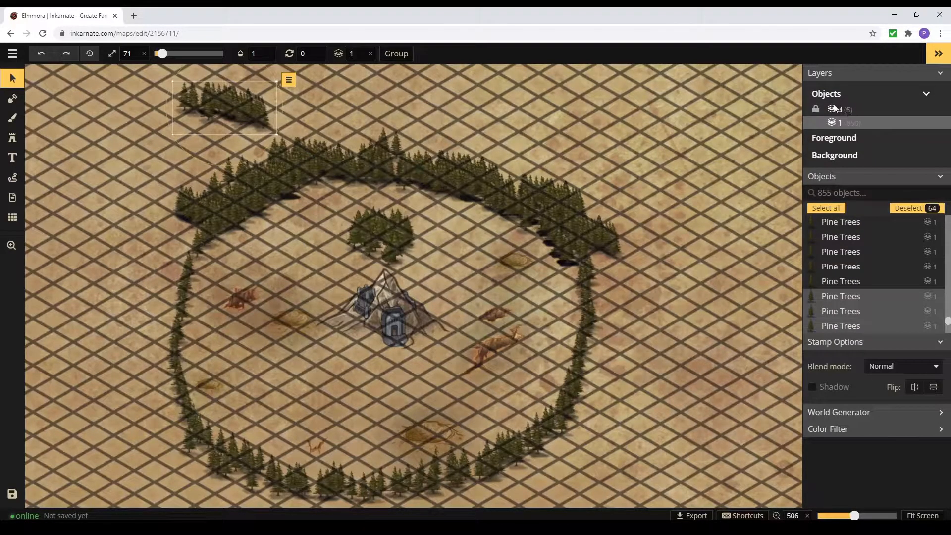
# Step: Select the Elmmorra title text in the object list and review its text options
pyautogui.click(658, 272)
pyautogui.scroll(-3, 619, 193)
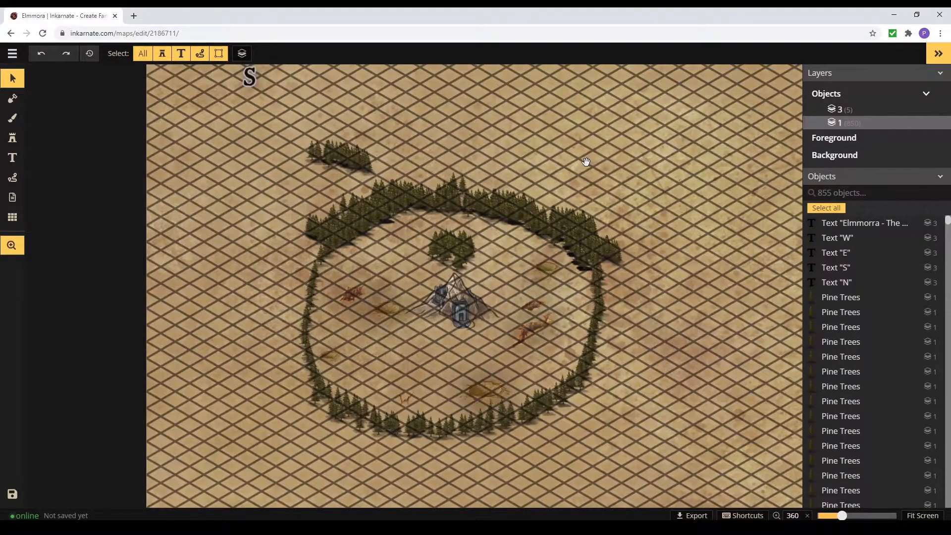
pyautogui.moveTo(585, 168); pyautogui.dragTo(554, 348)
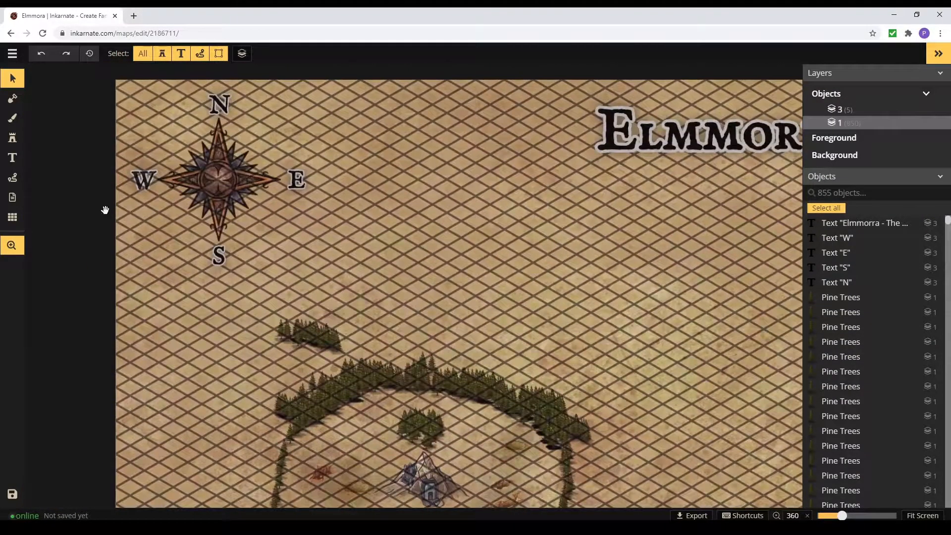
pyautogui.click(929, 301)
pyautogui.click(928, 311)
pyautogui.rightClick(885, 109)
pyautogui.press('Escape')
pyautogui.click(847, 222)
pyautogui.scroll(-3, 931, 446)
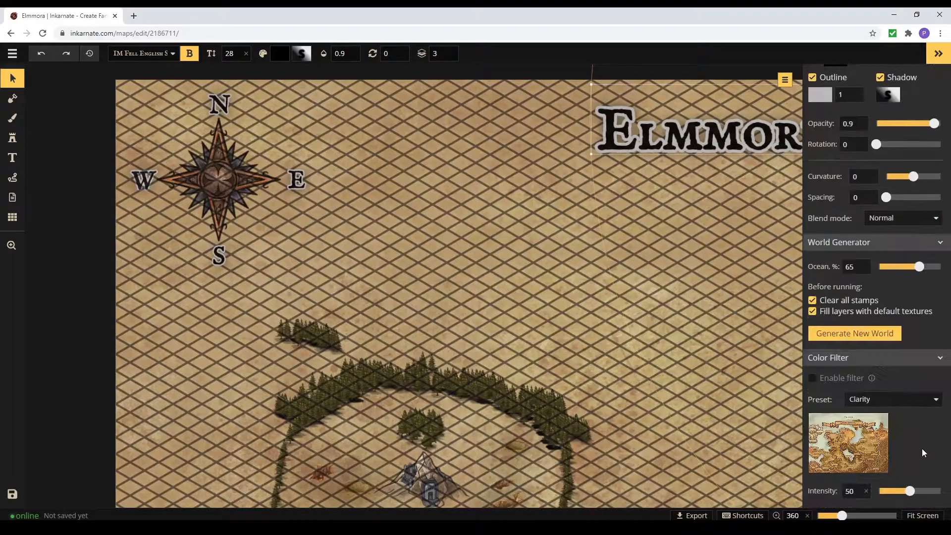
pyautogui.scroll(8, 922, 449)
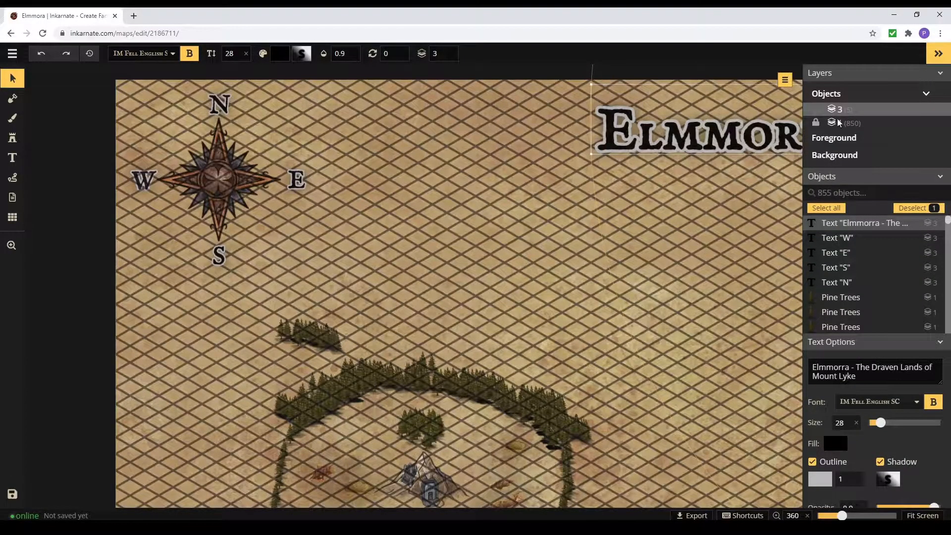
# Step: Select the topmost pine tree in the object list and extend the selection across the pine trees further down
pyautogui.click(870, 298)
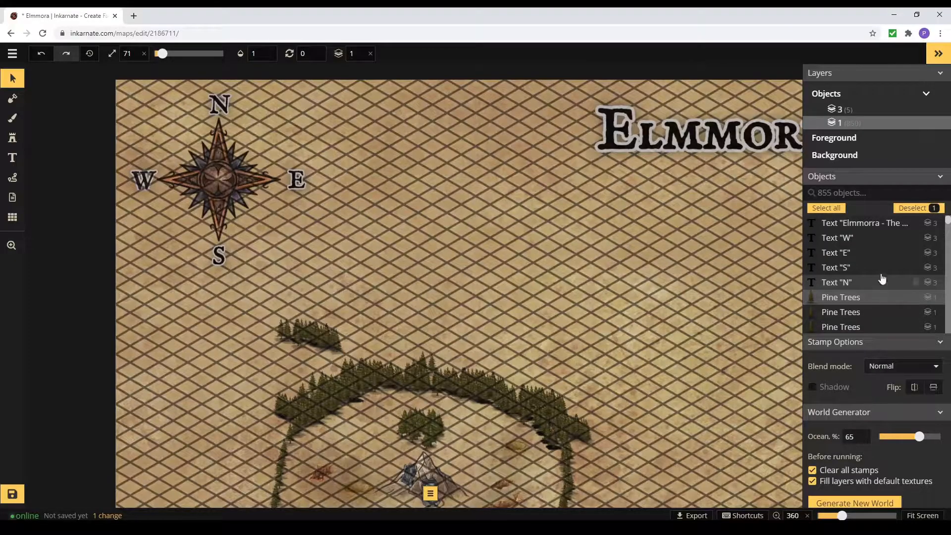
pyautogui.keyDown('shift'); pyautogui.click(862, 327); pyautogui.keyUp('shift')
pyautogui.scroll(-1, 861, 315)
pyautogui.keyDown('shift'); pyautogui.click(861, 294); pyautogui.keyUp('shift')
pyautogui.keyDown('shift'); pyautogui.click(861, 309); pyautogui.keyUp('shift')
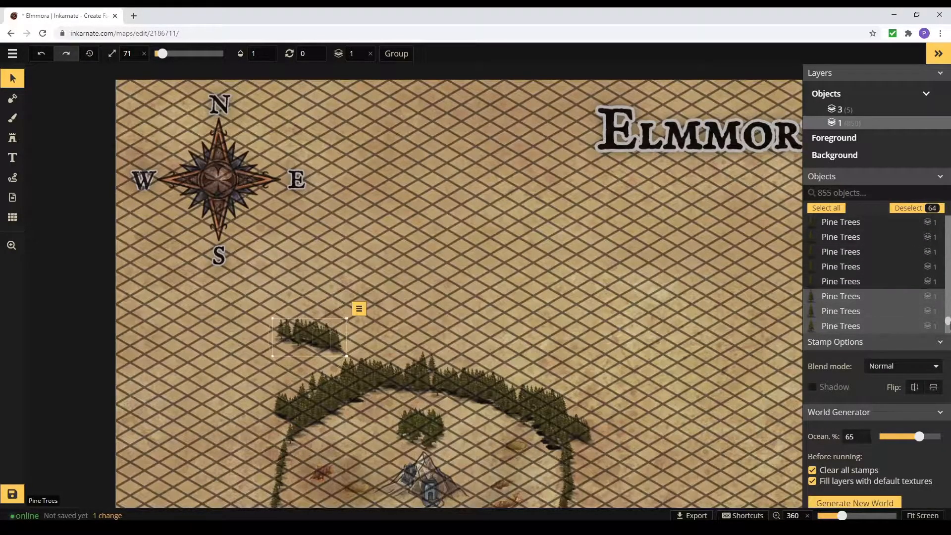
pyautogui.moveTo(948, 323); pyautogui.dragTo(947, 331)
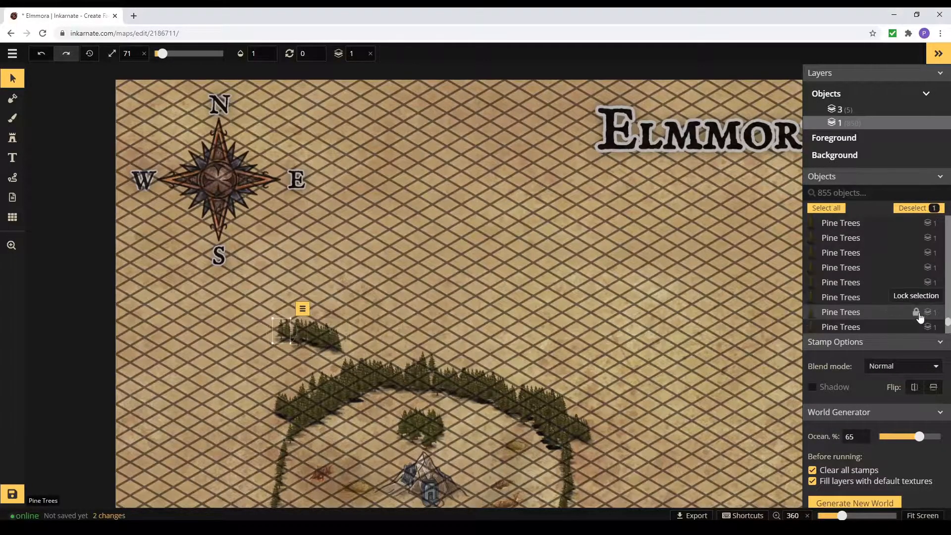
# Step: Lock a single pine tree from the object list and unlock it again
pyautogui.click(918, 314)
pyautogui.scroll(-1, 917, 307)
pyautogui.click(915, 265)
pyautogui.scroll(1, 864, 307)
pyautogui.scroll(3, 864, 278)
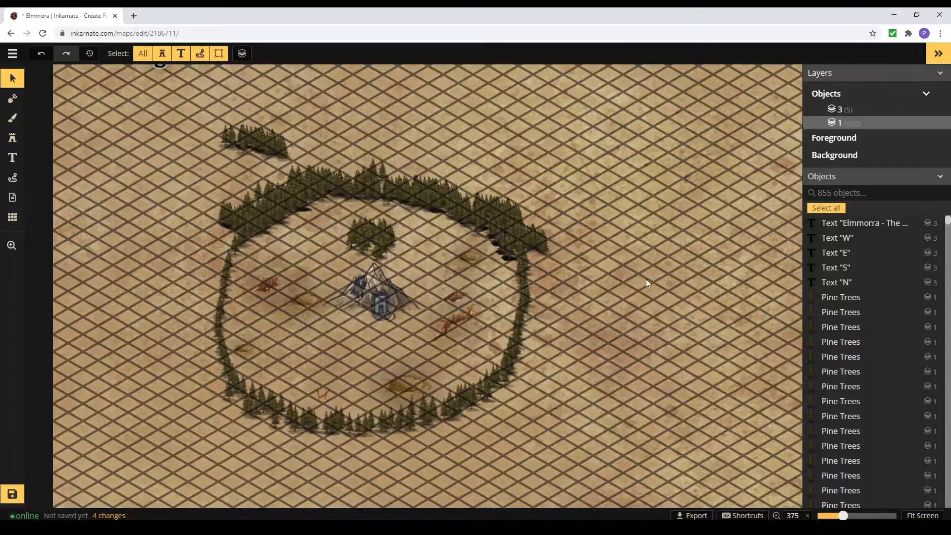
# Step: Paste a single pine tree west of the forest ring and delete it
pyautogui.scroll(-2, 646, 278)
pyautogui.moveTo(590, 229); pyautogui.dragTo(602, 259)
pyautogui.moveTo(127, 133); pyautogui.dragTo(676, 474)
pyautogui.click(257, 164)
pyautogui.click(269, 176)
pyautogui.moveTo(131, 125); pyautogui.dragTo(250, 208)
pyautogui.hotkey('ctrl', 'v')
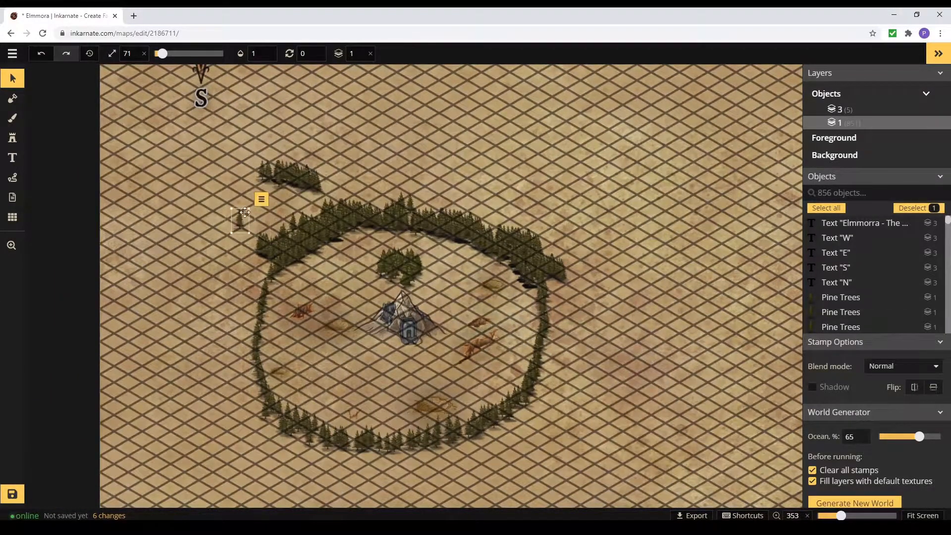
pyautogui.press('Delete')
# Step: Select the southern run of pine trees from the object list and place two pasted copies over the ring's southern edge
pyautogui.moveTo(947, 225)
pyautogui.mouseDown()
pyautogui.moveTo(947, 261)
pyautogui.moveTo(942, 226)
pyautogui.mouseUp()
pyautogui.click(903, 299)
pyautogui.scroll(-2, 878, 272)
pyautogui.keyDown('shift'); pyautogui.click(848, 326); pyautogui.keyUp('shift')
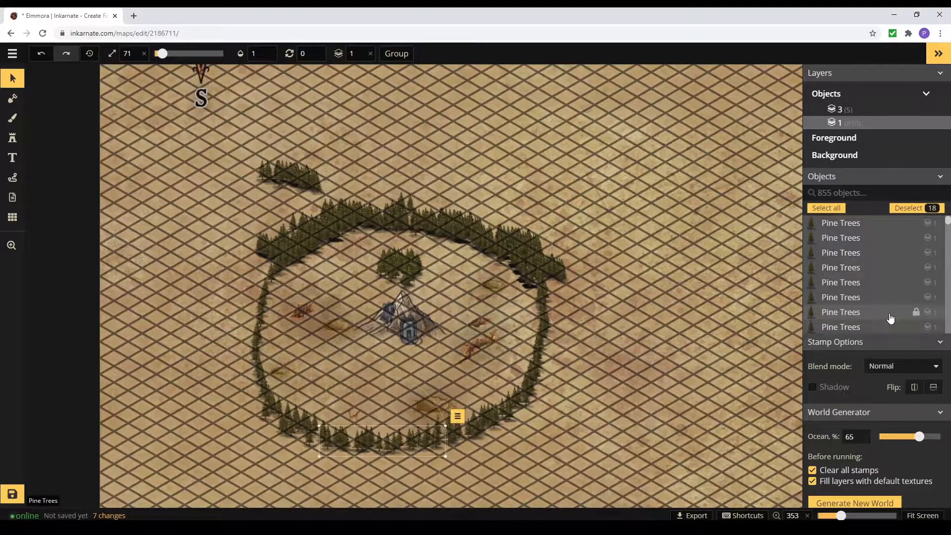
pyautogui.hotkey('ctrl', 'c')
pyautogui.hotkey('ctrl', 'v')
pyautogui.moveTo(565, 463); pyautogui.dragTo(390, 449)
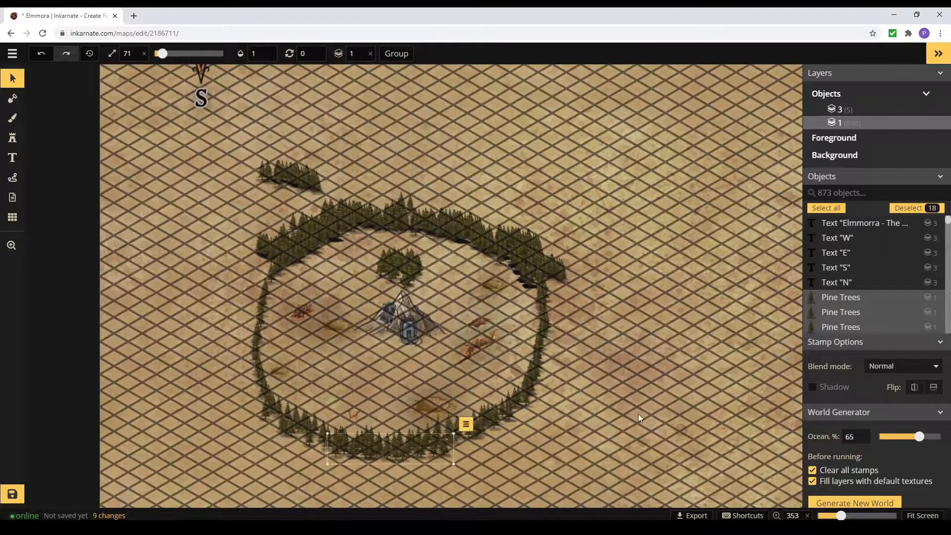
pyautogui.hotkey('ctrl', 'v')
pyautogui.moveTo(691, 420); pyautogui.dragTo(367, 451)
pyautogui.click(581, 431)
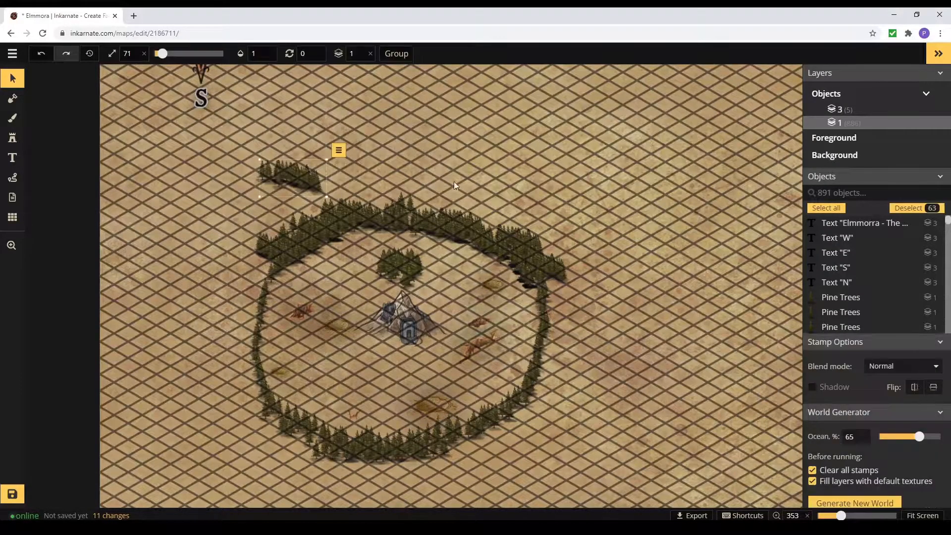
# Step: Paste a copy of the northwest pine cluster so that it bridges the gap to the forest ring
pyautogui.hotkey('ctrl', 'v')
pyautogui.moveTo(670, 327); pyautogui.dragTo(318, 187)
pyautogui.click(569, 426)
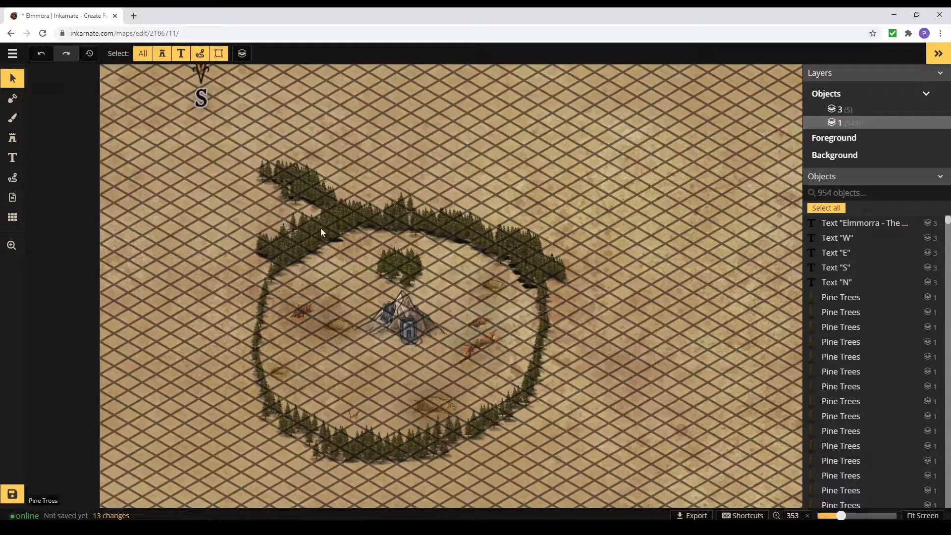
# Step: Customize the mask effects with a green stroke colour
pyautogui.click(13, 100)
pyautogui.click(875, 203)
pyautogui.click(828, 222)
pyautogui.scroll(-8, 535, 171)
pyautogui.click(821, 257)
pyautogui.click(781, 322)
pyautogui.click(605, 168)
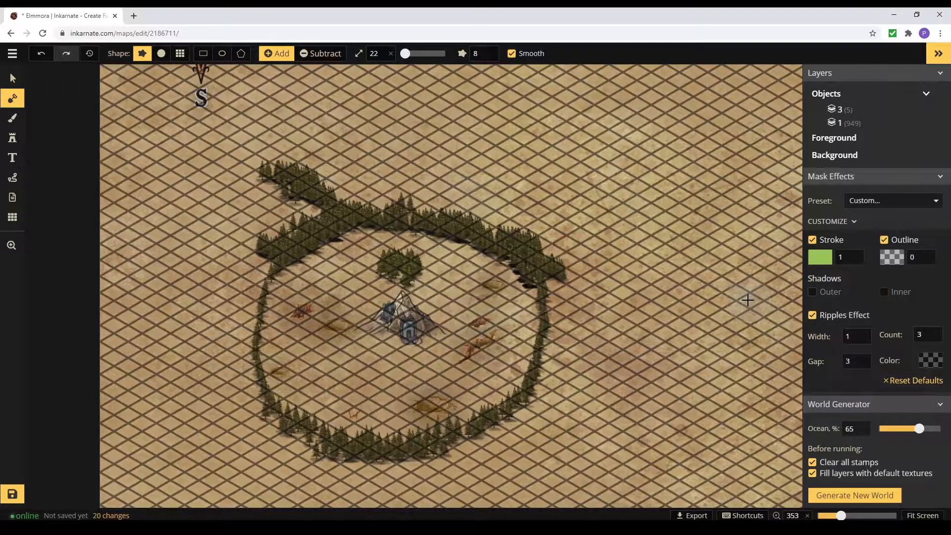
pyautogui.scroll(-3, 925, 389)
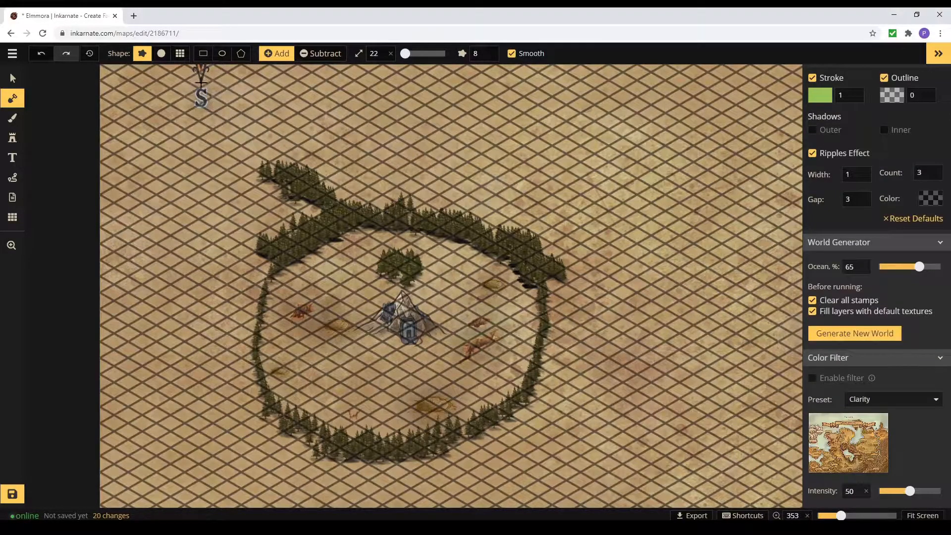
# Step: View the grid, path and text tools' options, and set the pine tree stamp's placement radius to 9
pyautogui.click(13, 218)
pyautogui.click(13, 178)
pyautogui.click(12, 158)
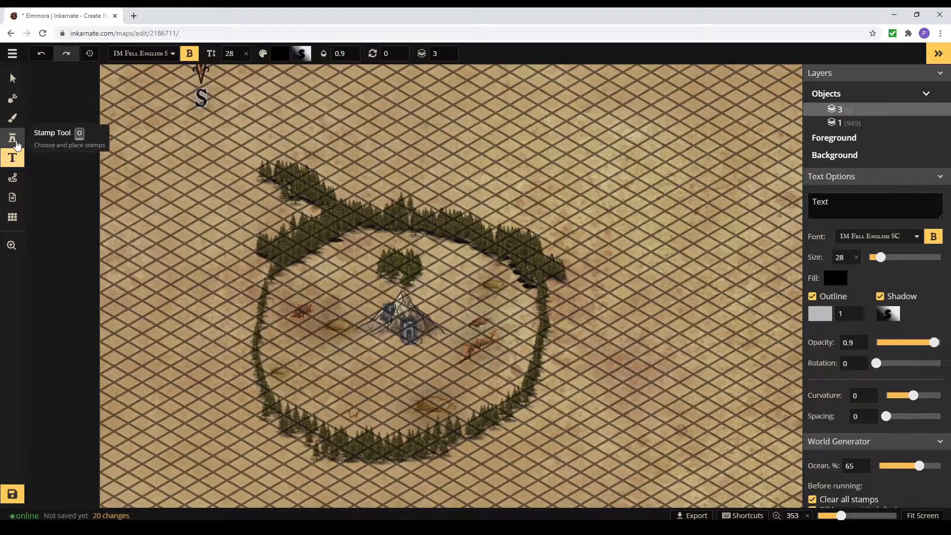
pyautogui.click(14, 140)
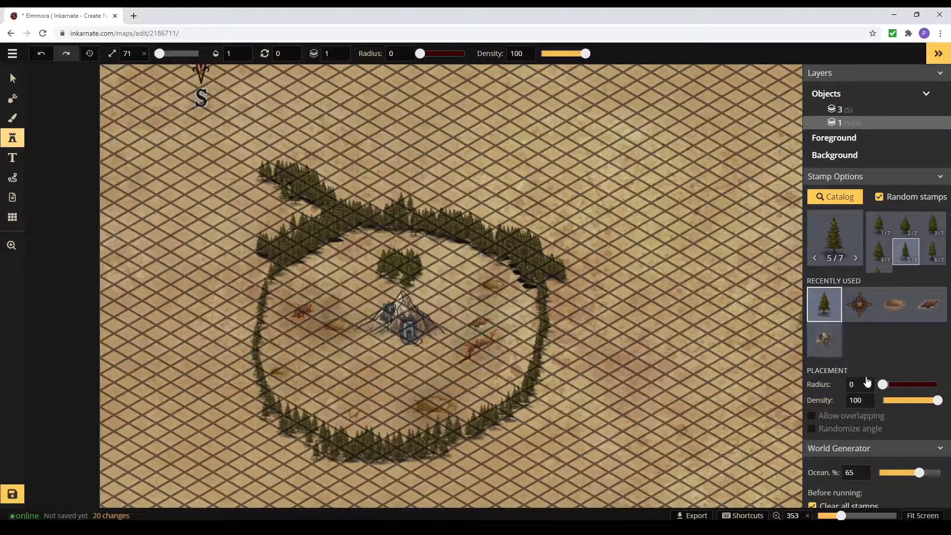
pyautogui.moveTo(884, 383); pyautogui.dragTo(889, 385)
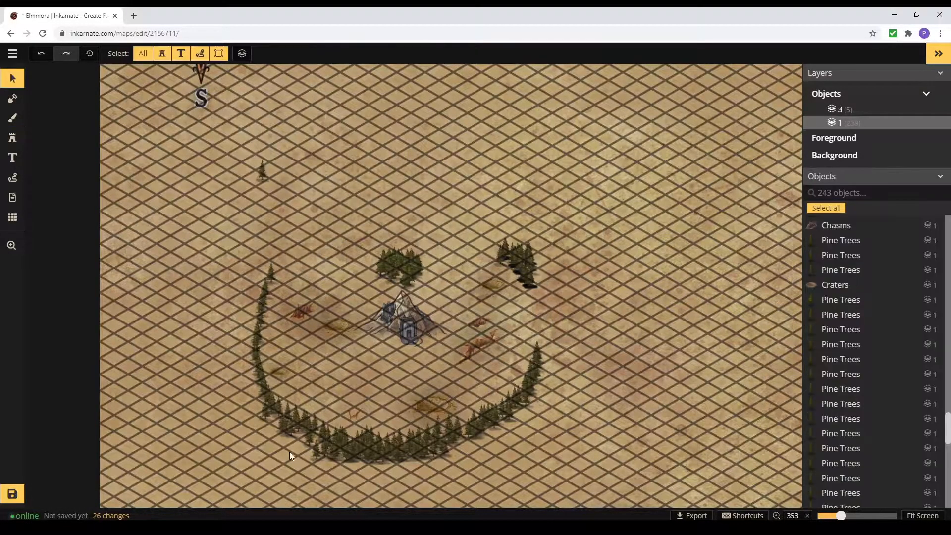
# Step: Delete the extra pine trees along the forest ring's southern edge
pyautogui.moveTo(289, 452); pyautogui.dragTo(437, 465)
pyautogui.press('Delete')
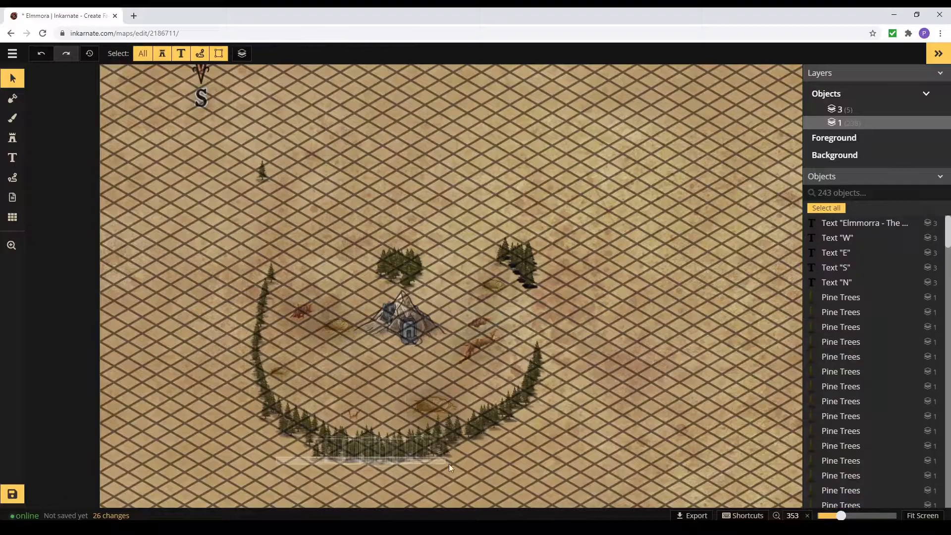
pyautogui.click(13, 118)
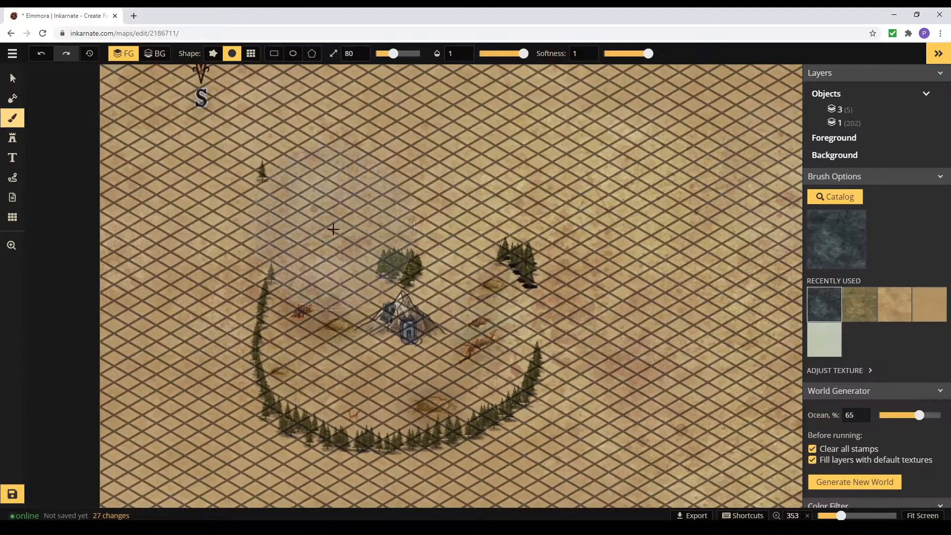
# Step: Turn on angle randomization for the pine tree stamp and turn it off again
pyautogui.click(13, 138)
pyautogui.click(830, 427)
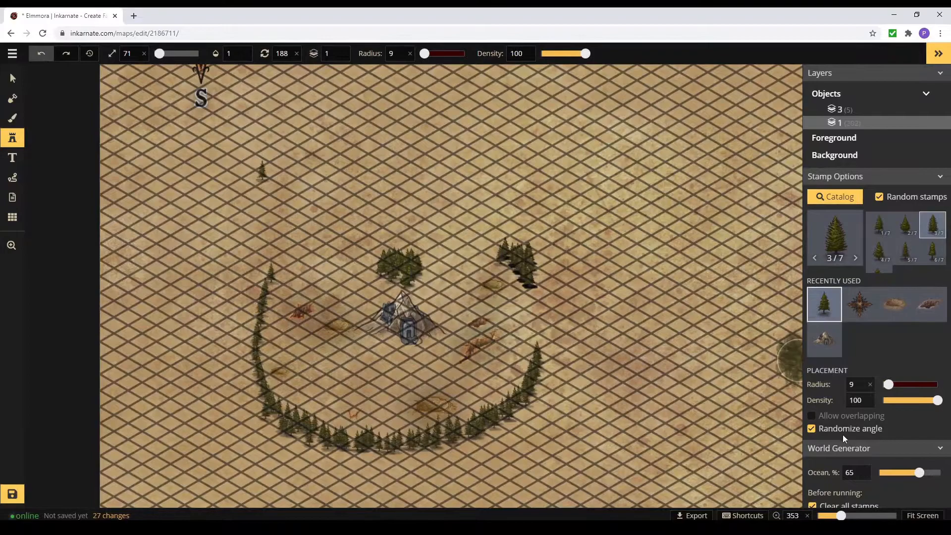
pyautogui.click(840, 431)
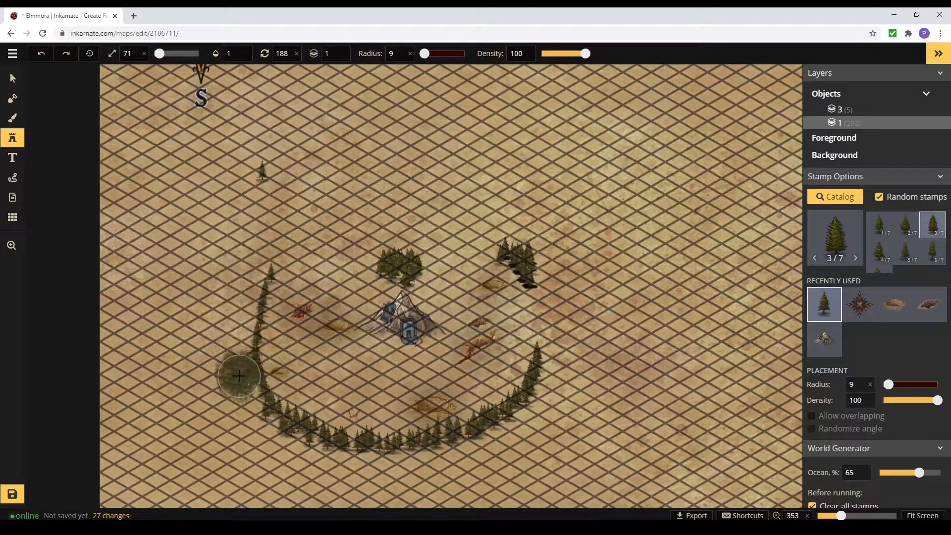
# Step: Move the craters and chasms inside the forest ring closer to the central mountain
pyautogui.click(13, 78)
pyautogui.click(287, 375)
pyautogui.moveTo(287, 376); pyautogui.dragTo(334, 369)
pyautogui.moveTo(354, 416); pyautogui.dragTo(368, 363)
pyautogui.moveTo(437, 406); pyautogui.dragTo(424, 369)
pyautogui.moveTo(504, 284); pyautogui.dragTo(461, 288)
pyautogui.click(667, 386)
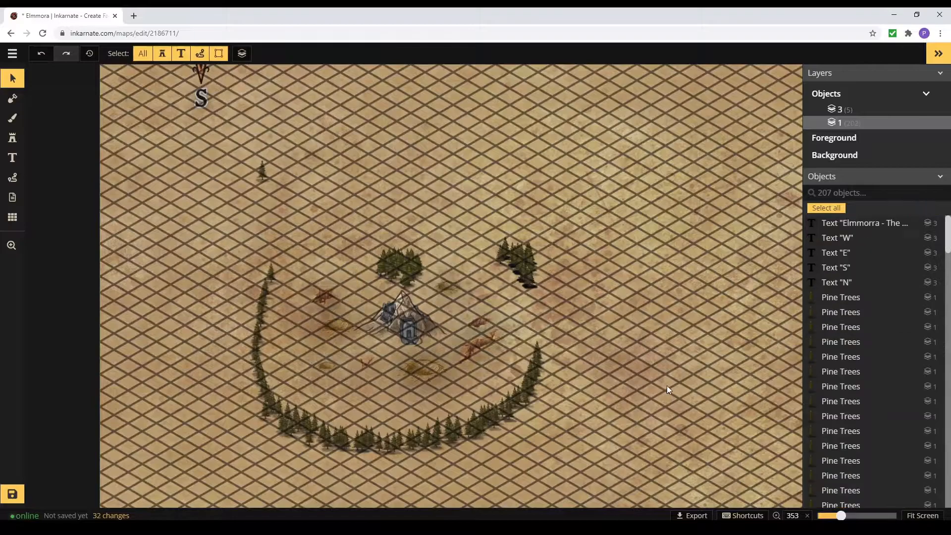
# Step: Try placing pine tree stamps northeast of the ring with adjusted radius and density, and undo the placement
pyautogui.press('s')
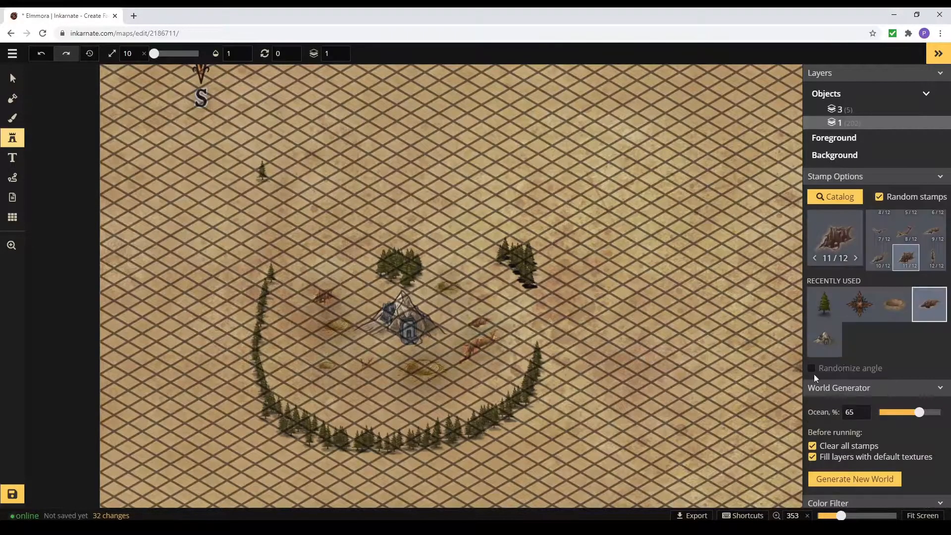
pyautogui.click(884, 384)
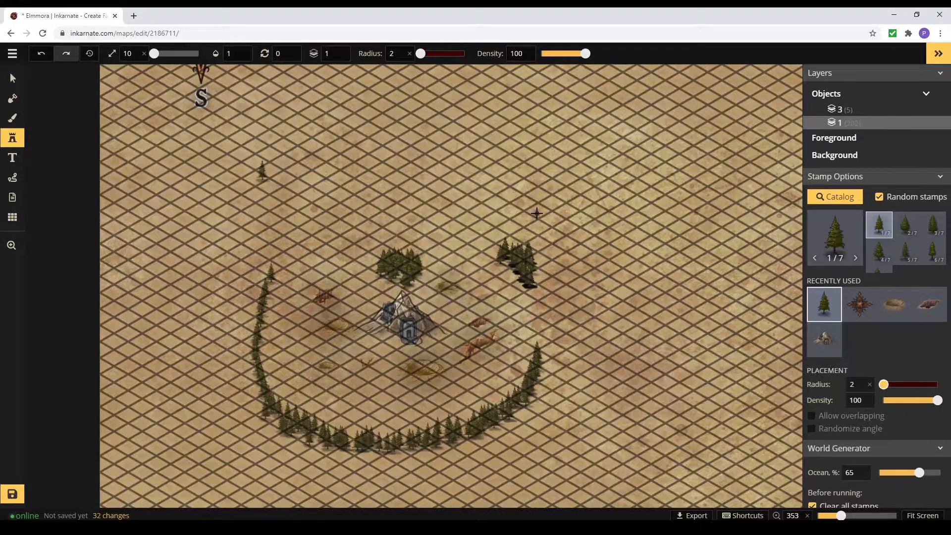
pyautogui.click(870, 385)
pyautogui.click(870, 400)
pyautogui.click(564, 218)
pyautogui.click(42, 54)
# Step: Try the chasm stamp northwest of the ring, and test the pine tree stamp with radius 3 and density 65
pyautogui.click(929, 304)
pyautogui.click(251, 175)
pyautogui.click(824, 304)
pyautogui.scroll(5, 555, 239)
pyautogui.moveTo(937, 399)
pyautogui.mouseDown()
pyautogui.moveTo(892, 399)
pyautogui.moveTo(910, 399)
pyautogui.moveTo(894, 385)
pyautogui.mouseUp()
pyautogui.moveTo(910, 400); pyautogui.dragTo(917, 400)
pyautogui.moveTo(419, 432)
pyautogui.mouseDown()
pyautogui.moveTo(264, 372)
pyautogui.moveTo(341, 207)
pyautogui.moveTo(448, 224)
pyautogui.mouseUp()
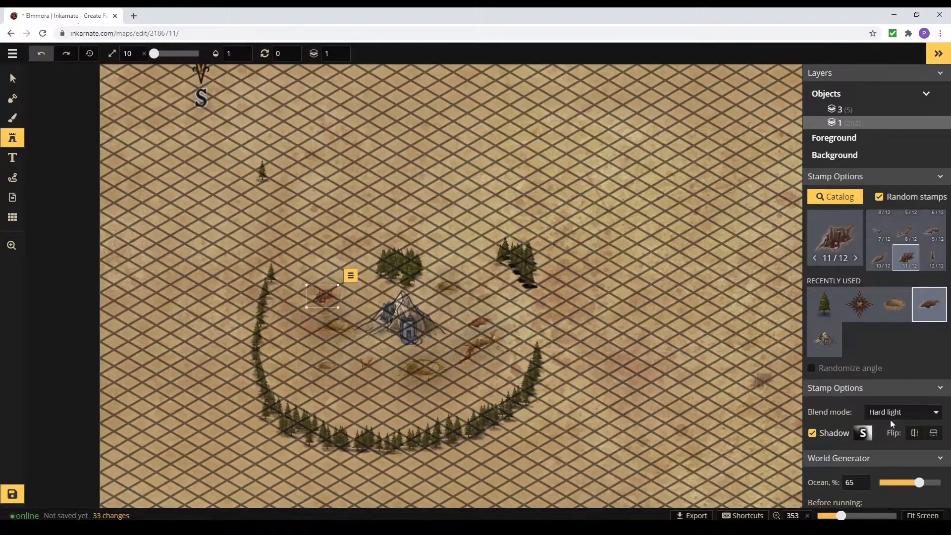
# Step: Enlarge the pine tree stamp to size 97, paint trees over the ring's southern edge and undo the stroke
pyautogui.click(824, 305)
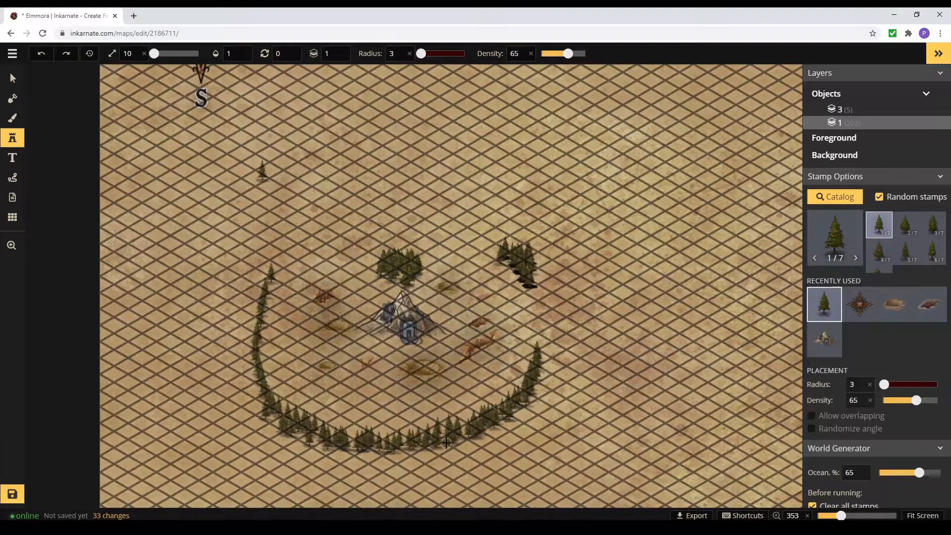
pyautogui.scroll(8, 482, 440)
pyautogui.hotkey('ctrl', 'z')
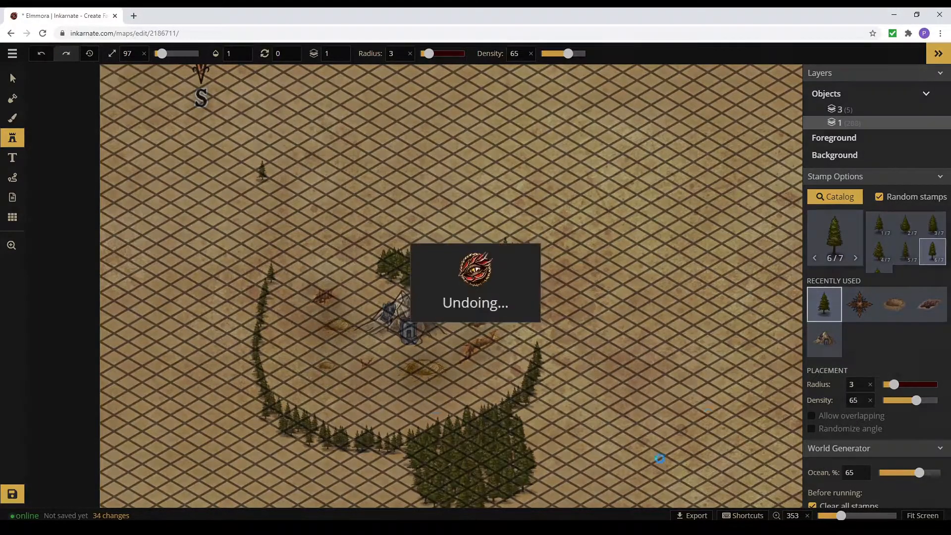
# Step: Place pine clusters from the ring's southern edge around the west side to the north, using size 113, radius 2 and density 55
pyautogui.scroll(2, 426, 403)
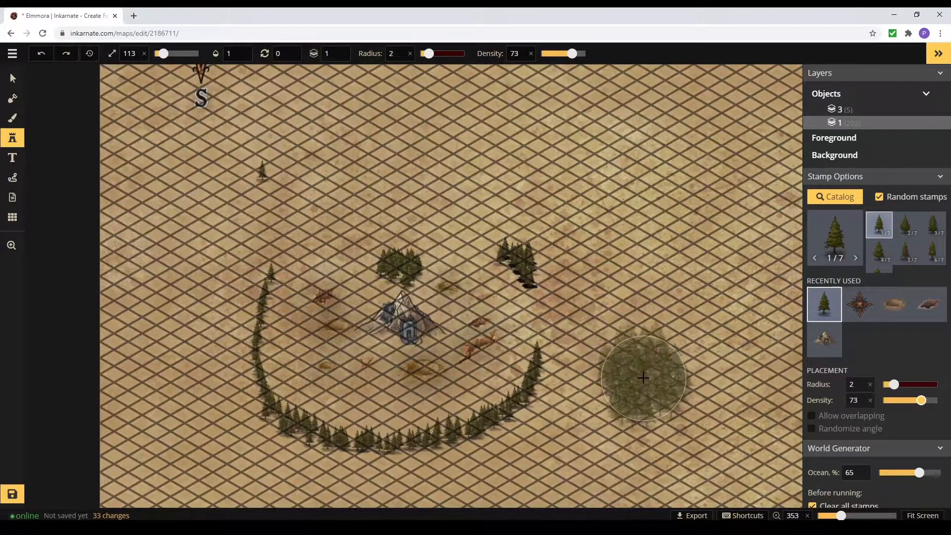
pyautogui.click(909, 400)
pyautogui.click(426, 429)
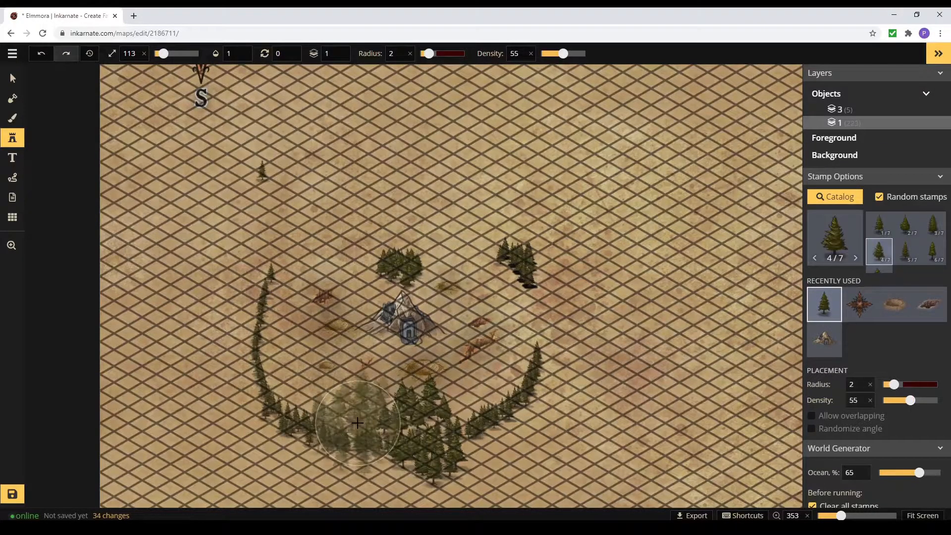
pyautogui.click(353, 425)
pyautogui.click(269, 397)
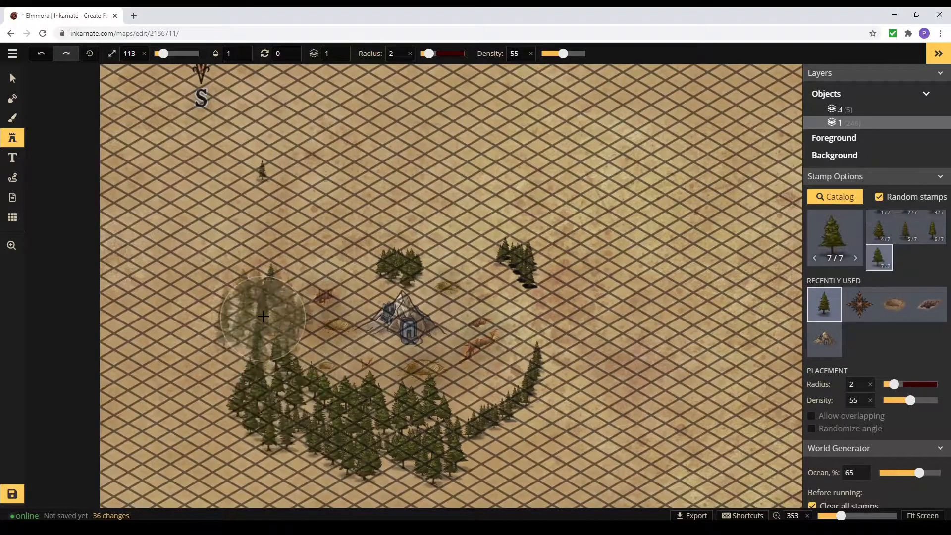
pyautogui.click(249, 340)
pyautogui.click(258, 268)
pyautogui.click(303, 223)
pyautogui.click(359, 206)
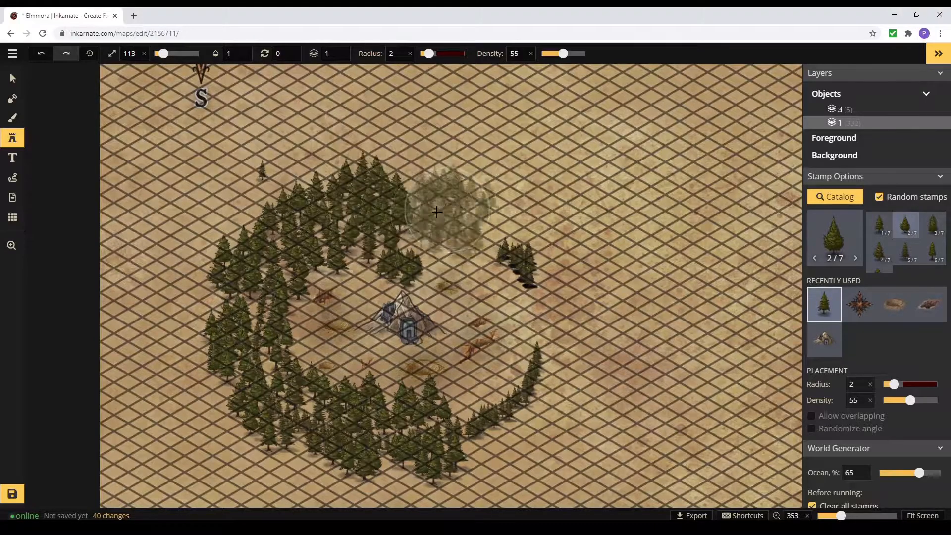
# Step: Place more pine clusters along the ring's northern, eastern and southeastern sides to close the forest
pyautogui.click(435, 201)
pyautogui.click(508, 238)
pyautogui.click(531, 279)
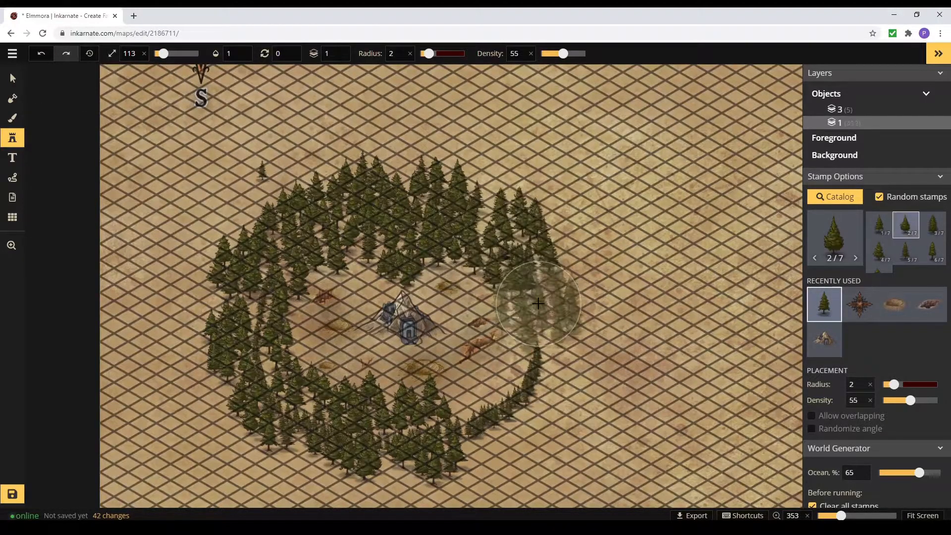
pyautogui.click(536, 326)
pyautogui.click(514, 386)
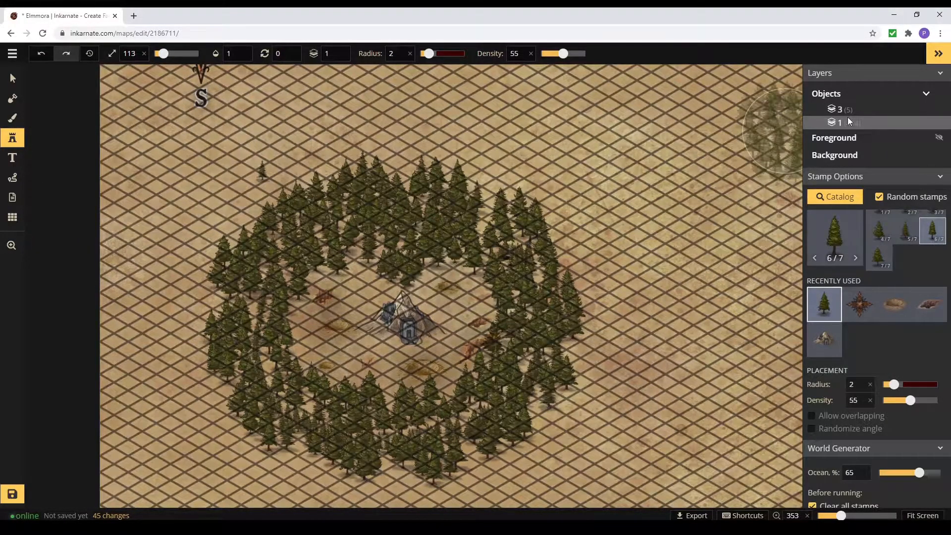
# Step: Browse the object list, collapse the layers section, and delete the lone pine tree northwest of the ring
pyautogui.click(13, 78)
pyautogui.click(761, 100)
pyautogui.moveTo(946, 230); pyautogui.dragTo(946, 503)
pyautogui.scroll(-8, 919, 333)
pyautogui.scroll(-1, 563, 316)
pyautogui.click(877, 73)
pyautogui.click(877, 431)
pyautogui.click(299, 158)
pyautogui.press('Delete')
# Step: Move the pine trees at the ring's inner northern edge slightly south, closer to the central mountain
pyautogui.click(379, 269)
pyautogui.click(384, 269)
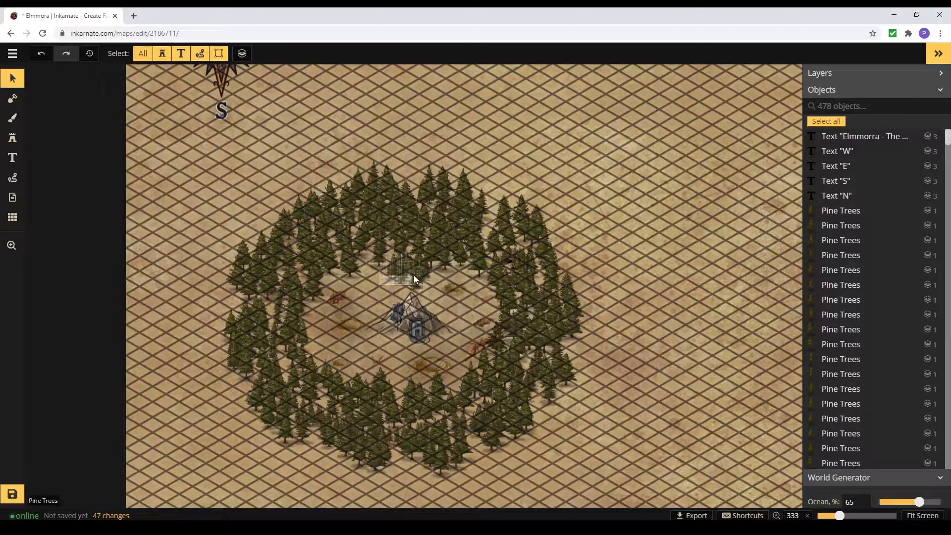
pyautogui.moveTo(411, 276); pyautogui.dragTo(413, 276)
pyautogui.moveTo(411, 276); pyautogui.dragTo(412, 285)
pyautogui.click(465, 304)
pyautogui.click(453, 293)
pyautogui.click(694, 411)
# Step: Review the whole map and inspect the selection tool's layer range filter, leaving the filter off
pyautogui.scroll(-2, 643, 370)
pyautogui.scroll(1, 643, 370)
pyautogui.scroll(-5, 643, 371)
pyautogui.press('space')
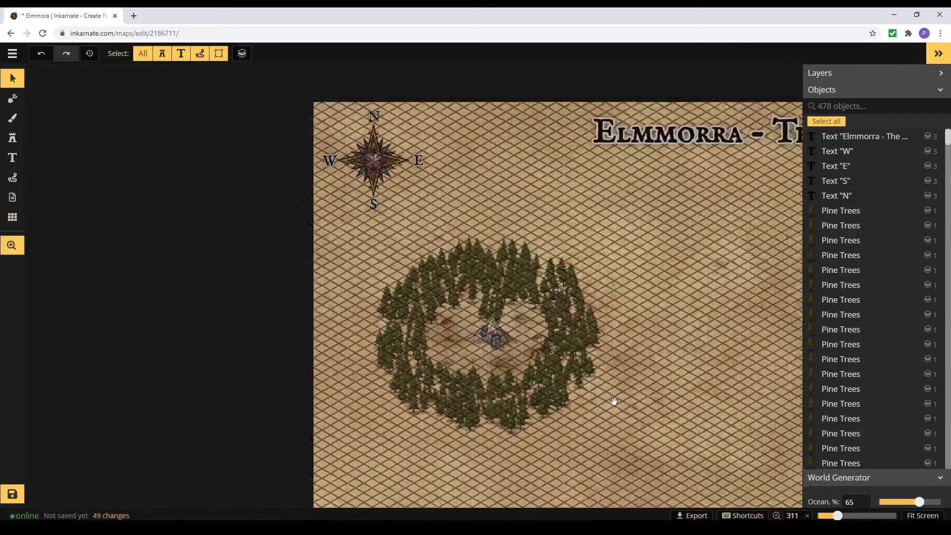
pyautogui.scroll(-2, 600, 401)
pyautogui.press('space')
pyautogui.moveTo(594, 377); pyautogui.dragTo(216, 154)
pyautogui.click(922, 516)
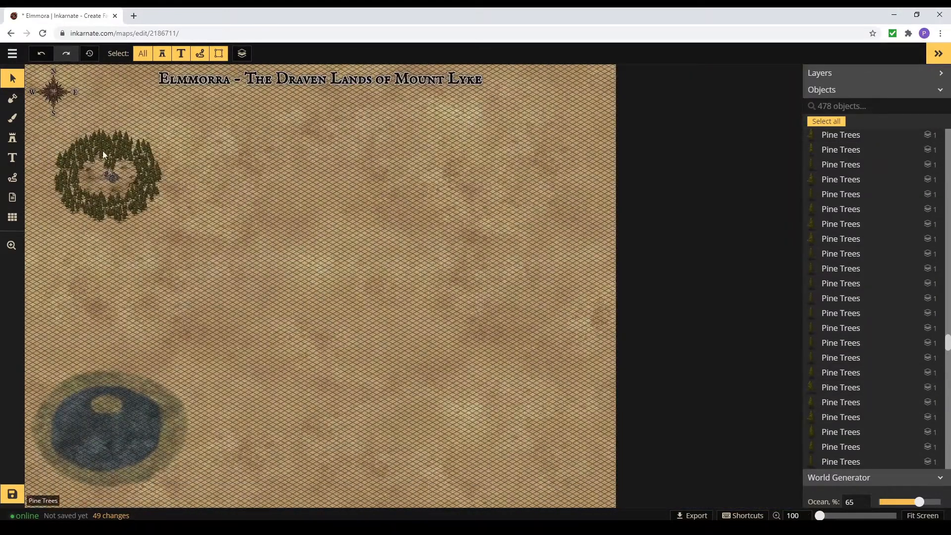
pyautogui.press('space')
pyautogui.scroll(1, 127, 239)
pyautogui.click(241, 53)
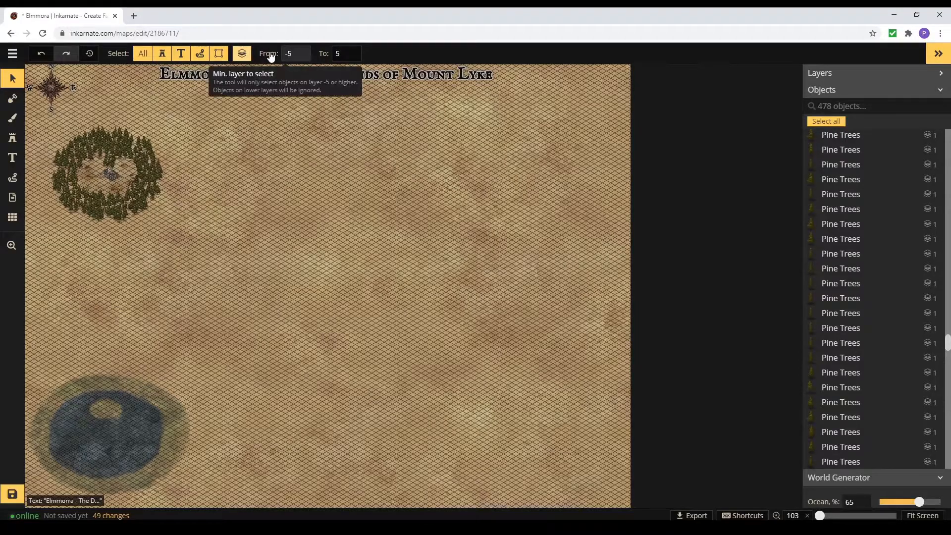
pyautogui.click(242, 53)
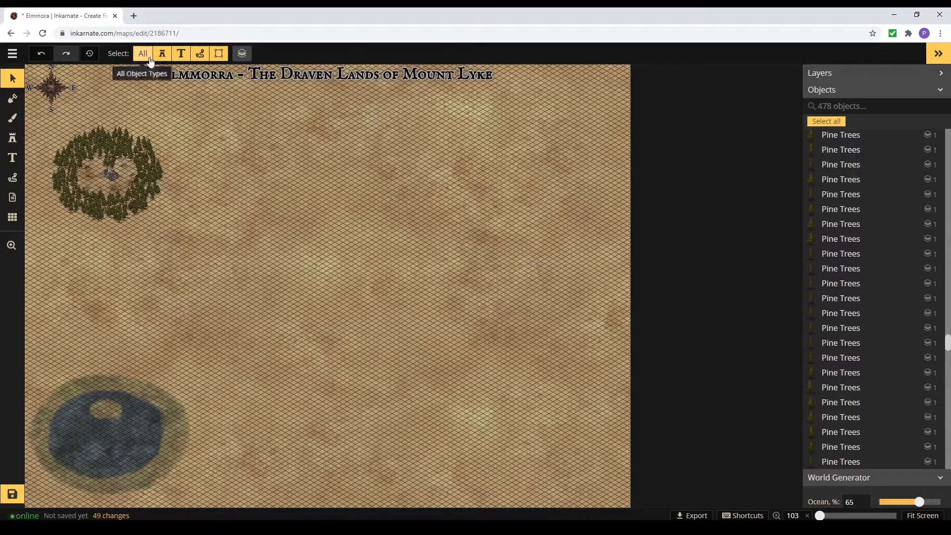
# Step: Delete the surplus pine trees along the ring's inner northern edge, leaving a small grove just north of the mountain
pyautogui.scroll(1, 184, 240)
pyautogui.press('space')
pyautogui.moveTo(185, 240); pyautogui.dragTo(344, 329)
pyautogui.scroll(5, 343, 329)
pyautogui.moveTo(471, 274); pyautogui.dragTo(607, 309)
pyautogui.scroll(-2, 606, 310)
pyautogui.click(287, 278)
pyautogui.press('Delete')
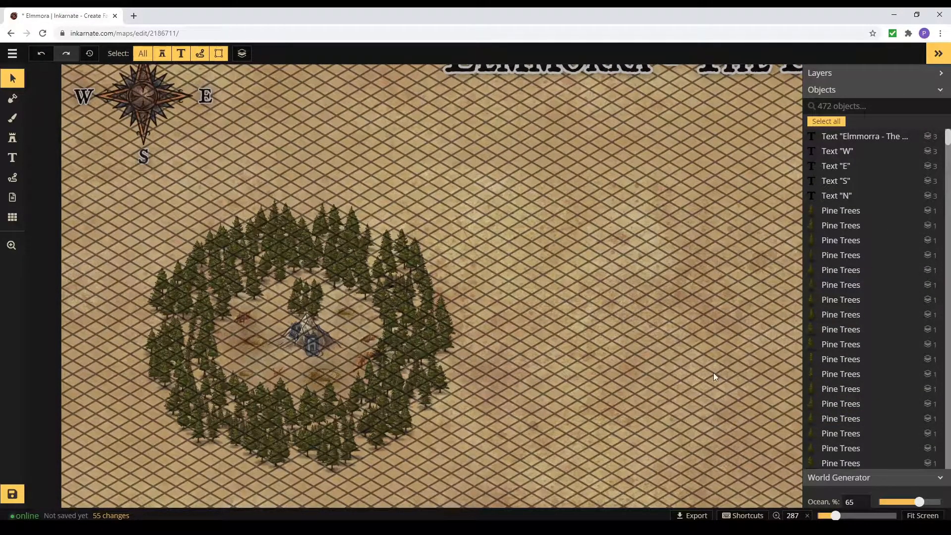
pyautogui.click(12, 138)
pyautogui.moveTo(377, 527)
pyautogui.click(430, 488)
pyautogui.scroll(4, 507, 224)
pyautogui.moveTo(519, 261); pyautogui.dragTo(595, 302)
pyautogui.moveTo(461, 309); pyautogui.dragTo(494, 311)
pyautogui.hotkey('alt', 'Tab')
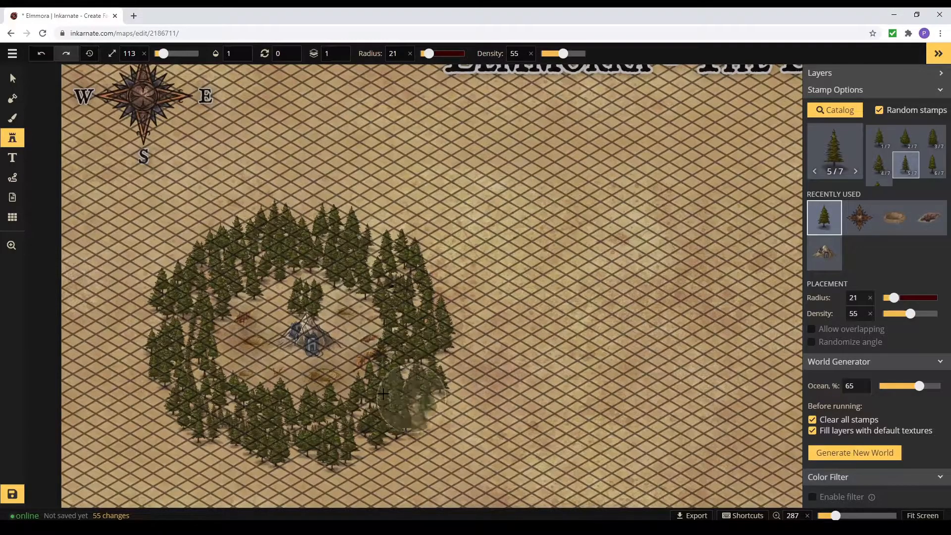
pyautogui.click(13, 78)
# Step: Search the stamp catalog for "town" to find a settlement stamp
pyautogui.moveTo(401, 527)
pyautogui.click(12, 138)
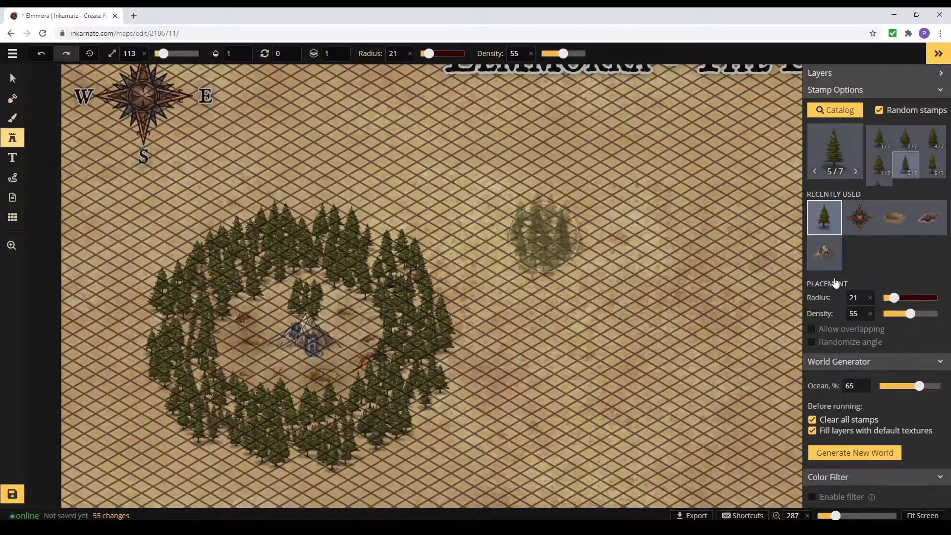
pyautogui.click(835, 110)
pyautogui.moveTo(220, 94); pyautogui.dragTo(169, 103)
pyautogui.write('town')
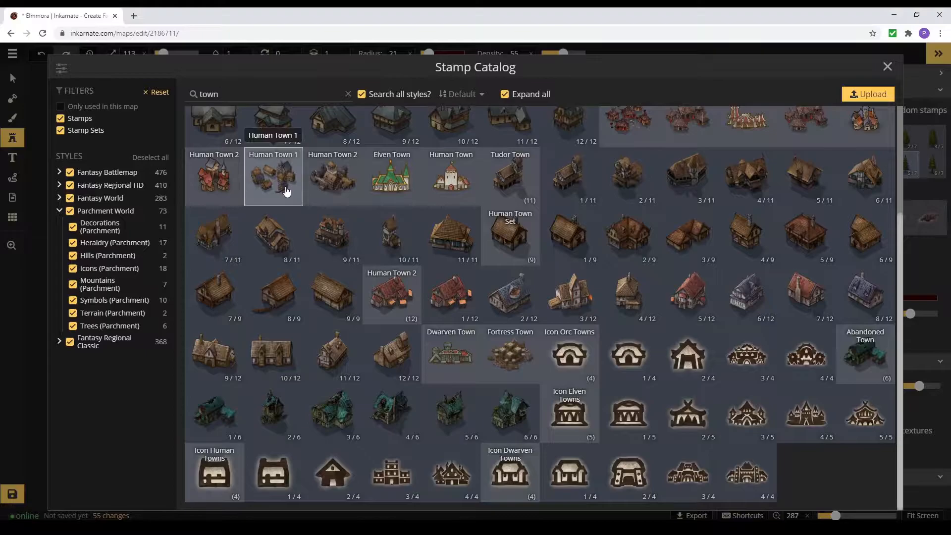
# Step: Place a Human Town 1 settlement stamp at size 13 between the compass and the forest ring
pyautogui.scroll(3, 273, 297)
pyautogui.scroll(-3, 721, 373)
pyautogui.scroll(3, 694, 362)
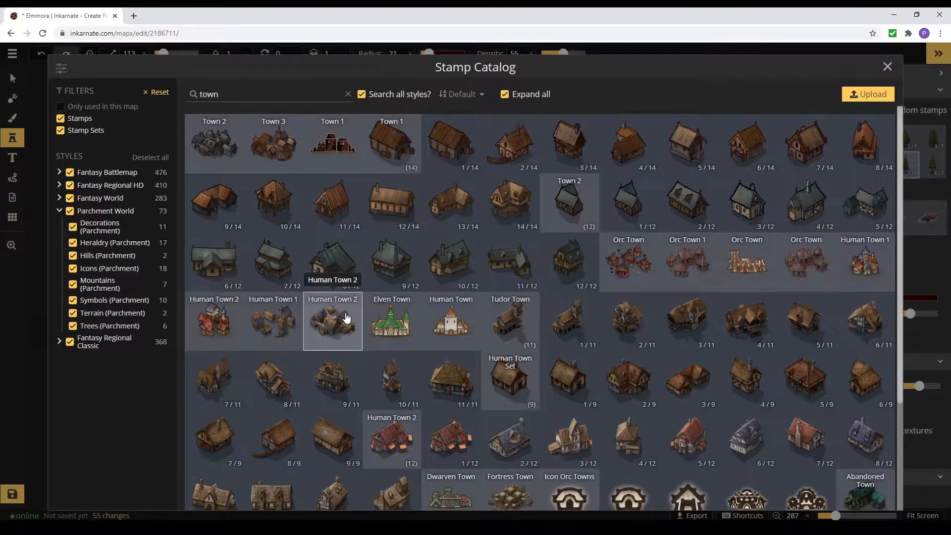
pyautogui.click(271, 319)
pyautogui.scroll(-10, 346, 199)
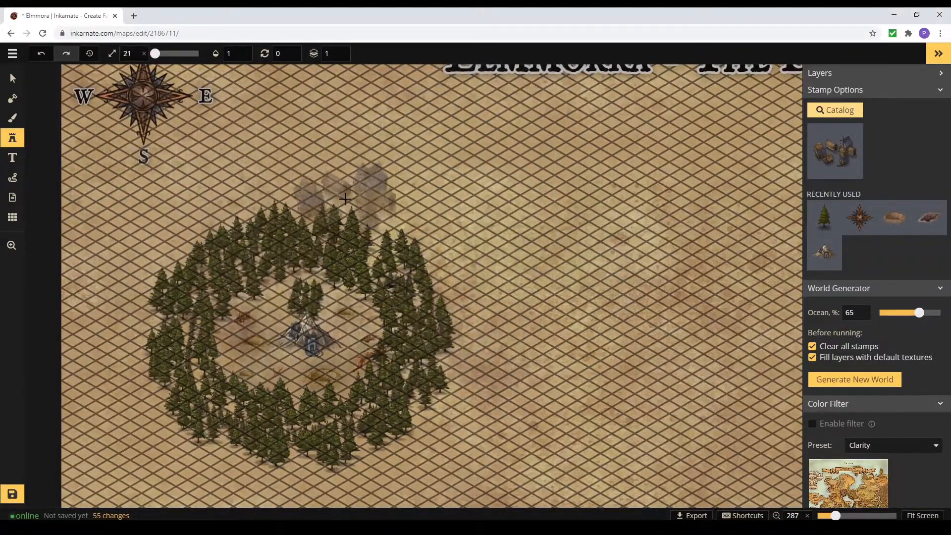
pyautogui.scroll(-1, 919, 336)
pyautogui.scroll(1, 919, 336)
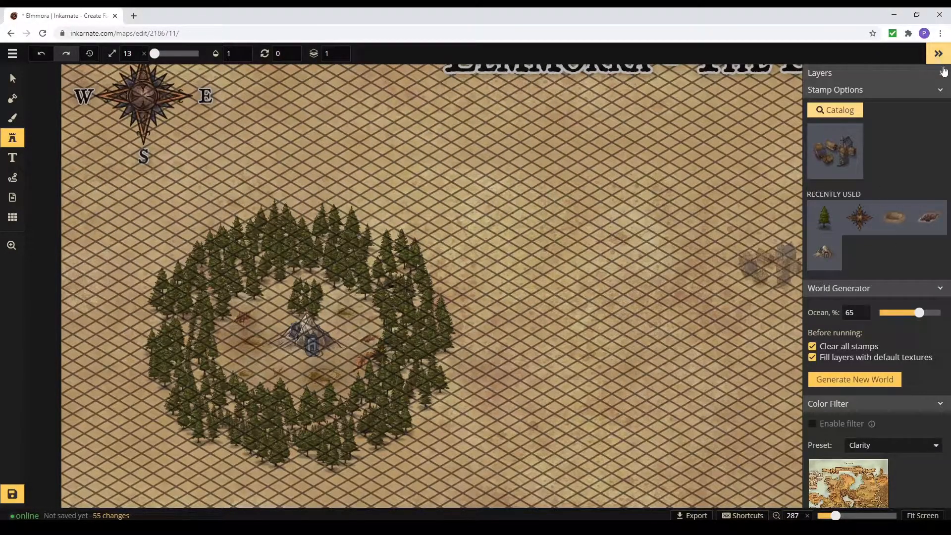
pyautogui.scroll(-1, 919, 336)
pyautogui.click(227, 152)
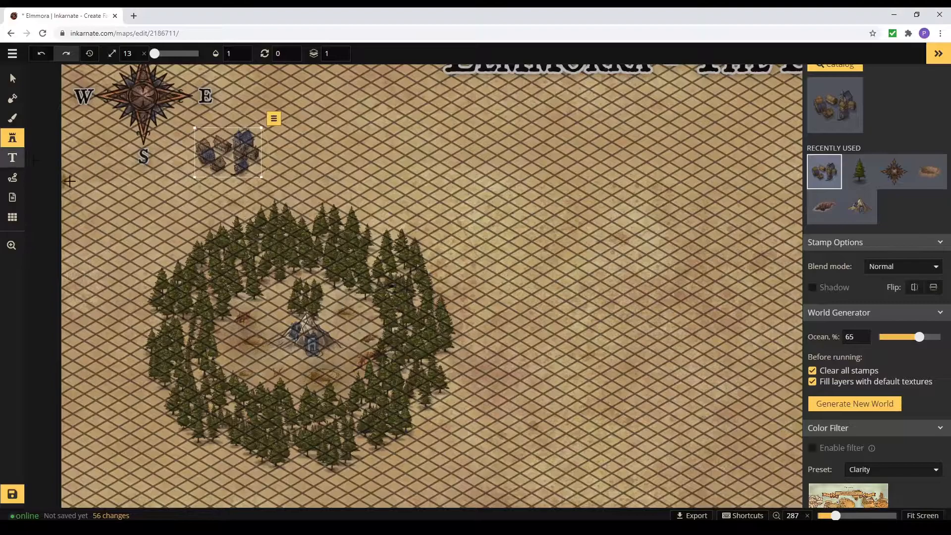
# Step: Add the text label "Beewick" just beneath the new town stamp
pyautogui.click(12, 158)
pyautogui.click(224, 185)
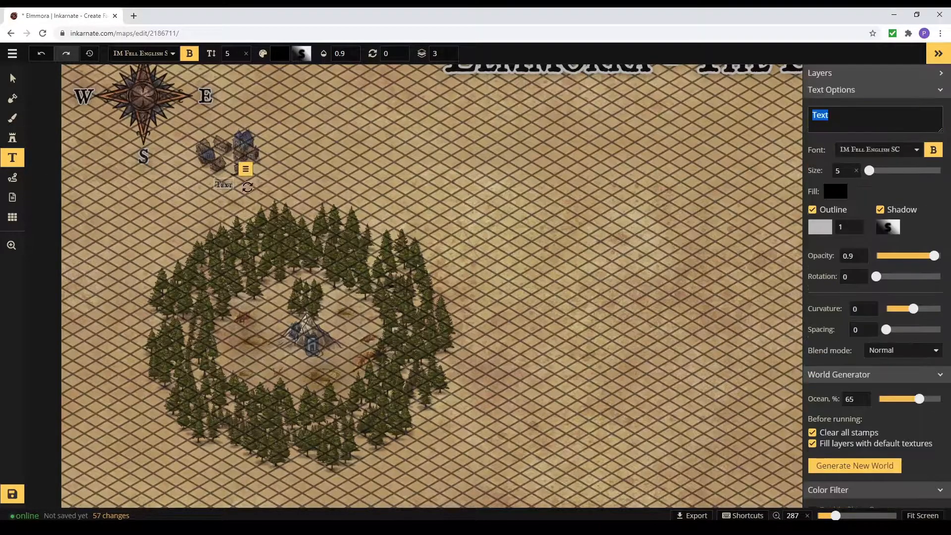
pyautogui.write('Beewick')
pyautogui.moveTo(211, 181); pyautogui.dragTo(219, 175)
pyautogui.click(533, 319)
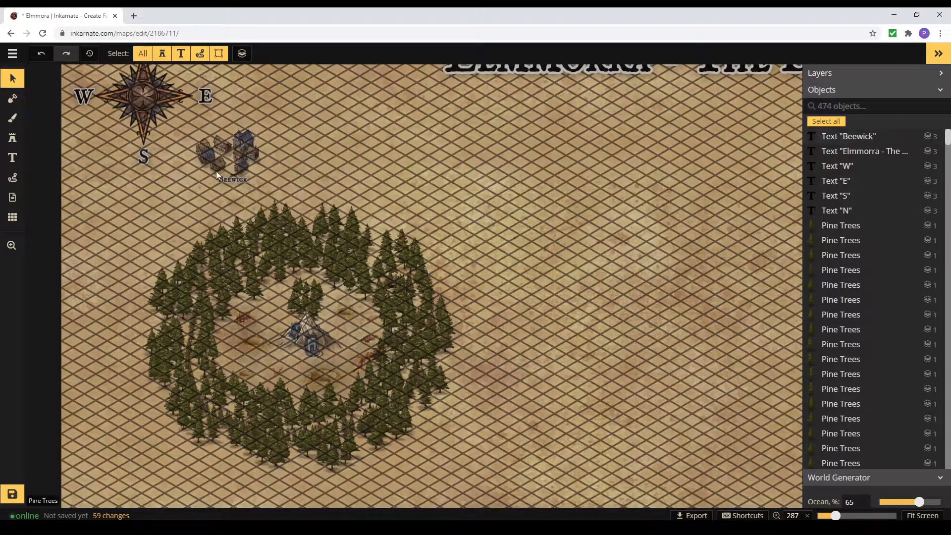
# Step: Shift the town stamp closer to the forest and move the Beewick label above it
pyautogui.click(429, 490)
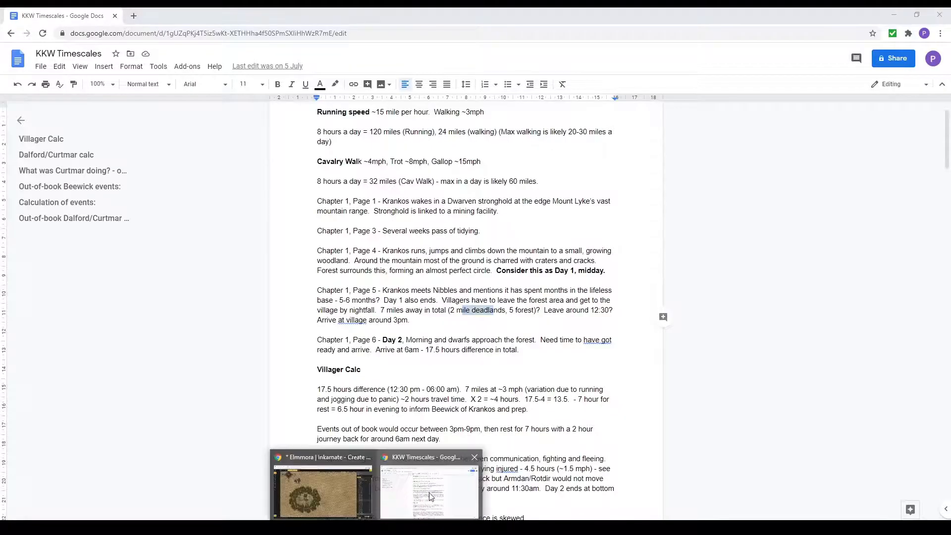
pyautogui.click(323, 493)
pyautogui.click(233, 186)
pyautogui.click(267, 174)
pyautogui.moveTo(267, 174); pyautogui.dragTo(203, 154)
# Step: Delete stray pine trees along the northern and northwestern inner edge of the forest ring
pyautogui.click(304, 271)
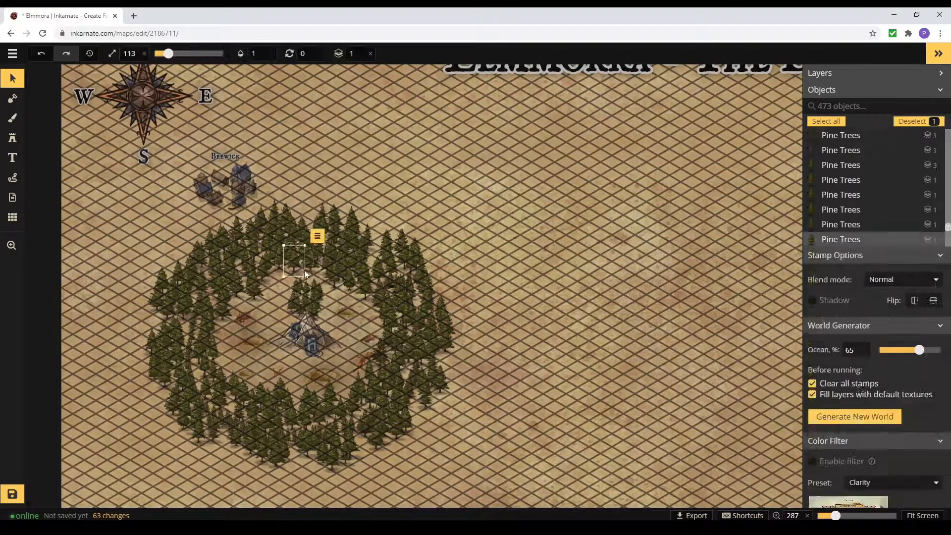
pyautogui.press('Delete')
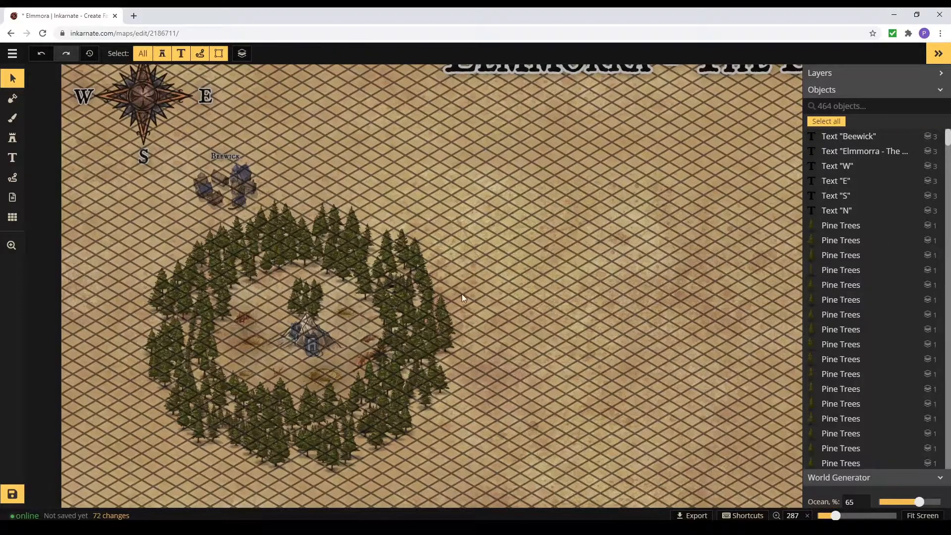
pyautogui.click(246, 271)
pyautogui.press('Delete')
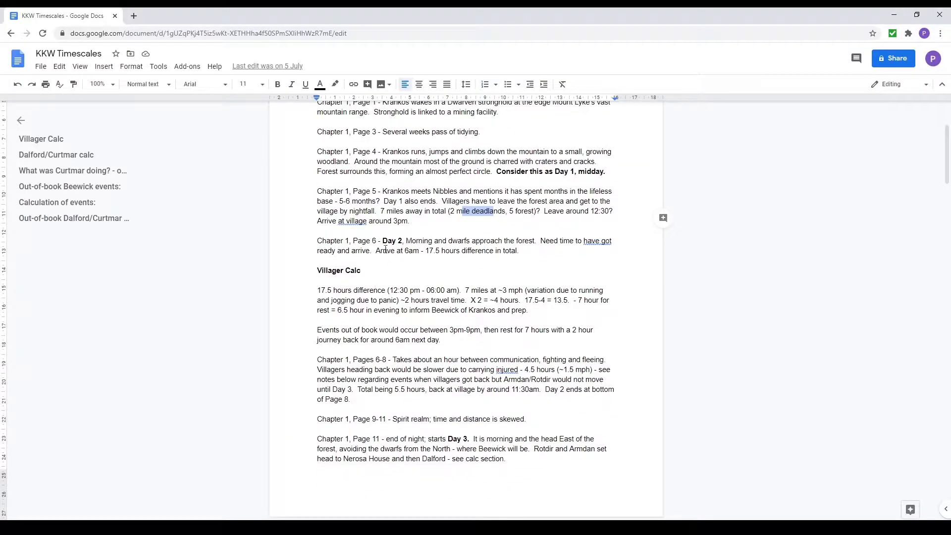
# Step: Review the Chapter 1 travel notes in the KKW Timescales document on Beewick's distance from the mountain and compare them with the map
pyautogui.scroll(-1, 510, 265)
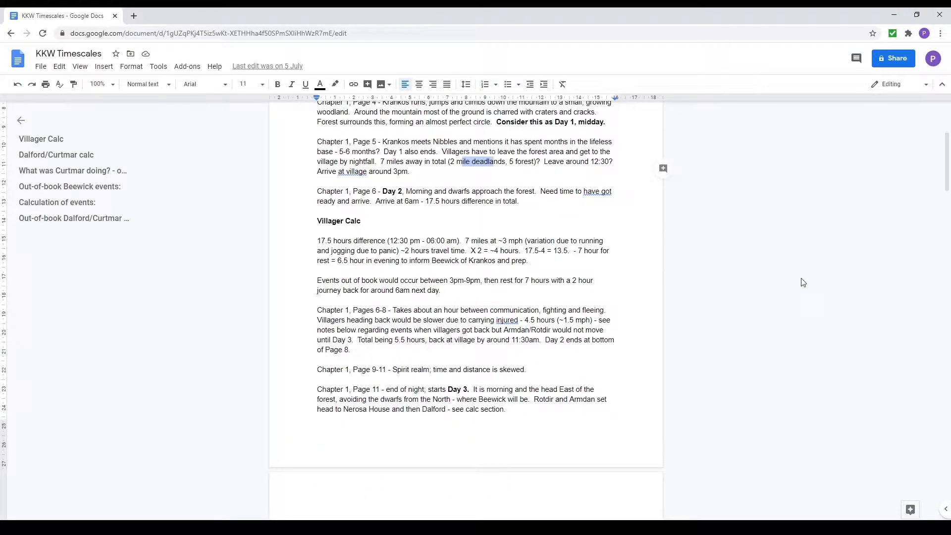
pyautogui.scroll(-1, 624, 252)
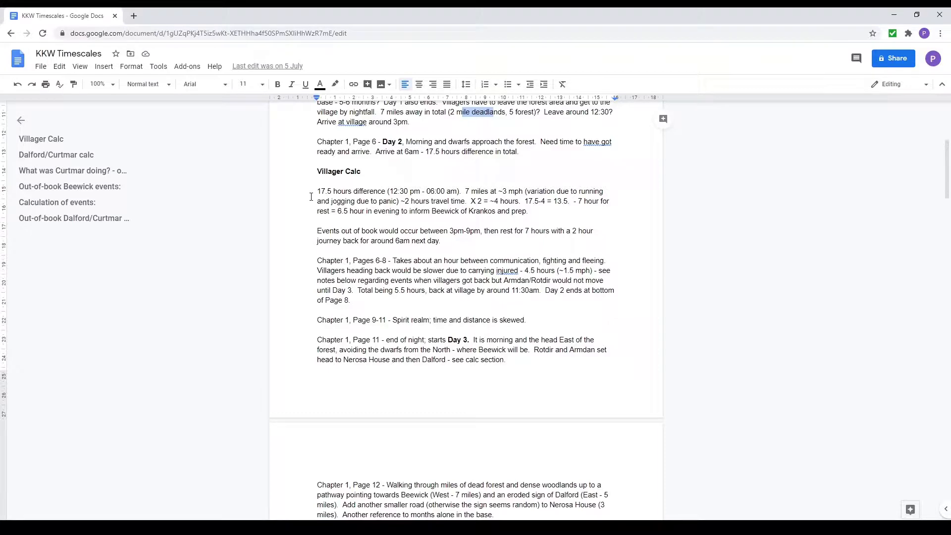
pyautogui.hotkey('alt', 'Tab')
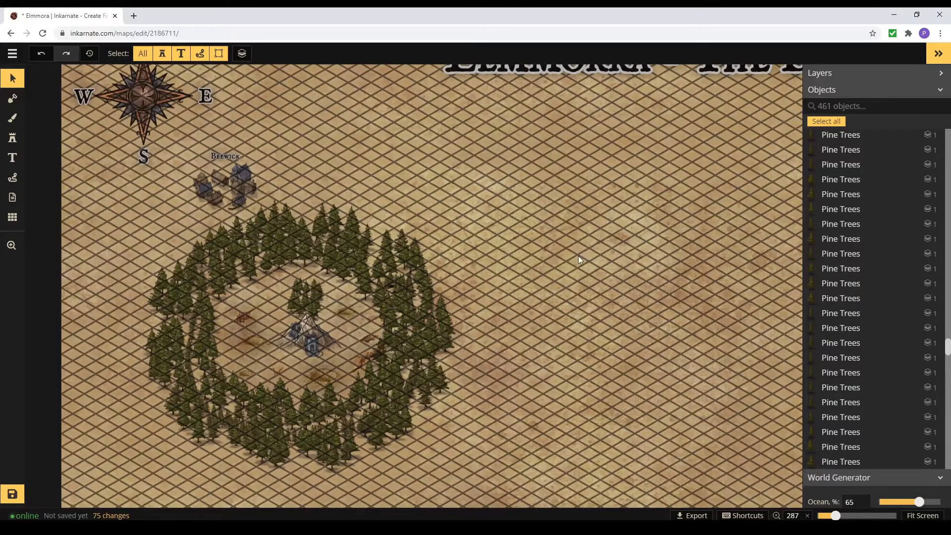
pyautogui.scroll(-5, 578, 255)
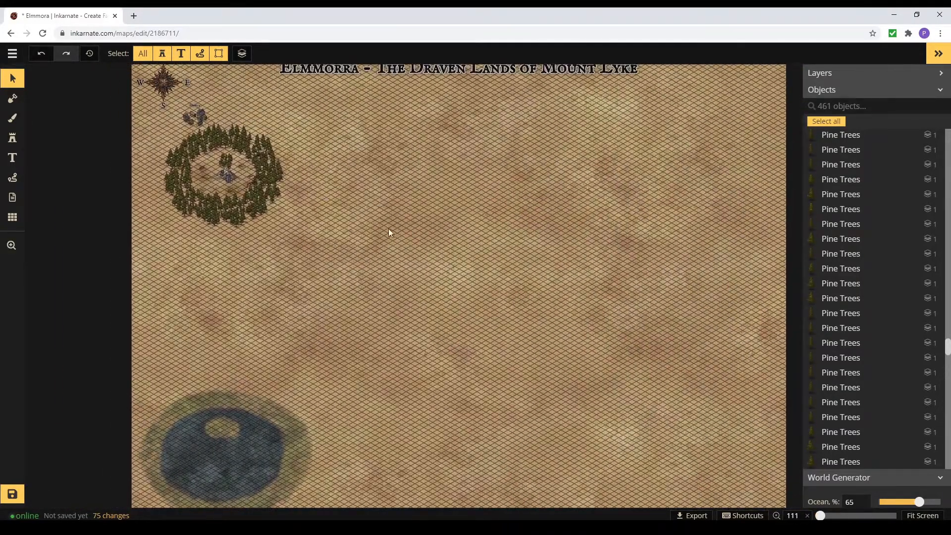
pyautogui.scroll(4, 390, 237)
pyautogui.hotkey('alt', 'Tab')
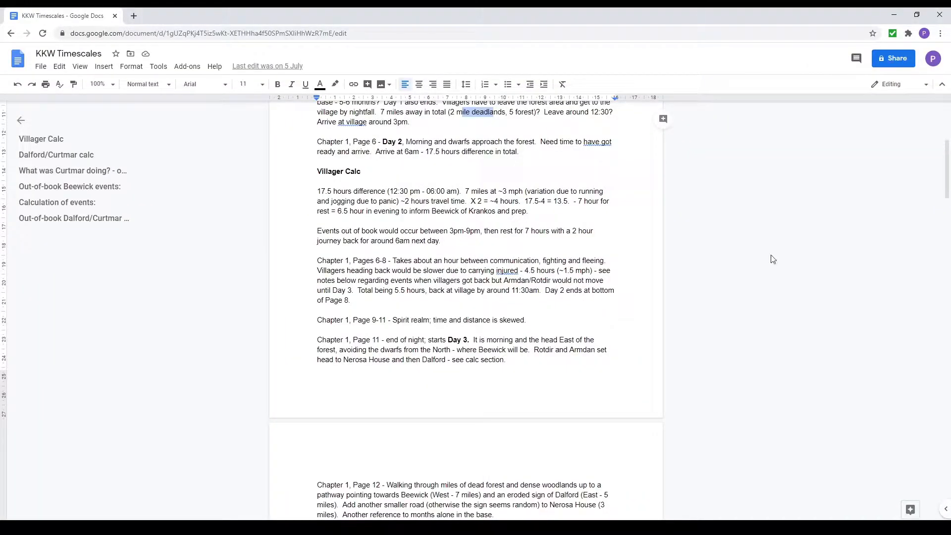
pyautogui.scroll(-1, 758, 263)
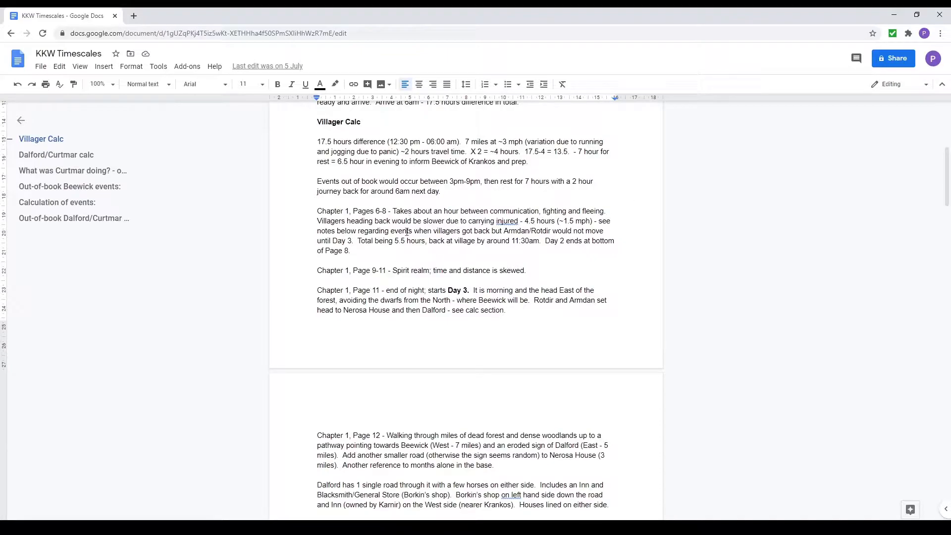
pyautogui.scroll(2, 747, 283)
pyautogui.moveTo(384, 162); pyautogui.dragTo(438, 162)
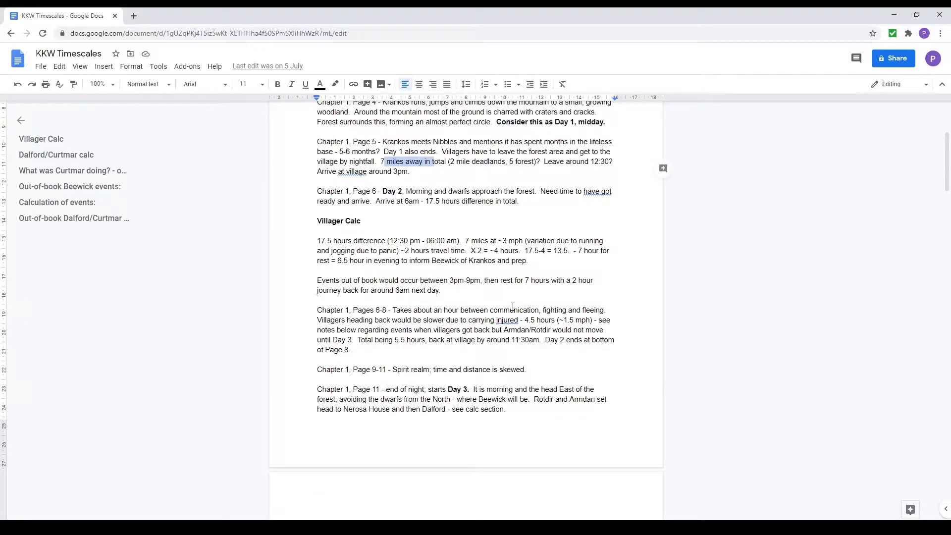
# Step: Check the Chapter 1, Page 11–12 notes for directions and distances to Beewick, Dalford and Nerosa House against the map's compass
pyautogui.scroll(-4, 495, 302)
pyautogui.tripleClick(312, 178)
pyautogui.scroll(-1, 552, 244)
pyautogui.click(474, 147)
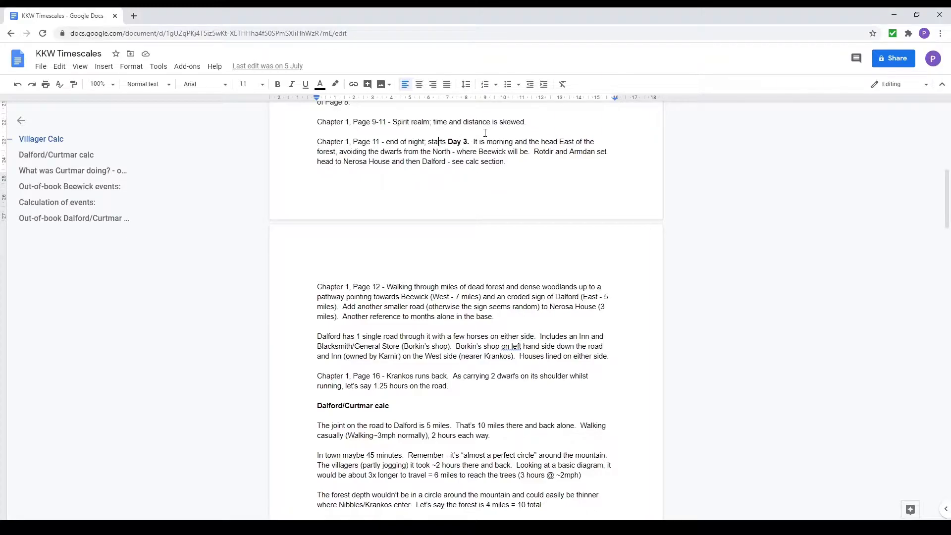
pyautogui.moveTo(342, 162); pyautogui.dragTo(419, 162)
pyautogui.scroll(-3, 446, 248)
pyautogui.hotkey('alt', 'Tab')
pyautogui.click(376, 527)
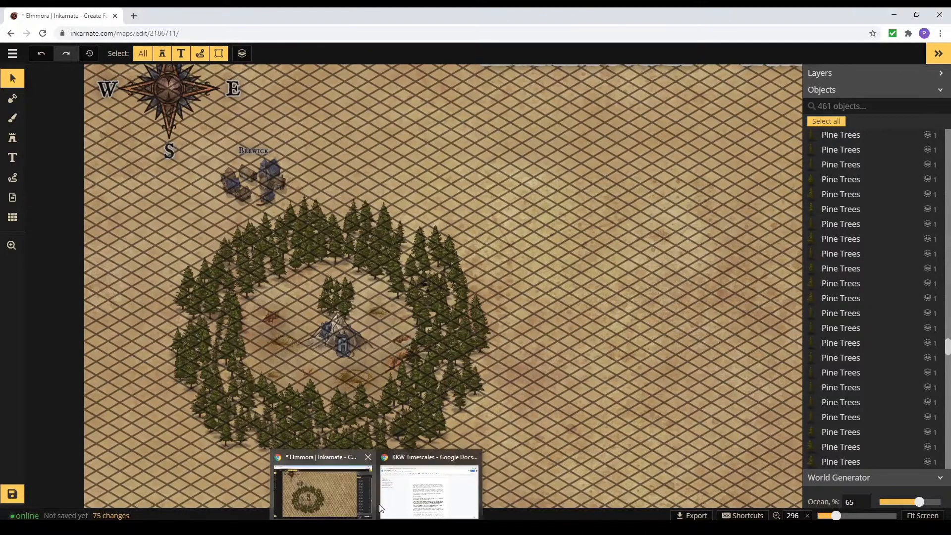
pyautogui.click(428, 488)
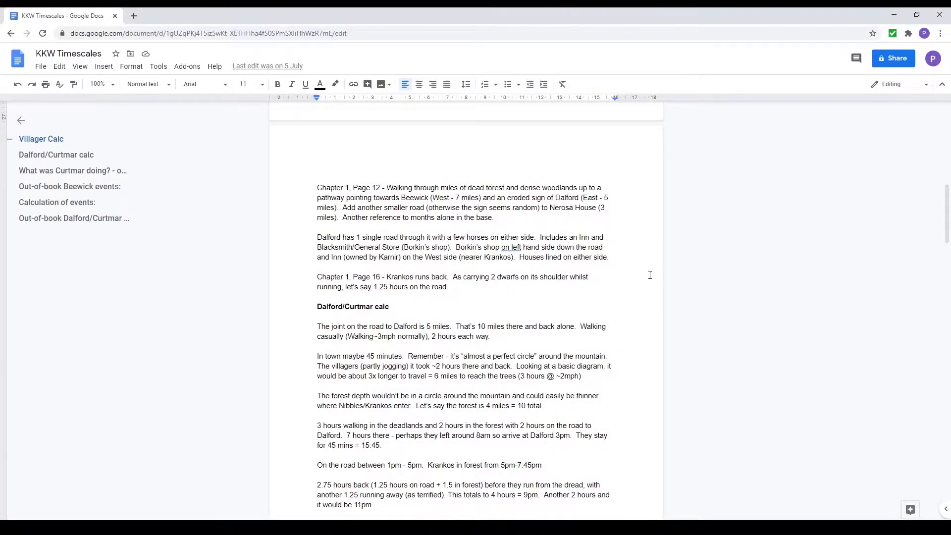
pyautogui.moveTo(583, 198); pyautogui.dragTo(607, 200)
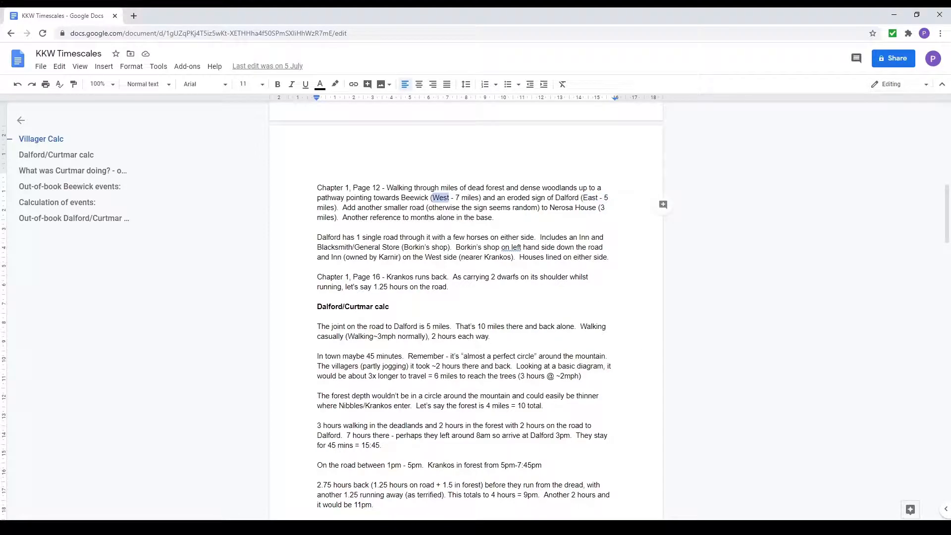
pyautogui.hotkey('alt', 'Tab')
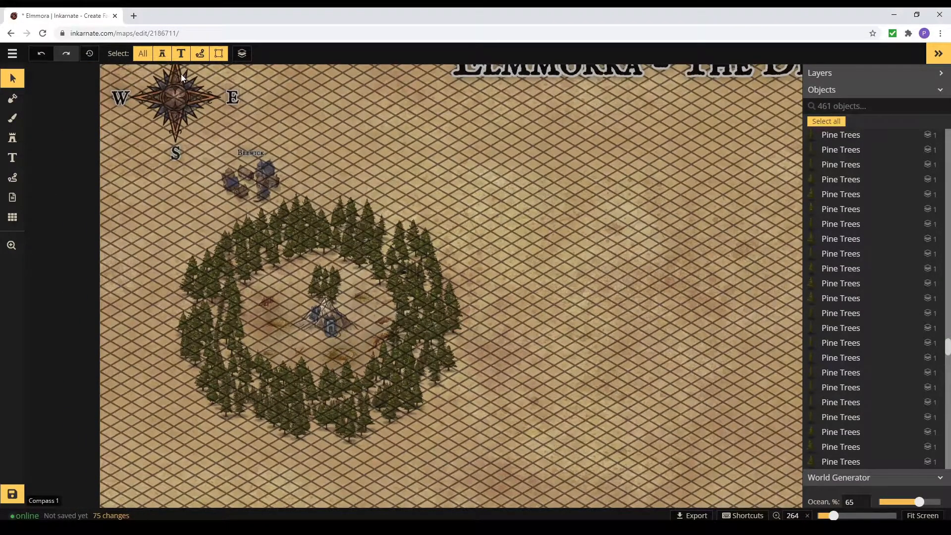
pyautogui.moveTo(453, 180); pyautogui.dragTo(413, 224)
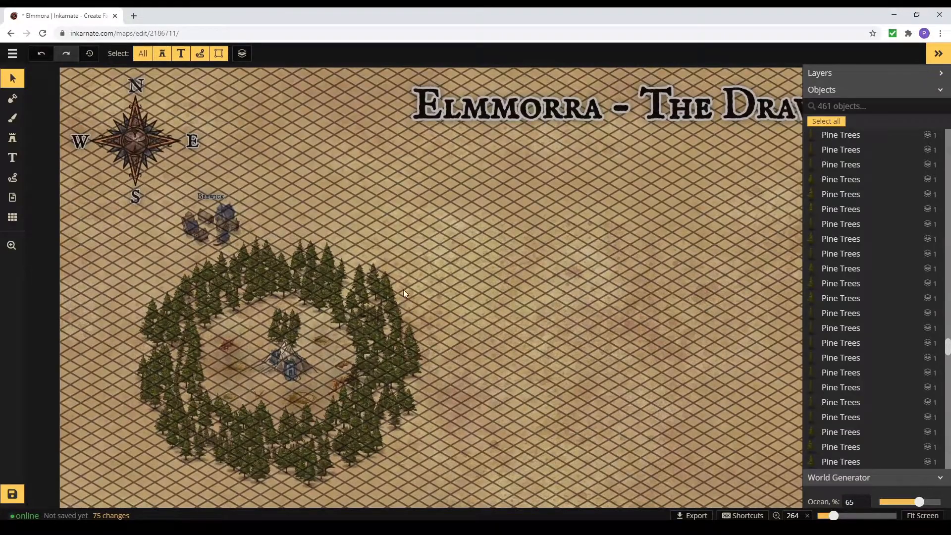
pyautogui.hotkey('alt', 'Tab')
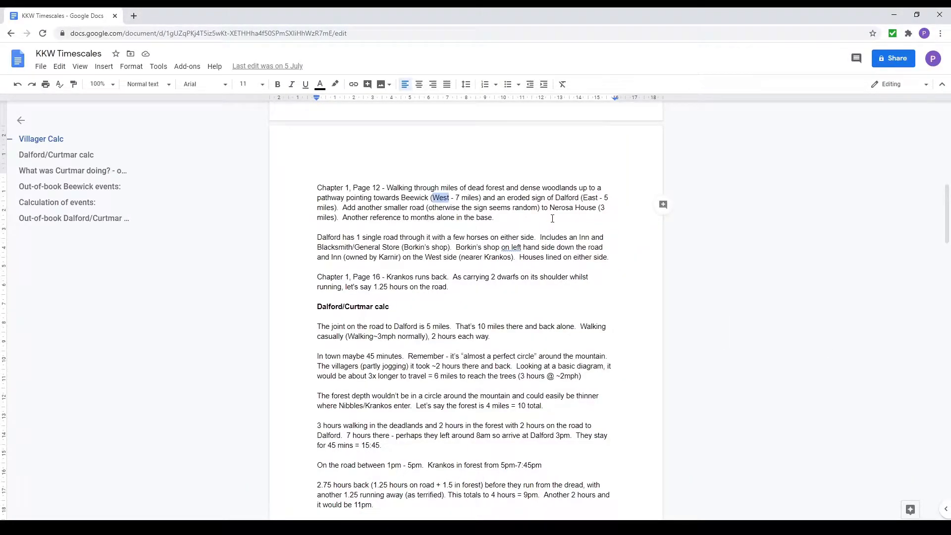
# Step: Replace "horses" with "houses" in the notes' description of Dalford's single road and check the rest of the paragraph
pyautogui.moveTo(328, 242); pyautogui.dragTo(492, 238)
pyautogui.click(490, 237)
pyautogui.press('BackSpace')
pyautogui.press('BackSpace')
pyautogui.press('BackSpace')
pyautogui.press('BackSpace')
pyautogui.write('uses')
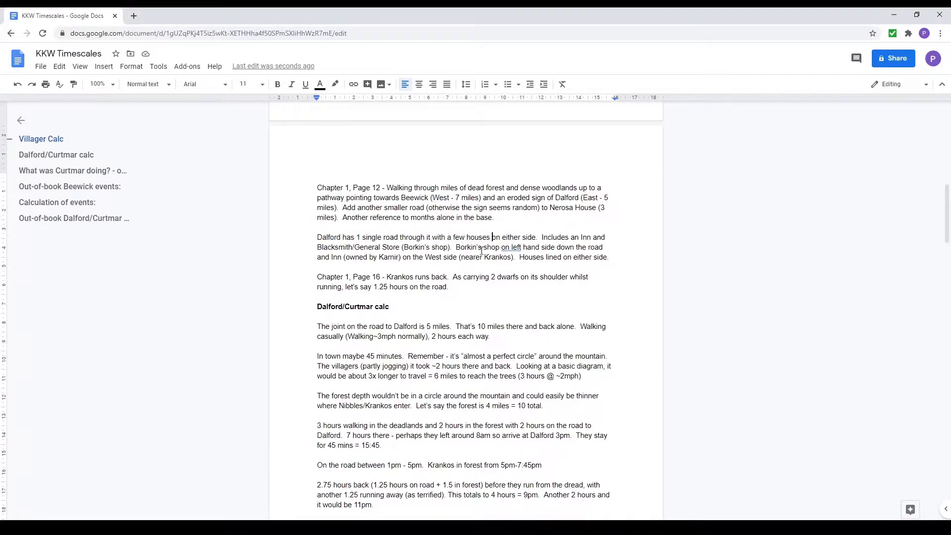
pyautogui.moveTo(535, 259); pyautogui.dragTo(597, 260)
# Step: Switch back to the Inkarnate map and draw a curved white path from Beewick around the forest's northeastern side
pyautogui.moveTo(377, 525)
pyautogui.click(330, 488)
pyautogui.click(864, 92)
pyautogui.click(864, 93)
pyautogui.moveTo(236, 218)
pyautogui.mouseDown()
pyautogui.moveTo(381, 247)
pyautogui.moveTo(417, 283)
pyautogui.mouseUp()
# Step: Give the path square line caps and set its blend mode to Luminosity
pyautogui.click(828, 261)
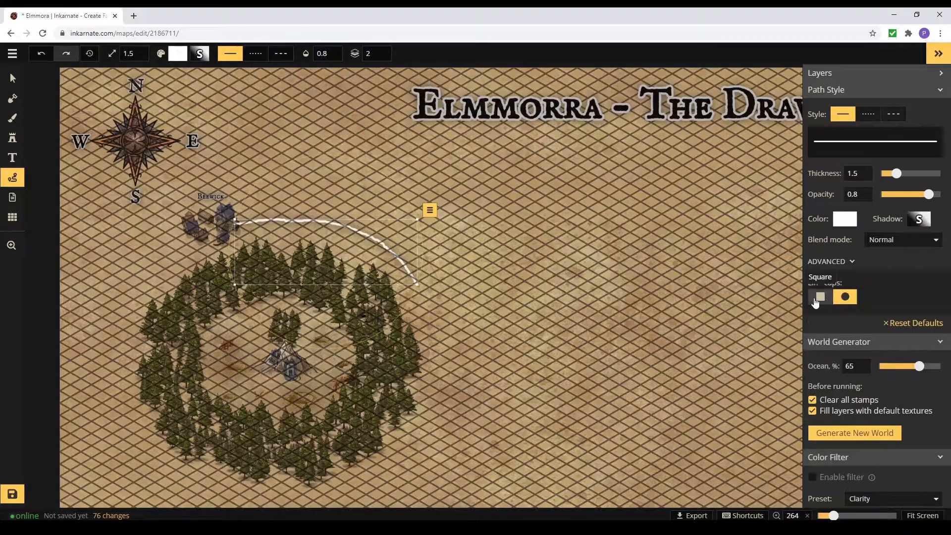
pyautogui.click(902, 240)
pyautogui.click(881, 306)
pyautogui.press('Down')
pyautogui.press('Down')
pyautogui.press('Down')
pyautogui.press('Down')
pyautogui.press('Down')
pyautogui.press('Down')
pyautogui.press('Down')
pyautogui.press('Down')
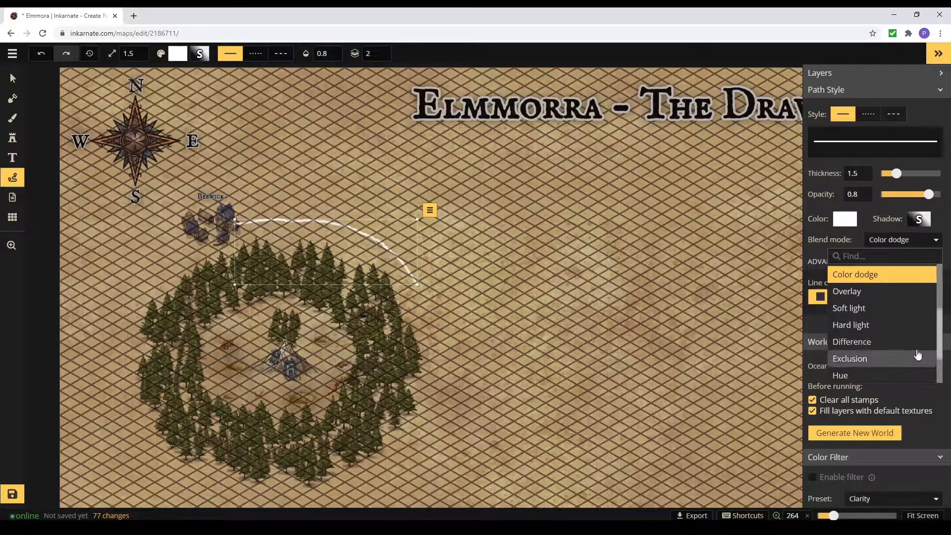
pyautogui.press('Down')
pyautogui.press('Down')
pyautogui.press('Down')
pyautogui.press('Down')
pyautogui.press('Down')
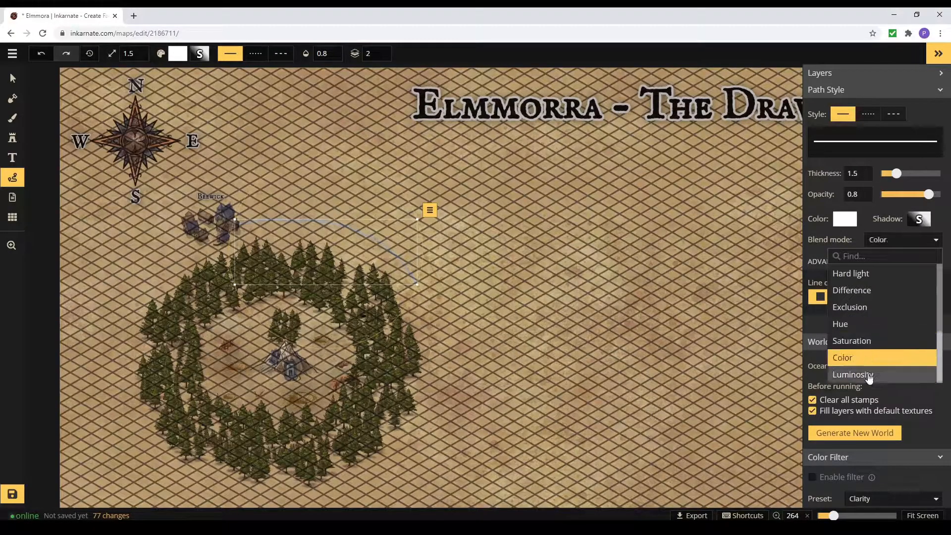
pyautogui.press('Return')
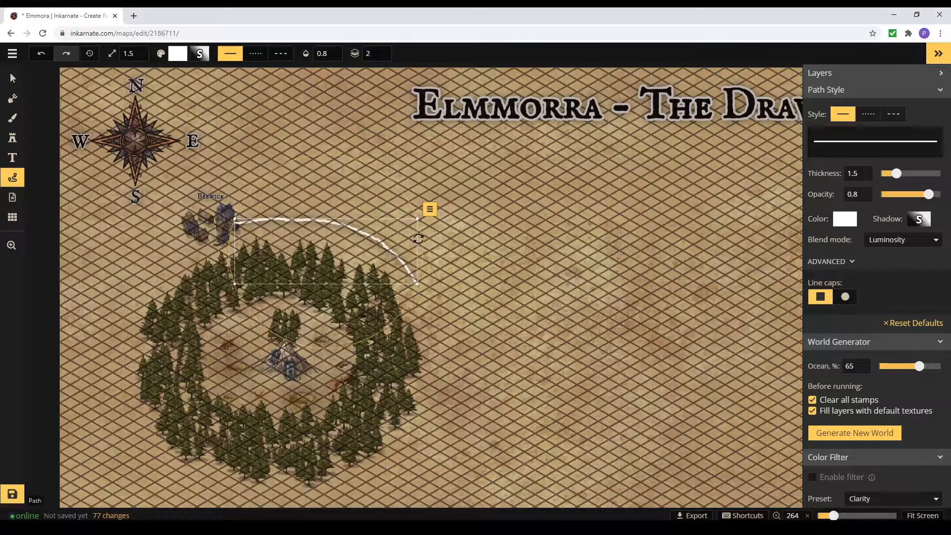
# Step: Delete the white path and set the path color to black
pyautogui.press('Delete')
pyautogui.click(848, 218)
pyautogui.moveTo(812, 213); pyautogui.dragTo(877, 254)
pyautogui.click(861, 221)
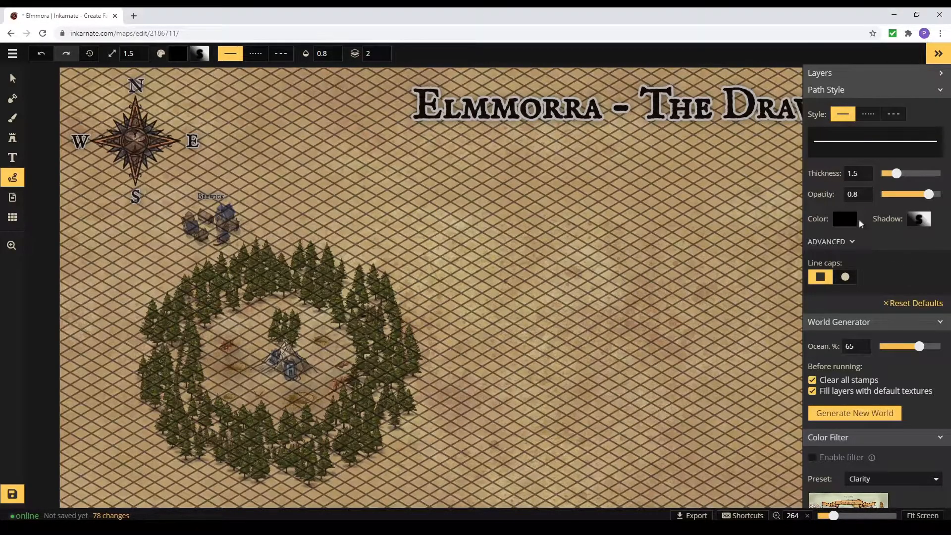
# Step: Compare path thicknesses with test strokes northeast of the forest, undo the strokes, and set the thickness to 1
pyautogui.moveTo(897, 174); pyautogui.dragTo(906, 175)
pyautogui.moveTo(399, 225); pyautogui.dragTo(421, 245)
pyautogui.click(41, 54)
pyautogui.moveTo(904, 175); pyautogui.dragTo(890, 174)
pyautogui.moveTo(397, 215); pyautogui.dragTo(453, 236)
pyautogui.click(41, 55)
# Step: Compare path opacities with test strokes, undo the strokes, and set the opacity to 0.7
pyautogui.moveTo(929, 194); pyautogui.dragTo(922, 194)
pyautogui.moveTo(422, 203); pyautogui.dragTo(499, 282)
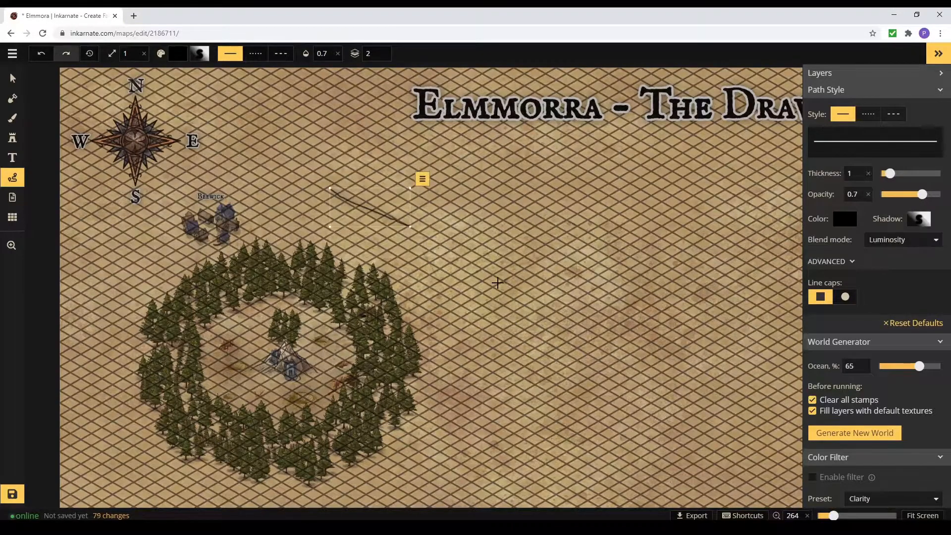
pyautogui.click(41, 55)
pyautogui.moveTo(922, 194); pyautogui.dragTo(941, 194)
pyautogui.moveTo(313, 208); pyautogui.dragTo(362, 230)
pyautogui.click(42, 54)
pyautogui.moveTo(940, 194); pyautogui.dragTo(922, 194)
# Step: Draw a short test path east from Beewick and toggle the grid off and on to judge the line
pyautogui.moveTo(244, 218); pyautogui.dragTo(286, 220)
pyautogui.click(12, 217)
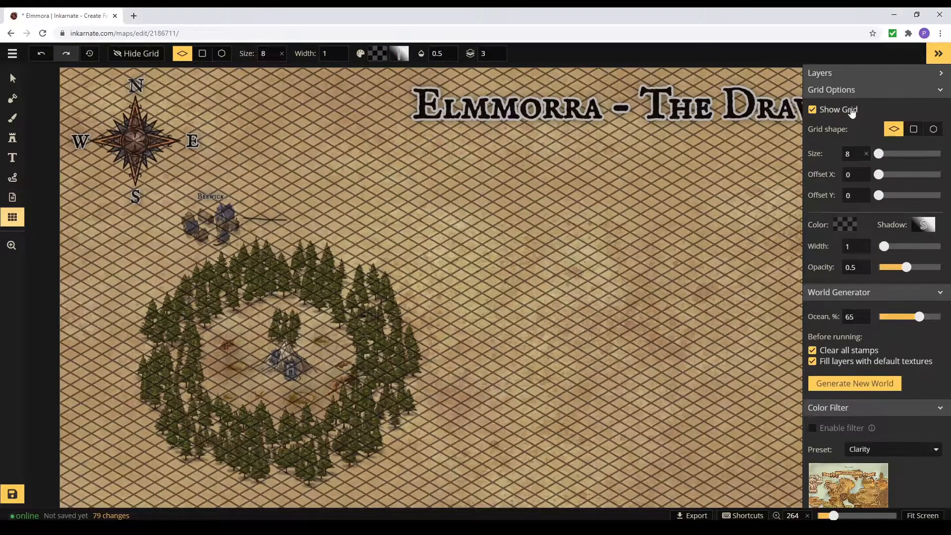
pyautogui.click(836, 113)
pyautogui.click(836, 113)
pyautogui.click(137, 55)
pyautogui.click(137, 55)
# Step: Delete the short test path and draw a curved path from Beewick around the forest's eastern edge to its southeastern side
pyautogui.click(12, 179)
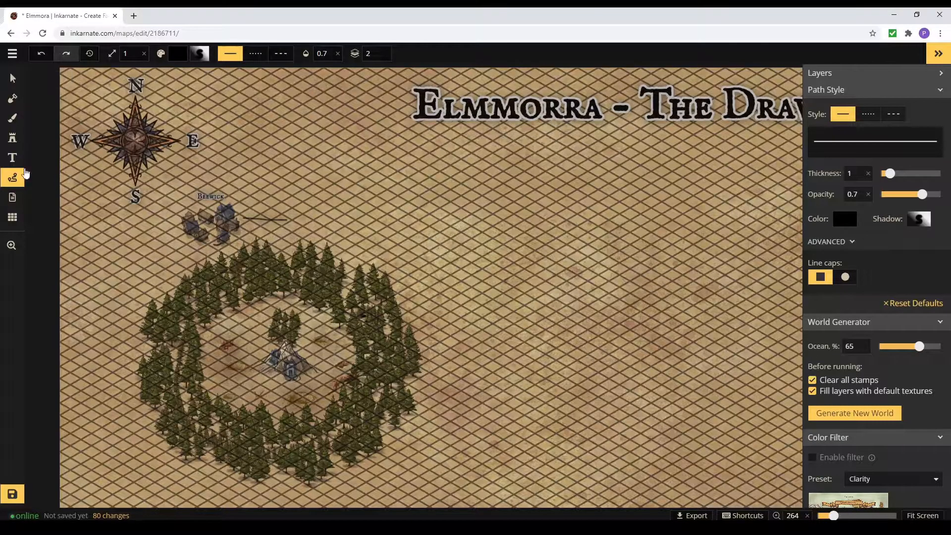
pyautogui.rightClick(282, 218)
pyautogui.click(315, 322)
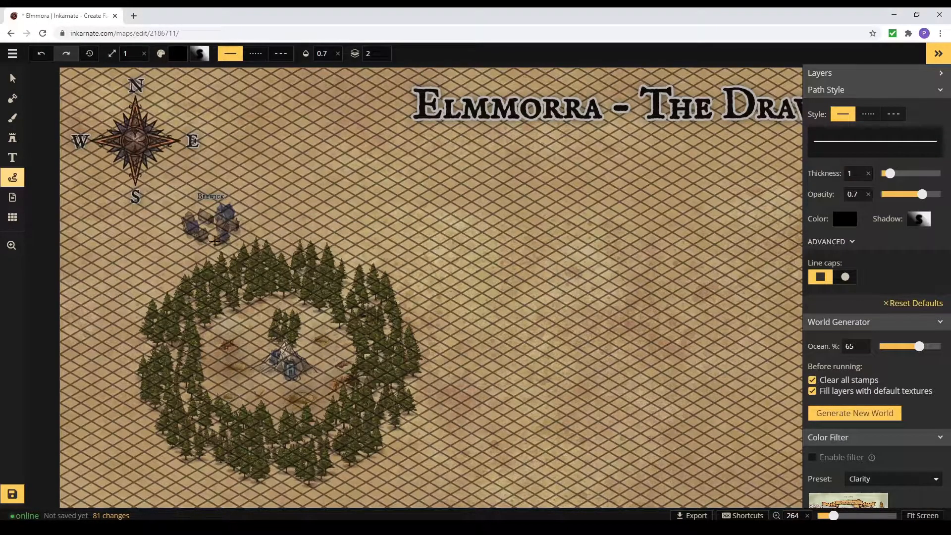
pyautogui.moveTo(212, 245)
pyautogui.mouseDown()
pyautogui.moveTo(305, 228)
pyautogui.moveTo(403, 265)
pyautogui.moveTo(431, 417)
pyautogui.mouseUp()
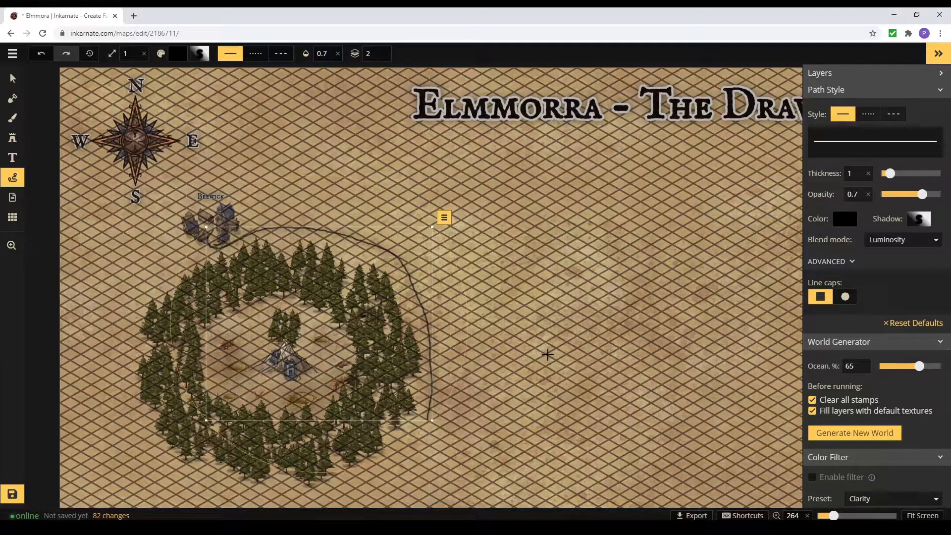
# Step: Remove the curved path, set the path style to dashed with gap length 3.5, dash length 6.5 and opacity 0.8, and save the map
pyautogui.click(893, 113)
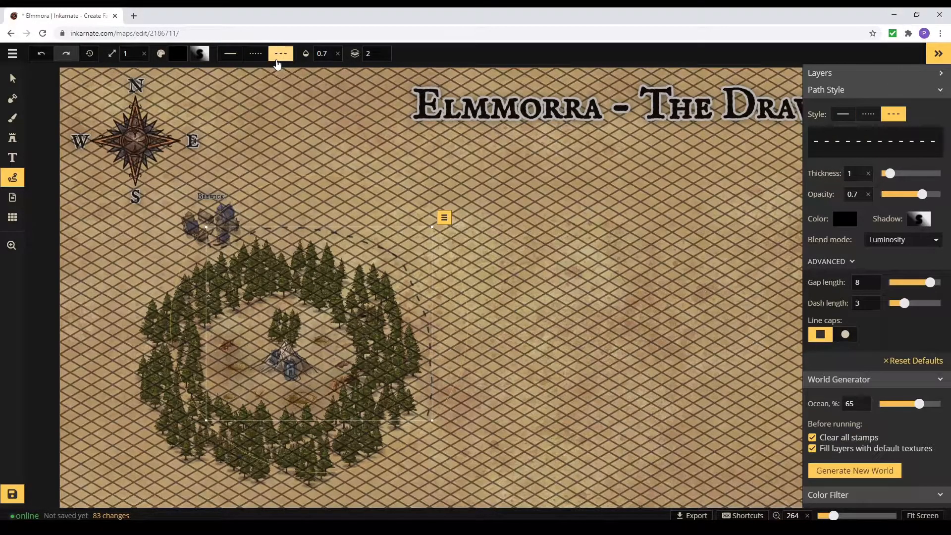
pyautogui.hotkey('ctrl', 'z')
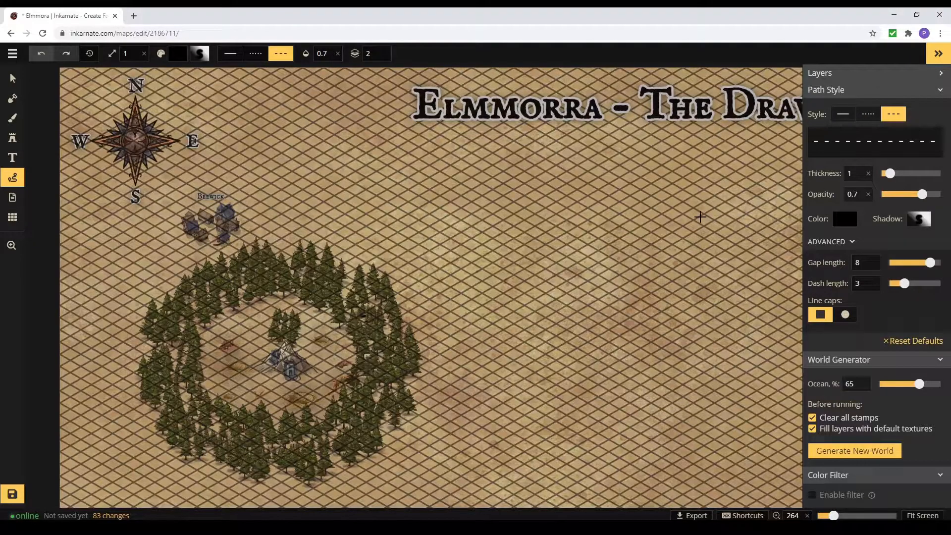
pyautogui.moveTo(918, 285); pyautogui.dragTo(922, 284)
pyautogui.hotkey('ctrl', 's')
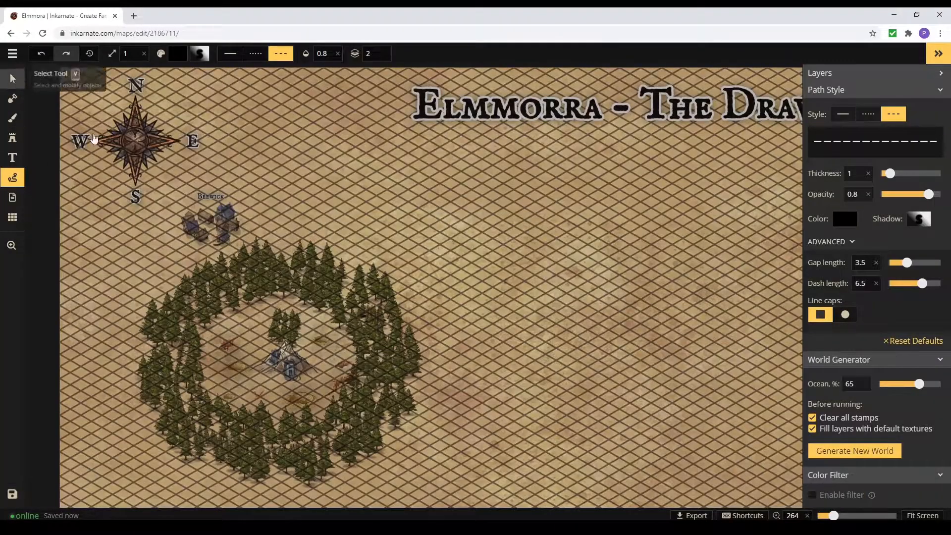
pyautogui.click(13, 78)
pyautogui.click(246, 208)
pyautogui.click(329, 185)
pyautogui.click(211, 216)
pyautogui.click(905, 279)
pyautogui.click(351, 189)
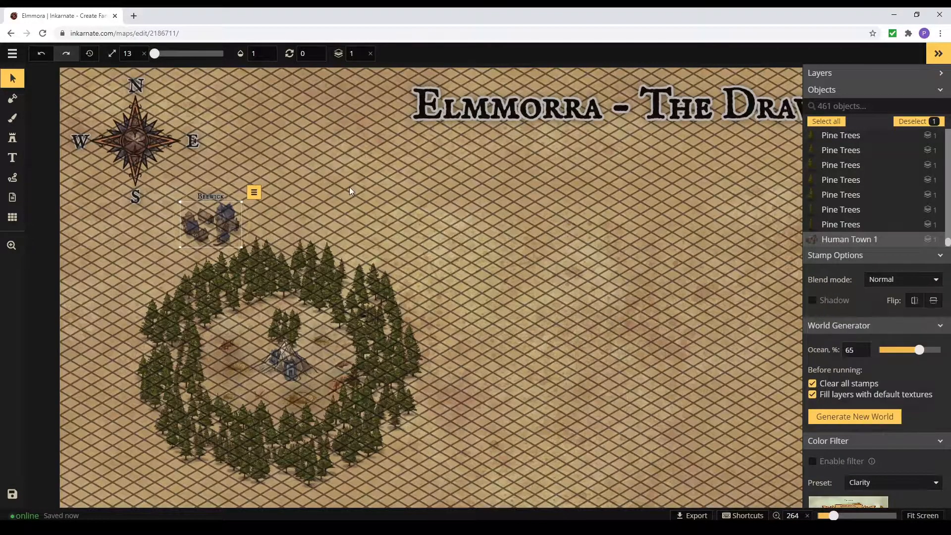
pyautogui.click(349, 191)
# Step: Add a note on the town titled Beewick, describing it as home to many of the first antagonists from an anti-construct group
pyautogui.click(12, 197)
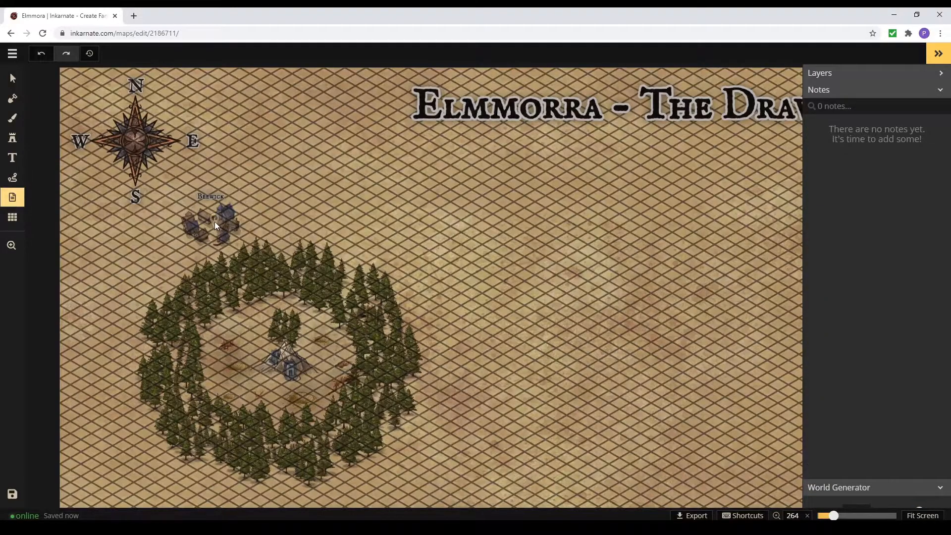
pyautogui.click(216, 226)
pyautogui.write('Town is where')
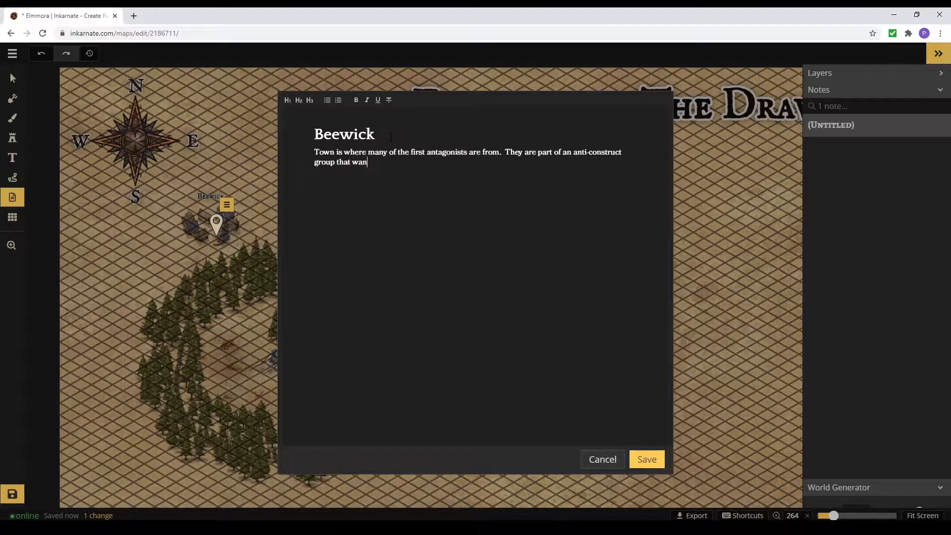
pyautogui.click(646, 459)
# Step: Add a note titled Dalford just east of the forest
pyautogui.click(453, 370)
pyautogui.click(464, 348)
pyautogui.write('Dalford')
pyautogui.click(653, 460)
# Step: Draw a dashed path at opacity 0.9 from Beewick along the forest's northern edge to its northeastern edge, replacing a first attempt
pyautogui.click(13, 178)
pyautogui.click(12, 197)
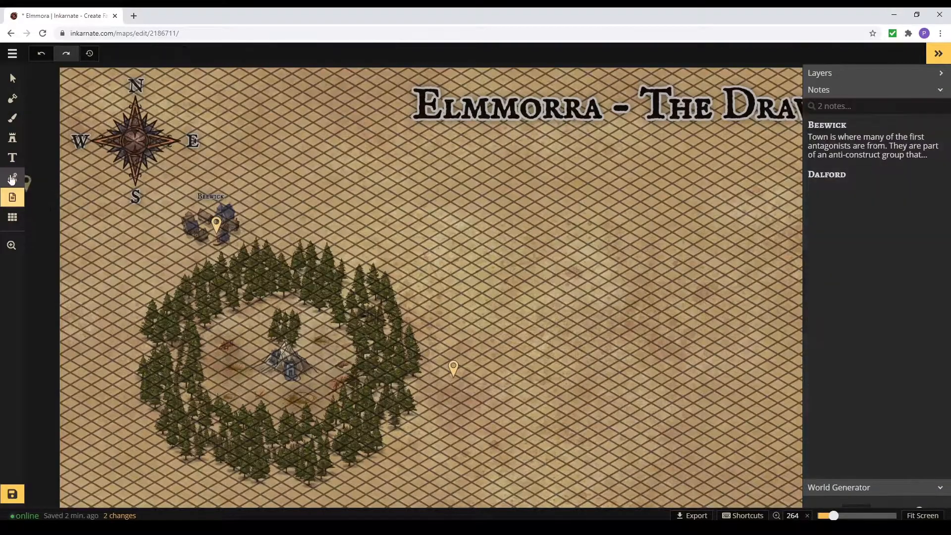
pyautogui.click(12, 177)
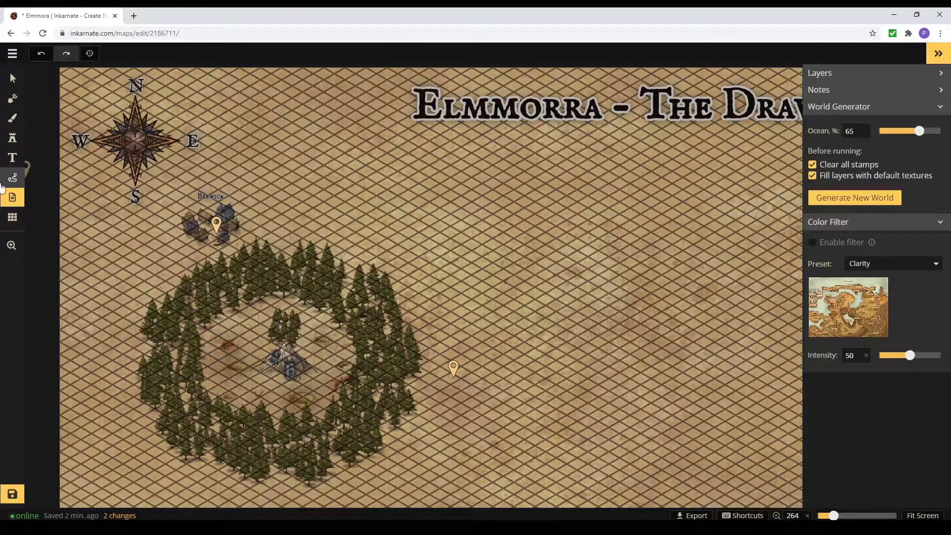
pyautogui.doubleClick(381, 257)
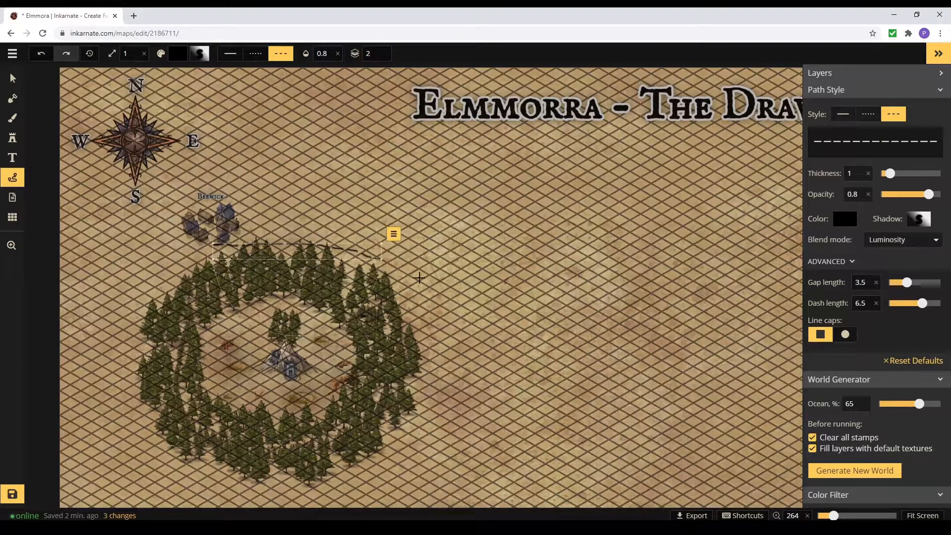
pyautogui.press('Delete')
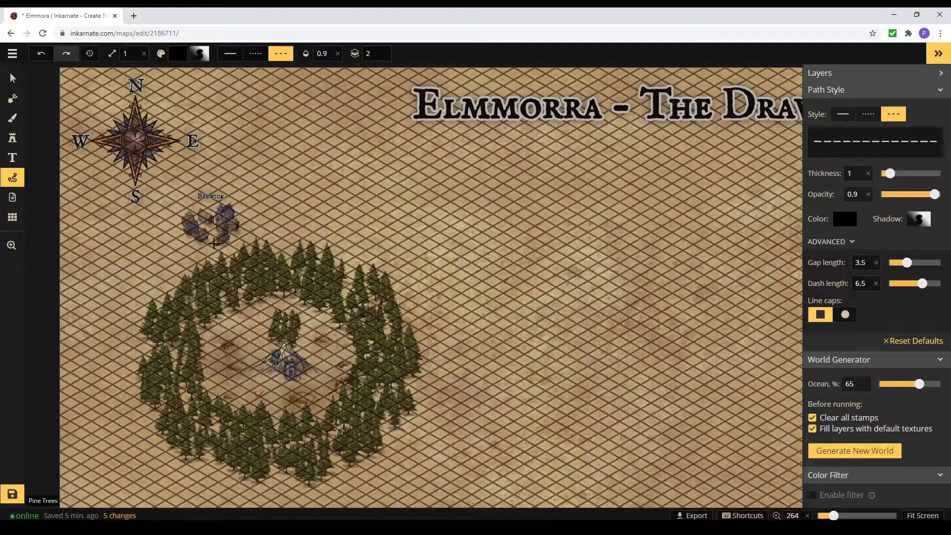
pyautogui.moveTo(332, 248); pyautogui.dragTo(382, 267)
# Step: Select the dashed path and inspect its object layer along with the foreground and background layers
pyautogui.click(13, 78)
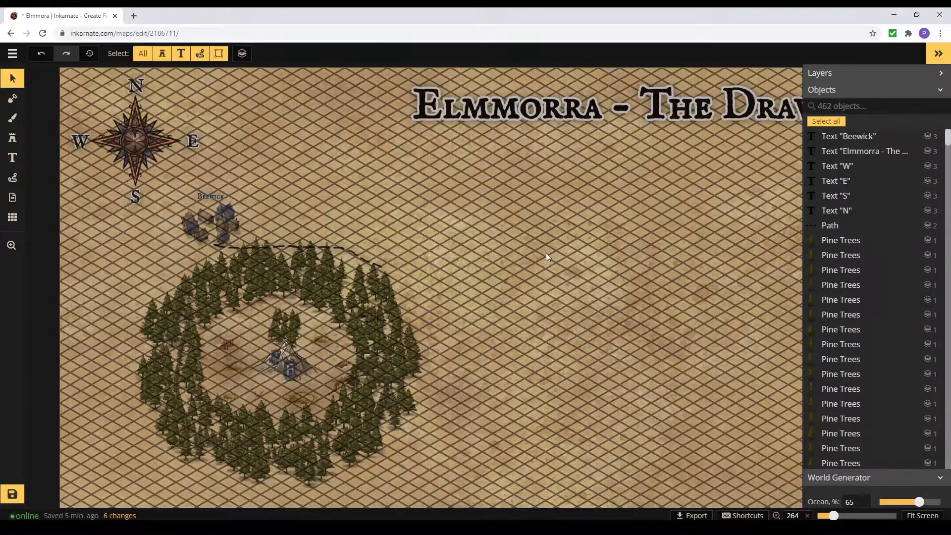
pyautogui.scroll(-2, 792, 151)
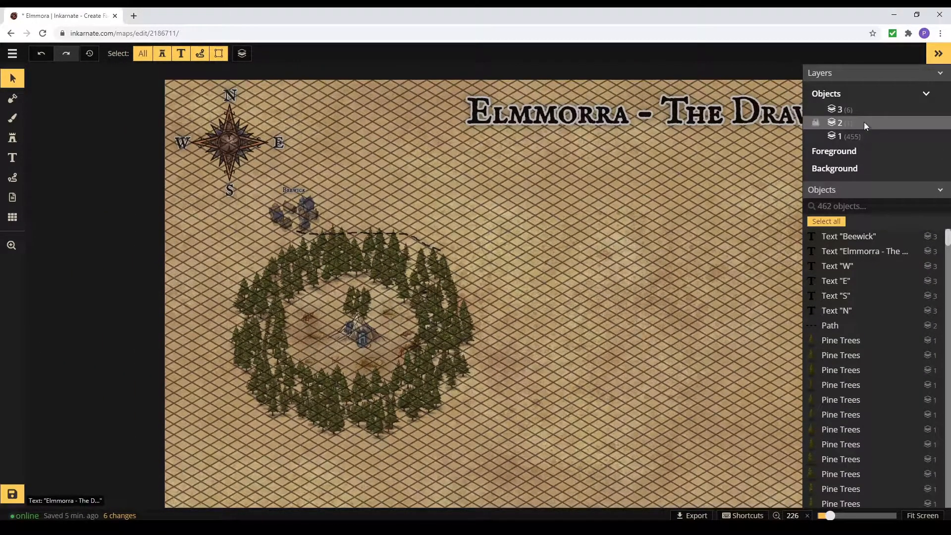
pyautogui.click(904, 325)
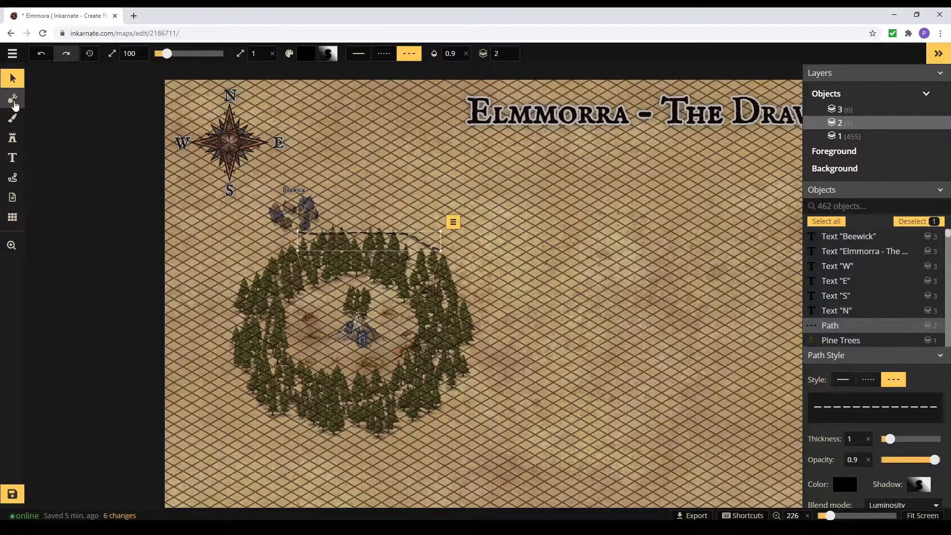
pyautogui.click(940, 152)
pyautogui.click(940, 152)
pyautogui.click(942, 170)
pyautogui.click(942, 170)
pyautogui.rightClick(820, 122)
pyautogui.click(815, 121)
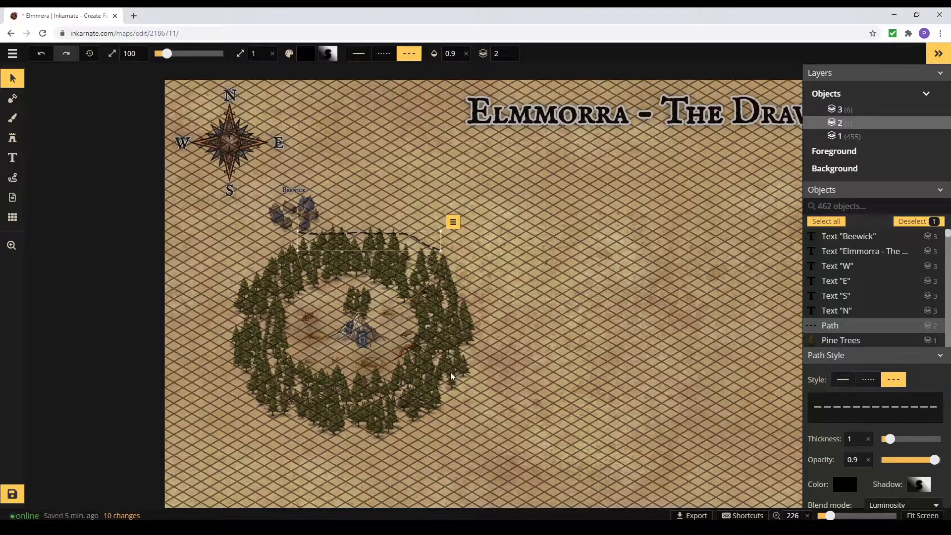
# Step: Select a pine tree and the Beewick town stamp to compare their layers with the path's layer
pyautogui.scroll(2, 463, 385)
pyautogui.click(872, 339)
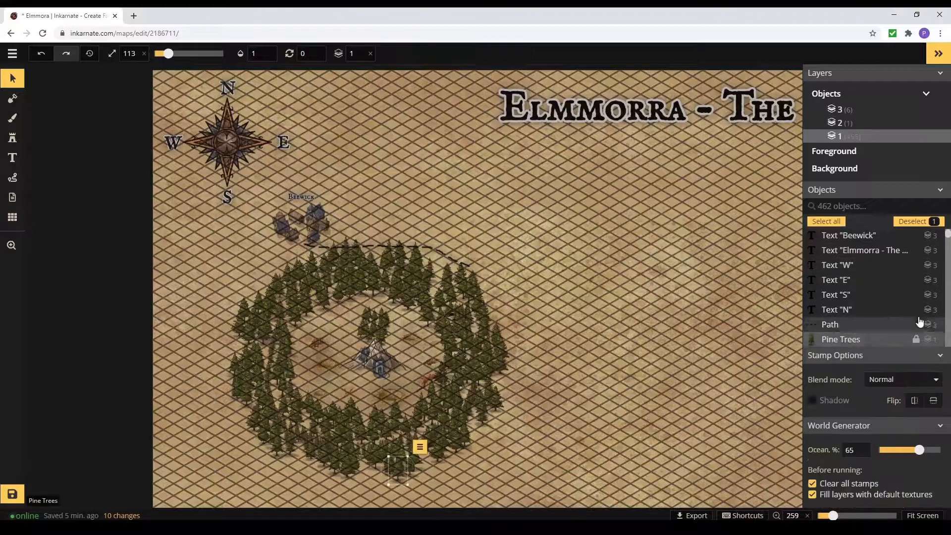
pyautogui.scroll(-2, 918, 325)
pyautogui.moveTo(285, 241); pyautogui.dragTo(383, 301)
pyautogui.click(481, 225)
pyautogui.click(619, 167)
pyautogui.click(313, 245)
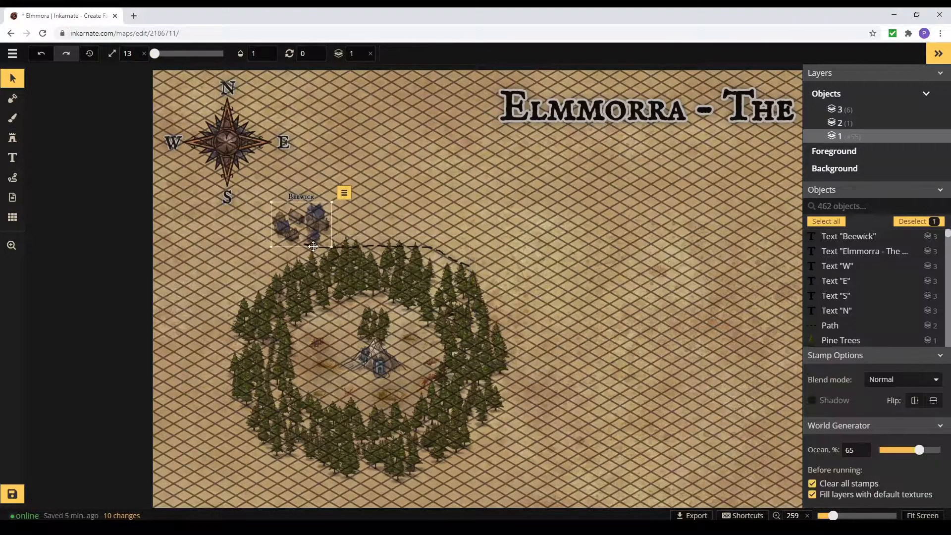
# Step: Move the dashed path to layer 0, beneath the town and the trees
pyautogui.click(316, 246)
pyautogui.click(482, 233)
pyautogui.click(538, 300)
pyautogui.click(537, 299)
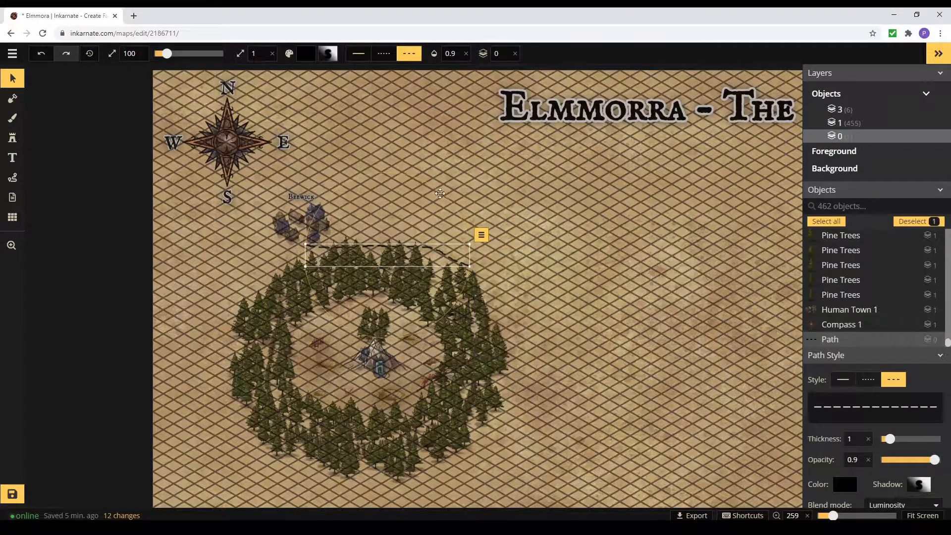
pyautogui.click(602, 256)
# Step: Extend the dashed road southeast from the forest's northeastern edge to a fork with a short northeastern branch and a longer southern branch
pyautogui.press('p')
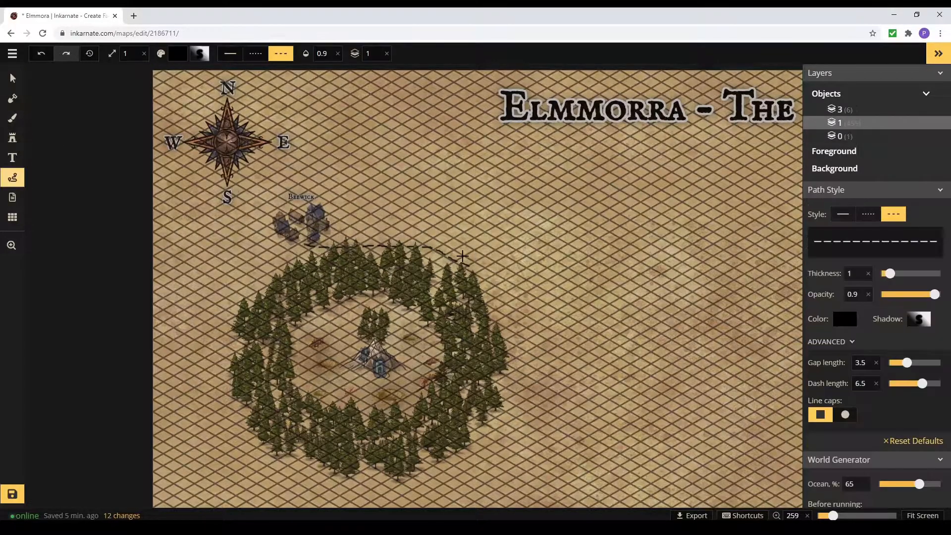
pyautogui.click(468, 265)
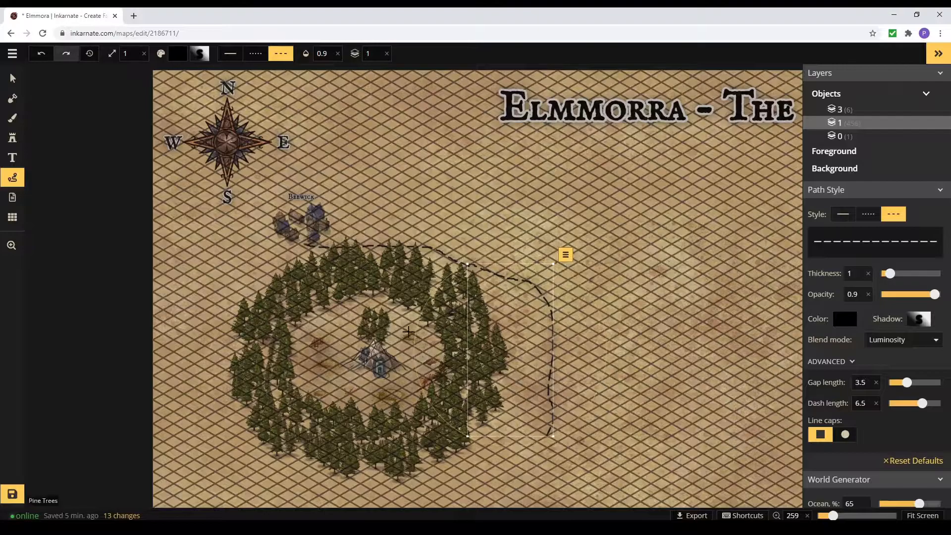
pyautogui.hotkey('ctrl', 'z')
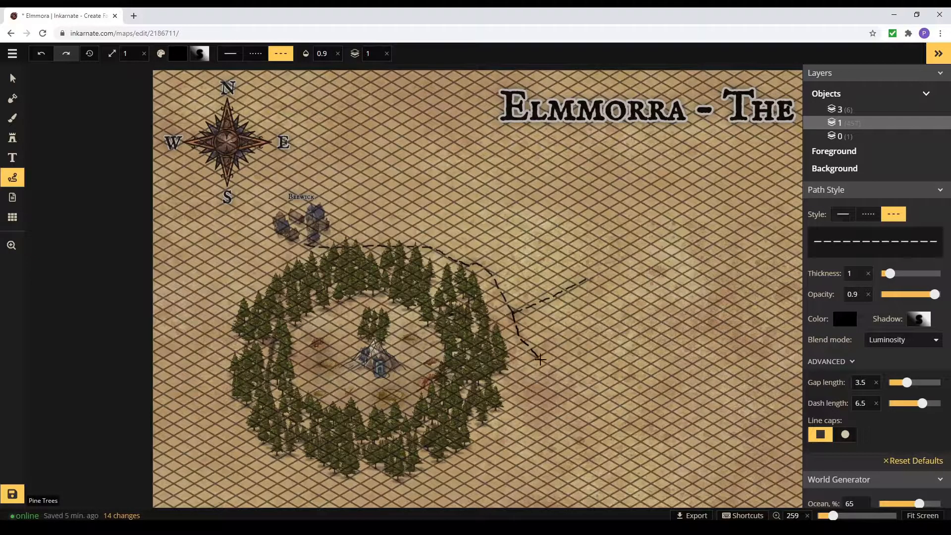
pyautogui.moveTo(559, 477); pyautogui.dragTo(558, 461)
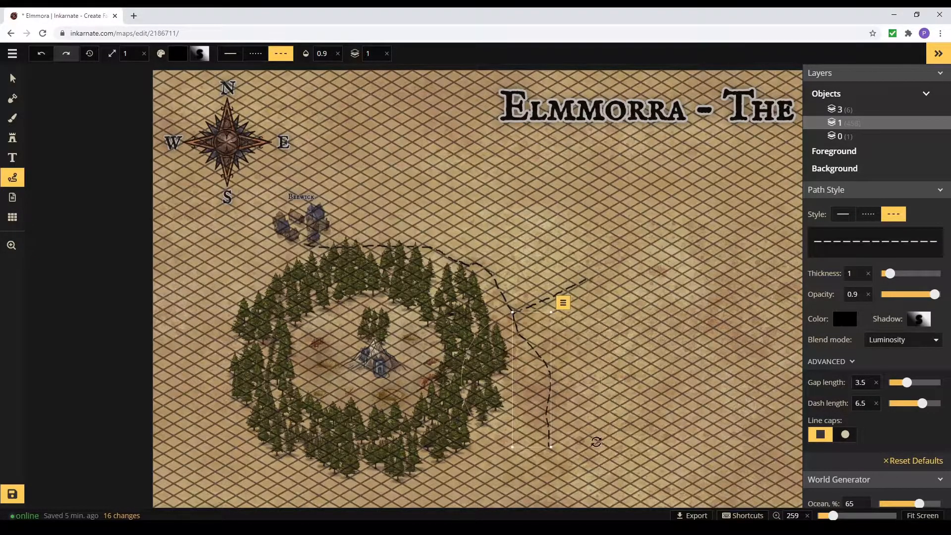
# Step: Place the blue-roofed Inn 6 stamp at size 13 just west of the southern road branch and try its horizontal flip
pyautogui.click(13, 138)
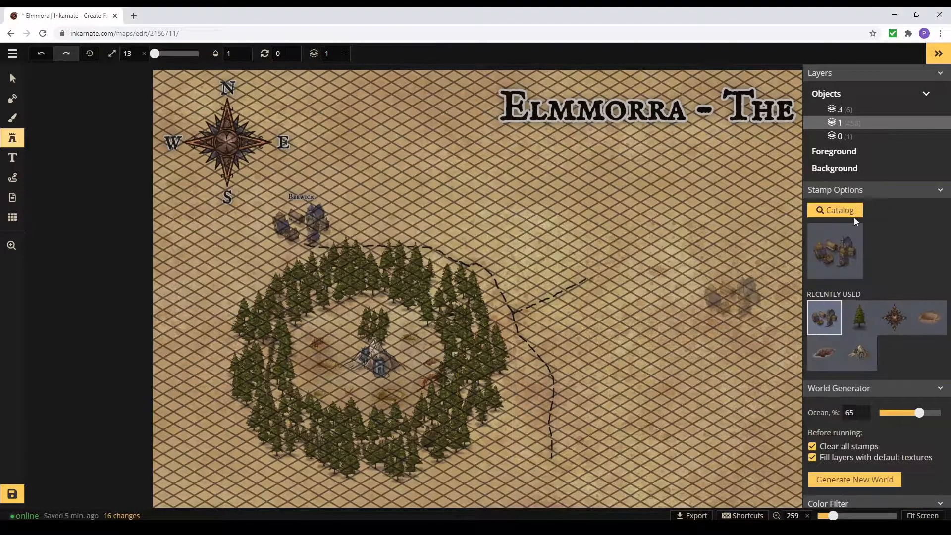
pyautogui.click(838, 211)
pyautogui.moveTo(223, 94); pyautogui.dragTo(135, 99)
pyautogui.write('Inn')
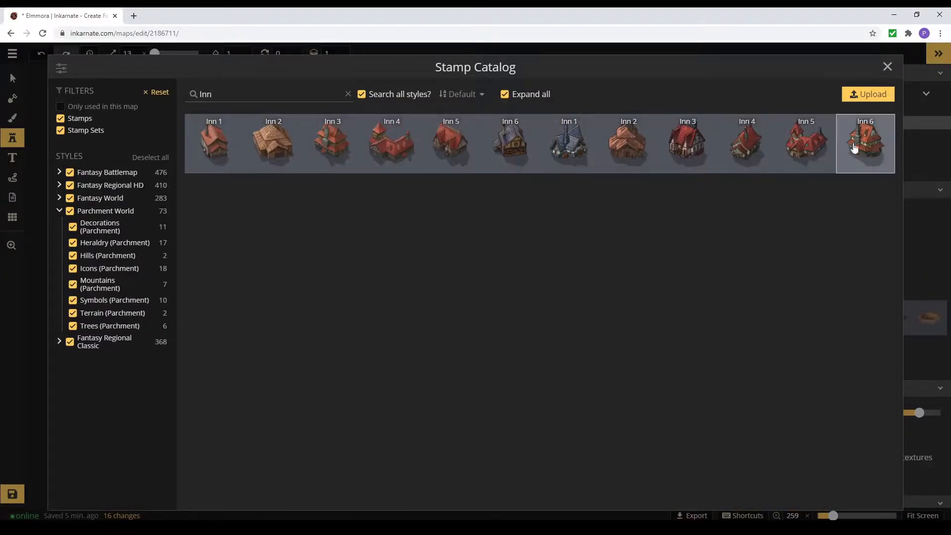
pyautogui.click(521, 153)
pyautogui.scroll(4, 563, 416)
pyautogui.moveTo(563, 416); pyautogui.dragTo(434, 165)
pyautogui.click(395, 191)
pyautogui.click(914, 433)
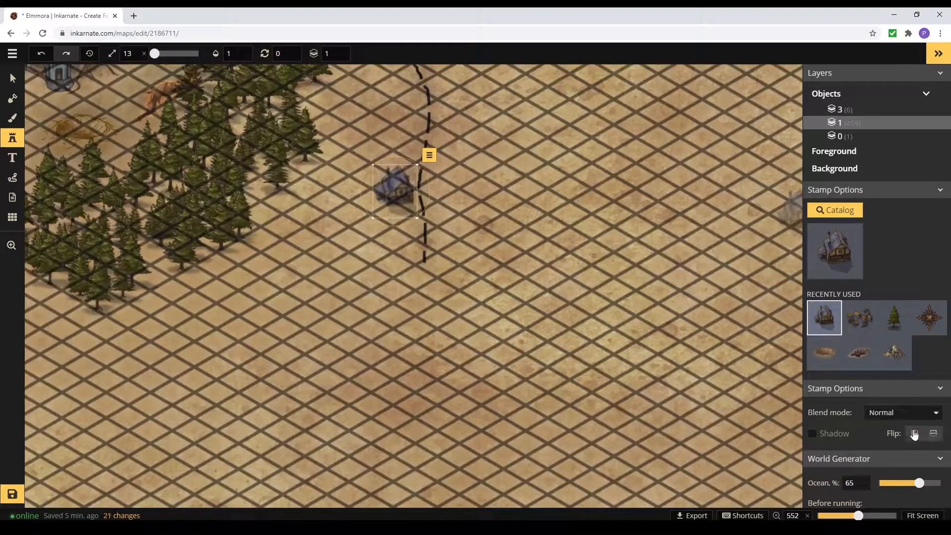
# Step: Search the stamp catalog for Black and Smith to find a blacksmith building
pyautogui.click(834, 210)
pyautogui.press('BackSpace')
pyautogui.press('BackSpace')
pyautogui.press('BackSpace')
pyautogui.write('Black')
pyautogui.press('BackSpace')
pyautogui.press('BackSpace')
pyautogui.press('BackSpace')
pyautogui.press('BackSpace')
pyautogui.press('BackSpace')
pyautogui.write('Smith')
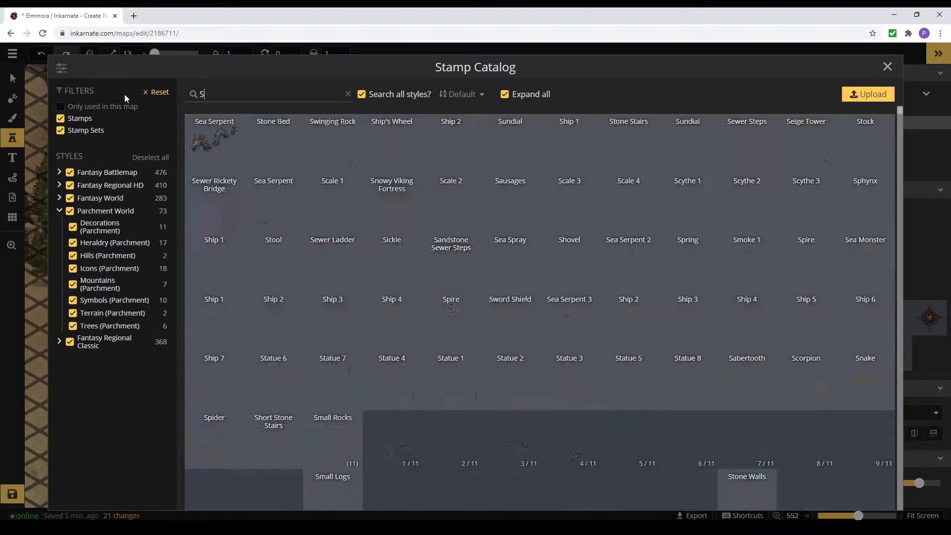
# Step: Search the stamp catalog for Shop and House as alternatives for the blacksmith building
pyautogui.press('BackSpace')
pyautogui.press('BackSpace')
pyautogui.press('BackSpace')
pyautogui.press('BackSpace')
pyautogui.write('hop')
pyautogui.hotkey('ctrl', 'a')
pyautogui.write('House')
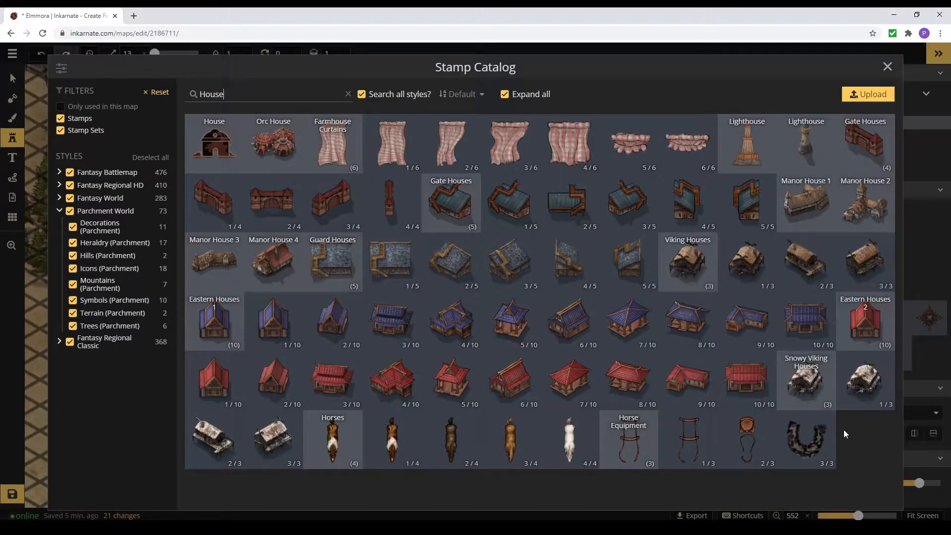
# Step: Search the stamp catalog for Building, look through all the building styles, and search for Anvil
pyautogui.hotkey('ctrl', 'a')
pyautogui.write('Building')
pyautogui.scroll(-2, 699, 397)
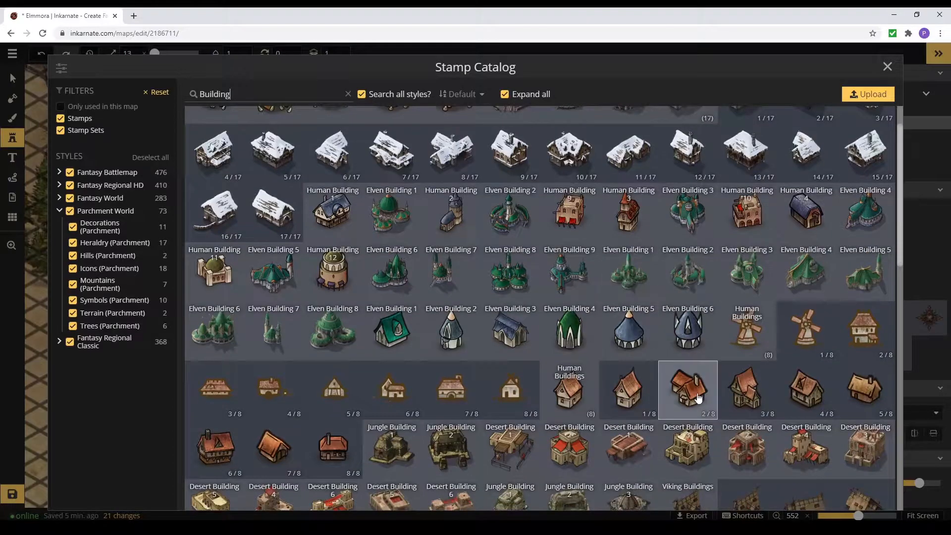
pyautogui.scroll(-5, 698, 397)
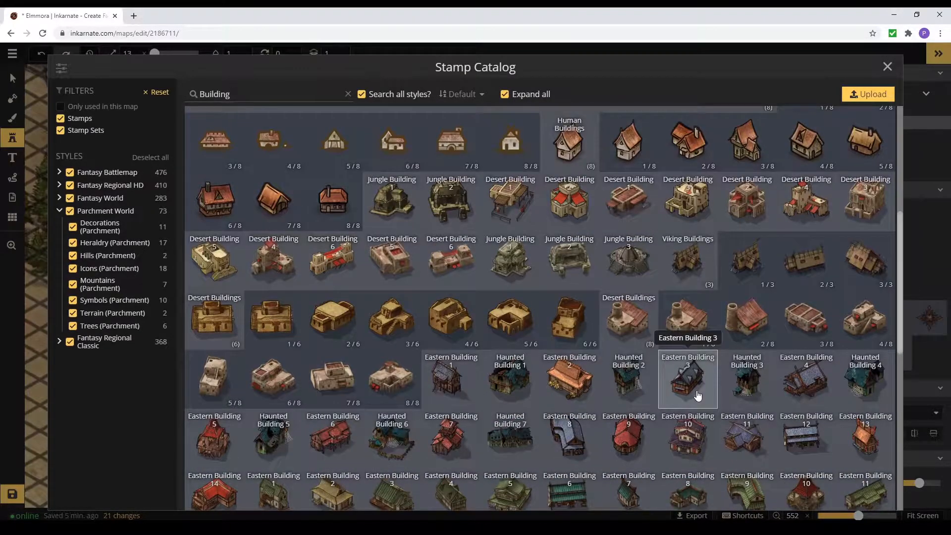
pyautogui.scroll(-3, 698, 395)
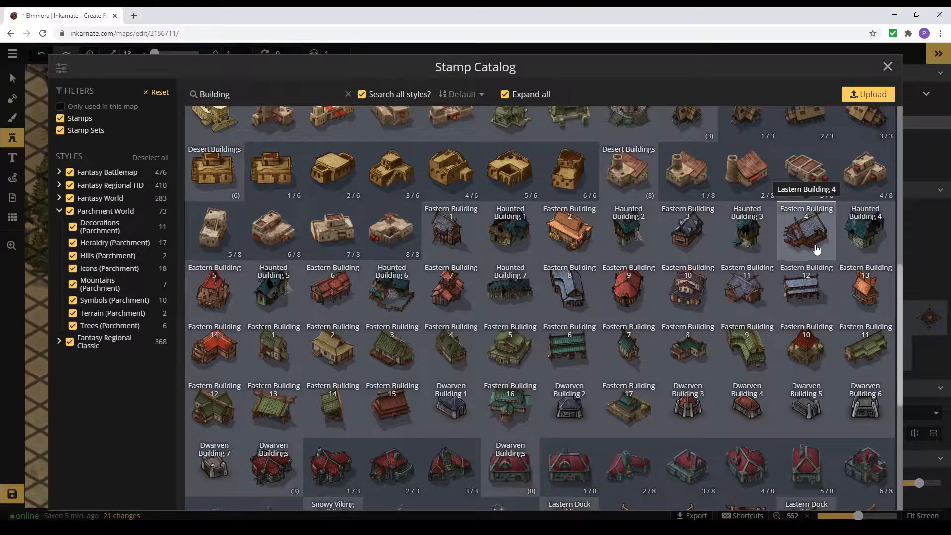
pyautogui.scroll(-4, 675, 346)
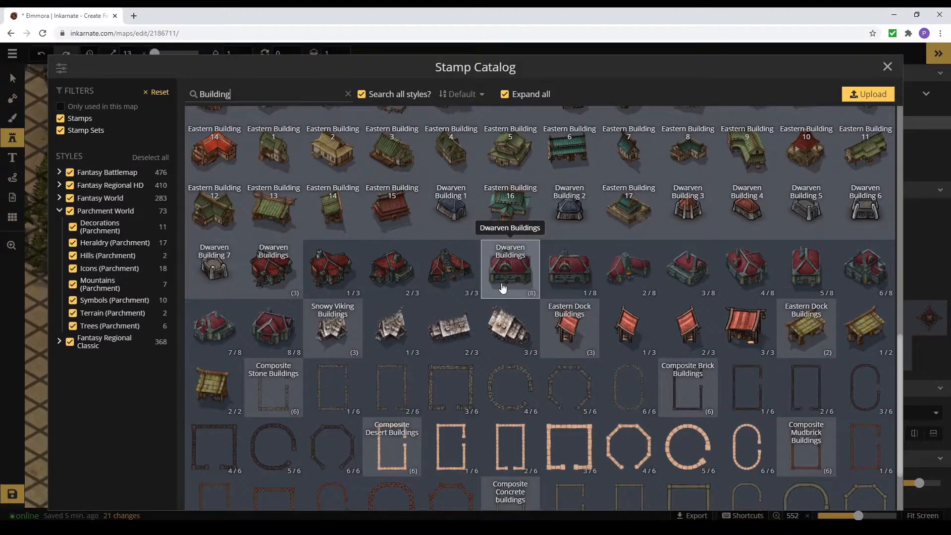
pyautogui.scroll(-2, 502, 287)
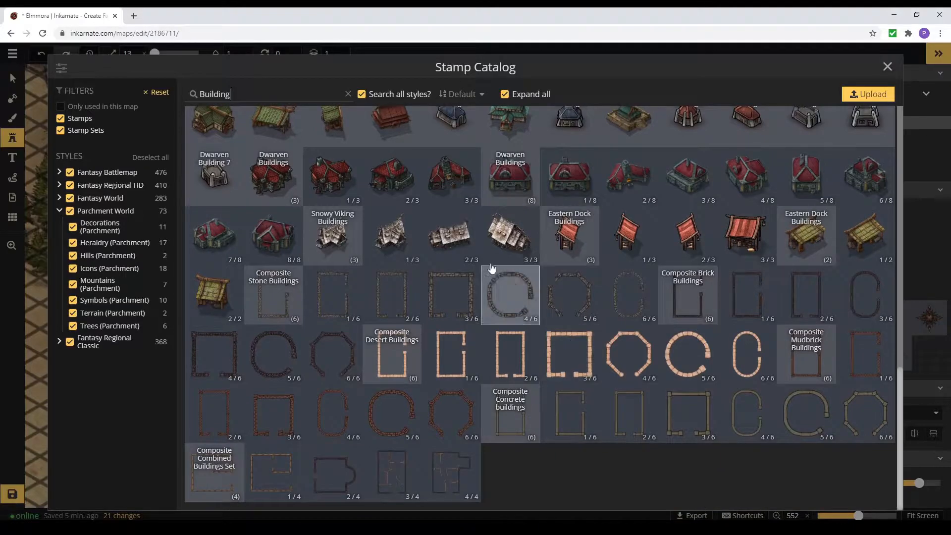
pyautogui.moveTo(233, 94); pyautogui.dragTo(101, 117)
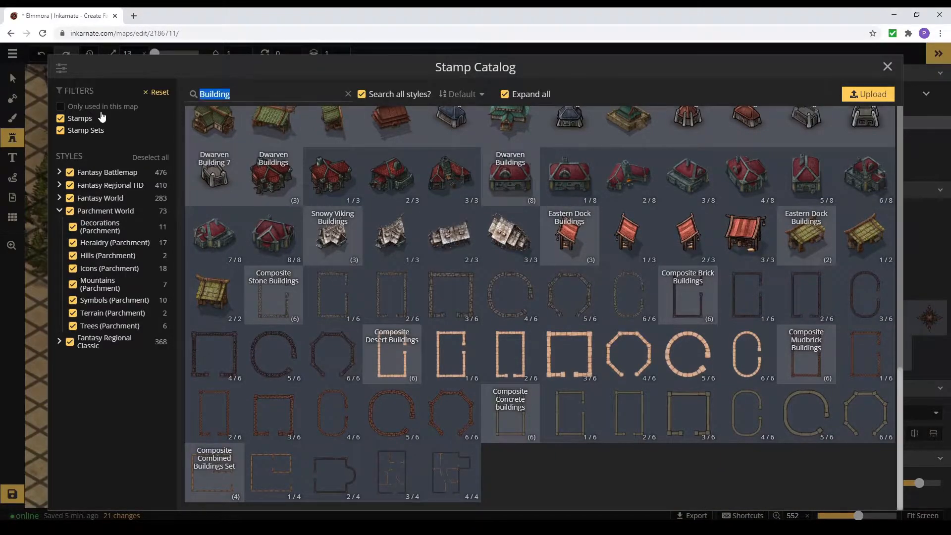
pyautogui.write('Anvil')
# Step: Search the catalog for Building again, choose stamp 2/3 of the Snowy Viking Buildings set, and enable random stamps
pyautogui.moveTo(224, 95); pyautogui.dragTo(182, 69)
pyautogui.press('BackSpace')
pyautogui.write('Buk')
pyautogui.press('BackSpace')
pyautogui.write('ilding')
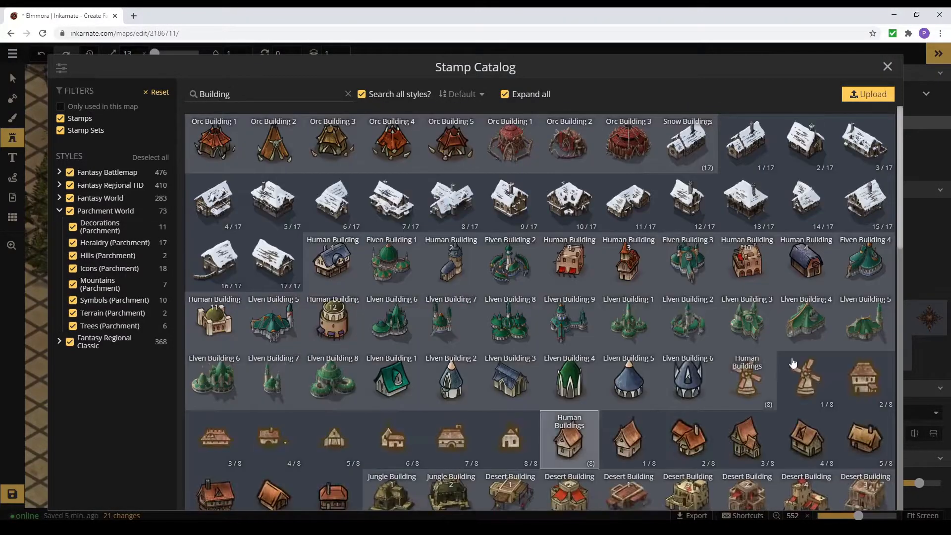
pyautogui.scroll(-4, 775, 372)
pyautogui.scroll(-1, 775, 372)
pyautogui.click(451, 282)
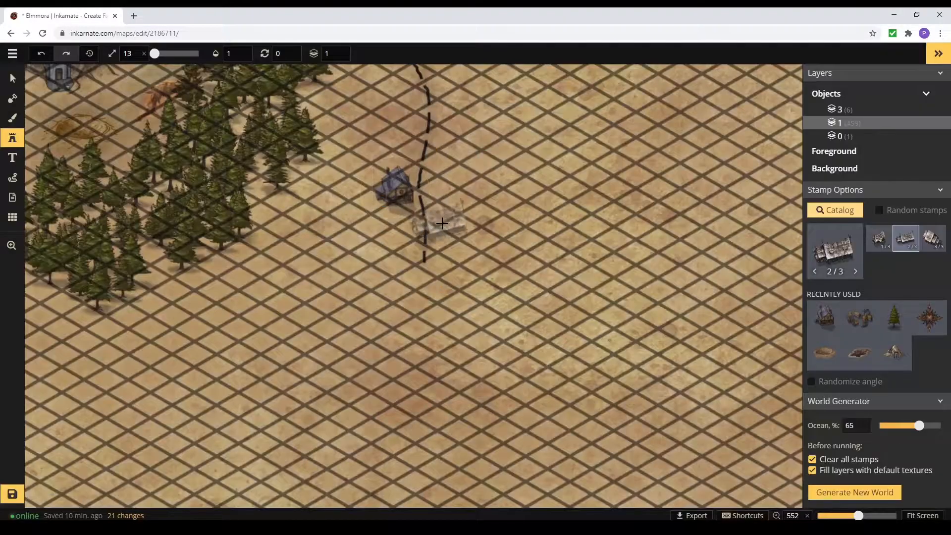
pyautogui.click(892, 211)
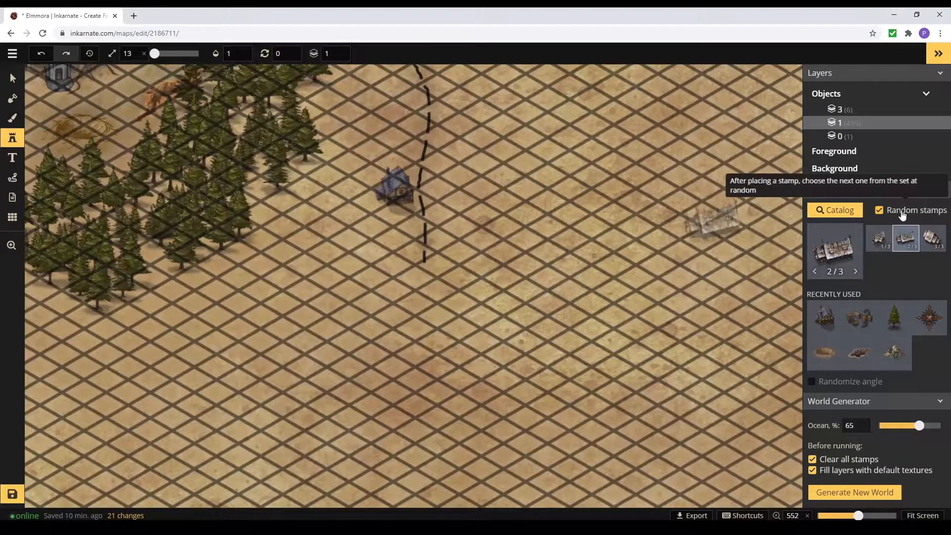
# Step: Try a Snowy Viking building beside the southern end of the dashed road
pyautogui.scroll(-1, 886, 327)
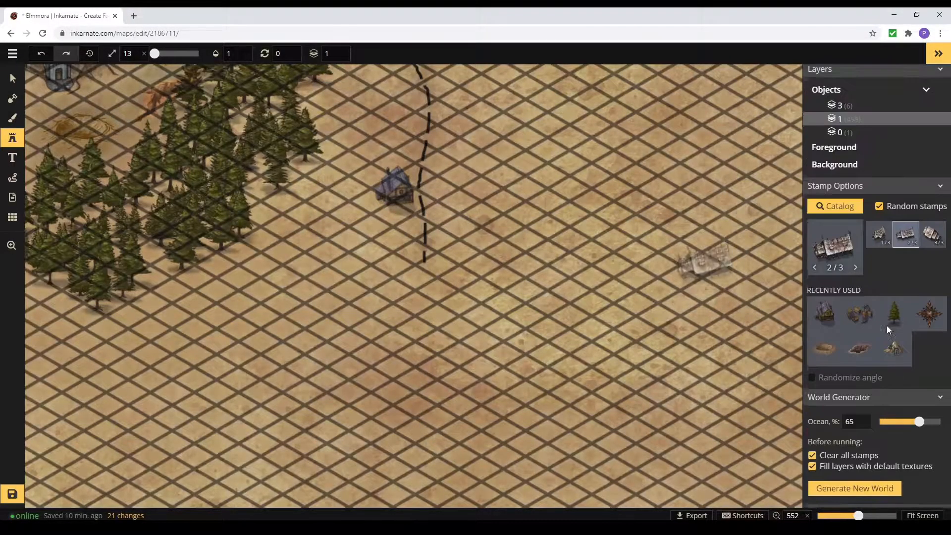
pyautogui.click(463, 240)
pyautogui.click(12, 78)
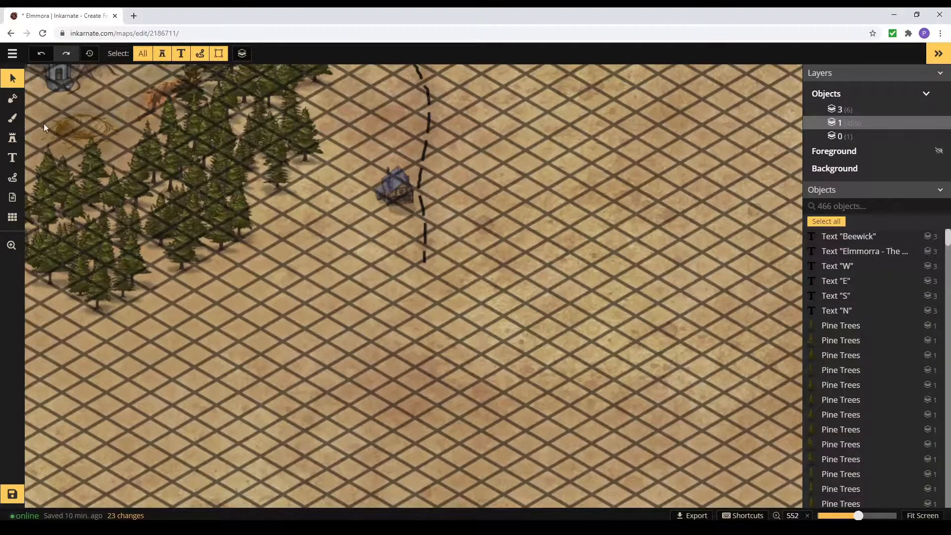
# Step: Choose stamp 4/8 of the Dwarven Buildings set from the stamp catalog and set its placement radius to 0
pyautogui.click(12, 138)
pyautogui.click(837, 218)
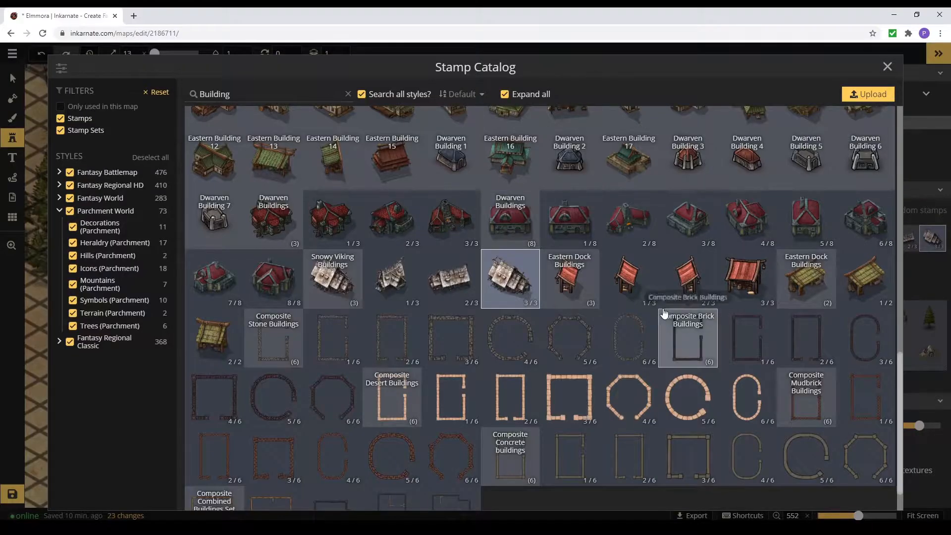
pyautogui.click(753, 242)
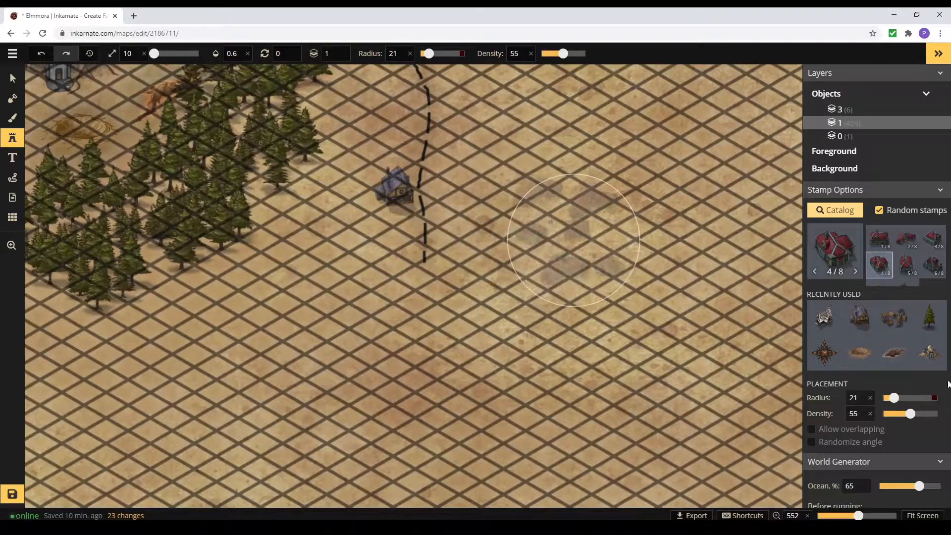
pyautogui.moveTo(893, 397); pyautogui.dragTo(882, 398)
# Step: Place a trial Dwarven building at size 14 beside the road's southern end and undo it
pyautogui.click(445, 236)
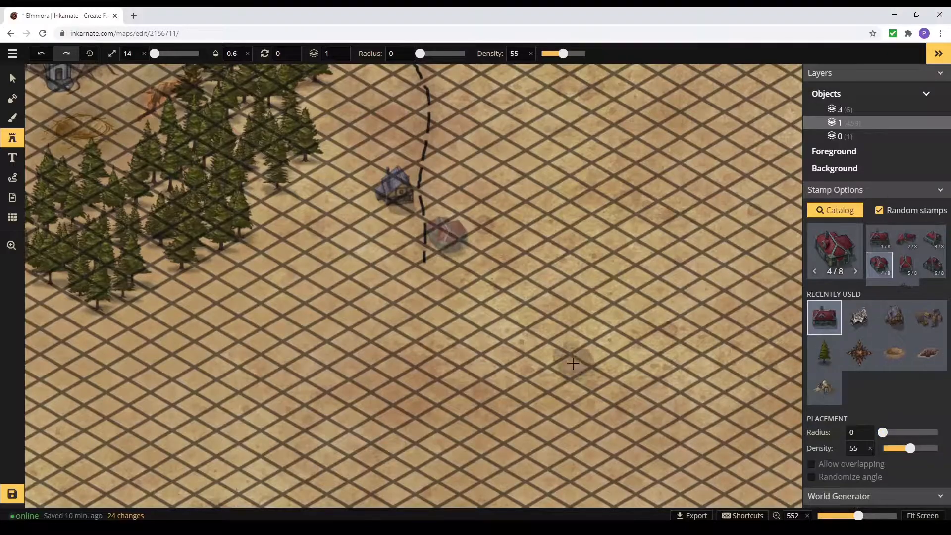
pyautogui.scroll(-5, 919, 401)
pyautogui.scroll(3, 917, 317)
pyautogui.hotkey('ctrl', 'z')
# Step: Try a green-roofed Eastern Building from the catalog beside the road's southern end and delete it
pyautogui.click(835, 111)
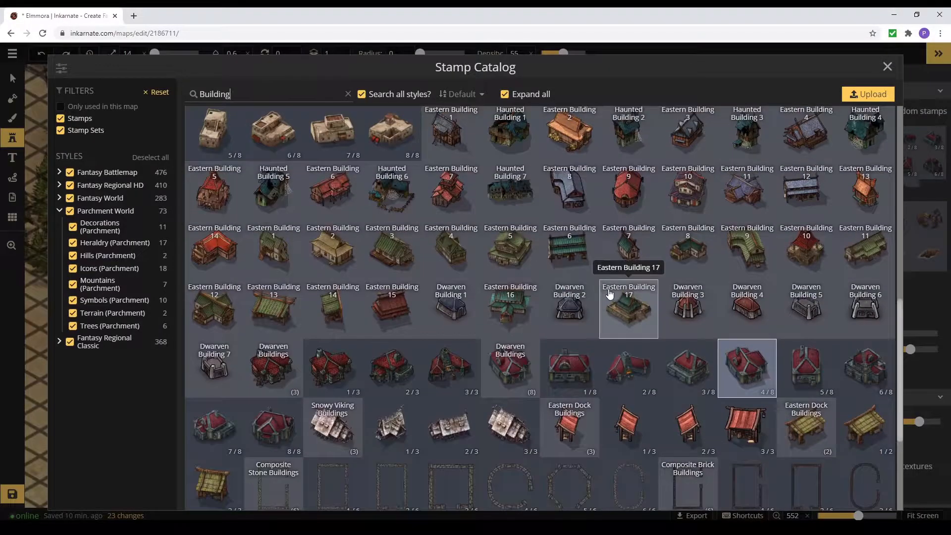
pyautogui.click(448, 210)
pyautogui.click(446, 241)
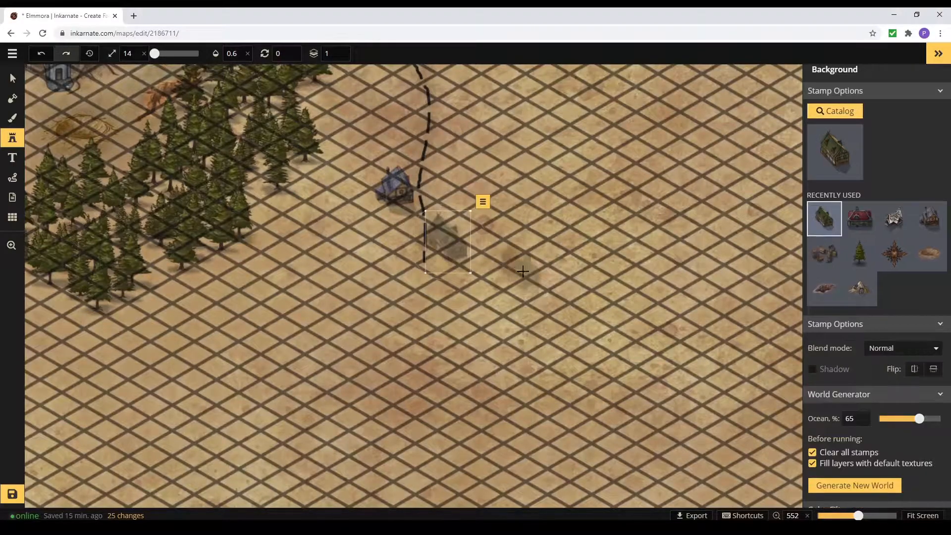
pyautogui.press('Delete')
# Step: Place a red-roofed Dwarven building at size 14 and opacity 1 beside the road's southern end
pyautogui.click(860, 218)
pyautogui.click(446, 241)
pyautogui.scroll(3, 650, 390)
pyautogui.press('Escape')
# Step: Compare the blend modes on the red-roofed Dwarven building and set it to Hard light
pyautogui.click(913, 283)
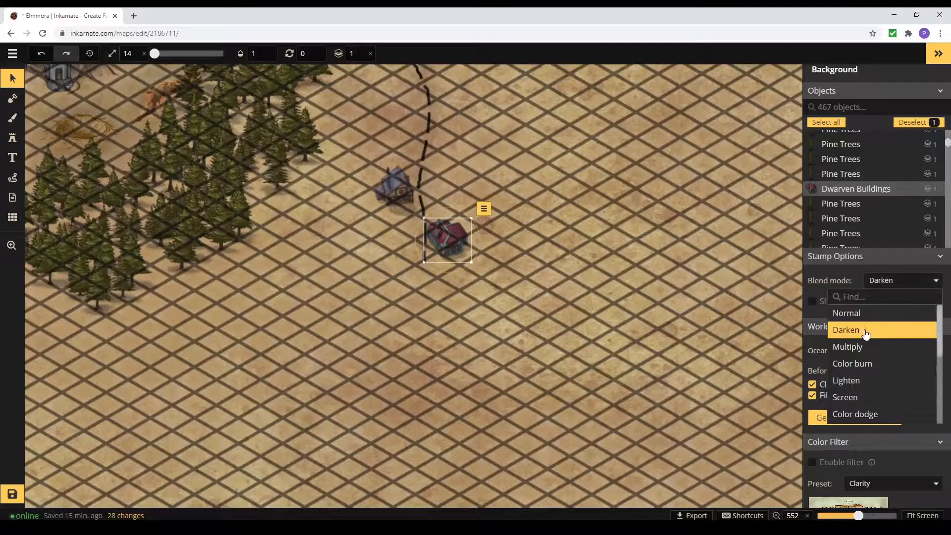
pyautogui.press('Down')
pyautogui.press('Down')
pyautogui.press('Down')
pyautogui.press('Down')
pyautogui.press('Down')
pyautogui.press('Down')
pyautogui.press('Down')
pyautogui.press('Down')
pyautogui.press('Down')
pyautogui.press('Down')
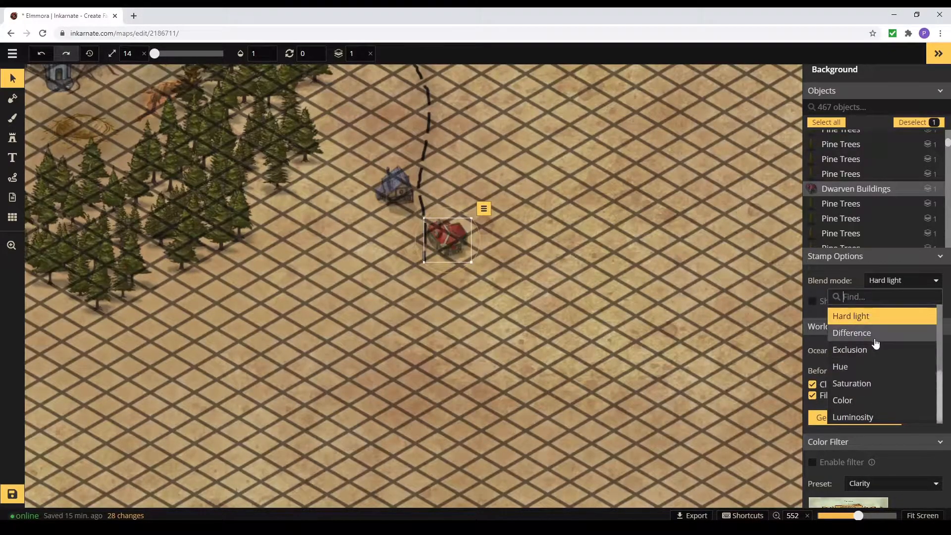
pyautogui.press('Up')
pyautogui.press('Up')
pyautogui.press('Up')
pyautogui.press('Up')
pyautogui.press('Up')
pyautogui.press('Up')
pyautogui.click(581, 284)
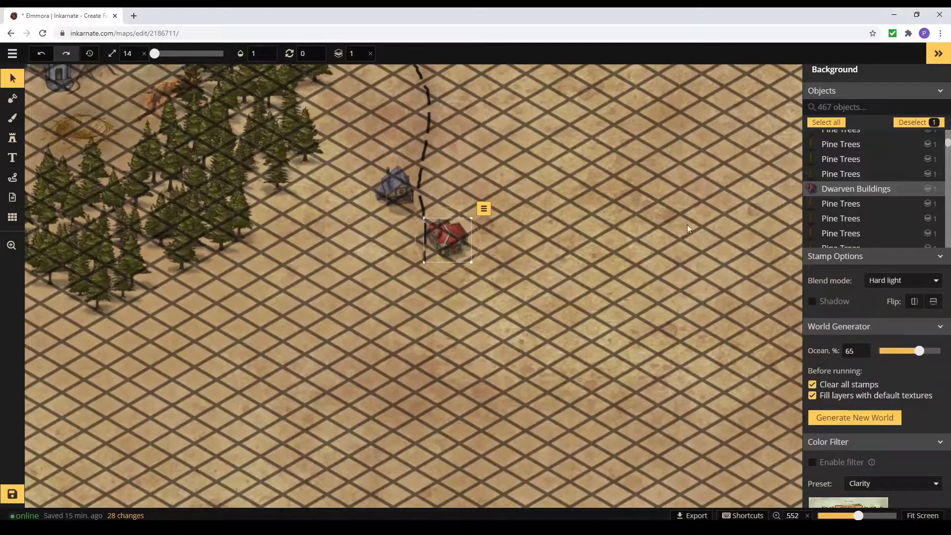
# Step: Move the red-roofed Dwarven building slightly further south, right beside the end of the road
pyautogui.click(449, 242)
pyautogui.moveTo(480, 234); pyautogui.dragTo(444, 252)
pyautogui.click(557, 251)
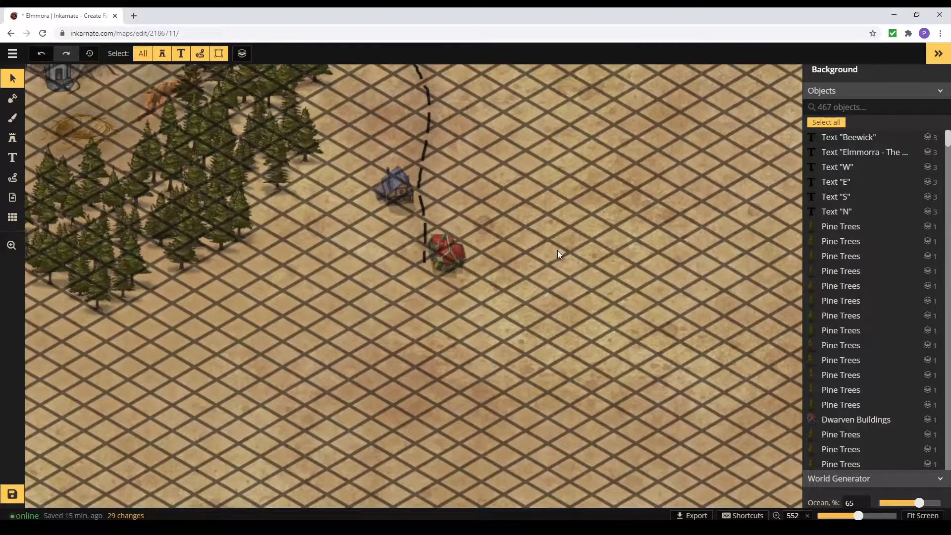
# Step: Search the stamp catalog for House and choose stamp 2/10 of the blue-roofed Eastern Houses 1 set
pyautogui.scroll(-5, 557, 251)
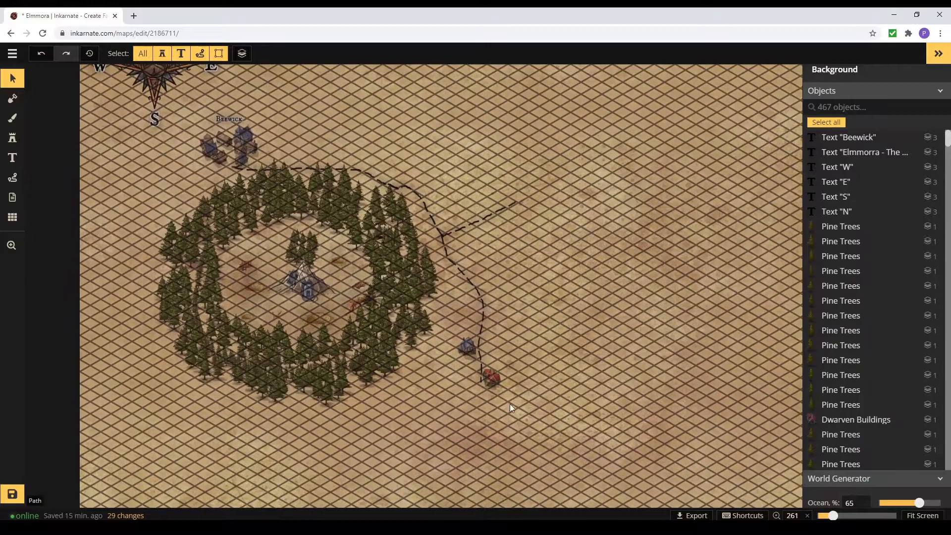
pyautogui.scroll(7, 501, 391)
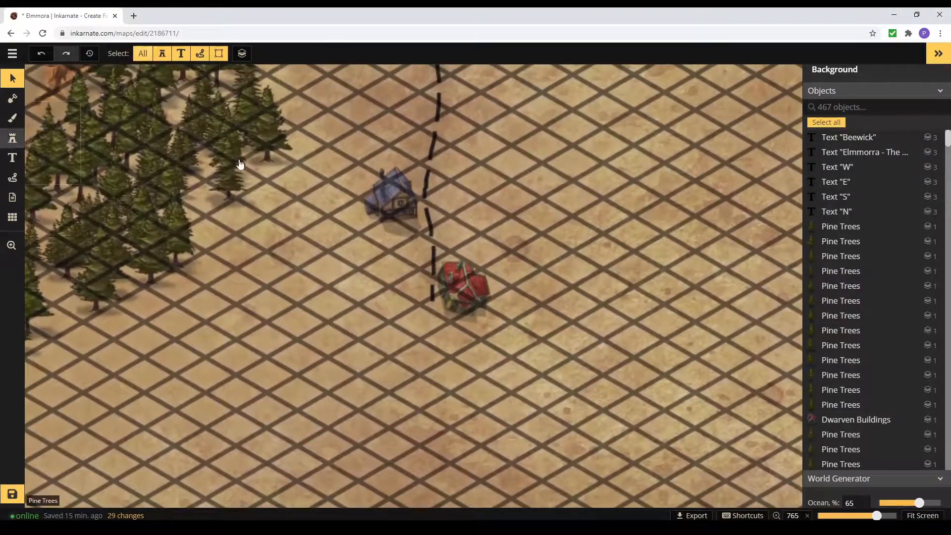
pyautogui.click(13, 138)
pyautogui.click(842, 151)
pyautogui.moveTo(233, 95); pyautogui.dragTo(85, 116)
pyautogui.write('House')
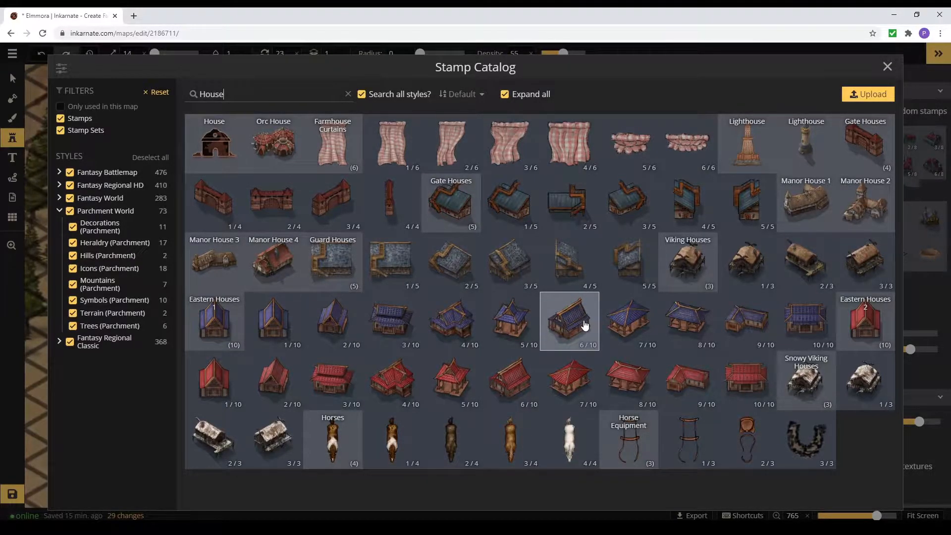
pyautogui.click(337, 324)
# Step: Place several different blue-roofed Eastern Houses at size 14 on both sides of the road around the Dwarven building
pyautogui.moveTo(395, 228); pyautogui.dragTo(406, 261)
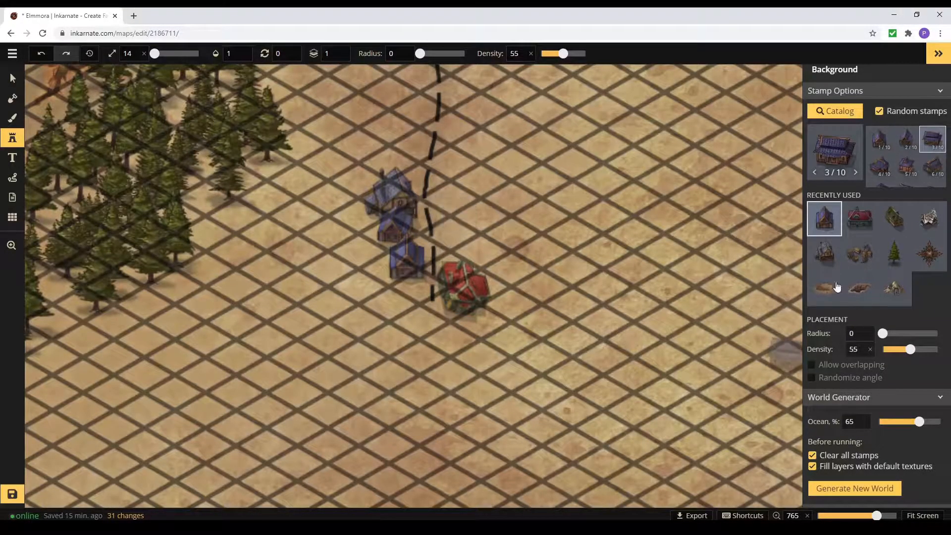
pyautogui.click(460, 219)
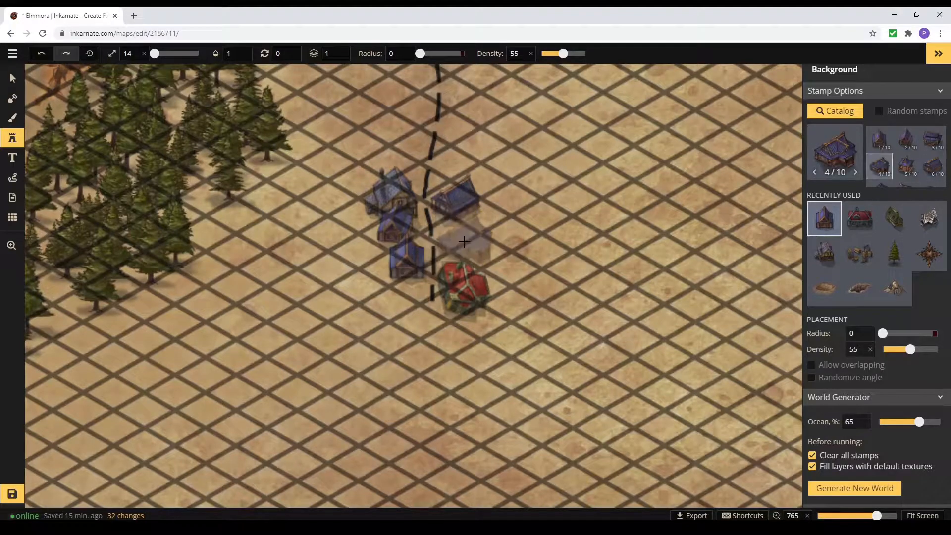
pyautogui.click(460, 218)
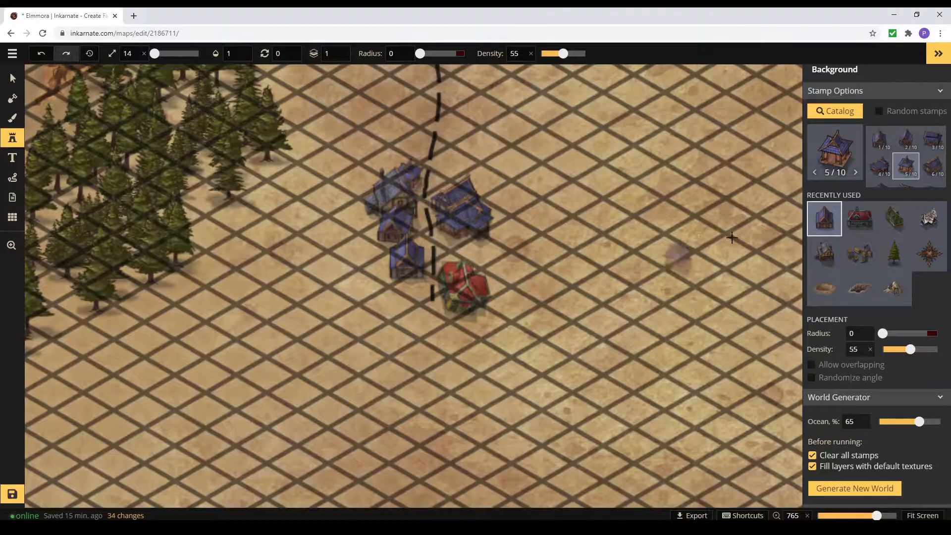
pyautogui.click(461, 248)
pyautogui.click(403, 288)
# Step: Paste a copy of the Beewick label, place it just west of the new village, and change its text to Dalford
pyautogui.scroll(-5, 403, 288)
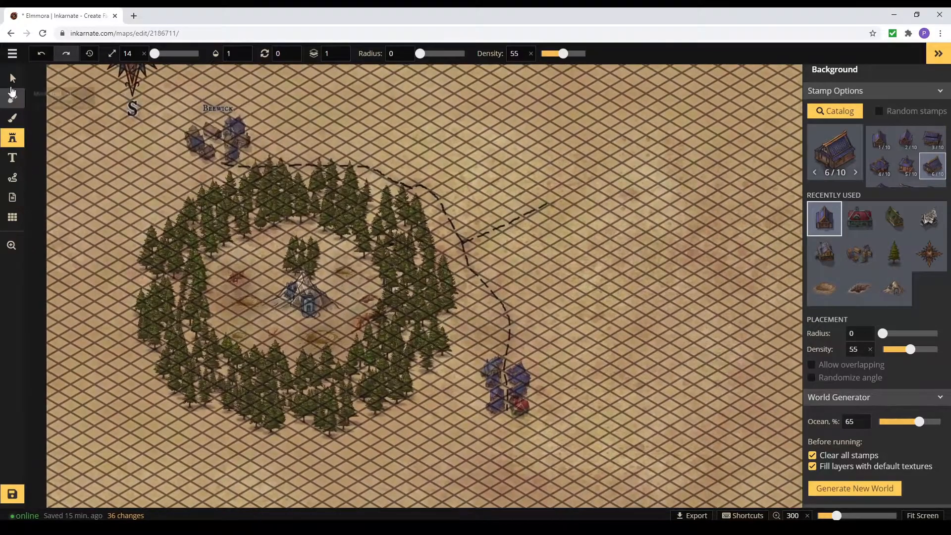
pyautogui.click(12, 78)
pyautogui.hotkey('ctrl', 'v')
pyautogui.moveTo(558, 375); pyautogui.dragTo(463, 389)
pyautogui.write('DAlef')
pyautogui.press('BackSpace')
pyautogui.press('BackSpace')
pyautogui.press('BackSpace')
pyautogui.press('BackSpace')
pyautogui.write('alford')
pyautogui.click(649, 316)
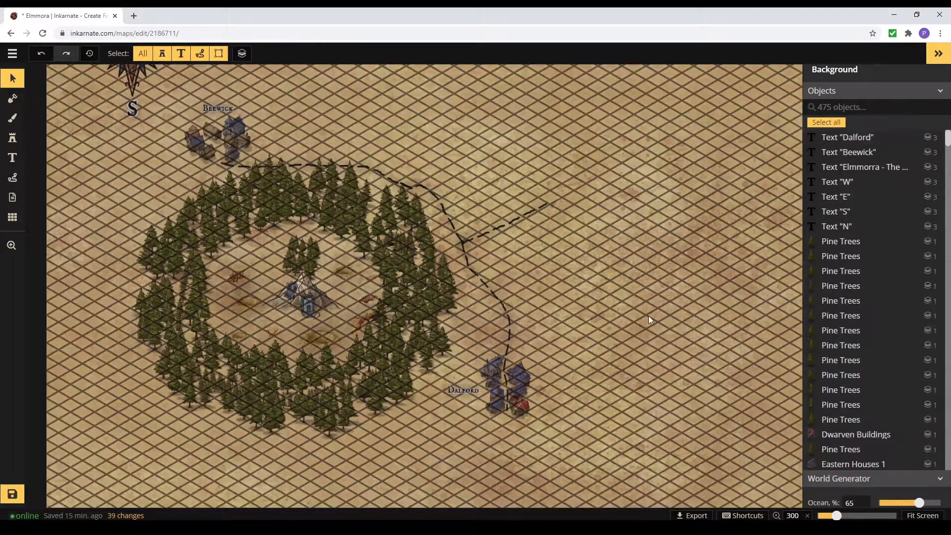
# Step: Check the story's travel notes for the next location and return to the map area around Dalford
pyautogui.hotkey('alt', 'Tab')
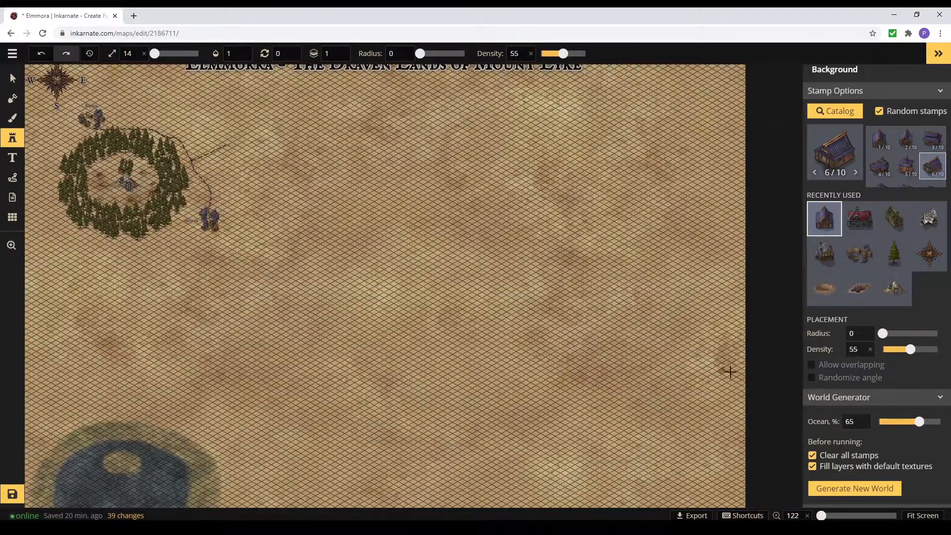
pyautogui.scroll(3, 260, 240)
pyautogui.moveTo(260, 240); pyautogui.dragTo(361, 280)
pyautogui.scroll(3, 286, 269)
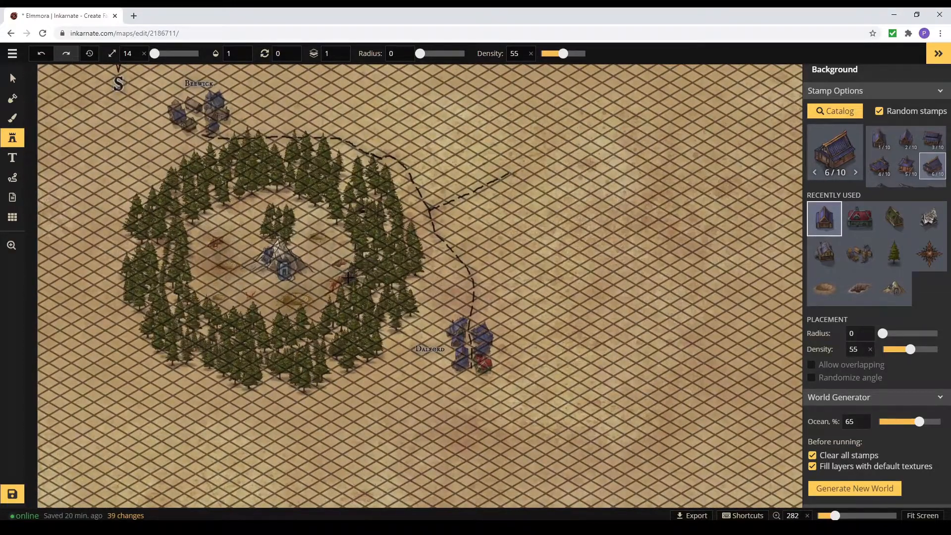
pyautogui.scroll(-3, 610, 322)
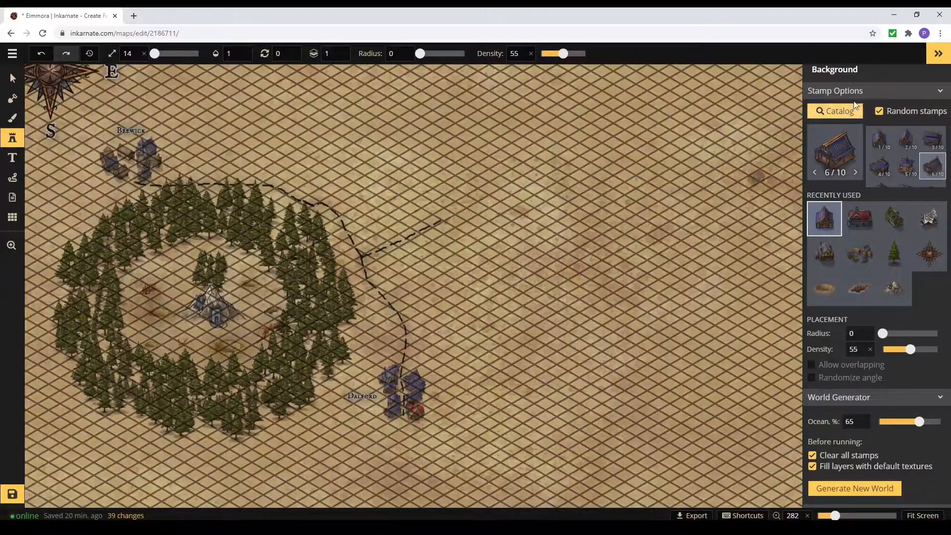
pyautogui.write('ligh')
pyautogui.press('BackSpace')
pyautogui.press('BackSpace')
pyautogui.press('BackSpace')
pyautogui.press('BackSpace')
# Step: Browse the stamp catalog across all styles for another building stamp to add to Dalford
pyautogui.scroll(-20, 679, 414)
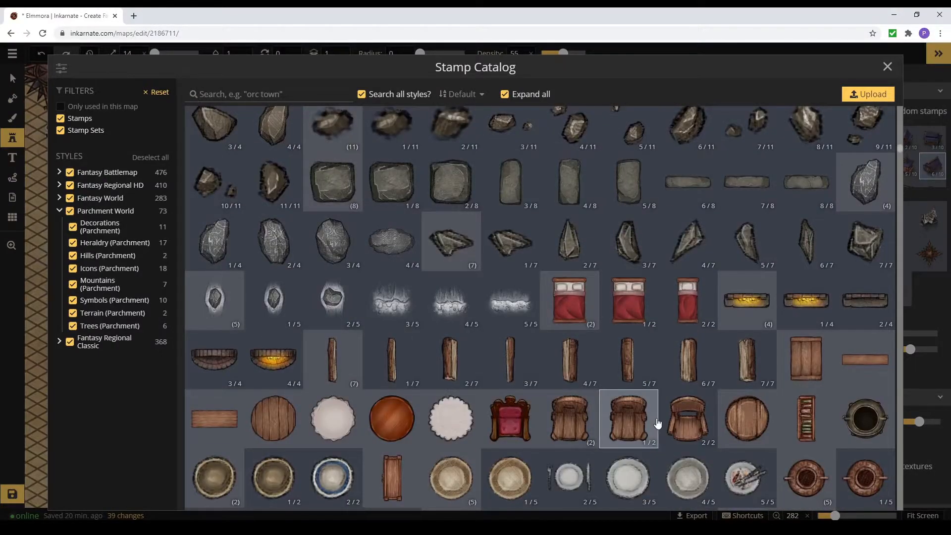
pyautogui.scroll(-6, 657, 423)
pyautogui.scroll(-7, 659, 426)
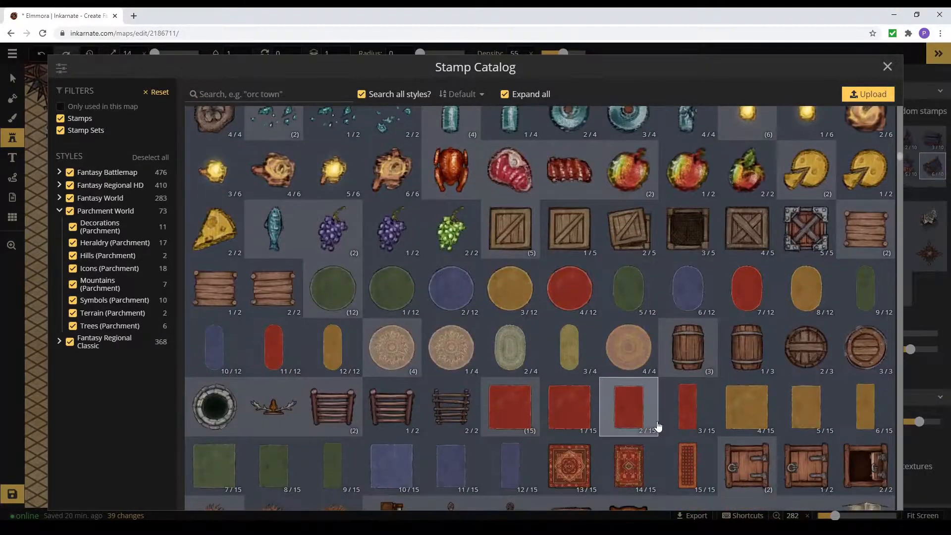
pyautogui.scroll(-10, 742, 406)
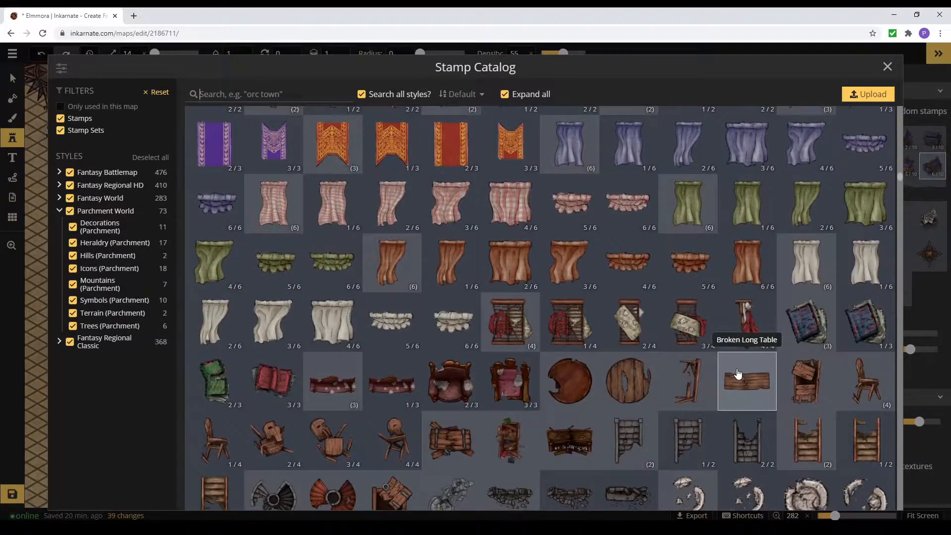
pyautogui.scroll(-10, 738, 374)
pyautogui.scroll(-10, 738, 374)
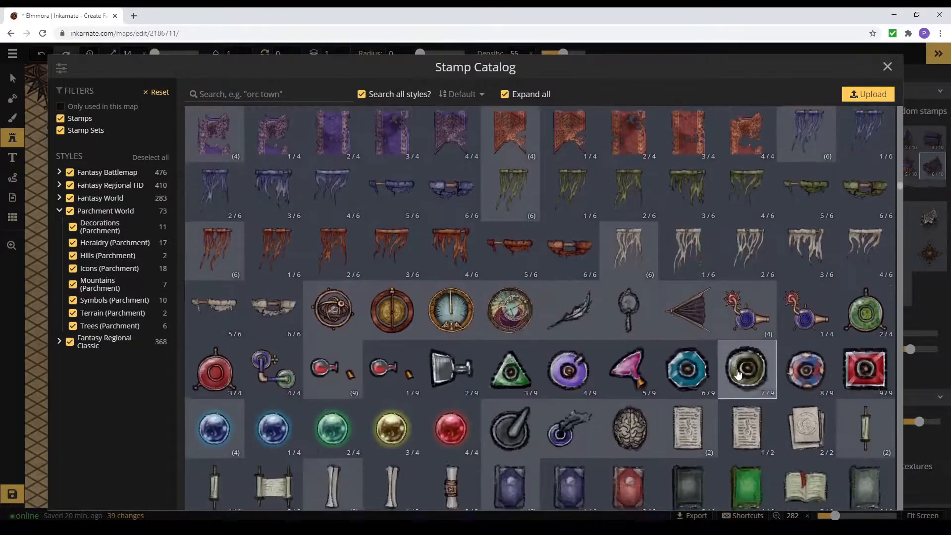
pyautogui.scroll(-10, 591, 361)
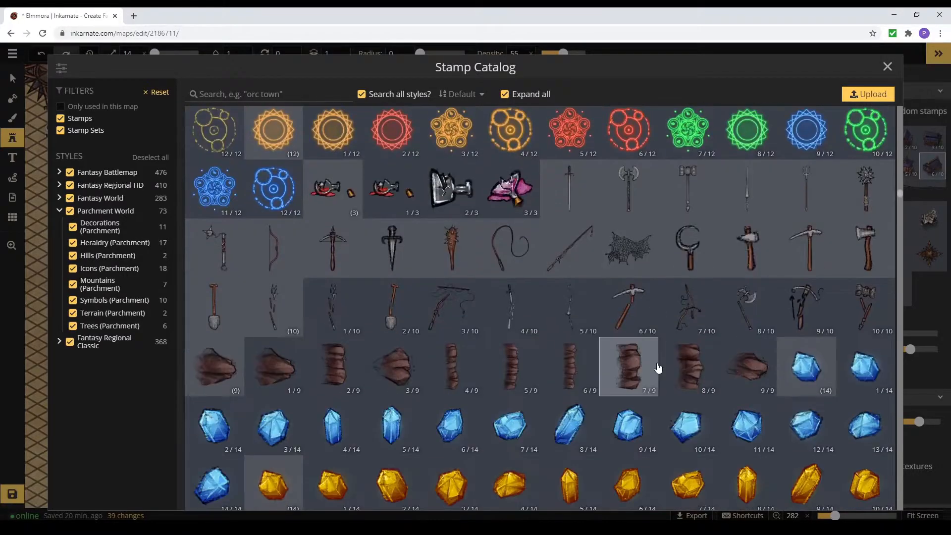
pyautogui.scroll(-2, 571, 432)
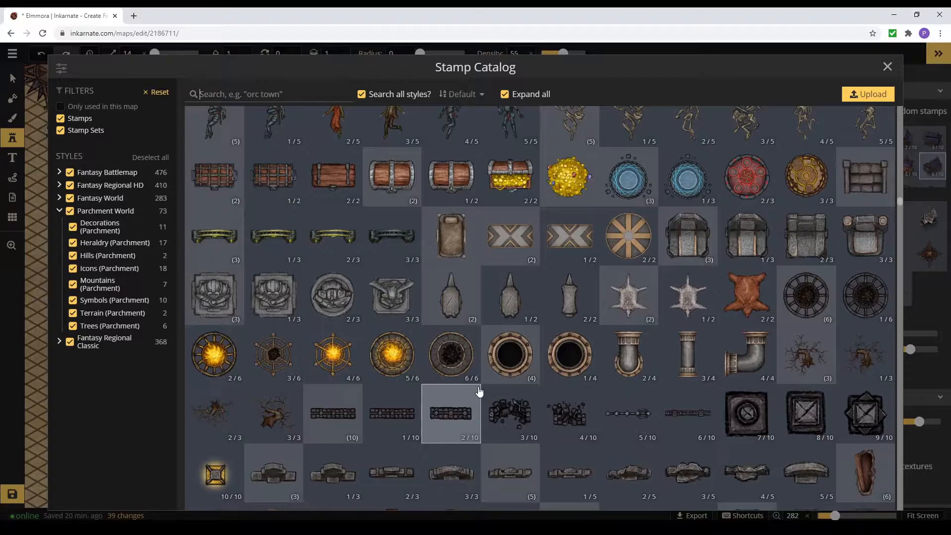
pyautogui.scroll(-10, 479, 391)
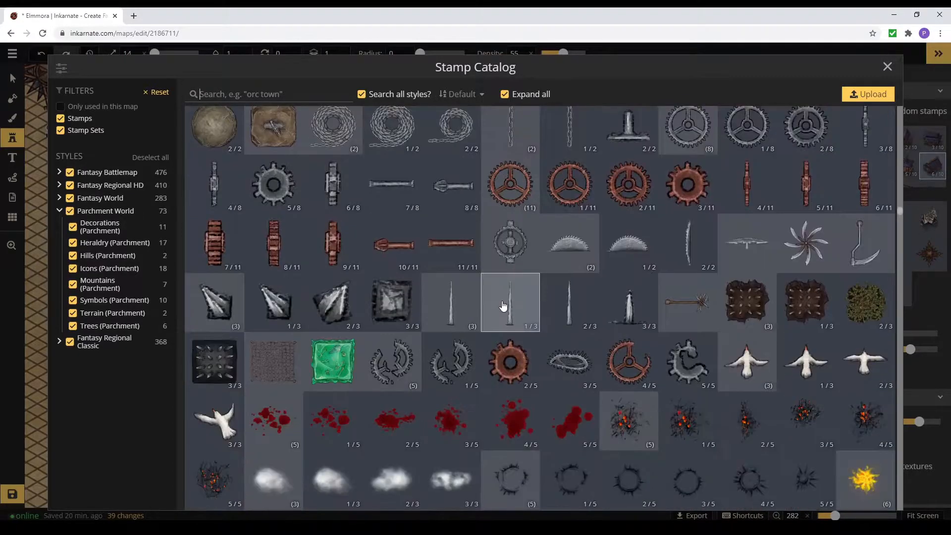
pyautogui.scroll(-15, 503, 306)
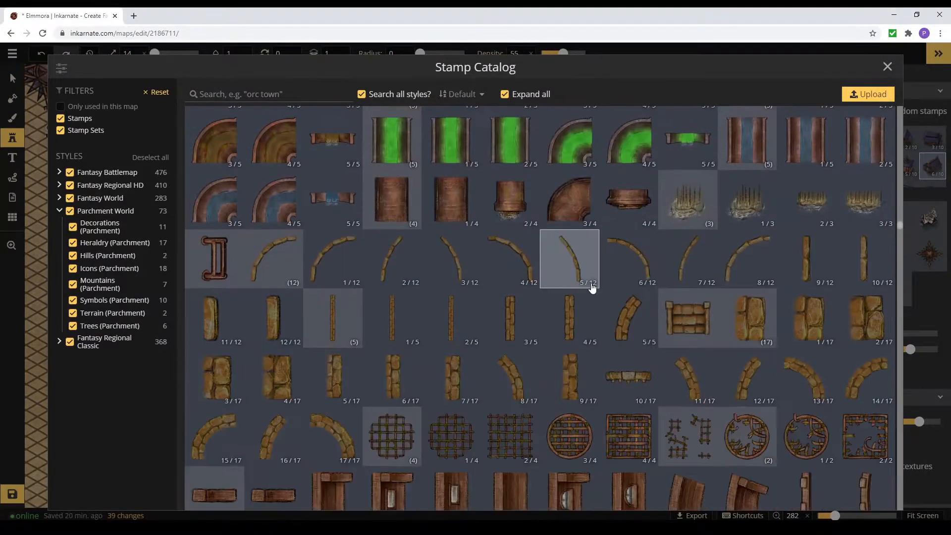
pyautogui.scroll(-10, 592, 290)
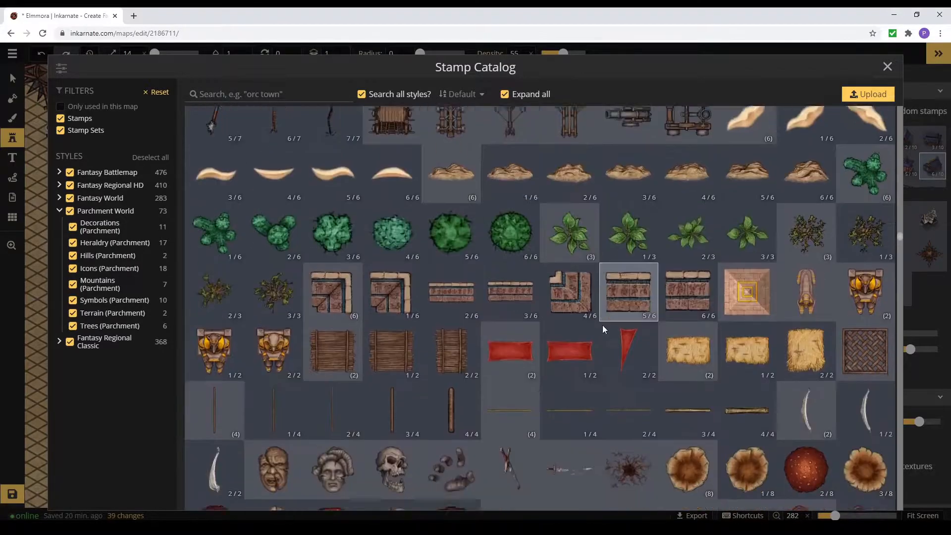
pyautogui.scroll(-5, 603, 325)
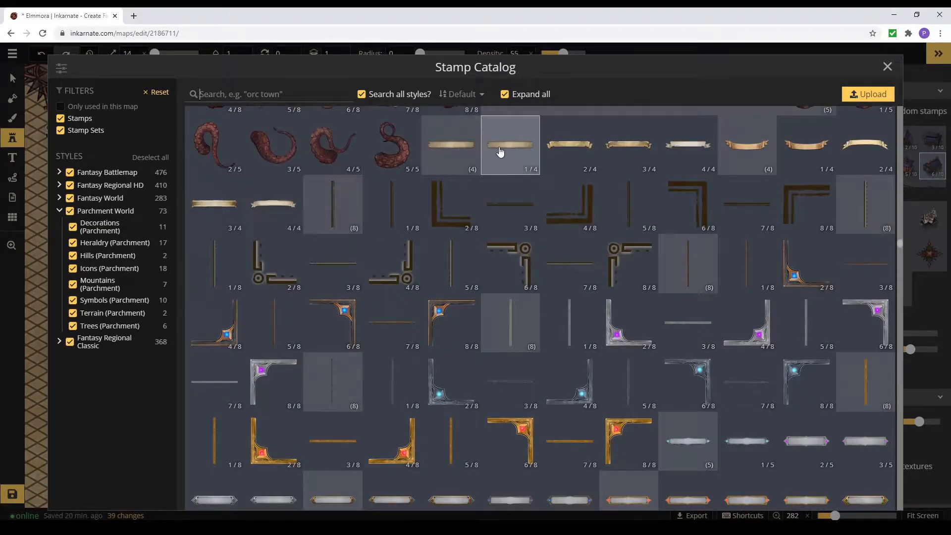
pyautogui.scroll(-4, 609, 381)
pyautogui.scroll(4, 596, 385)
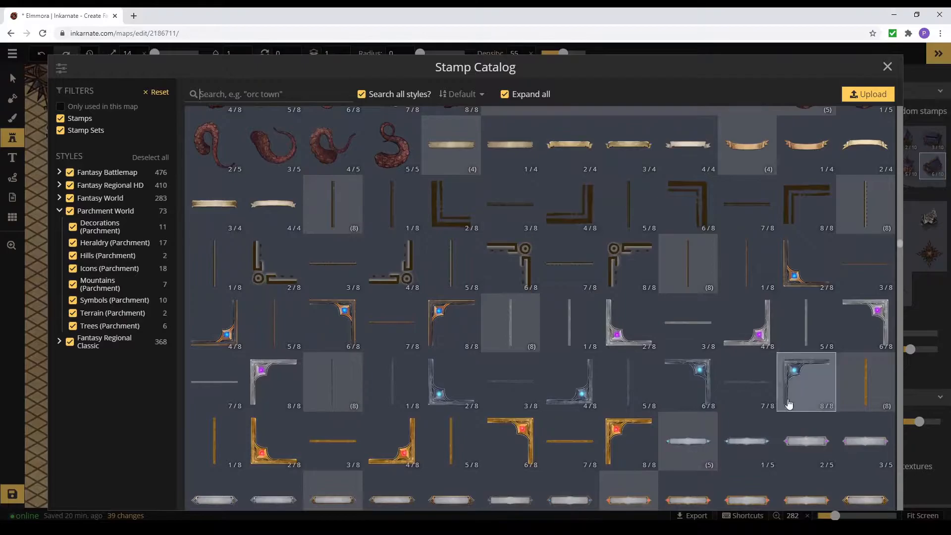
pyautogui.scroll(-5, 796, 384)
pyautogui.scroll(1, 625, 409)
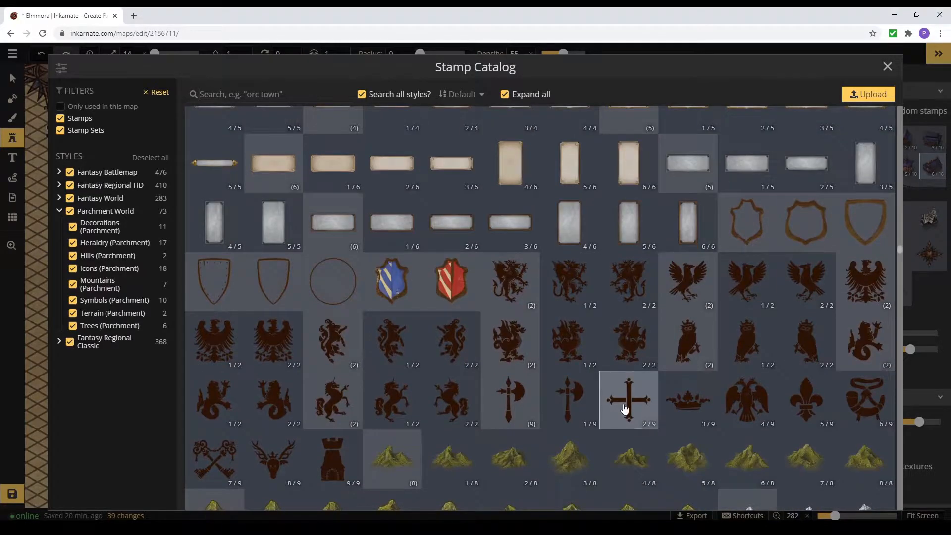
pyautogui.scroll(-20, 762, 352)
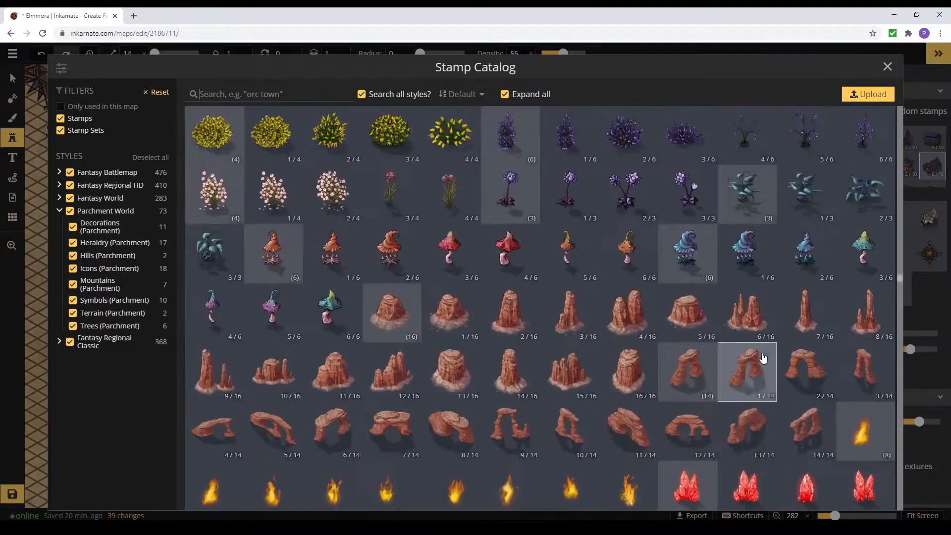
pyautogui.scroll(-12, 735, 363)
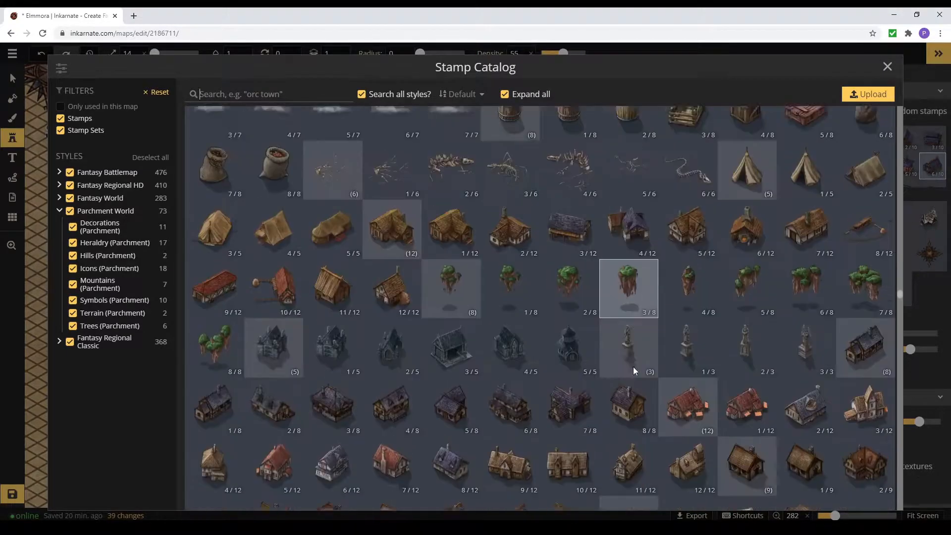
pyautogui.click(495, 329)
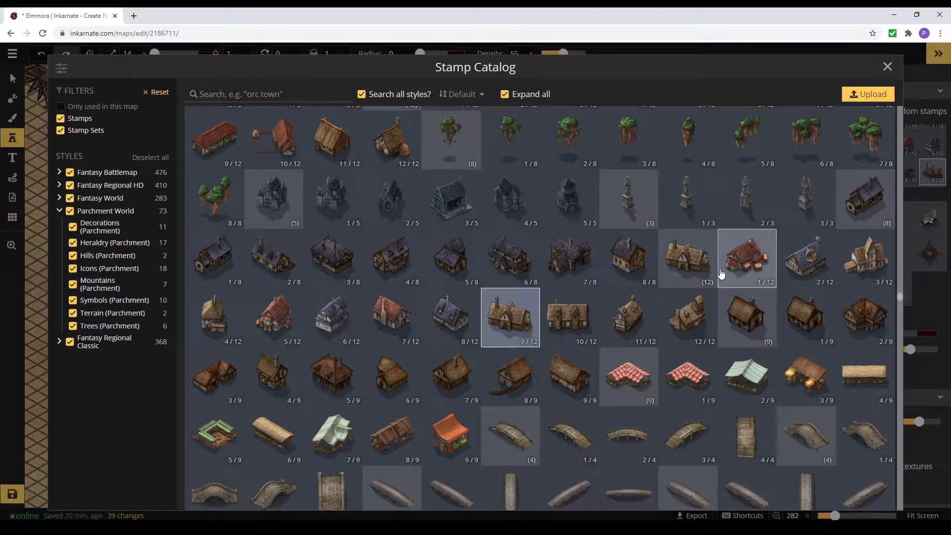
pyautogui.scroll(-10, 721, 273)
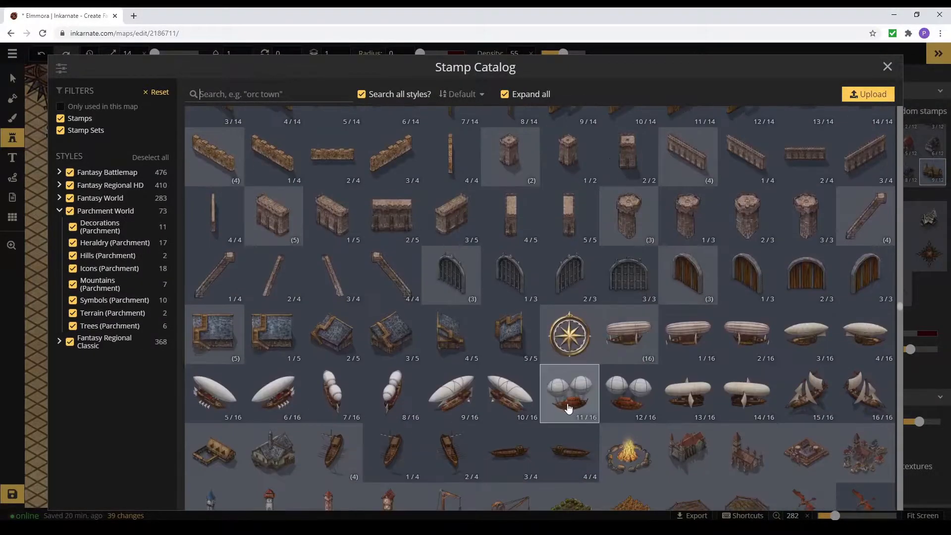
pyautogui.scroll(-10, 526, 347)
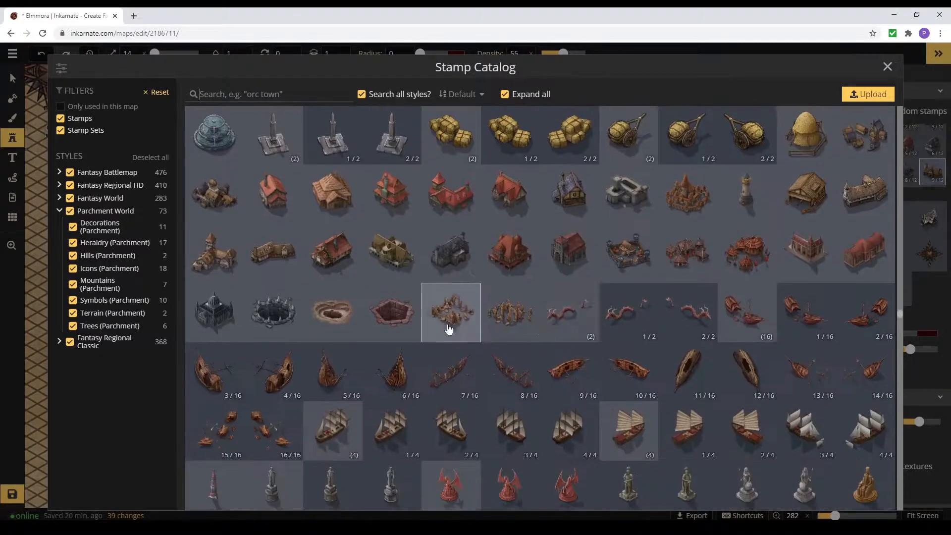
pyautogui.scroll(-10, 565, 297)
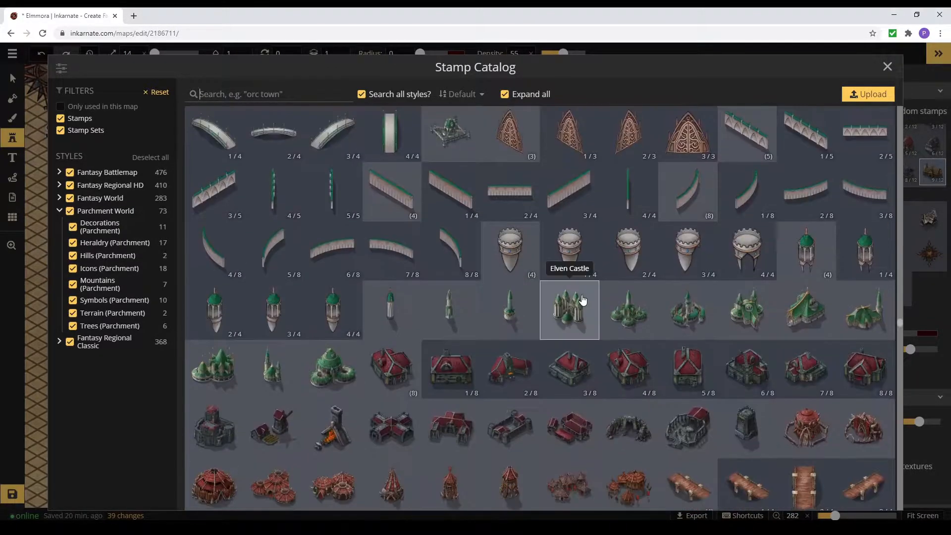
# Step: Search the stamp catalog for forge and place a Dwarven Forge at size 14 by the red-roofed Dwarven building in Dalford
pyautogui.write('forge')
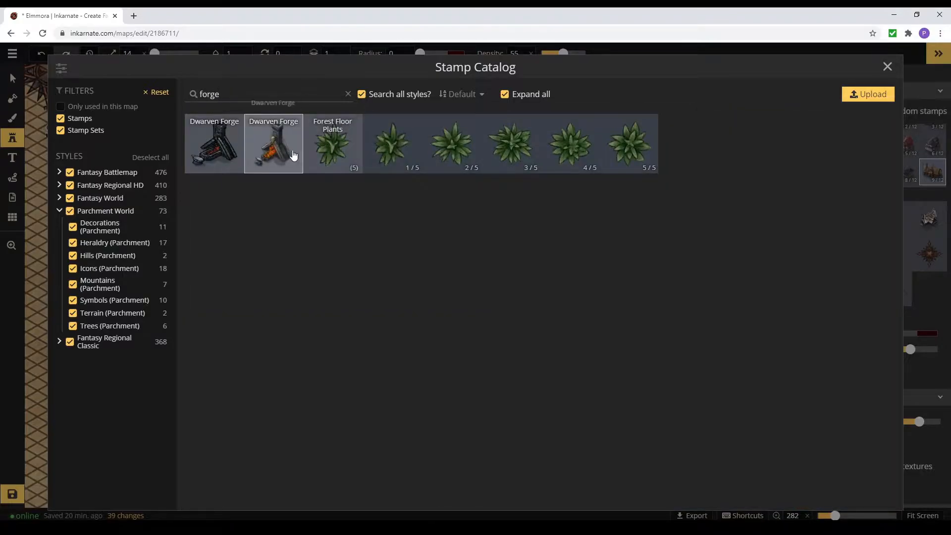
pyautogui.click(272, 149)
pyautogui.scroll(5, 407, 406)
pyautogui.click(409, 409)
pyautogui.moveTo(404, 411); pyautogui.dragTo(412, 414)
# Step: Try moving the Dwarven Forge down two layers, and delete the selected stamp
pyautogui.click(444, 339)
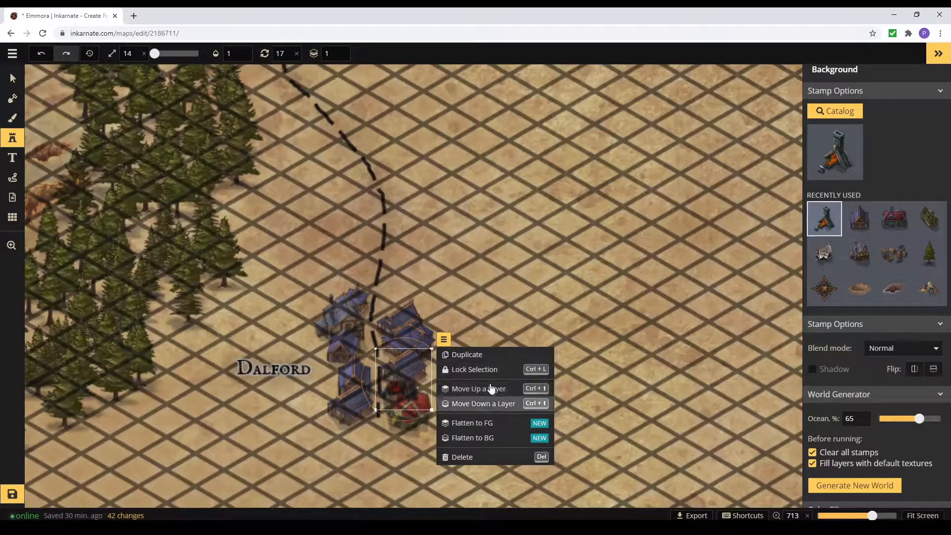
pyautogui.click(488, 405)
pyautogui.click(540, 400)
pyautogui.click(12, 78)
pyautogui.press('Delete')
# Step: Raise the red-roofed Dwarven building two layers to layer 3 and position the Dwarven Forge just behind its north side
pyautogui.click(408, 373)
pyautogui.moveTo(419, 372); pyautogui.dragTo(401, 395)
pyautogui.click(408, 394)
pyautogui.click(415, 420)
pyautogui.click(456, 361)
pyautogui.click(511, 415)
pyautogui.click(511, 415)
pyautogui.click(409, 384)
pyautogui.click(411, 382)
pyautogui.moveTo(411, 383); pyautogui.dragTo(412, 376)
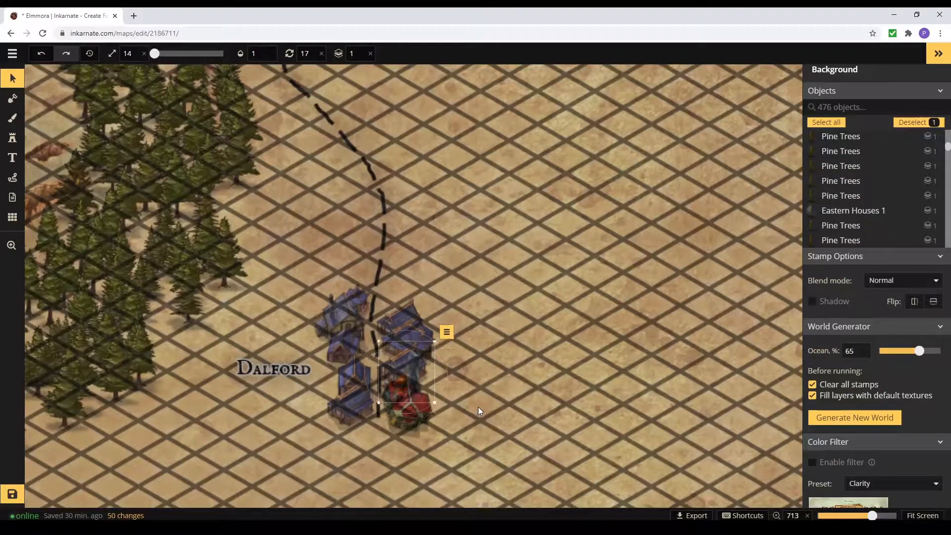
# Step: Try a different blend mode on the Dwarven Forge and return it to Normal
pyautogui.click(936, 286)
pyautogui.scroll(-3, 908, 391)
pyautogui.scroll(1, 892, 376)
pyautogui.click(870, 363)
pyautogui.scroll(2, 870, 359)
pyautogui.click(849, 313)
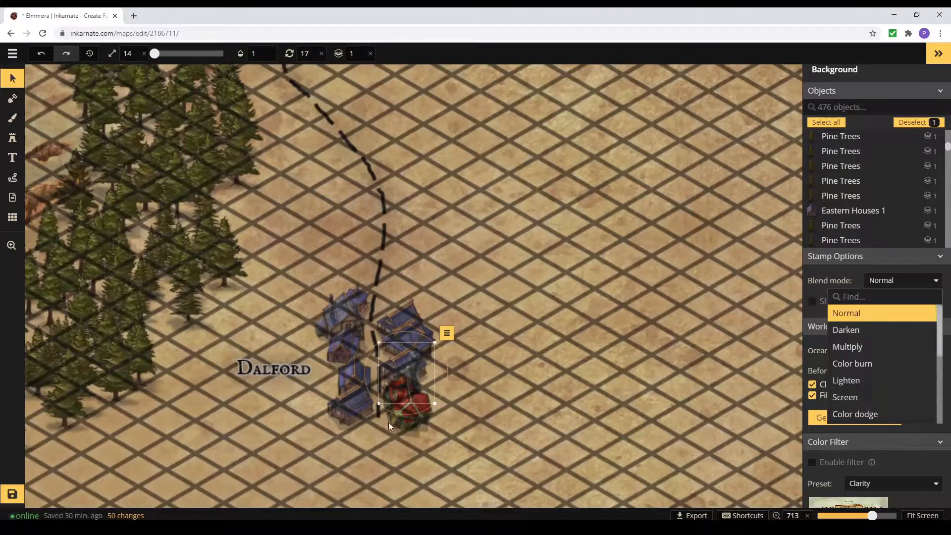
# Step: Set the blend mode of the red-roofed Dwarven building in Dalford to Normal and clear the selection
pyautogui.click(409, 409)
pyautogui.click(894, 282)
pyautogui.scroll(2, 857, 311)
pyautogui.click(850, 262)
pyautogui.click(813, 402)
pyautogui.click(813, 401)
pyautogui.click(813, 402)
pyautogui.click(813, 402)
pyautogui.click(550, 367)
pyautogui.click(411, 378)
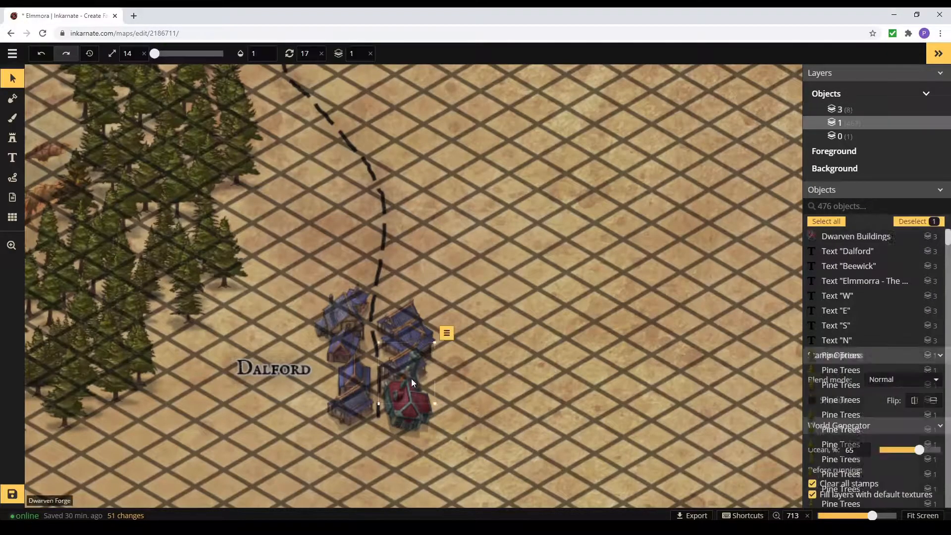
pyautogui.click(492, 445)
# Step: Browse the stamp catalog through all styles for a building to stand at the end of the branch road
pyautogui.scroll(-5, 279, 228)
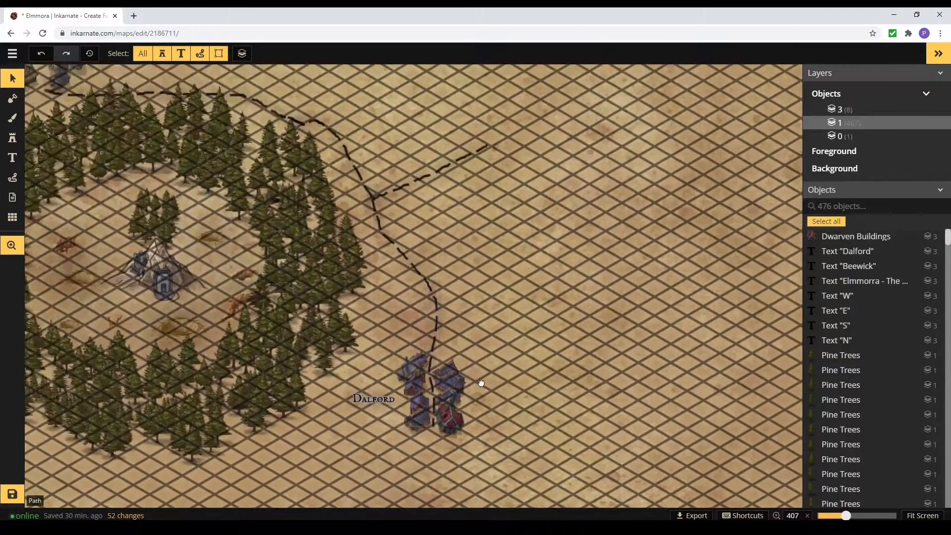
pyautogui.click(12, 138)
pyautogui.click(834, 210)
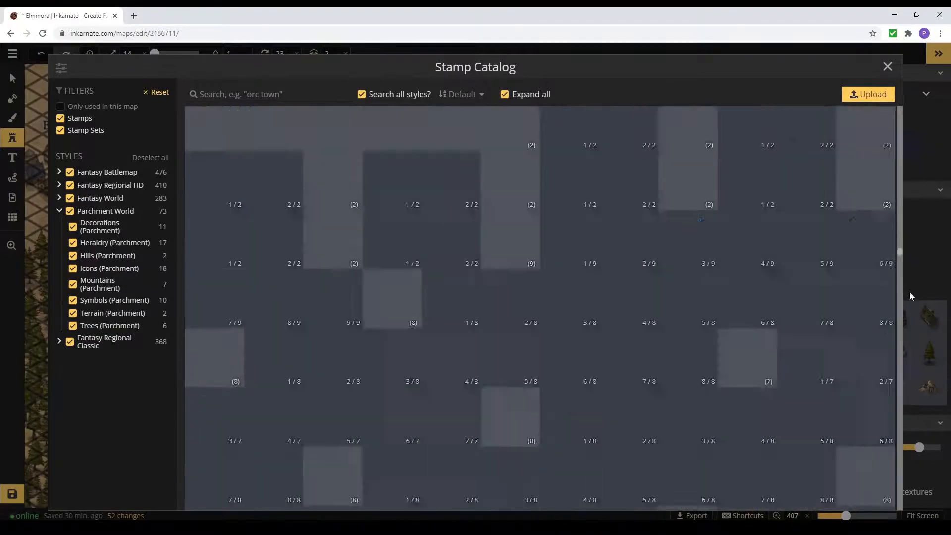
pyautogui.scroll(-2, 650, 232)
pyautogui.scroll(-1, 651, 232)
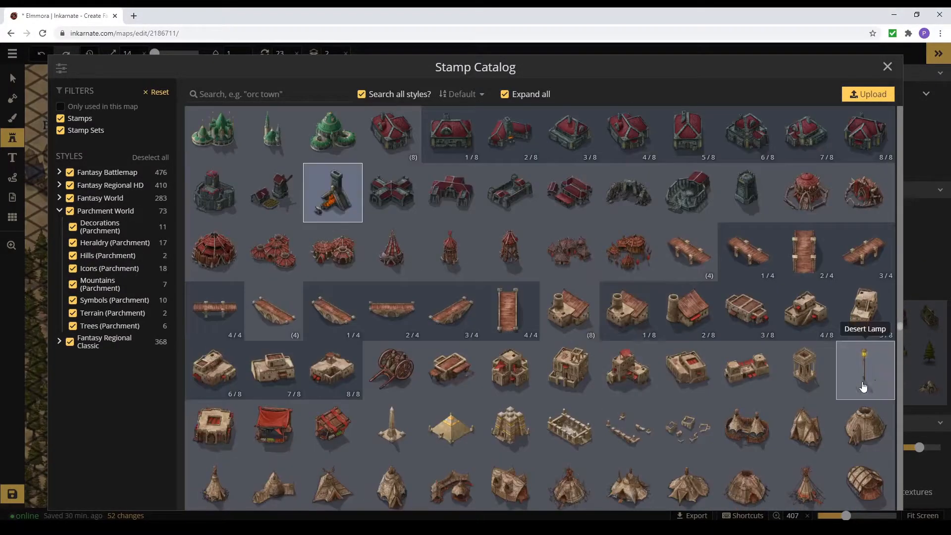
pyautogui.scroll(-10, 648, 314)
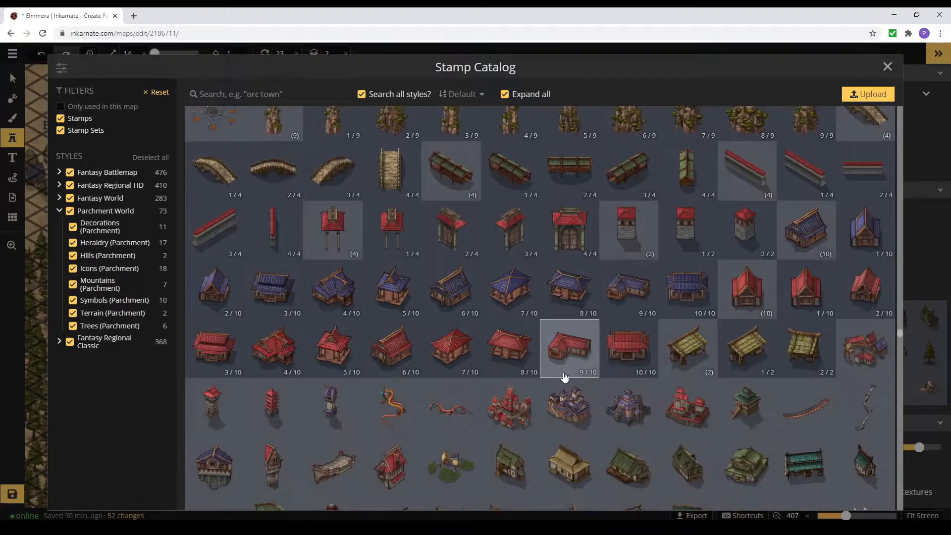
pyautogui.scroll(-3, 658, 388)
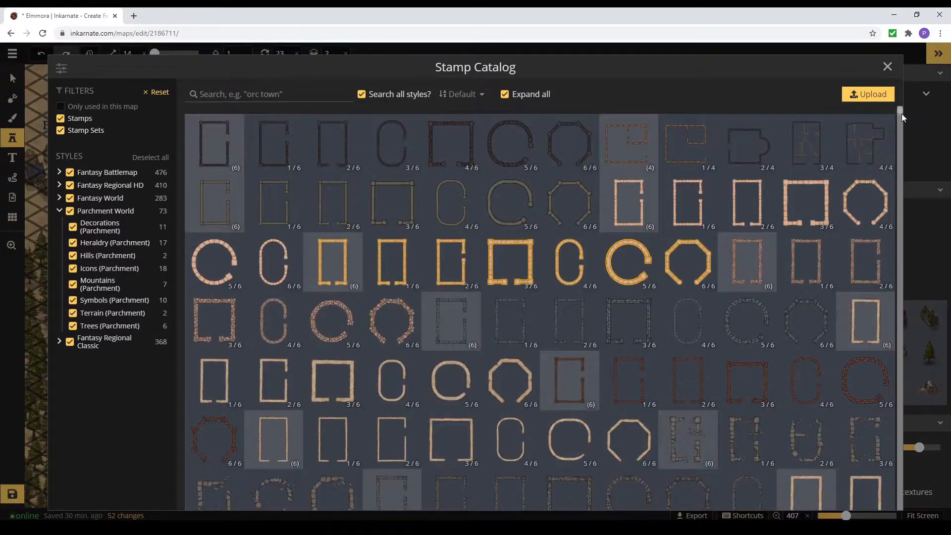
pyautogui.moveTo(902, 115); pyautogui.dragTo(910, 340)
pyautogui.scroll(-7, 564, 317)
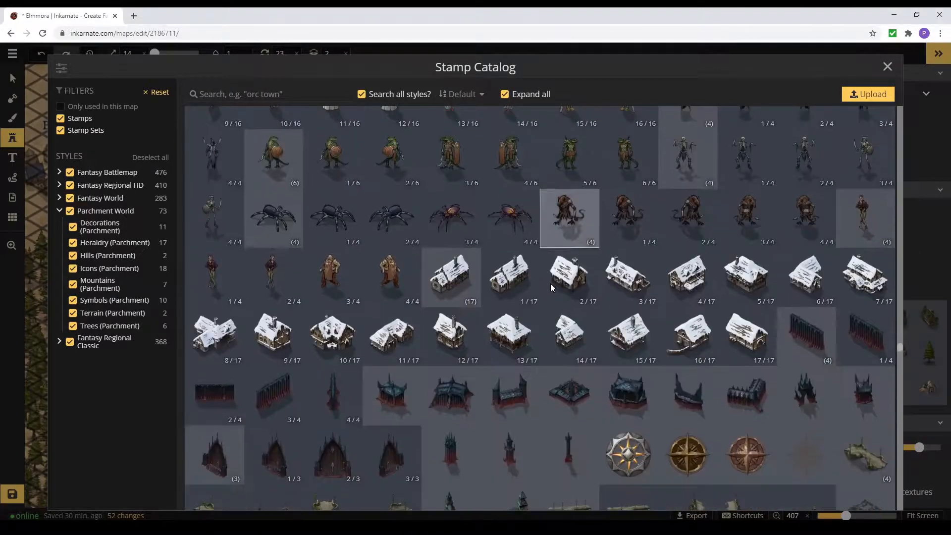
pyautogui.scroll(-15, 572, 348)
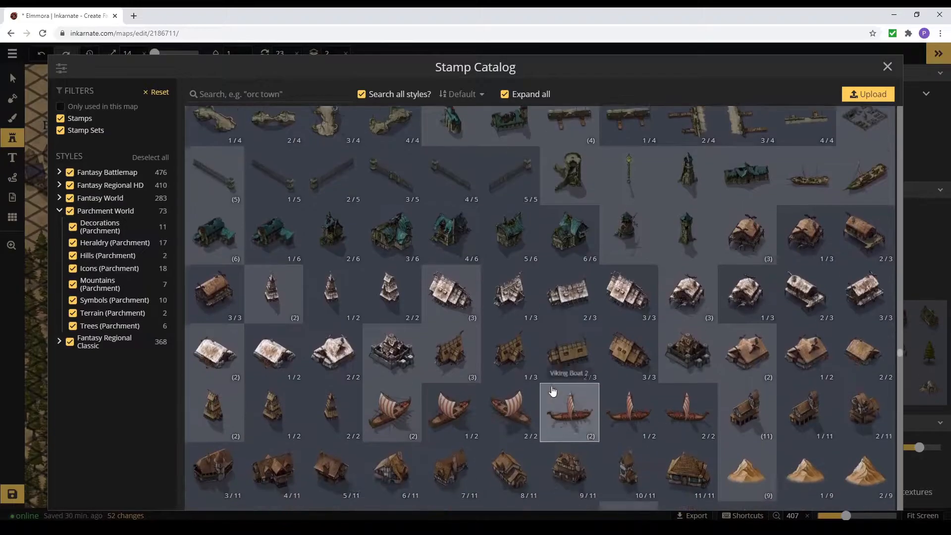
pyautogui.scroll(-15, 489, 361)
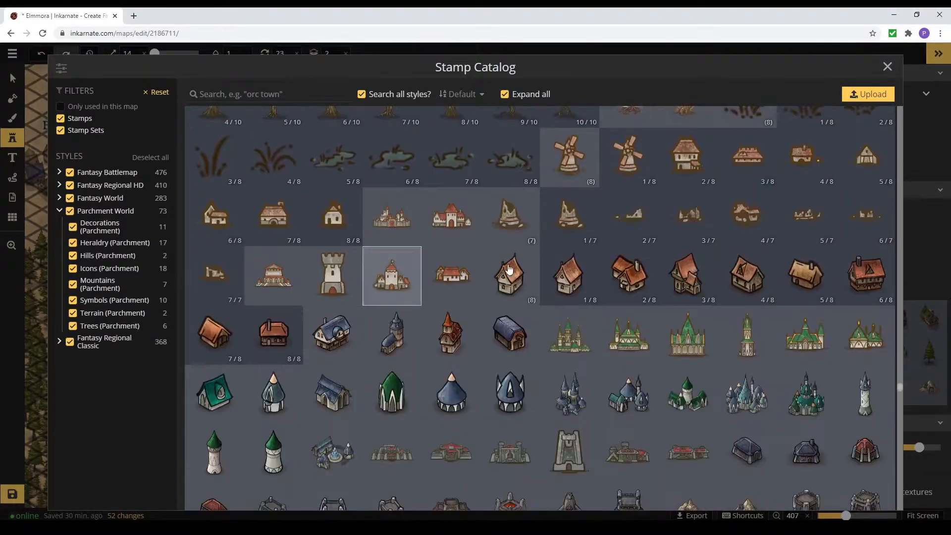
pyautogui.scroll(-10, 743, 355)
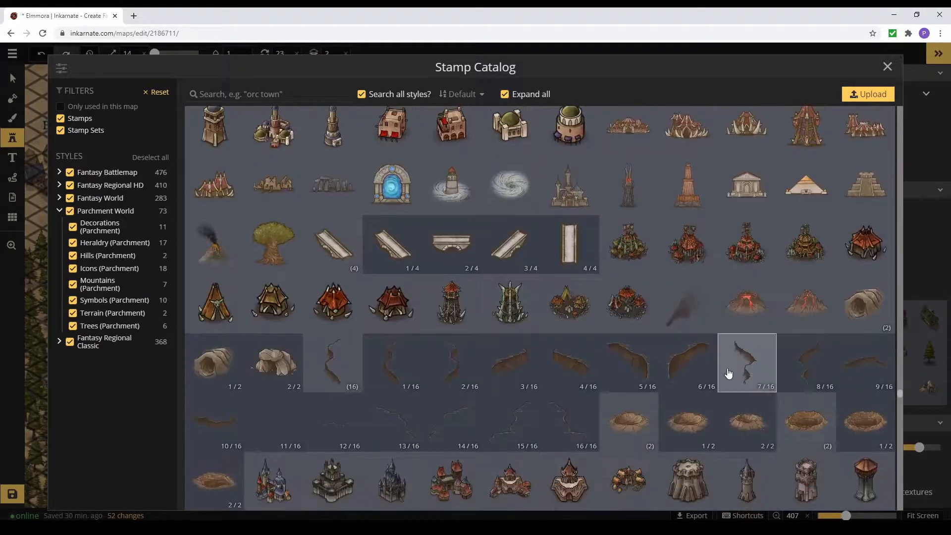
pyautogui.scroll(-10, 695, 395)
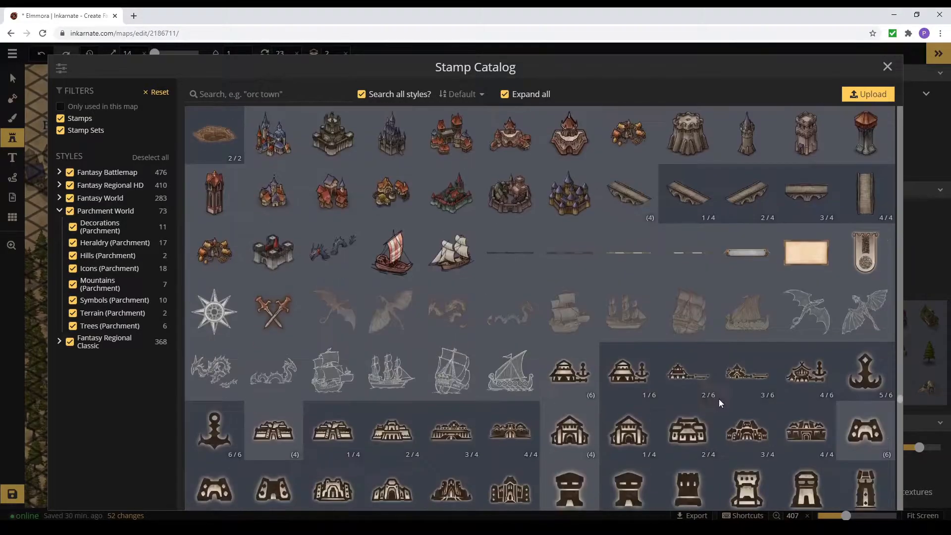
pyautogui.scroll(-10, 733, 414)
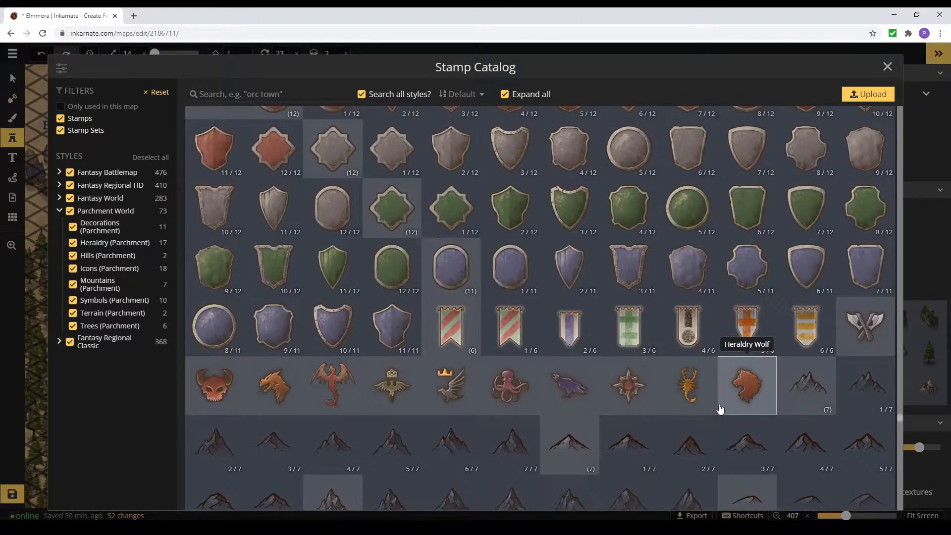
pyautogui.scroll(-10, 706, 395)
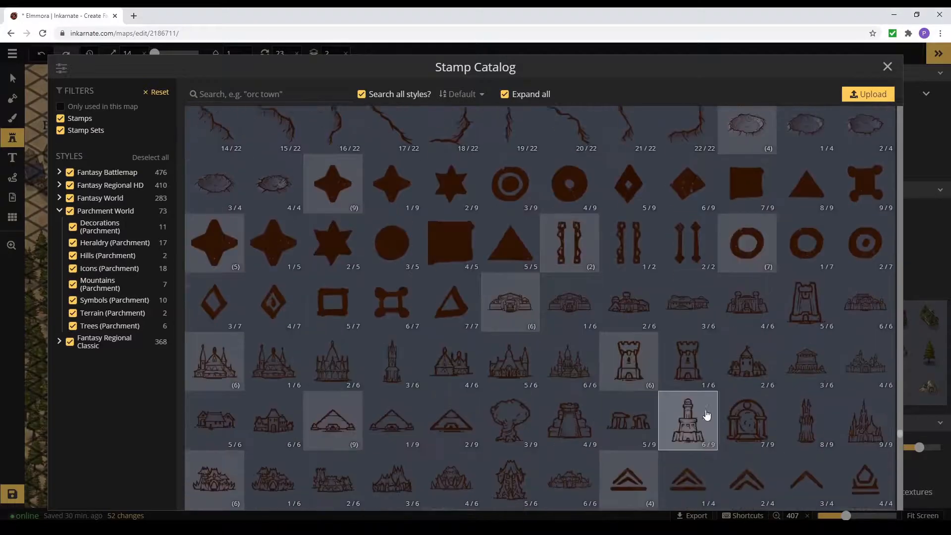
pyautogui.scroll(-10, 707, 402)
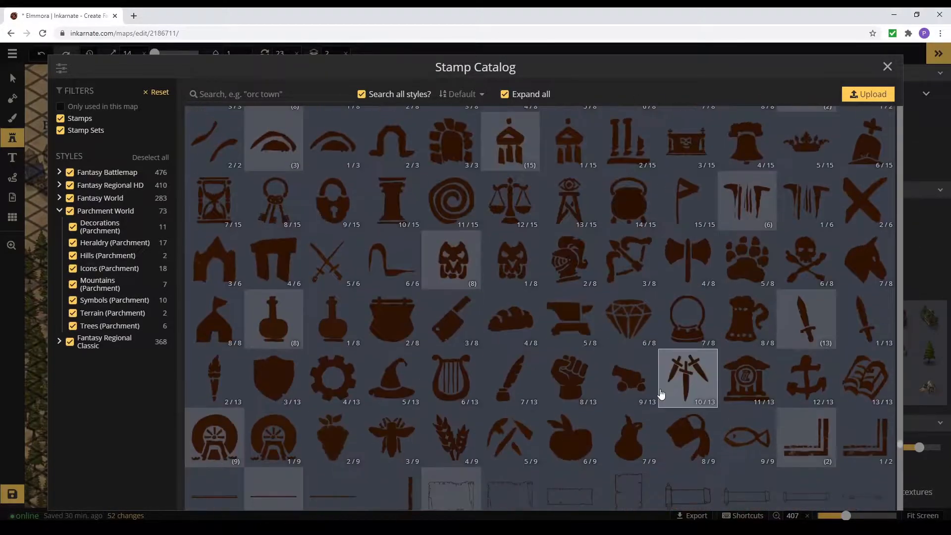
pyautogui.scroll(-10, 589, 398)
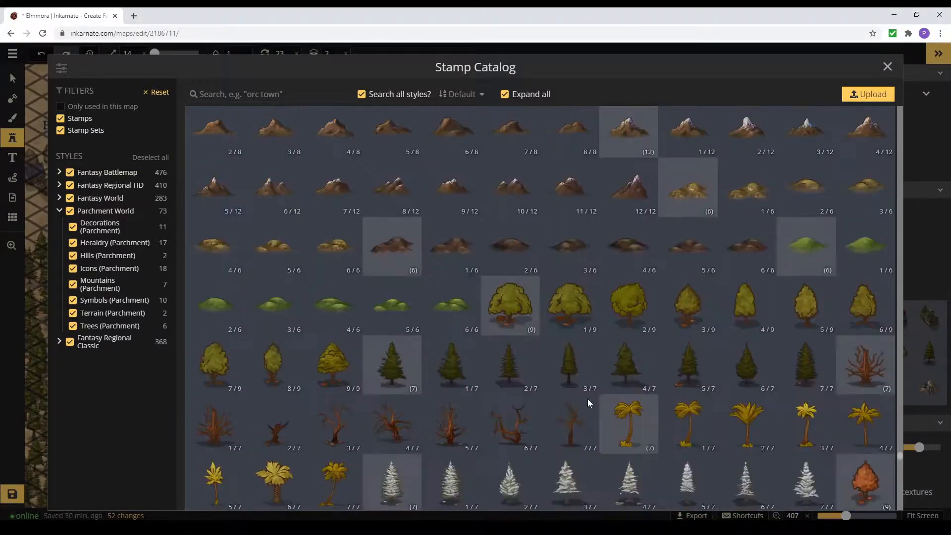
pyautogui.scroll(-10, 555, 399)
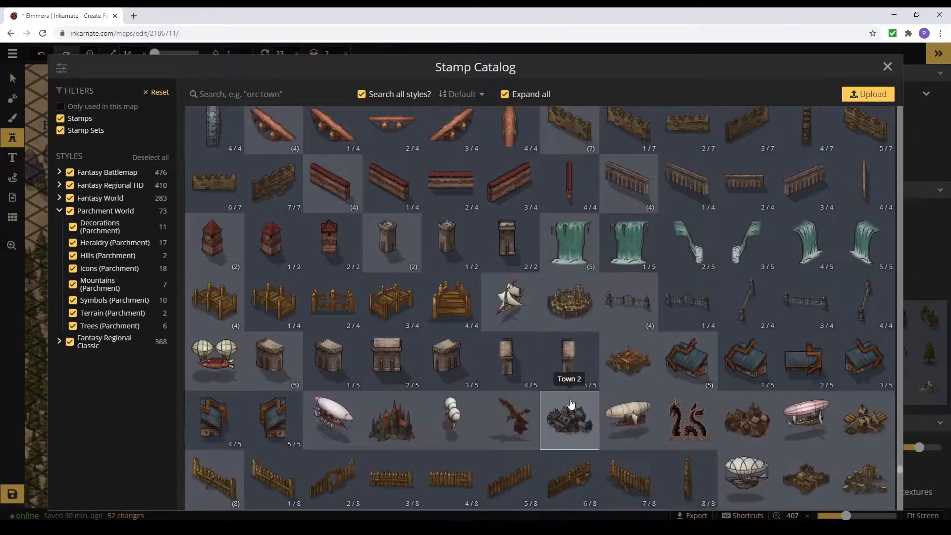
pyautogui.scroll(-5, 594, 406)
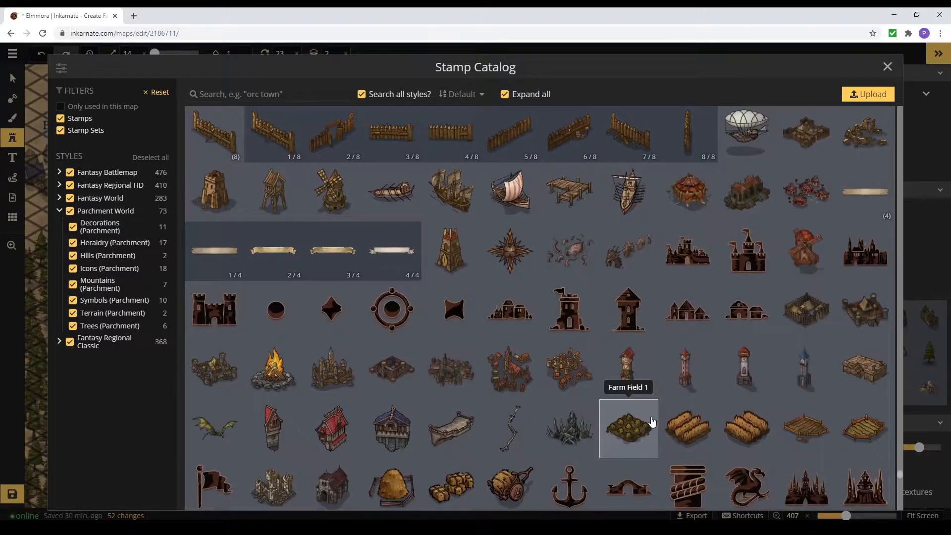
pyautogui.scroll(-6, 597, 315)
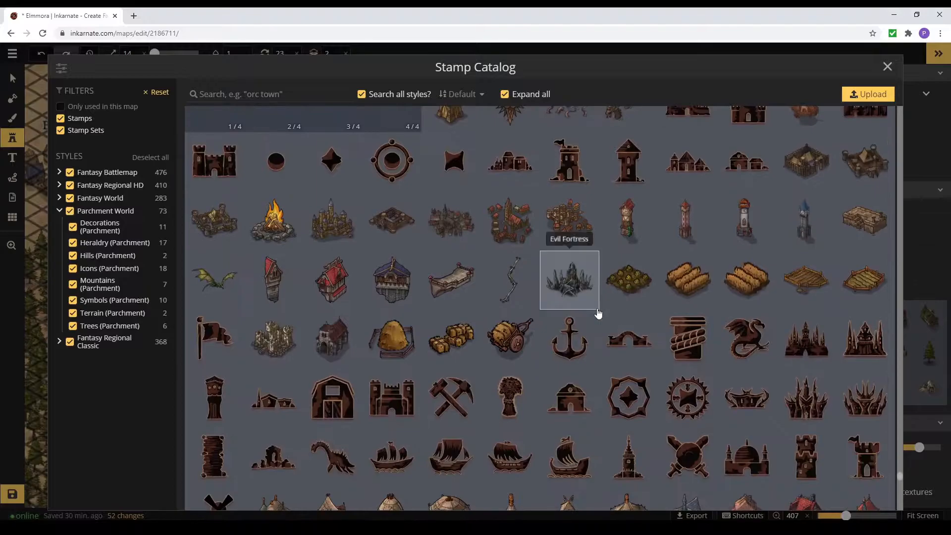
pyautogui.scroll(-10, 600, 317)
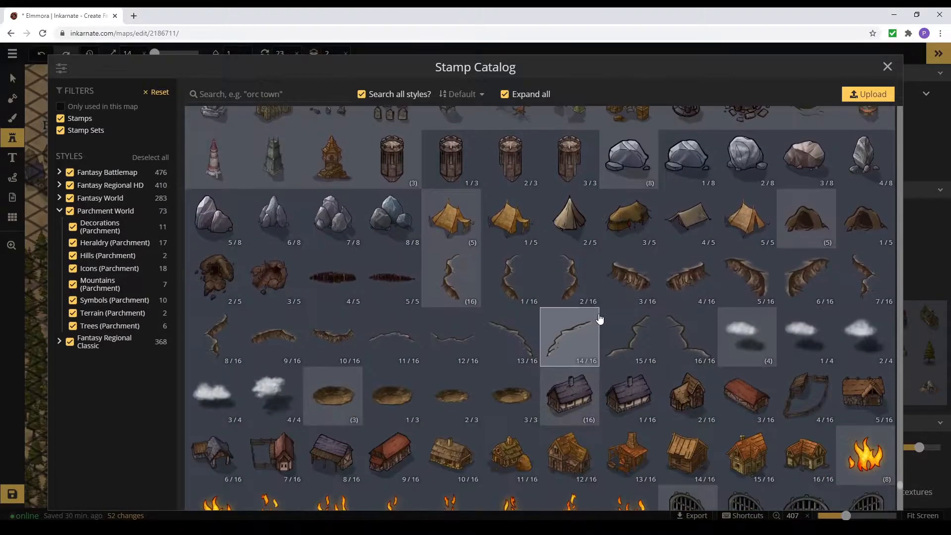
pyautogui.scroll(-3, 726, 400)
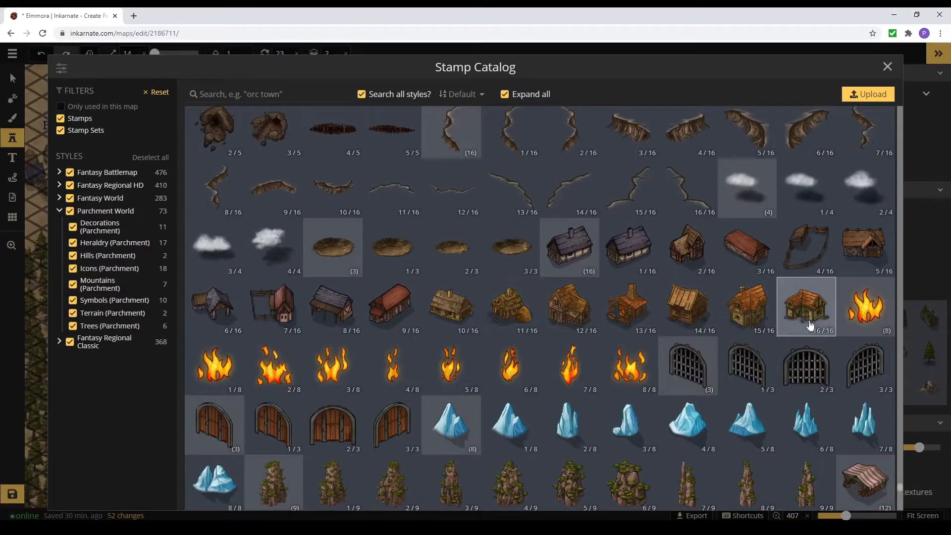
pyautogui.scroll(-5, 457, 398)
pyautogui.scroll(2, 503, 385)
pyautogui.scroll(-5, 594, 372)
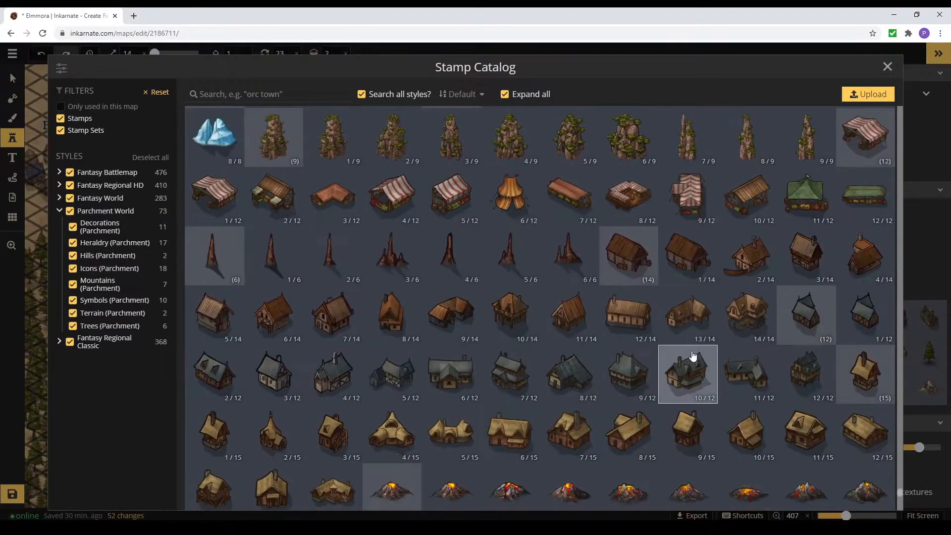
pyautogui.scroll(-10, 692, 355)
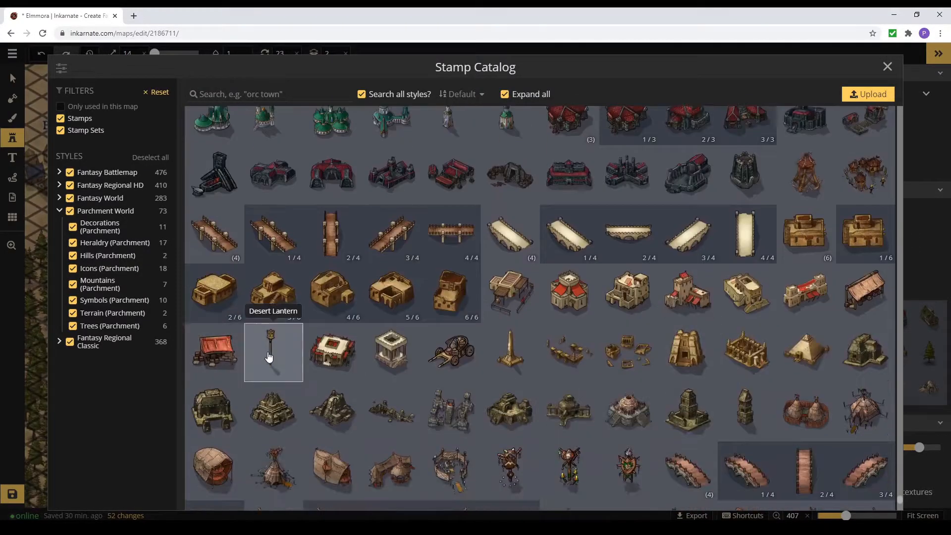
pyautogui.scroll(-15, 683, 365)
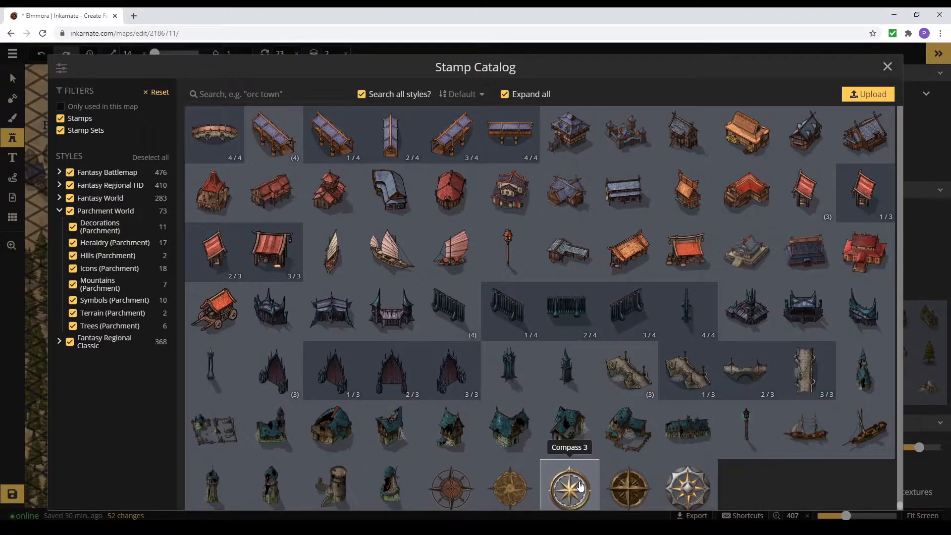
# Step: Search the stamp catalog for Manor and place a Manor House 2 at the end of the branch road northeast of the forest
pyautogui.write('Manor')
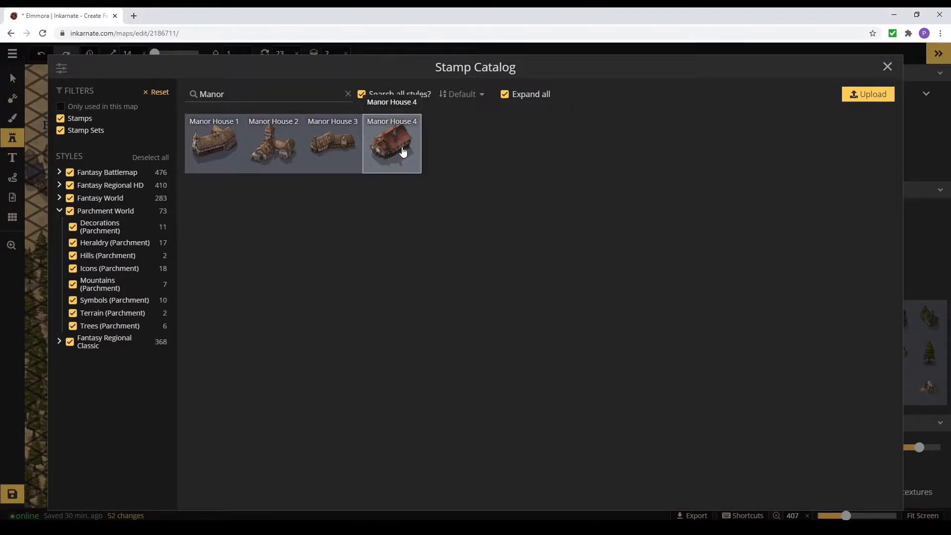
pyautogui.click(273, 143)
pyautogui.click(498, 251)
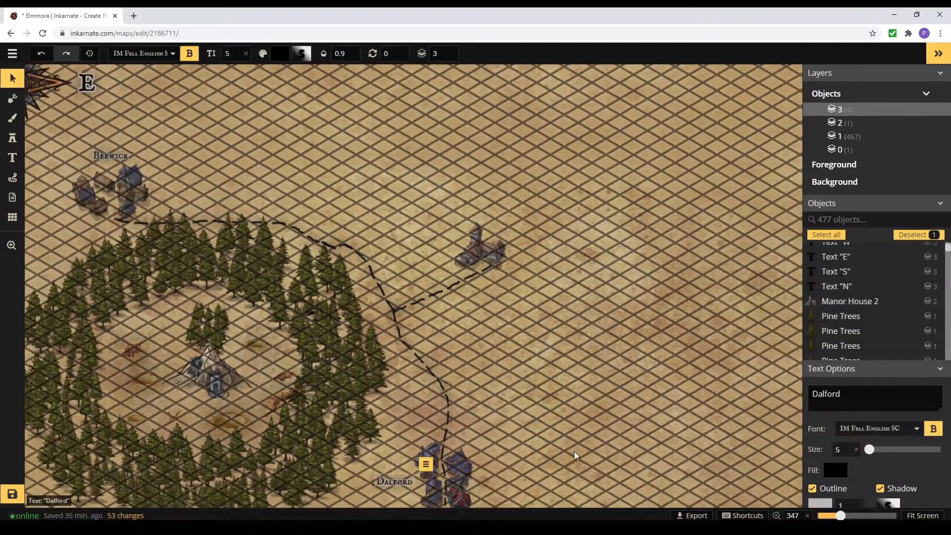
# Step: Place a duplicate of the Dalford label above the manor house and copy the name Nerosa House from the KKW Timescales document
pyautogui.hotkey('ctrl', 'v')
pyautogui.moveTo(566, 325); pyautogui.dragTo(479, 214)
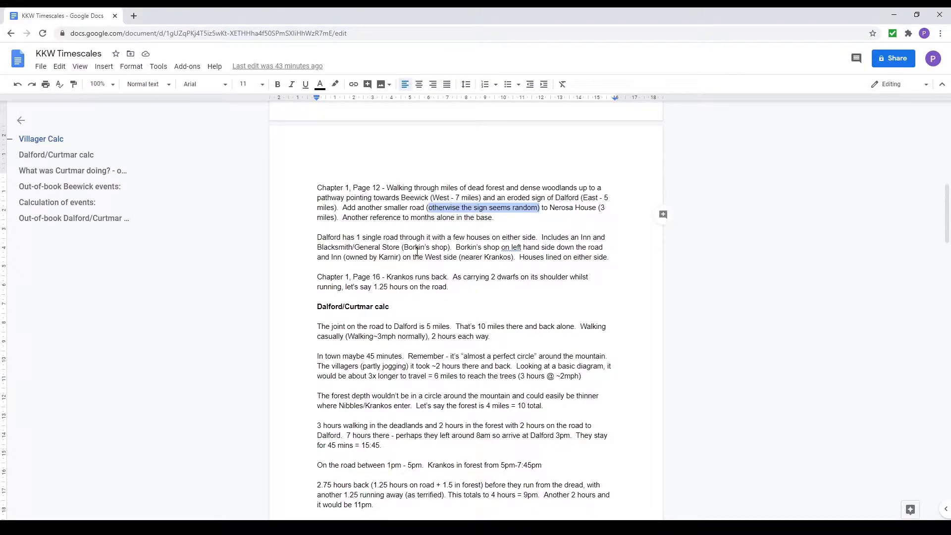
pyautogui.moveTo(550, 207); pyautogui.dragTo(596, 208)
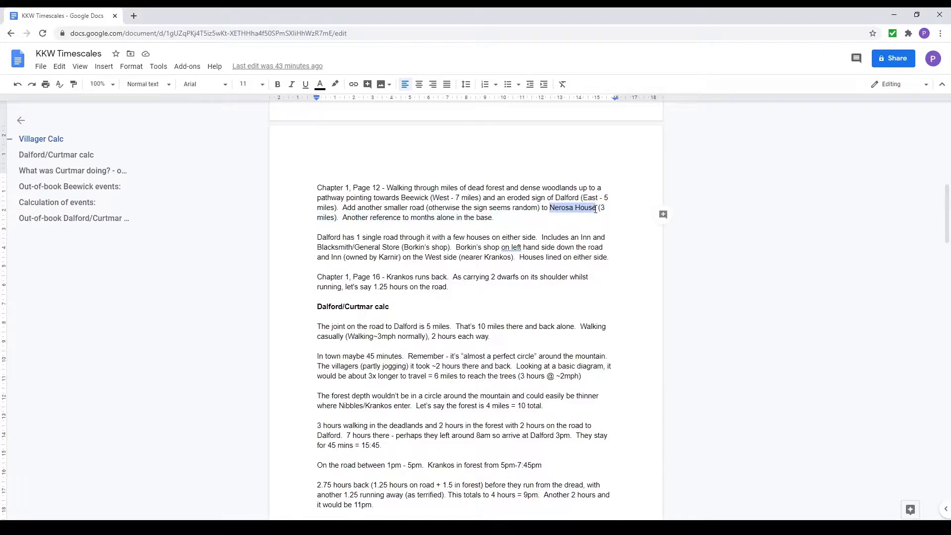
pyautogui.hotkey('ctrl', 'c')
# Step: Return to the Inkarnate map, change the duplicated label's text to Nerosa House, and save the map
pyautogui.hotkey('alt', 'Tab')
pyautogui.hotkey('ctrl', 'v')
pyautogui.moveTo(841, 394); pyautogui.dragTo(761, 377)
pyautogui.press('BackSpace')
pyautogui.click(581, 381)
pyautogui.scroll(-3, 581, 382)
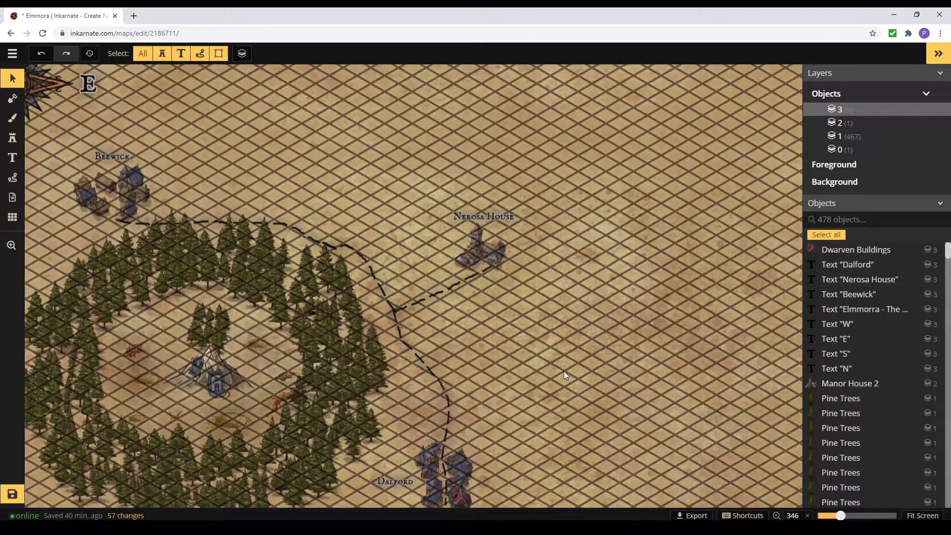
pyautogui.hotkey('ctrl', 's')
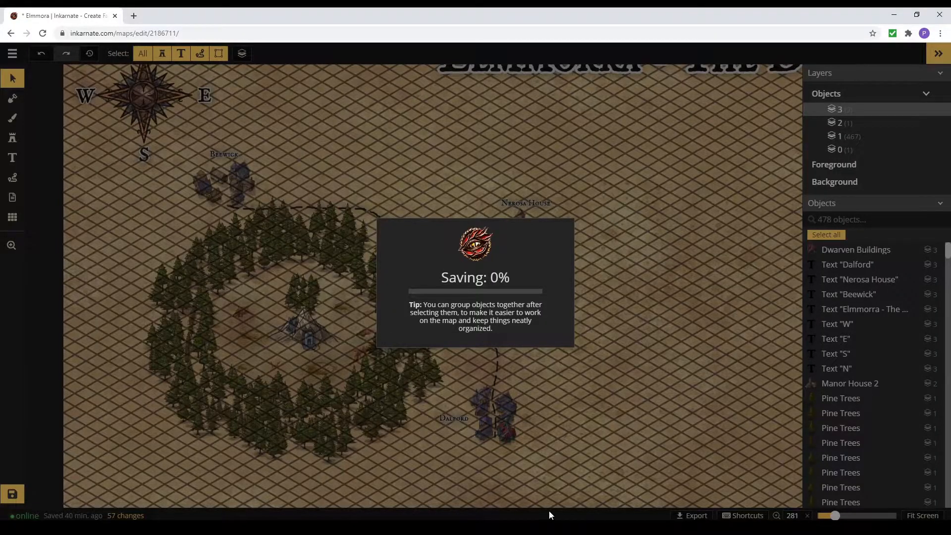
# Step: Switch to the KKW Timescales document and review the Dalford/Curtmar calculations of road distances, forest depth and travel times
pyautogui.hotkey('alt', 'Tab')
pyautogui.moveTo(330, 281); pyautogui.dragTo(406, 280)
pyautogui.scroll(-3, 332, 184)
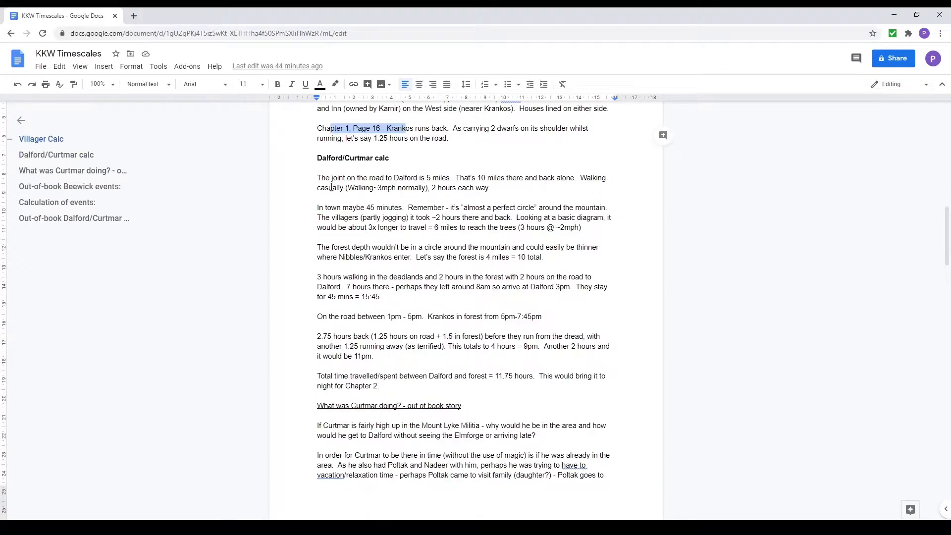
pyautogui.moveTo(464, 179); pyautogui.dragTo(562, 178)
pyautogui.moveTo(319, 208); pyautogui.dragTo(389, 208)
pyautogui.moveTo(317, 227); pyautogui.dragTo(504, 228)
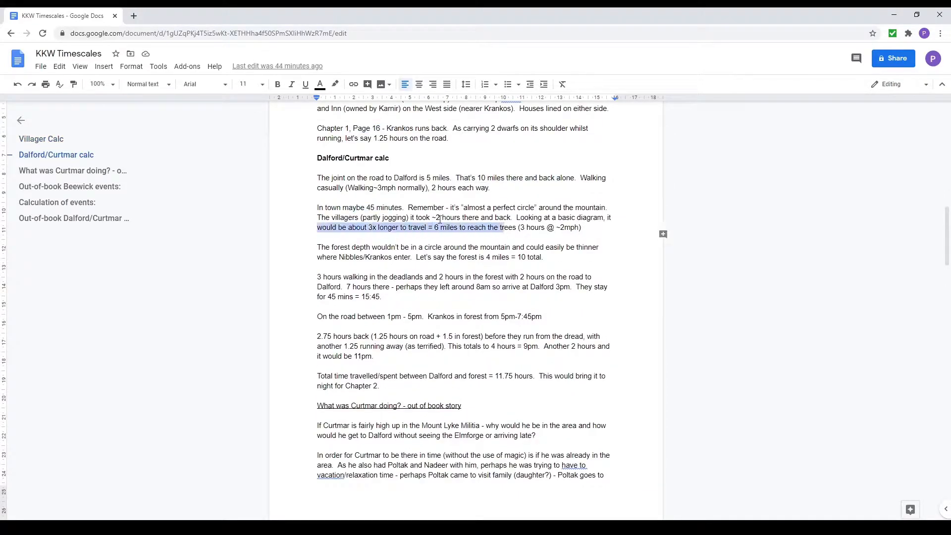
pyautogui.moveTo(317, 247); pyautogui.dragTo(421, 248)
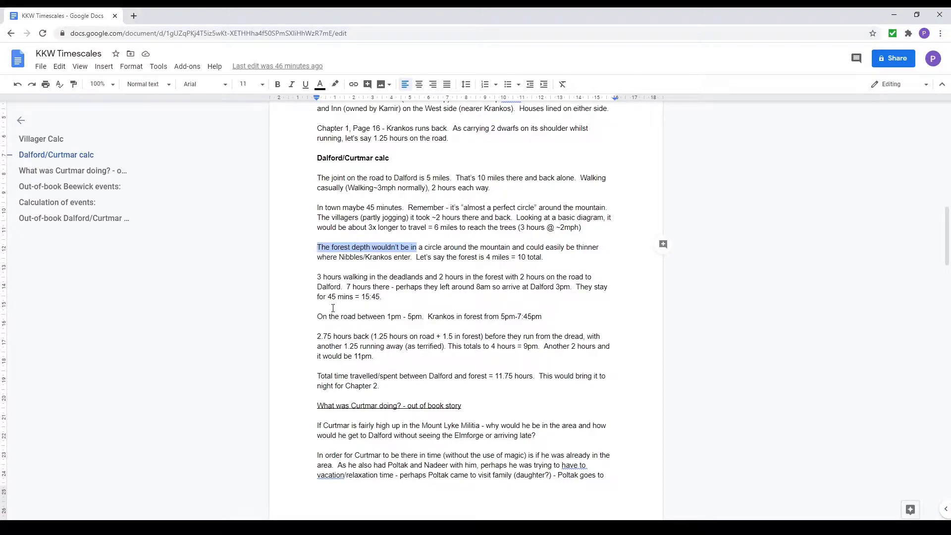
pyautogui.scroll(-2, 319, 332)
pyautogui.moveTo(427, 217); pyautogui.dragTo(639, 232)
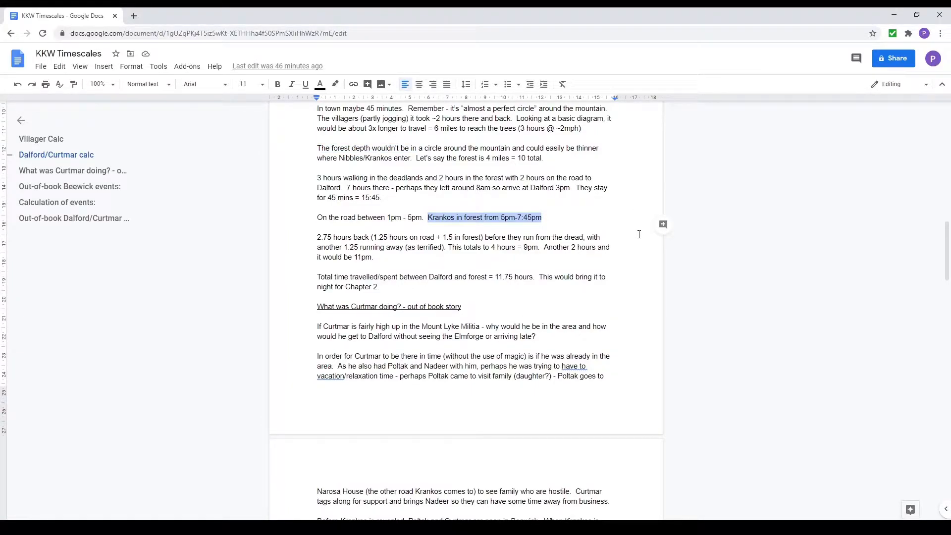
# Step: Compare the Inkarnate map with the return-journey timings from Dalford through the forest in the KKW Timescales document
pyautogui.hotkey('alt', 'Tab')
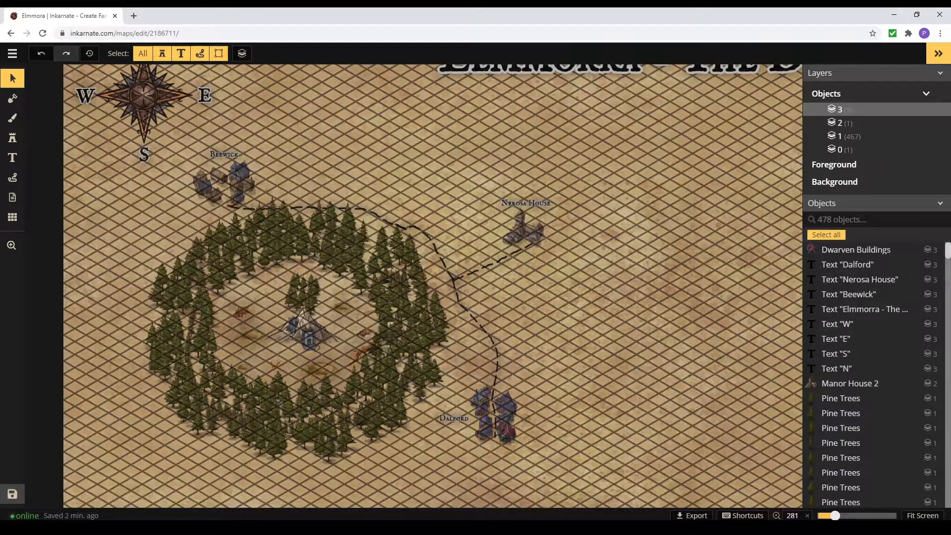
pyautogui.hotkey('alt', 'Tab')
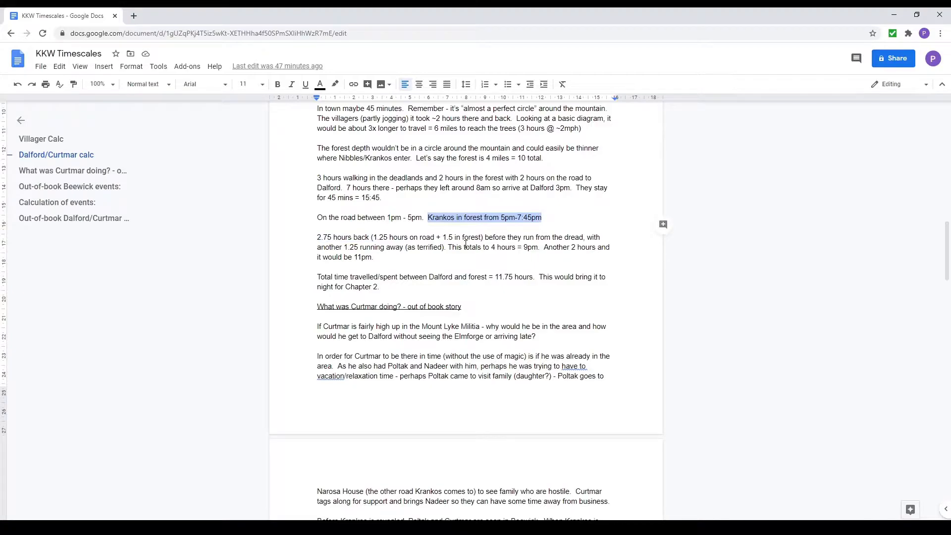
pyautogui.moveTo(377, 257); pyautogui.dragTo(317, 237)
pyautogui.hotkey('alt', 'Tab')
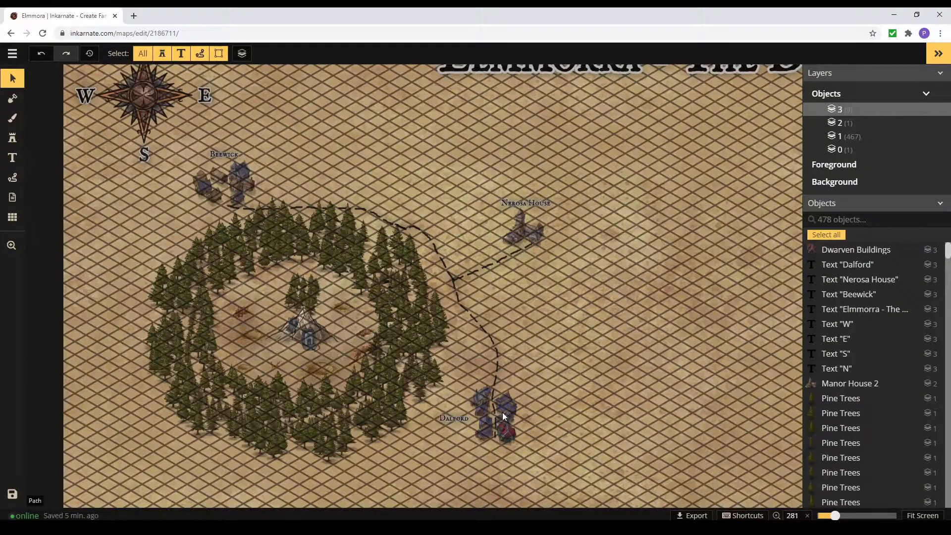
# Step: Switch to the KKW Timescales document and read the "What was Curtmar doing?" section about how he reached the area in time
pyautogui.hotkey('alt', 'Tab')
pyautogui.moveTo(344, 278); pyautogui.dragTo(528, 277)
pyautogui.moveTo(317, 287); pyautogui.dragTo(407, 288)
pyautogui.scroll(-3, 408, 288)
pyautogui.click(318, 178)
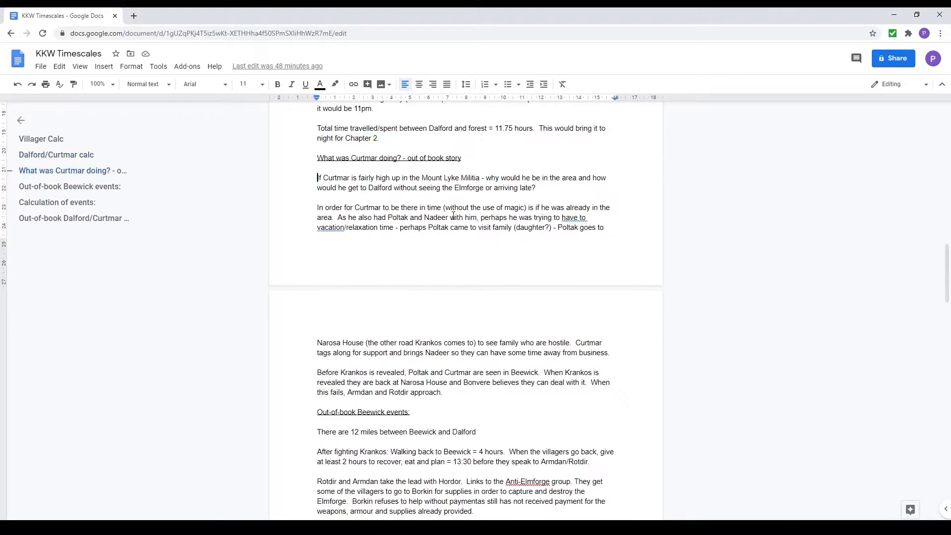
pyautogui.scroll(-1, 497, 203)
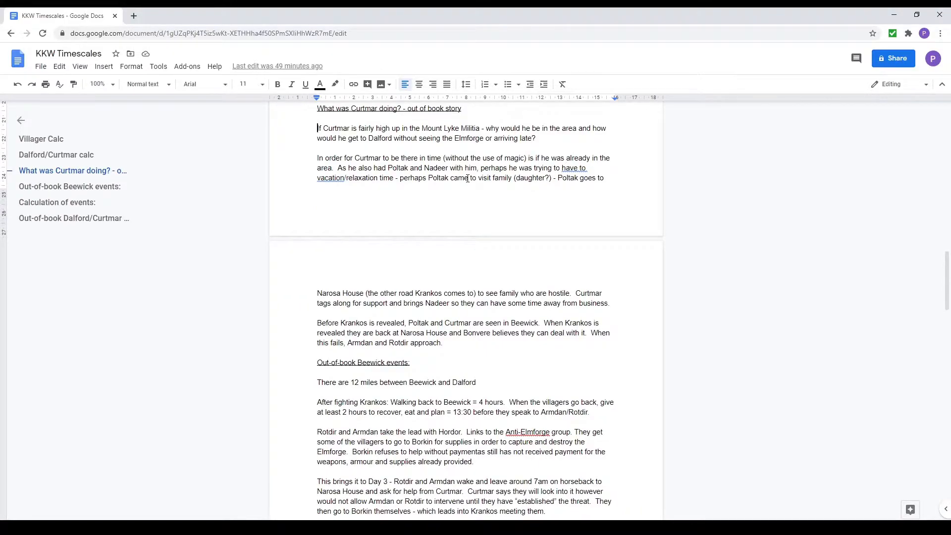
pyautogui.moveTo(450, 158); pyautogui.dragTo(526, 159)
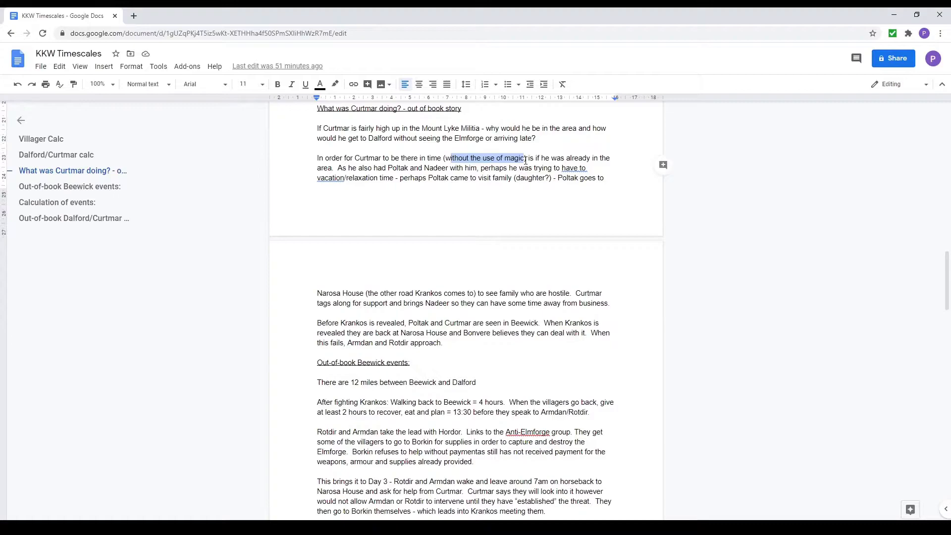
pyautogui.moveTo(447, 169)
pyautogui.mouseDown()
pyautogui.moveTo(358, 169)
pyautogui.moveTo(452, 172)
pyautogui.mouseUp()
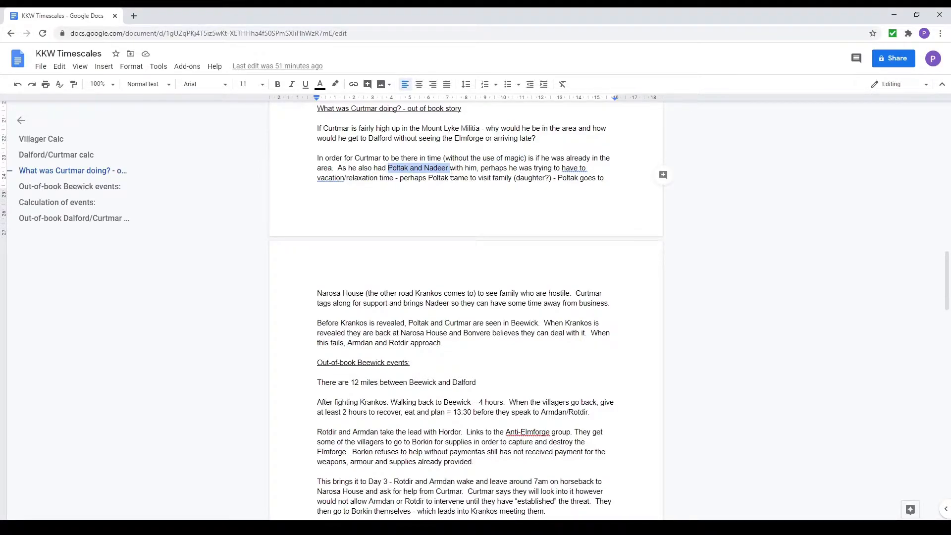
pyautogui.moveTo(379, 158); pyautogui.dragTo(549, 178)
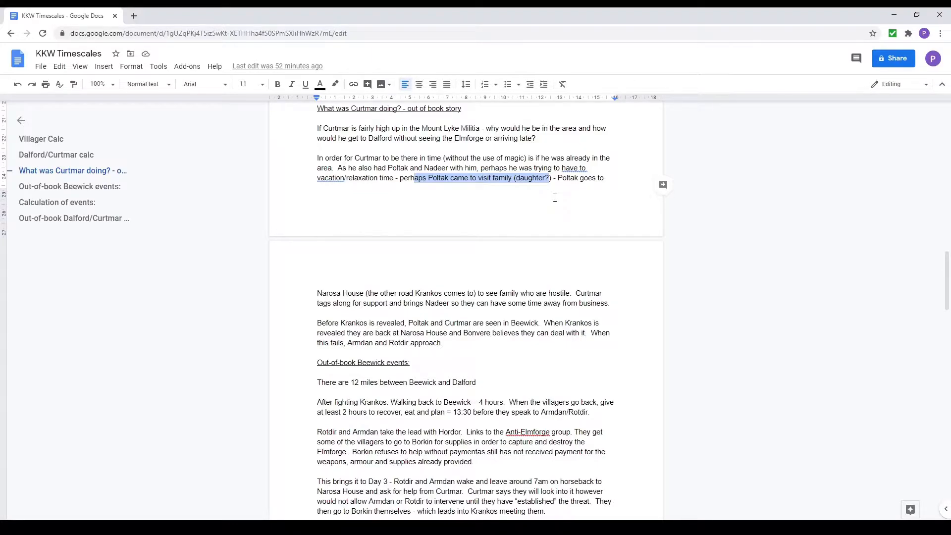
# Step: Read on in the KKW Timescales document about the family visit to Narosa House and the companions brought along
pyautogui.moveTo(373, 293); pyautogui.dragTo(493, 293)
pyautogui.scroll(-1, 781, 272)
pyautogui.click(591, 246)
pyautogui.moveTo(591, 245); pyautogui.dragTo(449, 256)
pyautogui.moveTo(564, 254); pyautogui.dragTo(609, 254)
# Step: Return to the Inkarnate map, find an Archery Range stamp in the catalog, place it just south of the forest, and save the map
pyautogui.hotkey('alt', 'Tab')
pyautogui.moveTo(651, 325); pyautogui.dragTo(610, 246)
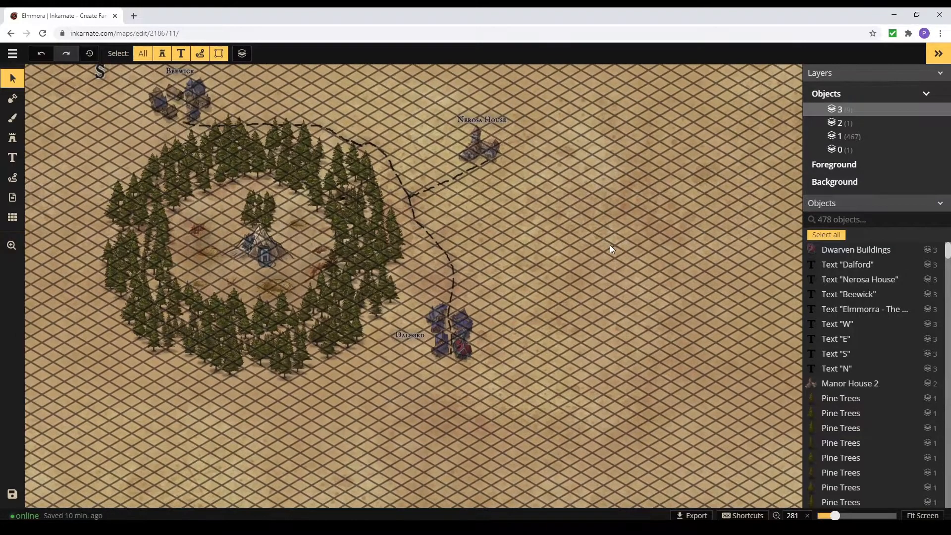
pyautogui.click(13, 138)
pyautogui.click(825, 225)
pyautogui.moveTo(233, 94); pyautogui.dragTo(112, 103)
pyautogui.write('Archery')
pyautogui.click(213, 141)
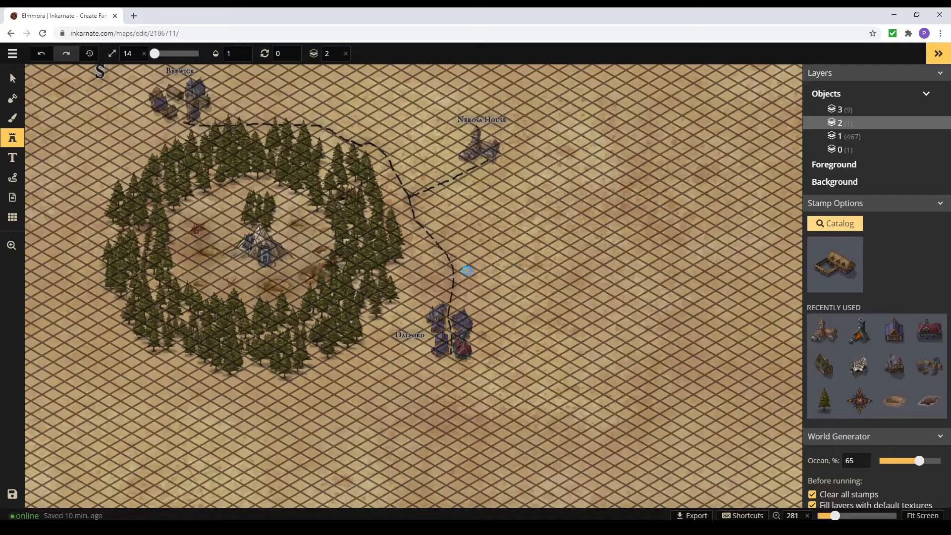
pyautogui.click(348, 397)
pyautogui.press('v')
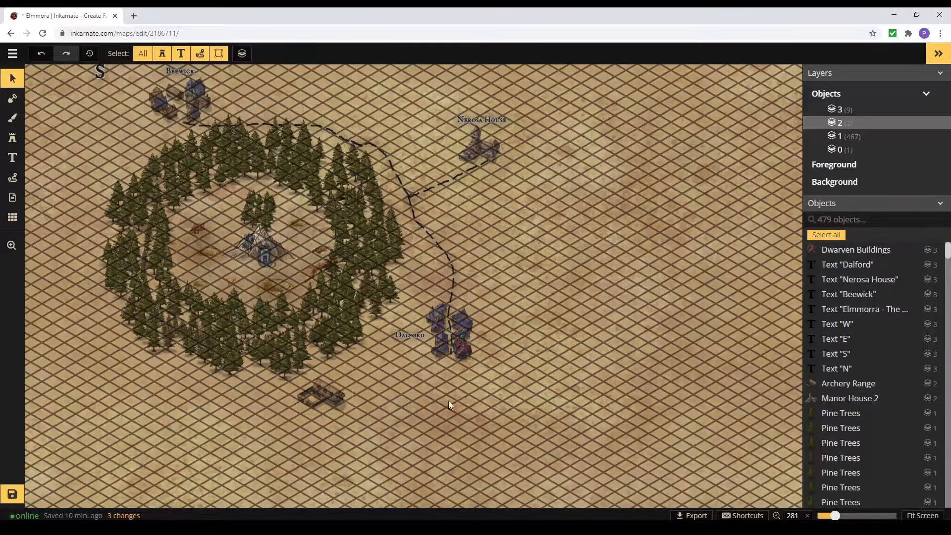
pyautogui.click(15, 497)
# Step: Compare the "Calculation of events" notes in the KKW Timescales document with the roads and places on the Inkarnate map
pyautogui.click(434, 485)
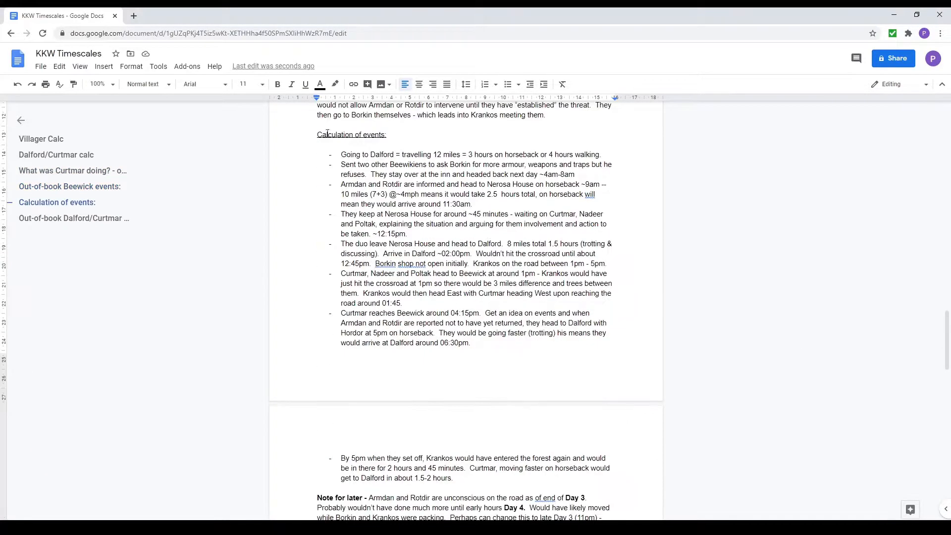
pyautogui.scroll(-7, 413, 321)
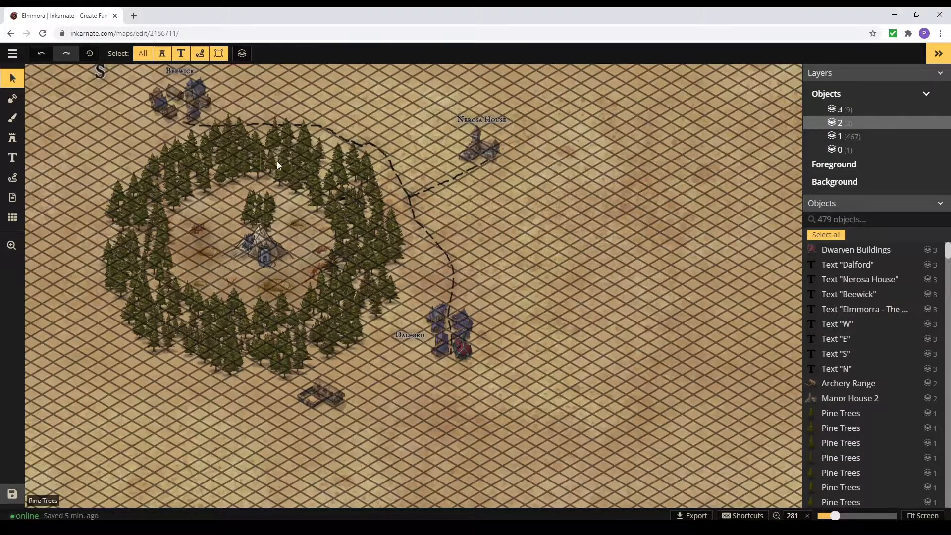
pyautogui.click(283, 162)
pyautogui.click(376, 527)
pyautogui.click(408, 476)
pyautogui.moveTo(467, 250); pyautogui.dragTo(574, 250)
pyautogui.click(376, 527)
# Step: Rearrange the Eastern Houses and Dwarven Buildings stamps around the road at Dalford
pyautogui.click(461, 322)
pyautogui.moveTo(460, 322); pyautogui.dragTo(459, 324)
pyautogui.click(376, 527)
pyautogui.click(522, 356)
pyautogui.scroll(8, 446, 340)
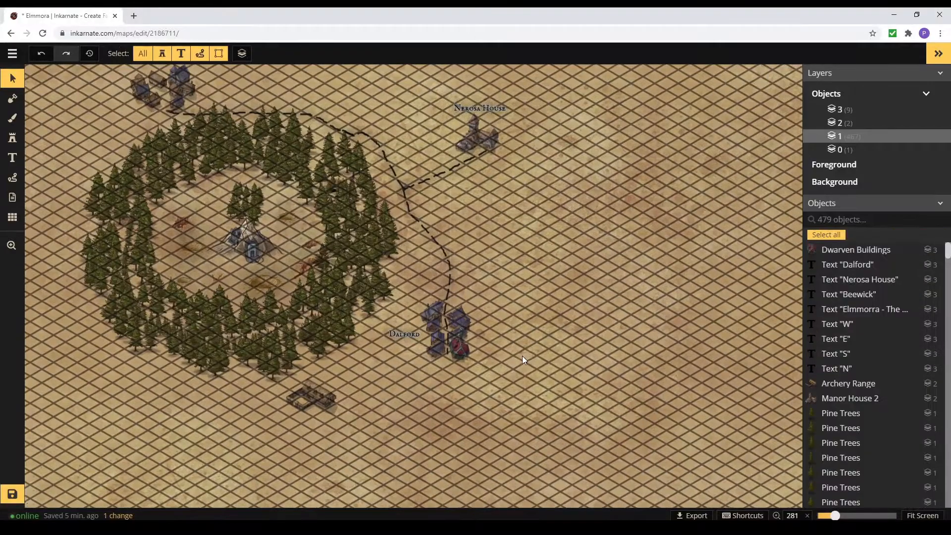
pyautogui.click(376, 297)
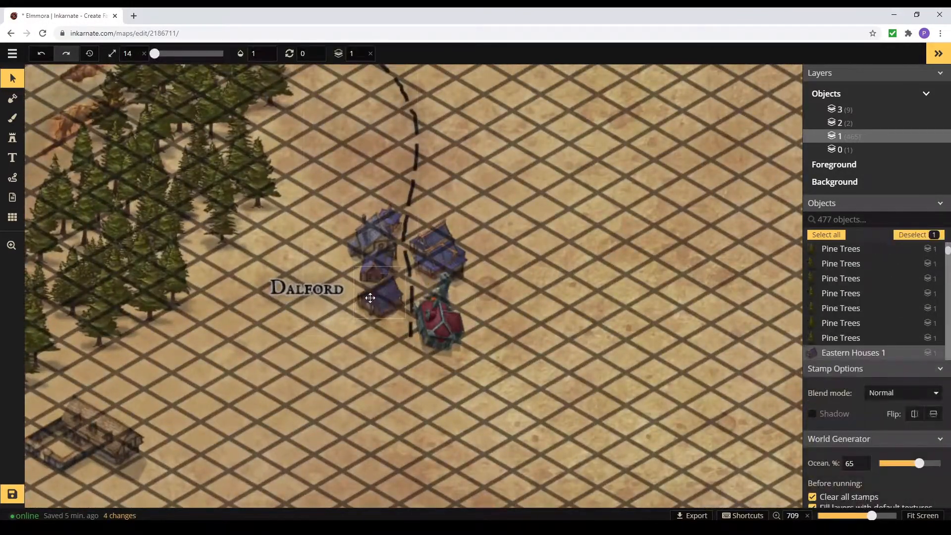
pyautogui.keyDown('shift'); pyautogui.click(441, 324); pyautogui.keyUp('shift')
pyautogui.scroll(-7, 514, 330)
pyautogui.moveTo(492, 263); pyautogui.dragTo(483, 313)
# Step: Switch to the KKW Timescales document and review the 6am run from Dalford and its reworked 3 mile run timing
pyautogui.click(376, 527)
pyautogui.click(428, 488)
pyautogui.moveTo(421, 269); pyautogui.dragTo(496, 300)
pyautogui.scroll(-2, 547, 191)
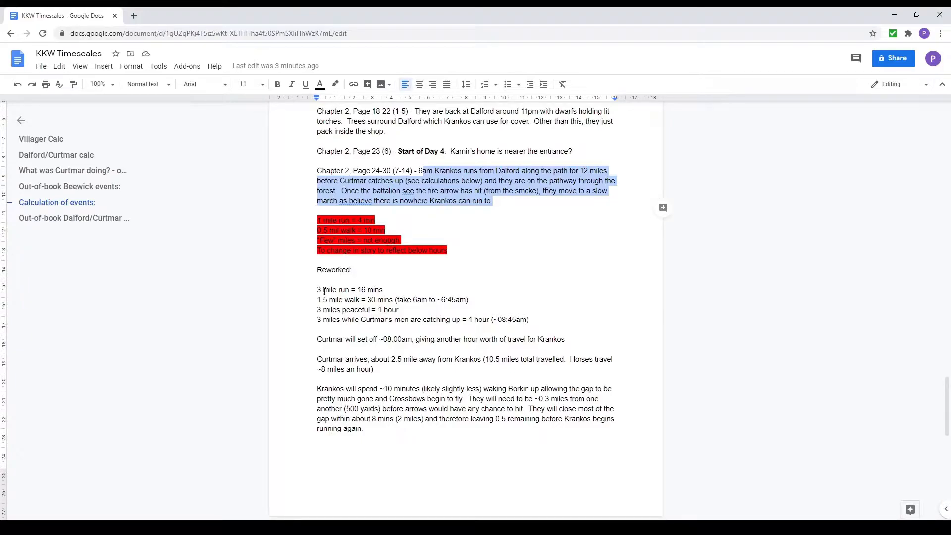
pyautogui.moveTo(317, 290); pyautogui.dragTo(383, 291)
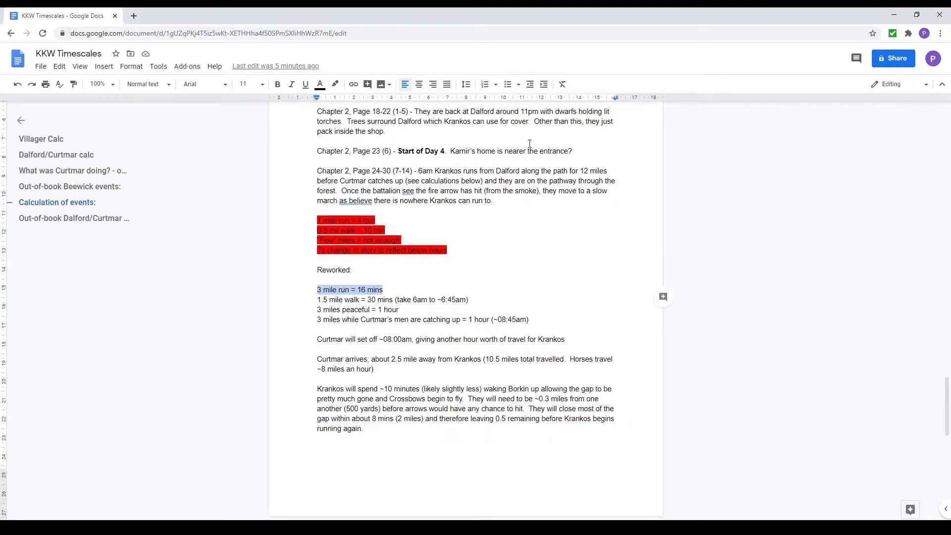
# Step: Review the chase notes on how the gap closes, the crossbow range, the running speeds and the journey total
pyautogui.moveTo(351, 419); pyautogui.dragTo(423, 418)
pyautogui.scroll(-5, 598, 397)
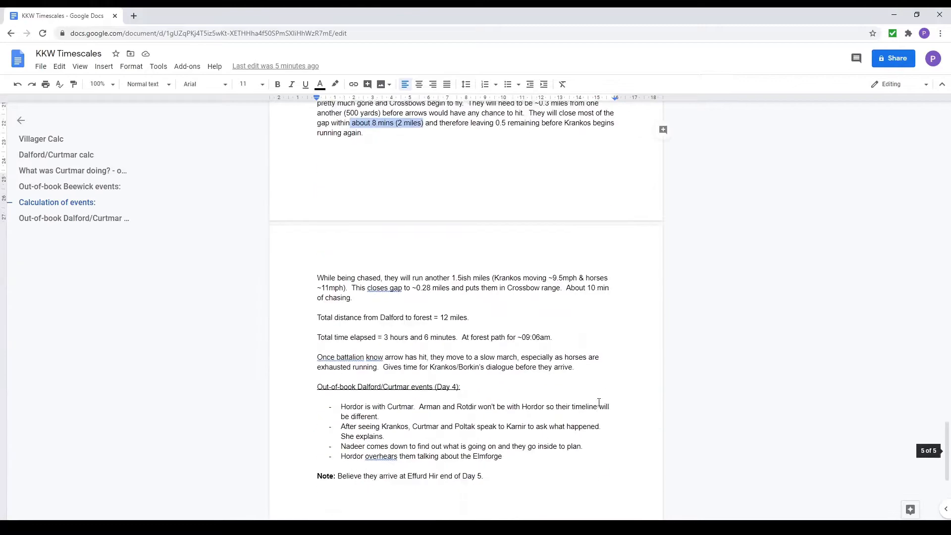
pyautogui.moveTo(347, 161); pyautogui.dragTo(387, 163)
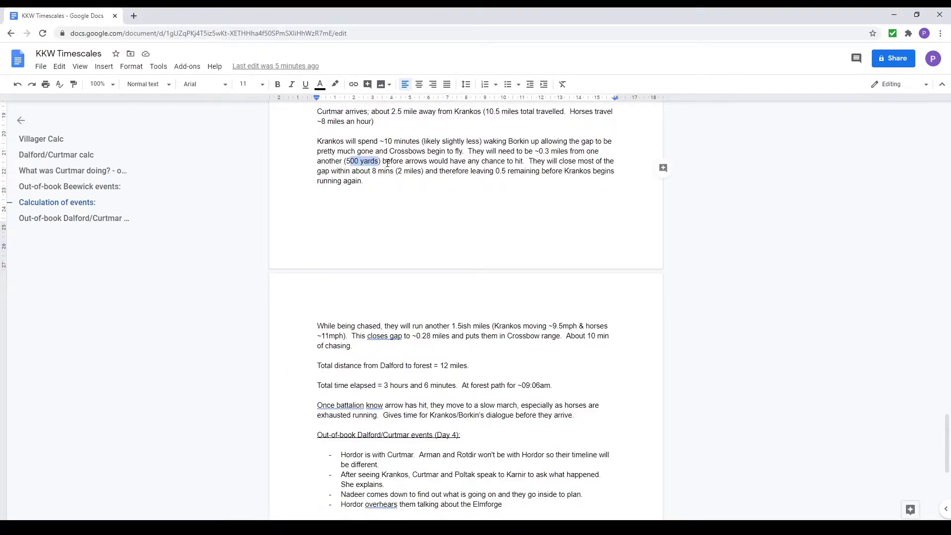
pyautogui.scroll(-1, 847, 348)
pyautogui.moveTo(514, 277); pyautogui.dragTo(573, 277)
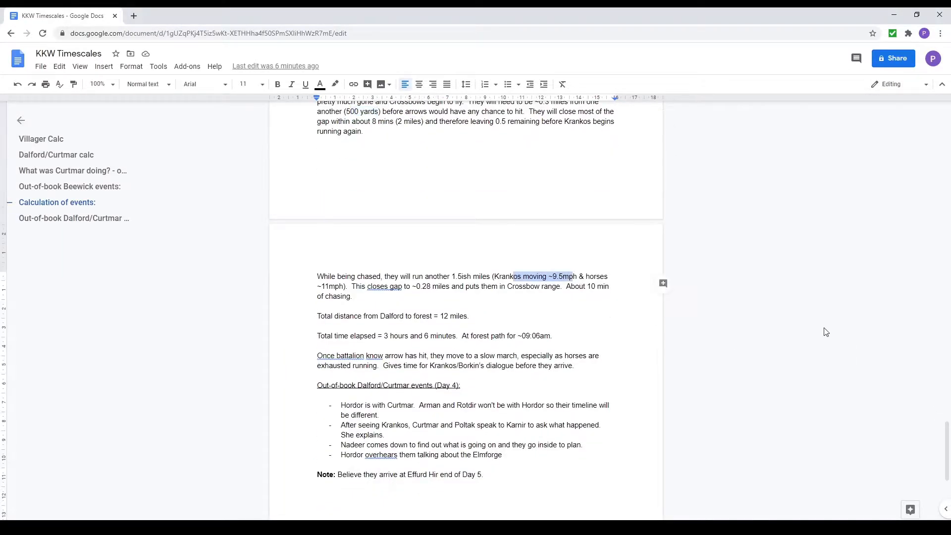
pyautogui.moveTo(533, 112); pyautogui.dragTo(403, 121)
pyautogui.scroll(-2, 566, 287)
pyautogui.moveTo(338, 217); pyautogui.dragTo(467, 217)
# Step: Recheck the reworked run and walk distances, the chase mileage, and the notes on the battalion's march and the Effurd Hir arrival
pyautogui.scroll(5, 677, 349)
pyautogui.scroll(2, 676, 349)
pyautogui.moveTo(318, 190); pyautogui.dragTo(331, 219)
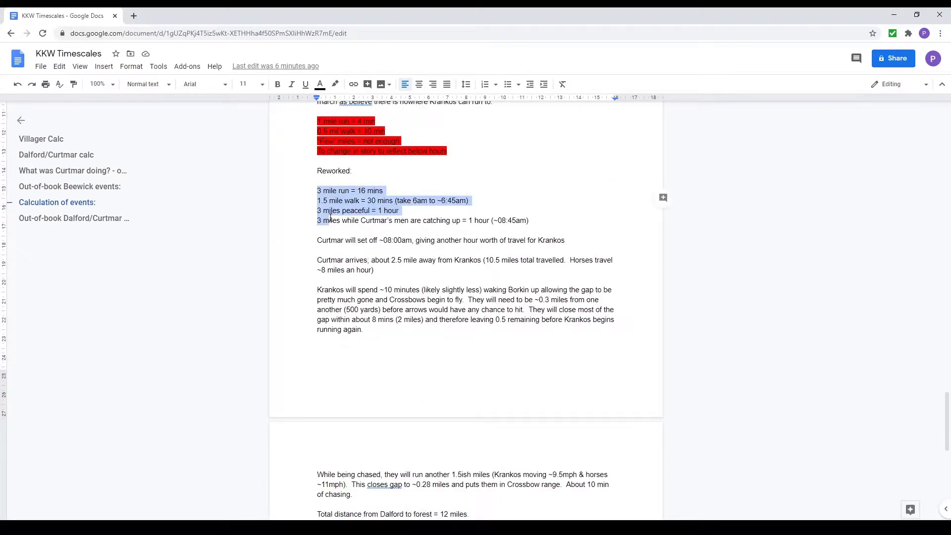
pyautogui.moveTo(396, 319); pyautogui.dragTo(424, 319)
pyautogui.moveTo(452, 475); pyautogui.dragTo(463, 474)
pyautogui.scroll(-2, 766, 445)
pyautogui.moveTo(364, 230); pyautogui.dragTo(332, 191)
pyautogui.scroll(-4, 705, 323)
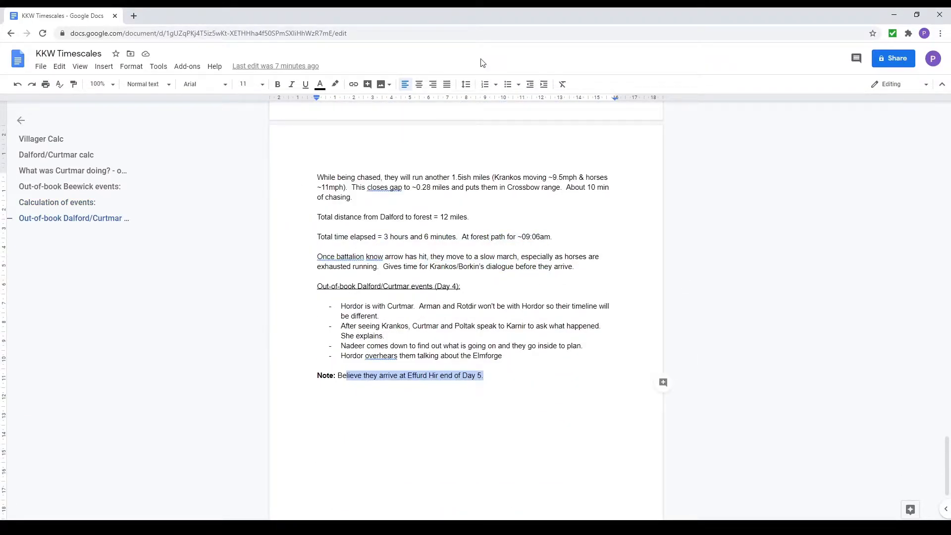
pyautogui.moveTo(323, 257); pyautogui.dragTo(446, 257)
# Step: Return to the Inkarnate map and draw a dashed path from Dalford southward, curving east and ending in a short northward stretch
pyautogui.click(377, 526)
pyautogui.click(322, 487)
pyautogui.scroll(-5, 567, 346)
pyautogui.moveTo(610, 347); pyautogui.dragTo(484, 142)
pyautogui.click(12, 177)
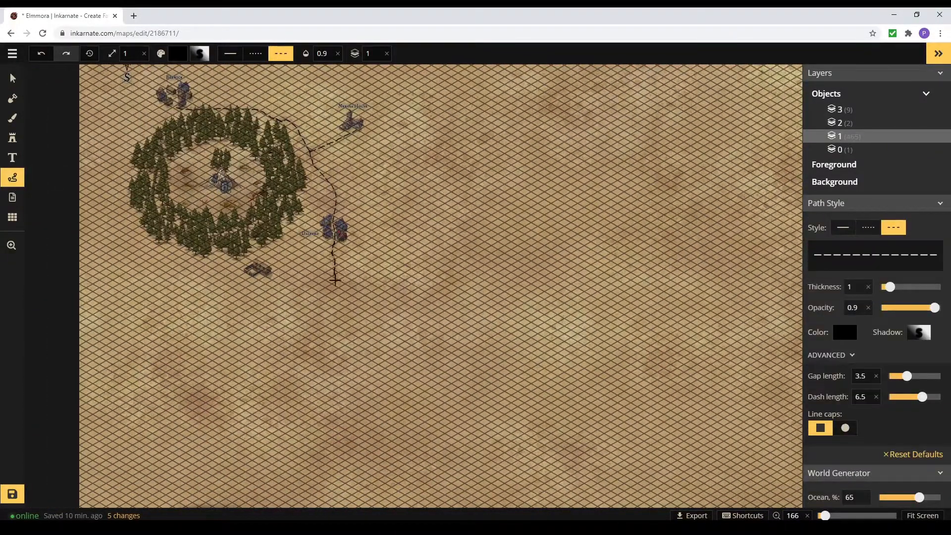
pyautogui.moveTo(474, 355); pyautogui.dragTo(484, 328)
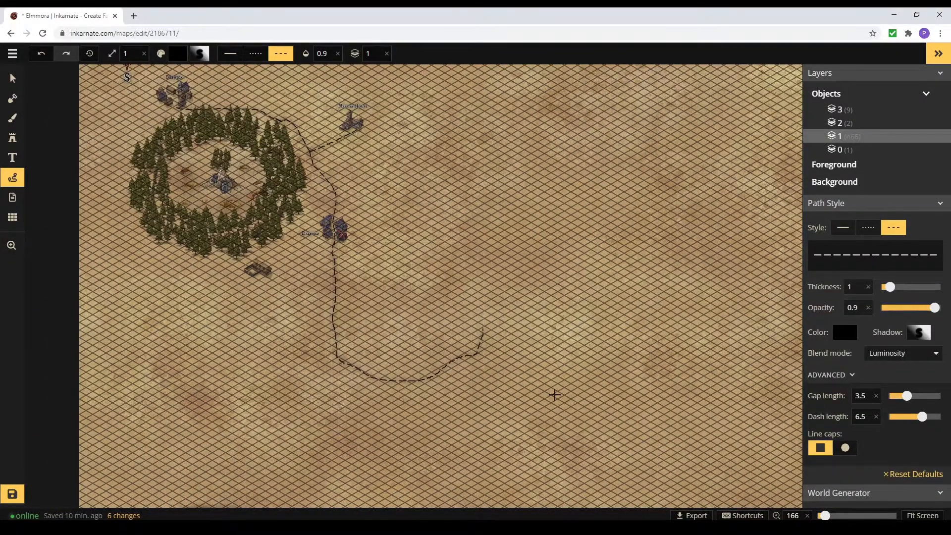
# Step: Paste a copy of the place label beneath the archery range stamp and change its text to Archery Outpost
pyautogui.scroll(2, 555, 395)
pyautogui.moveTo(556, 395); pyautogui.dragTo(614, 446)
pyautogui.click(12, 78)
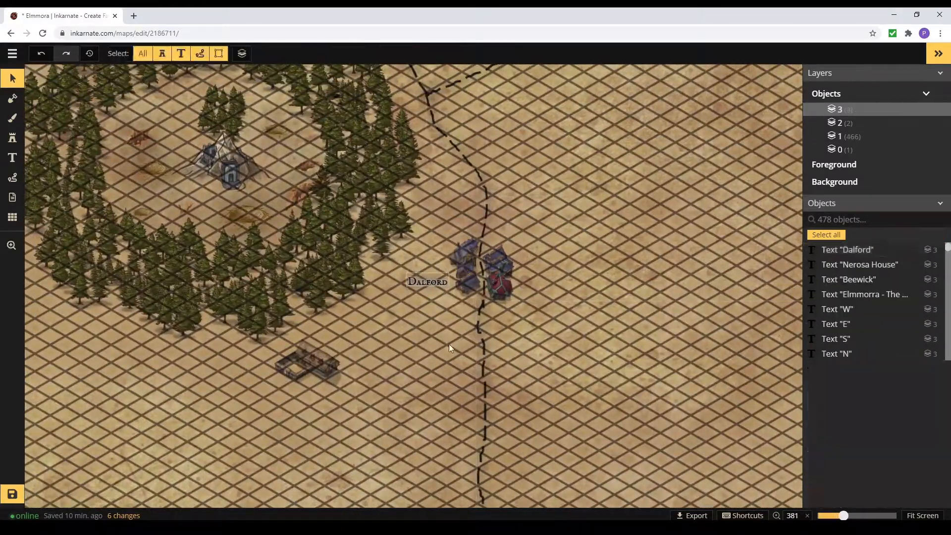
pyautogui.hotkey('ctrl', 'v')
pyautogui.doubleClick(310, 389)
pyautogui.write('Archery Outposts')
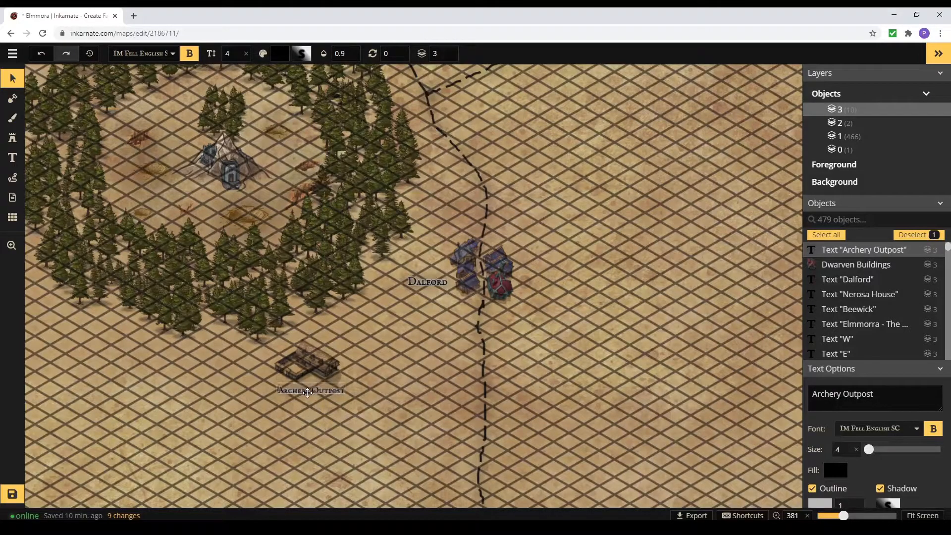
# Step: Duplicate the Archery Outpost label beneath the mountain in the forest clearing and retype it as Abandoned Mt Lyke Stronghold/Mine
pyautogui.hotkey('ctrl', 'c')
pyautogui.hotkey('ctrl', 'v')
pyautogui.doubleClick(230, 193)
pyautogui.write('Abadoned Mount Lyke S')
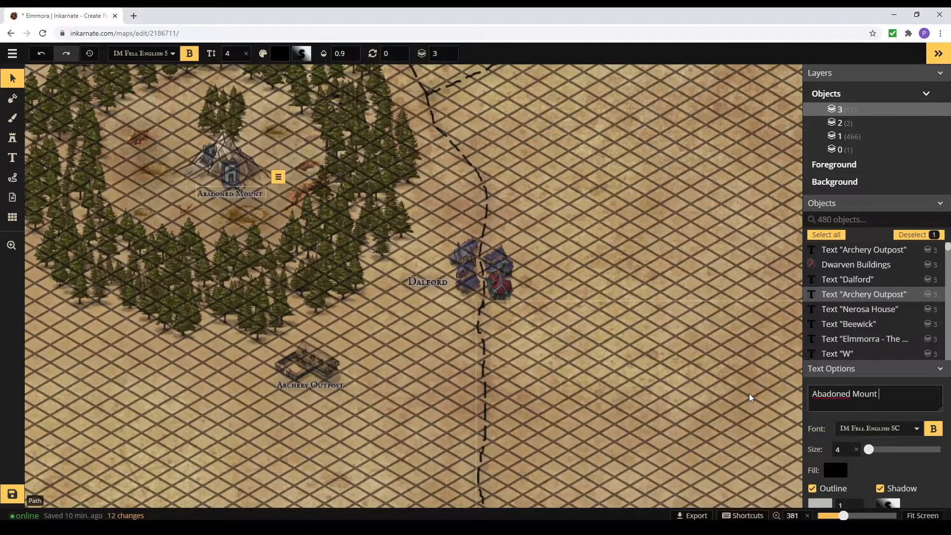
pyautogui.press('BackSpace')
pyautogui.press('BackSpace')
pyautogui.press('BackSpace')
pyautogui.press('BackSpace')
pyautogui.press('BackSpace')
pyautogui.press('BackSpace')
pyautogui.press('BackSpace')
pyautogui.press('BackSpace')
pyautogui.press('BackSpace')
pyautogui.press('BackSpace')
pyautogui.press('BackSpace')
pyautogui.press('BackSpace')
pyautogui.press('BackSpace')
pyautogui.press('BackSpace')
pyautogui.press('BackSpace')
pyautogui.press('BackSpace')
pyautogui.press('BackSpace')
pyautogui.press('BackSpace')
pyautogui.write('ndoned Mt Lyke Stronghole/Mine')
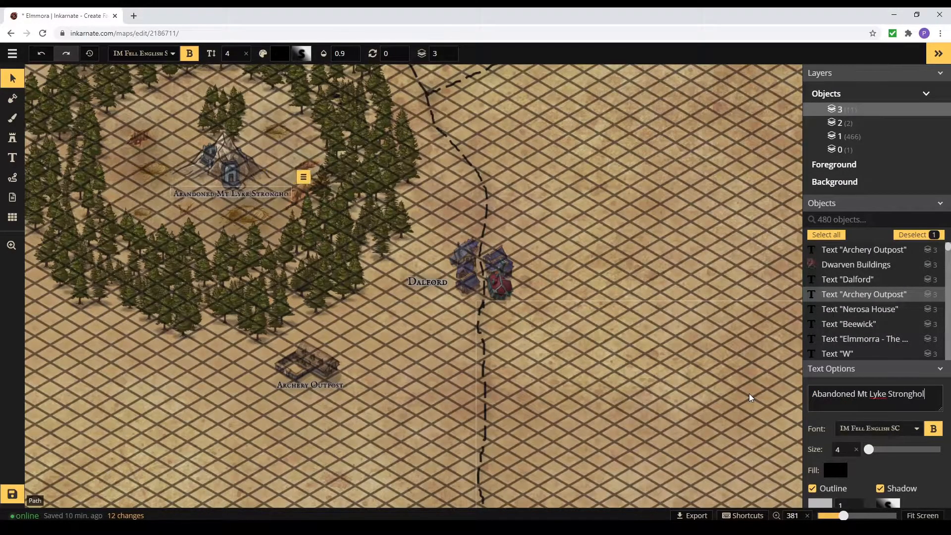
# Step: Correct the mountain label to read Abandoned Mt. Lyke Stronghold on two lines, without /Mine, and save the map
pyautogui.click(854, 403)
pyautogui.press('BackSpace')
pyautogui.write('d')
pyautogui.click(813, 403)
pyautogui.press('BackSpace')
pyautogui.press('Return')
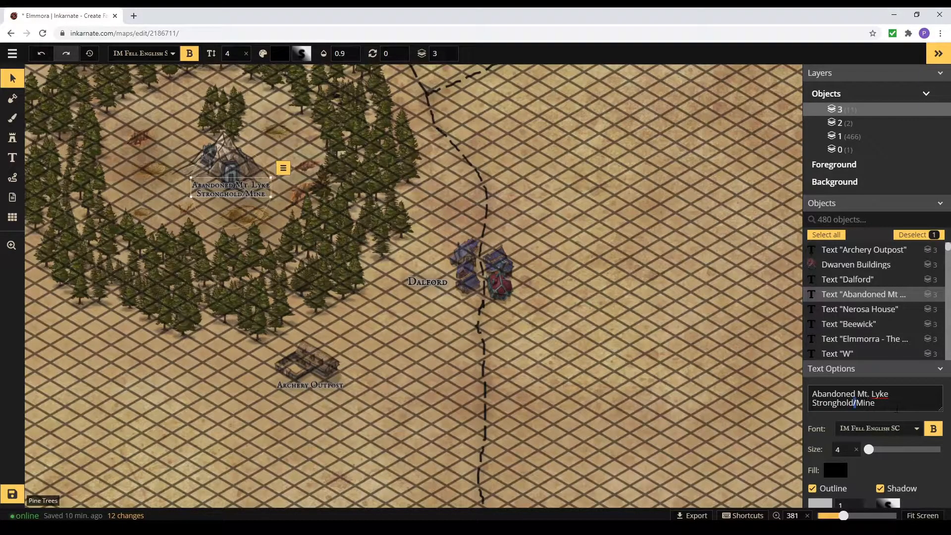
pyautogui.moveTo(854, 403); pyautogui.dragTo(896, 409)
pyautogui.press('BackSpace')
pyautogui.click(641, 239)
pyautogui.scroll(-3, 614, 191)
pyautogui.moveTo(608, 184); pyautogui.dragTo(592, 314)
pyautogui.hotkey('ctrl', 's')
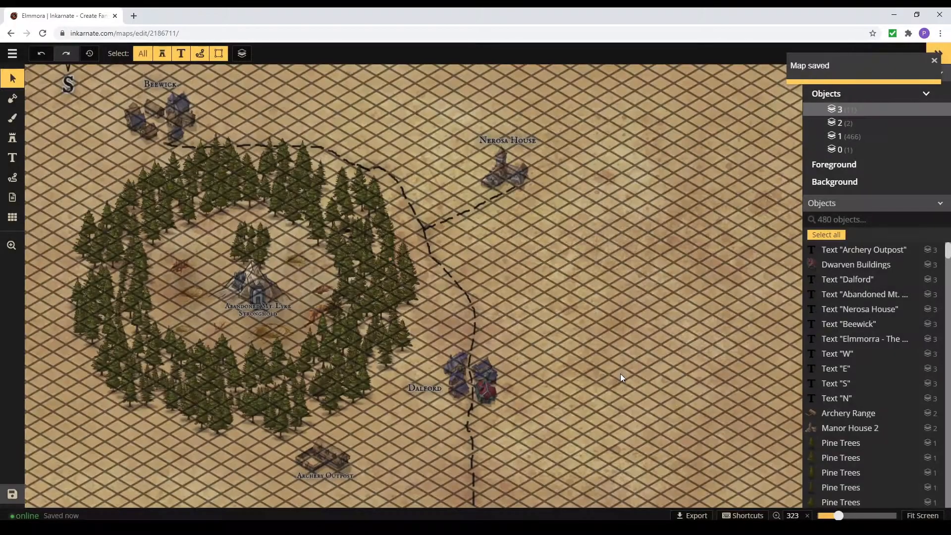
# Step: Select the Dwarven Buildings stamp at Dalford and move it down to layer 2
pyautogui.click(886, 265)
pyautogui.scroll(5, 483, 398)
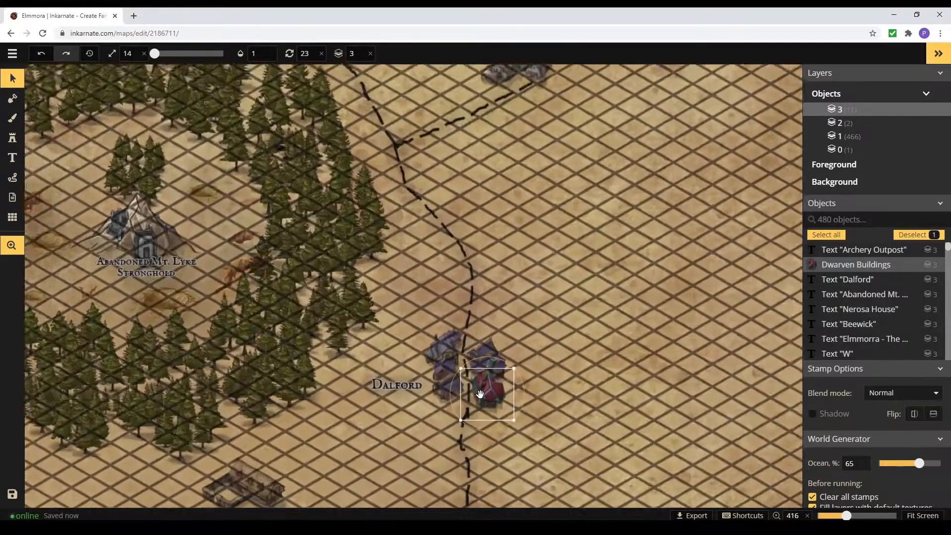
pyautogui.click(546, 342)
pyautogui.click(594, 408)
# Step: Delete the outermost pine trees along the forest's north-eastern edge to open a gap beside the road
pyautogui.moveTo(551, 176); pyautogui.dragTo(734, 444)
pyautogui.scroll(-2, 551, 153)
pyautogui.moveTo(551, 153)
pyautogui.mouseDown()
pyautogui.moveTo(687, 240)
pyautogui.moveTo(620, 187)
pyautogui.mouseUp()
pyautogui.click(310, 107)
pyautogui.press('Delete')
pyautogui.click(385, 136)
pyautogui.press('Delete')
pyautogui.click(450, 198)
pyautogui.press('Delete')
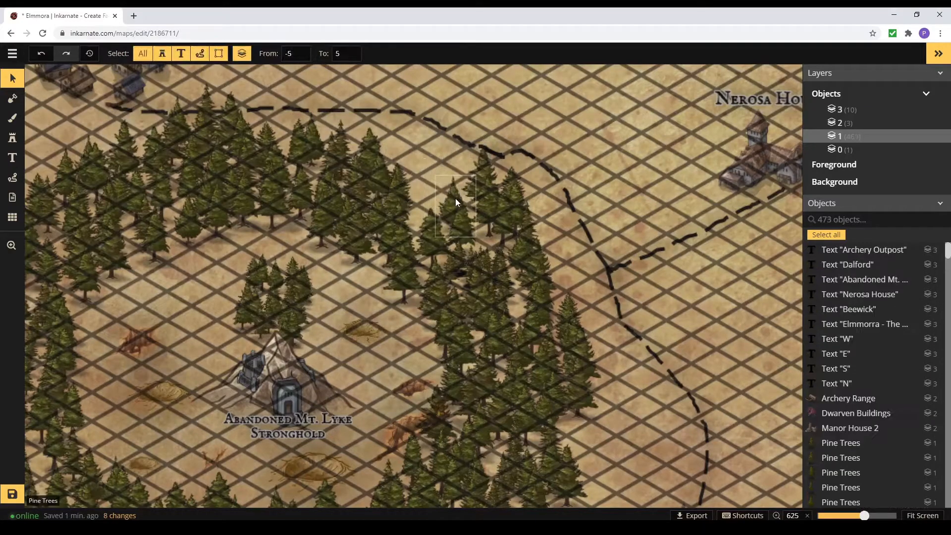
pyautogui.click(471, 198)
pyautogui.press('Delete')
pyautogui.click(491, 208)
pyautogui.press('Delete')
pyautogui.click(521, 256)
pyautogui.press('Delete')
pyautogui.click(534, 286)
pyautogui.press('Delete')
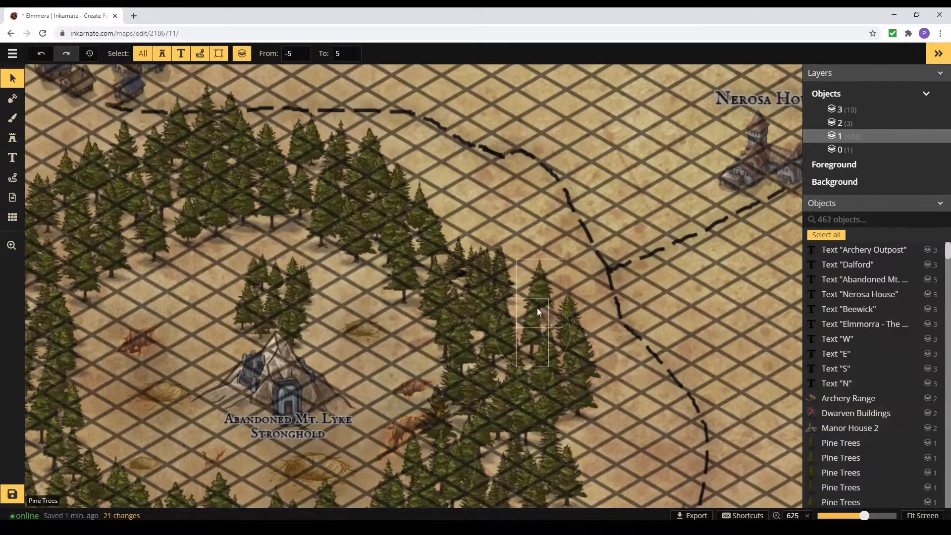
# Step: Delete the remaining outer pine trees along the forest's eastern edge, including the stray ones near the road to Dalford
pyautogui.click(538, 320)
pyautogui.press('Delete')
pyautogui.click(579, 347)
pyautogui.press('Delete')
pyautogui.click(546, 402)
pyautogui.press('Delete')
pyautogui.press('Delete')
pyautogui.click(546, 457)
pyautogui.press('Delete')
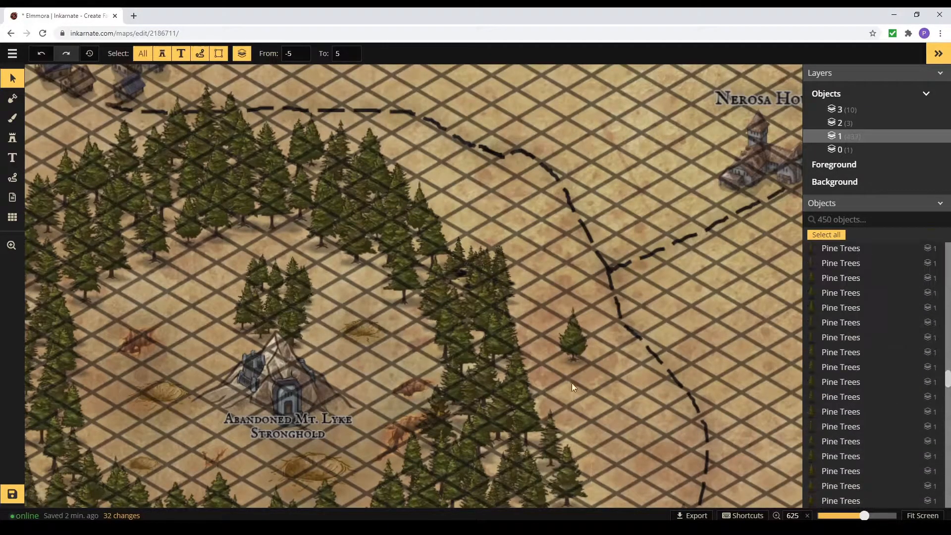
pyautogui.click(569, 473)
pyautogui.press('Delete')
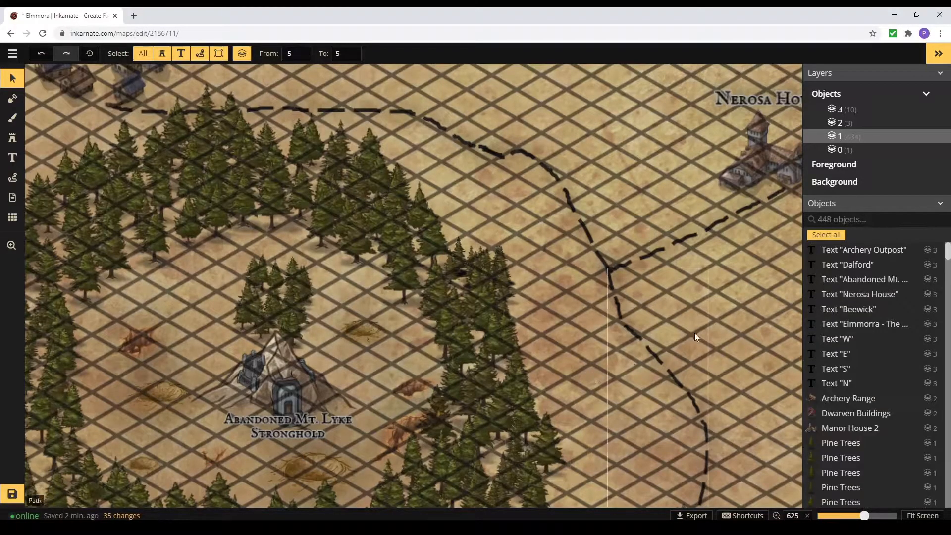
# Step: Select the dashed path running east from Beewick and change its colour from the palette to a dark brown
pyautogui.click(449, 130)
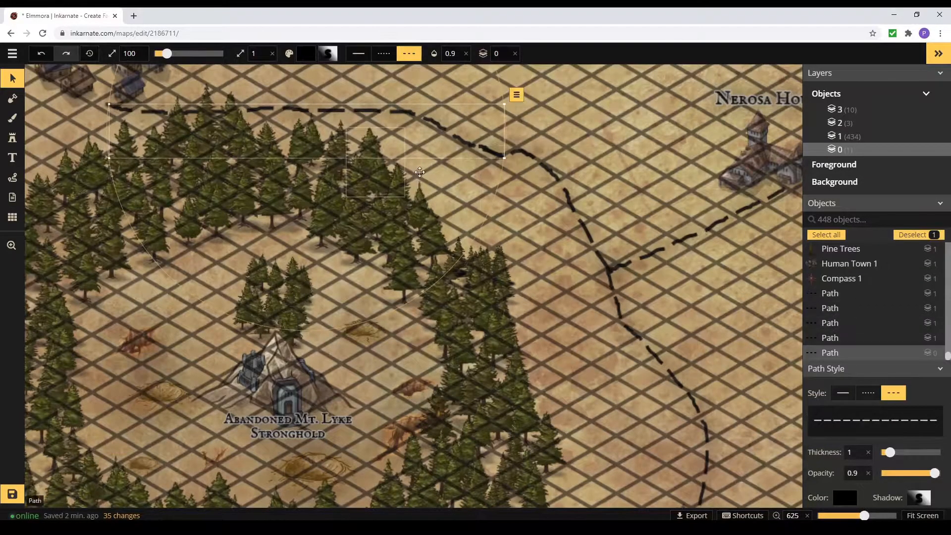
pyautogui.moveTo(683, 121); pyautogui.dragTo(750, 240)
pyautogui.click(391, 231)
pyautogui.click(927, 204)
pyautogui.click(845, 349)
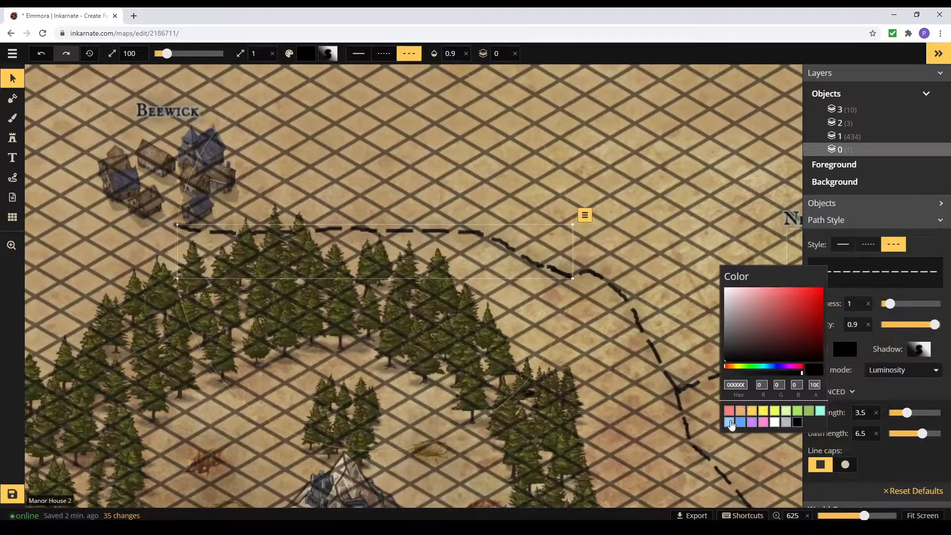
pyautogui.click(740, 411)
pyautogui.moveTo(789, 319); pyautogui.dragTo(773, 346)
pyautogui.click(892, 317)
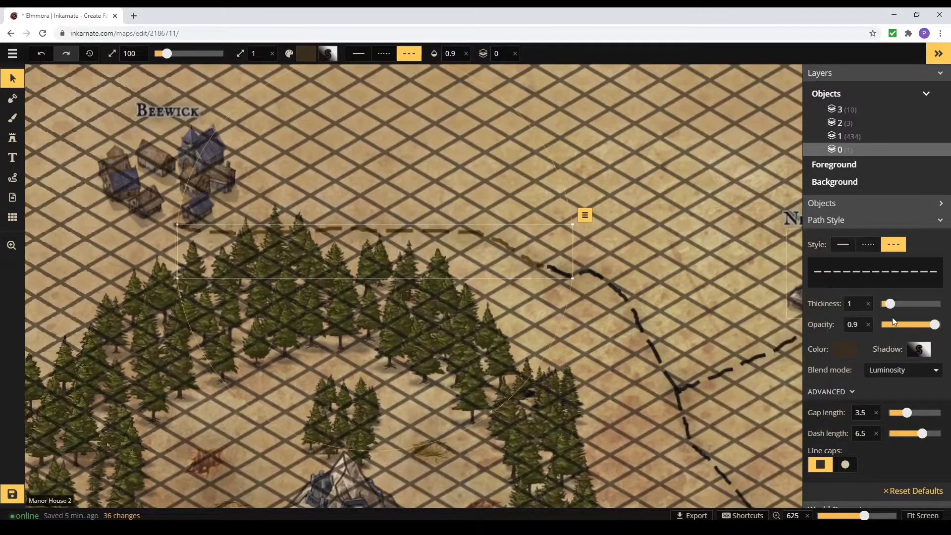
# Step: Finish the colour choice on the dashed path east of Beewick, and delete the black road segments running towards Nerosa House and Dalford
pyautogui.click(845, 349)
pyautogui.click(774, 347)
pyautogui.click(647, 212)
pyautogui.click(636, 315)
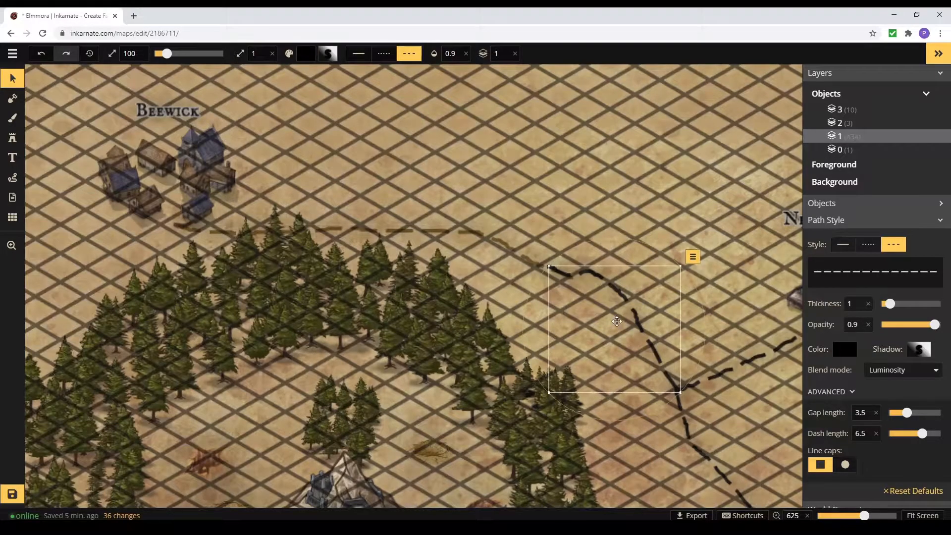
pyautogui.press('Delete')
pyautogui.moveTo(669, 340); pyautogui.dragTo(467, 214)
pyautogui.click(334, 143)
pyautogui.click(413, 180)
pyautogui.moveTo(413, 181); pyautogui.dragTo(554, 255)
# Step: Draw a dark brown dashed road from Beewick around the forest's north-eastern edge, and delete the old path it replaces
pyautogui.click(12, 177)
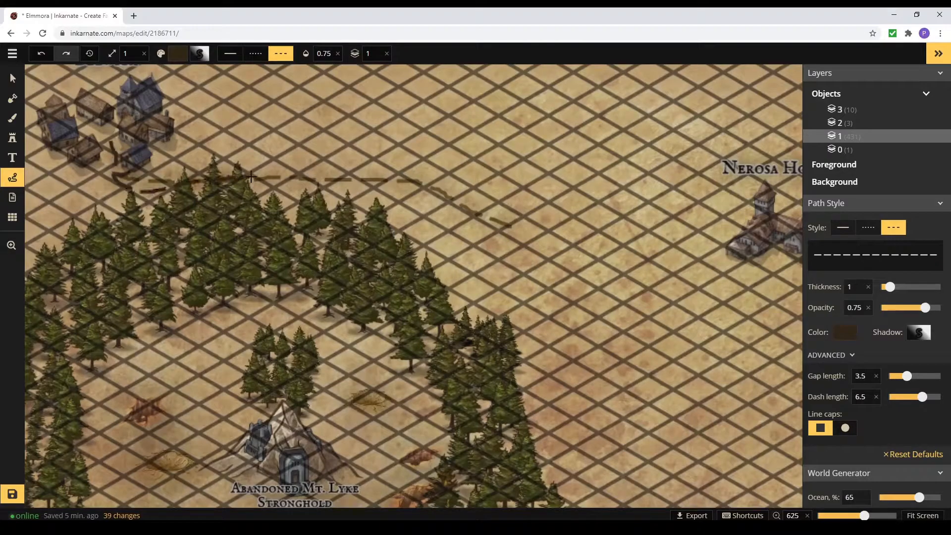
pyautogui.moveTo(558, 481); pyautogui.dragTo(559, 482)
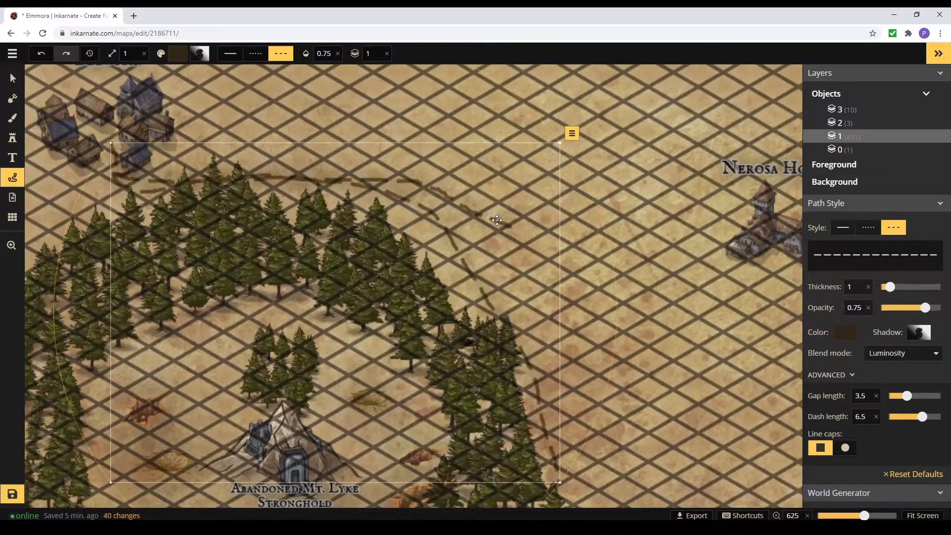
pyautogui.click(13, 78)
pyautogui.click(493, 197)
pyautogui.press('Delete')
# Step: Extend the brown dashed road along the forest's eastern edge to Dalford, and draw a branch road to Nerosa House
pyautogui.click(488, 297)
pyautogui.moveTo(695, 365); pyautogui.dragTo(475, 168)
pyautogui.click(12, 177)
pyautogui.moveTo(474, 345); pyautogui.dragTo(488, 476)
pyautogui.press('space')
pyautogui.moveTo(412, 202); pyautogui.dragTo(498, 367)
pyautogui.moveTo(386, 313); pyautogui.dragTo(424, 302)
pyautogui.moveTo(599, 226); pyautogui.dragTo(599, 226)
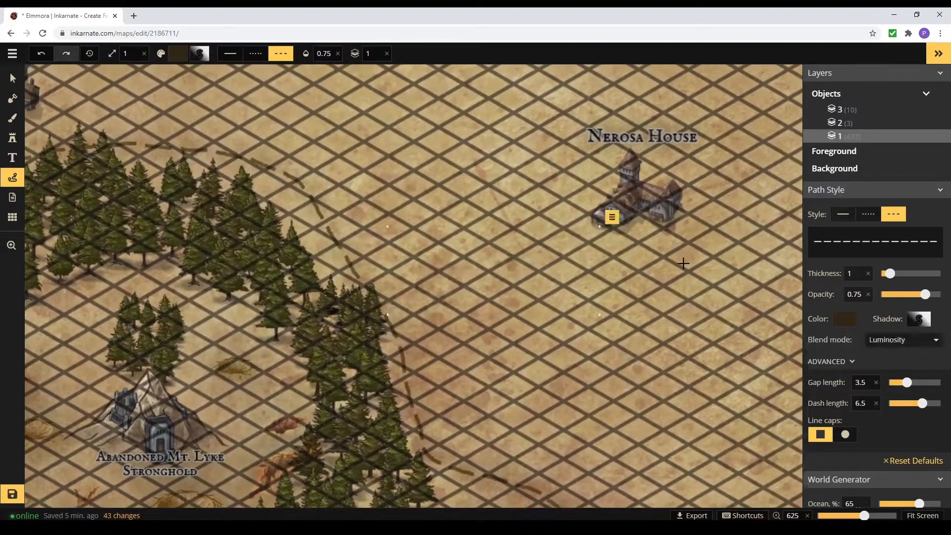
# Step: Move the Nerosa House building and its label west, closer to the end of the branch road
pyautogui.click(13, 78)
pyautogui.moveTo(636, 196); pyautogui.dragTo(589, 204)
pyautogui.click(663, 137)
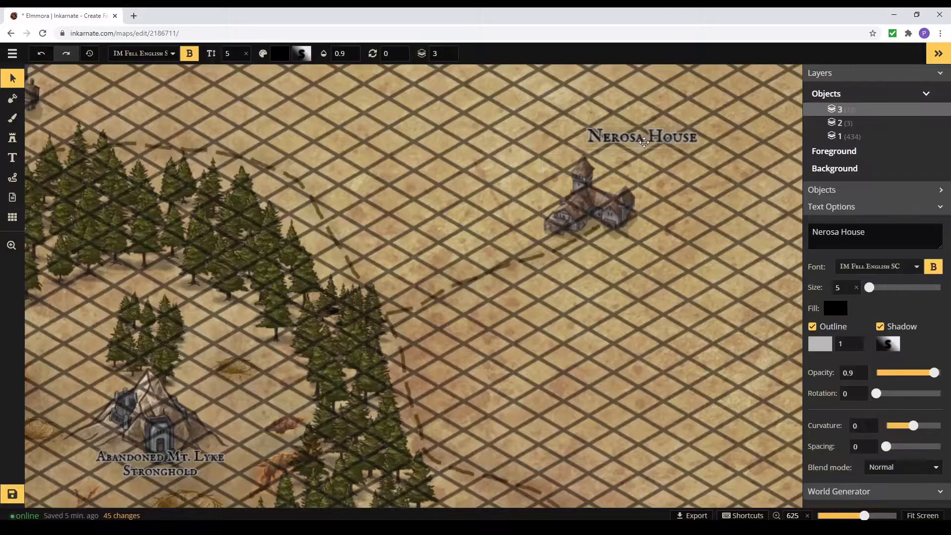
pyautogui.moveTo(663, 138); pyautogui.dragTo(614, 142)
# Step: Choose the Pine Trees stamp for layer 3 and set its brush to radius 13 and density 76
pyautogui.press('space')
pyautogui.scroll(-5, 634, 399)
pyautogui.moveTo(607, 391); pyautogui.dragTo(561, 220)
pyautogui.click(13, 137)
pyautogui.click(860, 388)
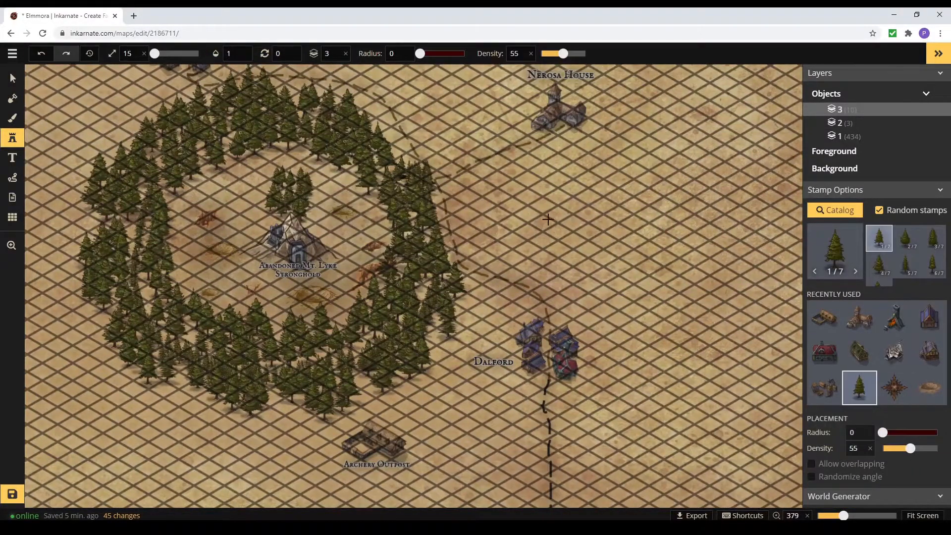
pyautogui.moveTo(911, 448); pyautogui.dragTo(923, 448)
pyautogui.scroll(2, 503, 203)
pyautogui.click(13, 118)
pyautogui.click(13, 138)
pyautogui.scroll(5, 497, 208)
pyautogui.scroll(-3, 500, 206)
# Step: Try painting pine trees along the road between Nerosa House and Dalford at densities 76 and 52, undoing each stroke
pyautogui.click(481, 202)
pyautogui.moveTo(491, 216)
pyautogui.mouseDown()
pyautogui.moveTo(584, 259)
pyautogui.moveTo(641, 218)
pyautogui.mouseUp()
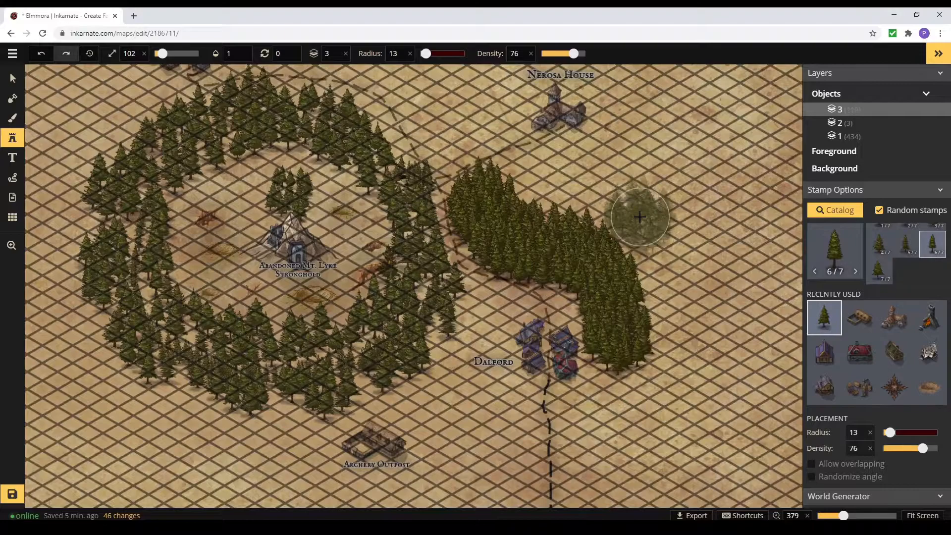
pyautogui.hotkey('ctrl', 'z')
pyautogui.click(487, 227)
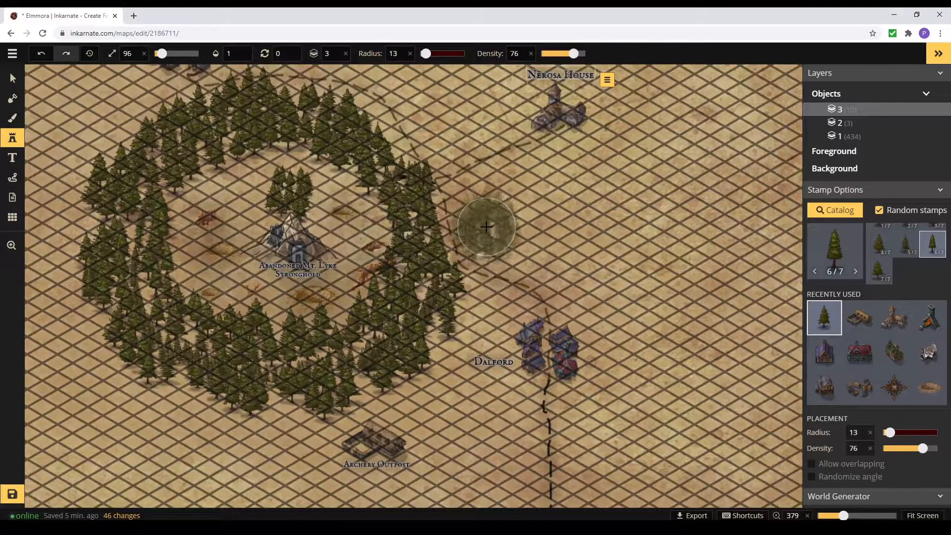
pyautogui.moveTo(922, 448); pyautogui.dragTo(909, 448)
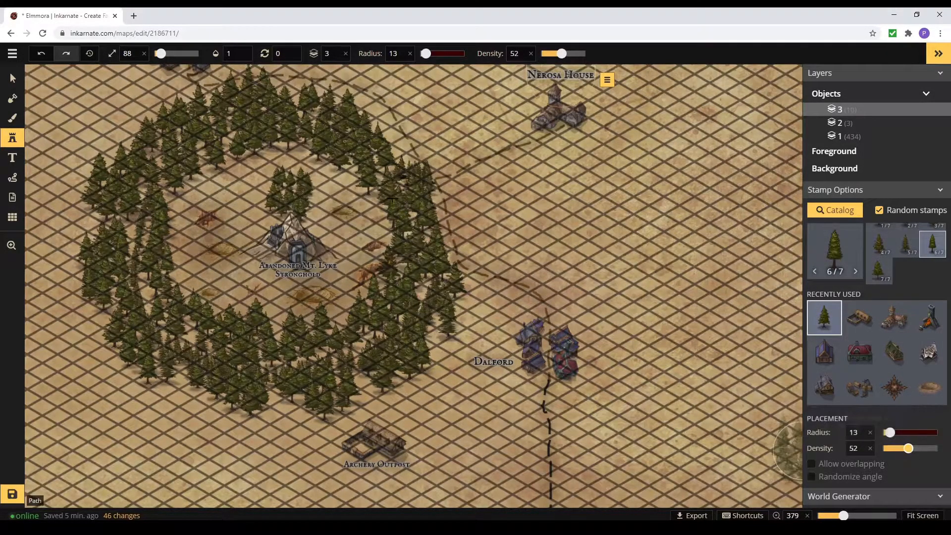
pyautogui.moveTo(497, 211)
pyautogui.mouseDown()
pyautogui.moveTo(500, 232)
pyautogui.moveTo(551, 254)
pyautogui.moveTo(588, 300)
pyautogui.moveTo(609, 297)
pyautogui.mouseUp()
pyautogui.hotkey('ctrl', 'z')
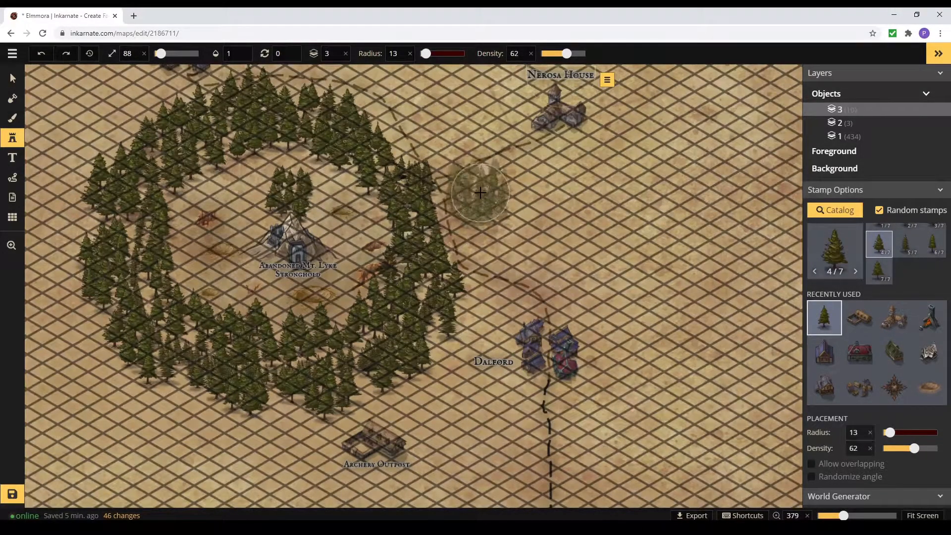
# Step: Paint size 88 pine trees north-east of Dalford, around the Archery Outpost, and along the Mount Lyke forest's southern and western edges
pyautogui.moveTo(480, 193)
pyautogui.mouseDown()
pyautogui.moveTo(609, 317)
pyautogui.moveTo(639, 392)
pyautogui.mouseUp()
pyautogui.moveTo(426, 416)
pyautogui.mouseDown()
pyautogui.moveTo(411, 399)
pyautogui.moveTo(468, 338)
pyautogui.moveTo(477, 316)
pyautogui.mouseUp()
pyautogui.press('space')
pyautogui.moveTo(410, 406)
pyautogui.mouseDown()
pyautogui.moveTo(522, 389)
pyautogui.moveTo(546, 399)
pyautogui.moveTo(560, 295)
pyautogui.mouseUp()
pyautogui.press('space')
pyautogui.moveTo(213, 219)
pyautogui.mouseDown()
pyautogui.moveTo(264, 310)
pyautogui.moveTo(325, 363)
pyautogui.moveTo(421, 409)
pyautogui.moveTo(543, 390)
pyautogui.moveTo(589, 363)
pyautogui.moveTo(570, 319)
pyautogui.moveTo(297, 299)
pyautogui.mouseUp()
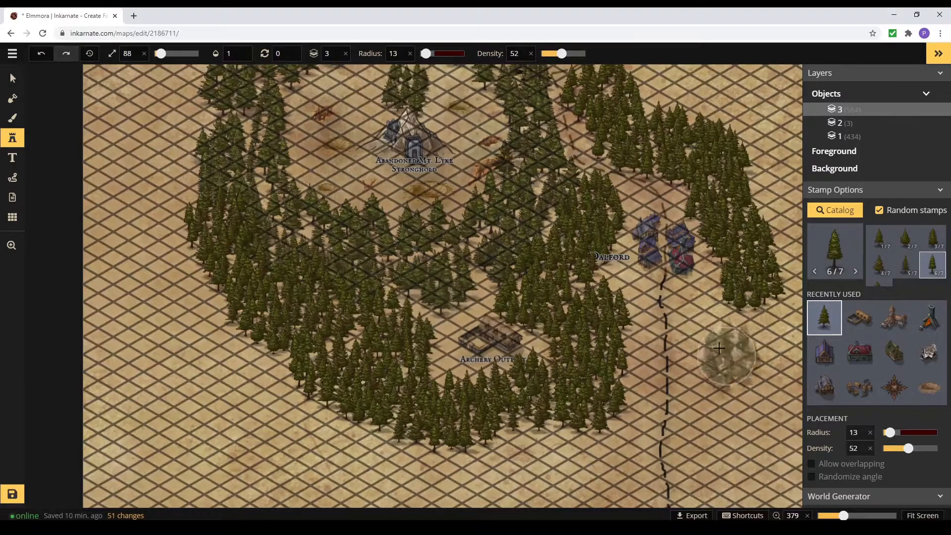
# Step: Select the southernmost block of layer 3 pine trees, around and below the Archery Outpost, and move it down to layer 1
pyautogui.click(864, 189)
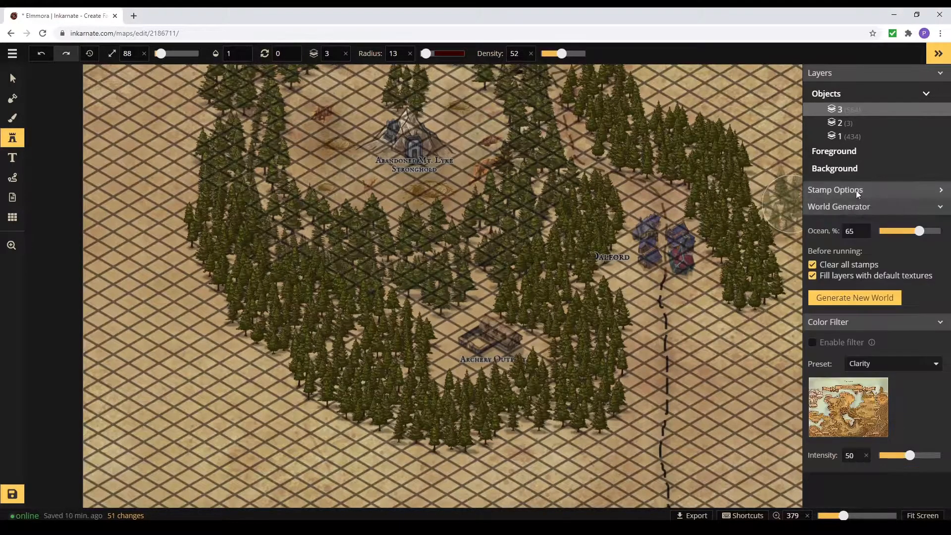
pyautogui.press('v')
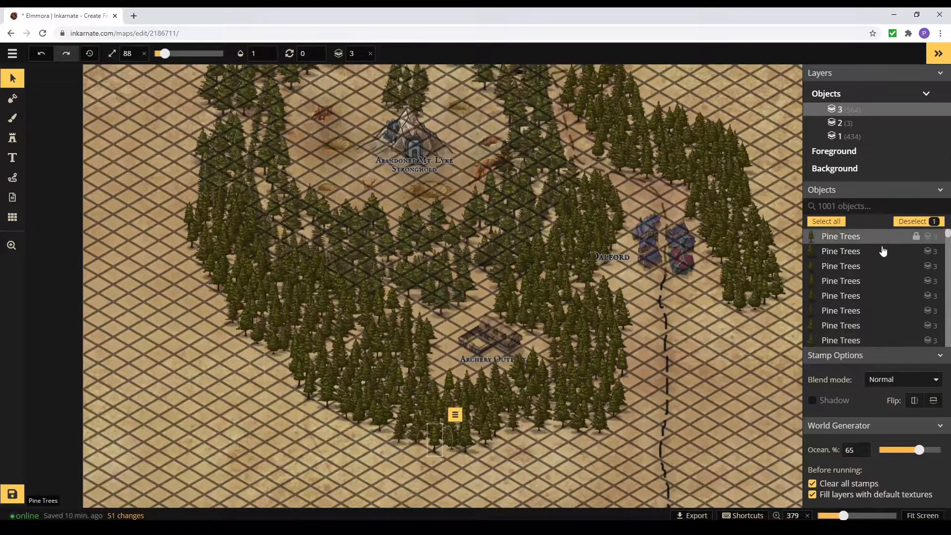
pyautogui.click(880, 326)
pyautogui.click(856, 255)
pyautogui.scroll(-4, 882, 293)
pyautogui.scroll(-15, 880, 298)
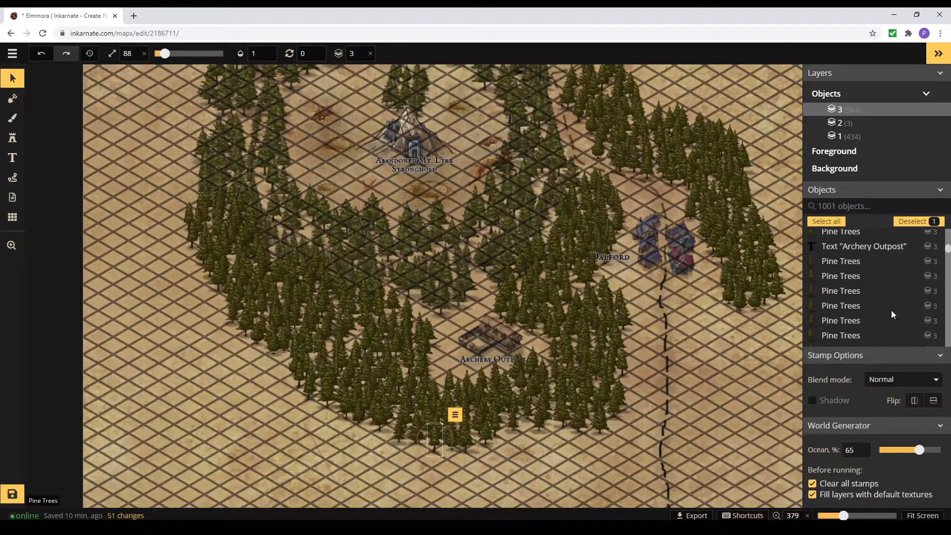
pyautogui.keyDown('shift'); pyautogui.click(860, 285); pyautogui.keyUp('shift')
pyautogui.click(645, 337)
pyautogui.click(693, 415)
pyautogui.click(698, 417)
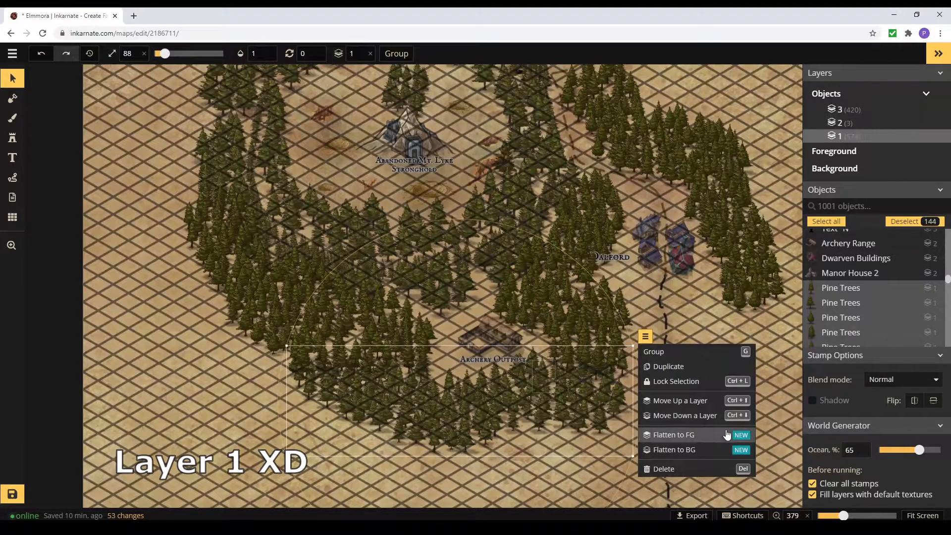
# Step: Select the layer 3 pine trees stacked between the "Archery Outpost" and "Dalford" texts and move them down to layer 1
pyautogui.moveTo(947, 281); pyautogui.dragTo(947, 239)
pyautogui.click(841, 266)
pyautogui.scroll(-1, 843, 265)
pyautogui.scroll(-1, 858, 285)
pyautogui.scroll(-4, 862, 290)
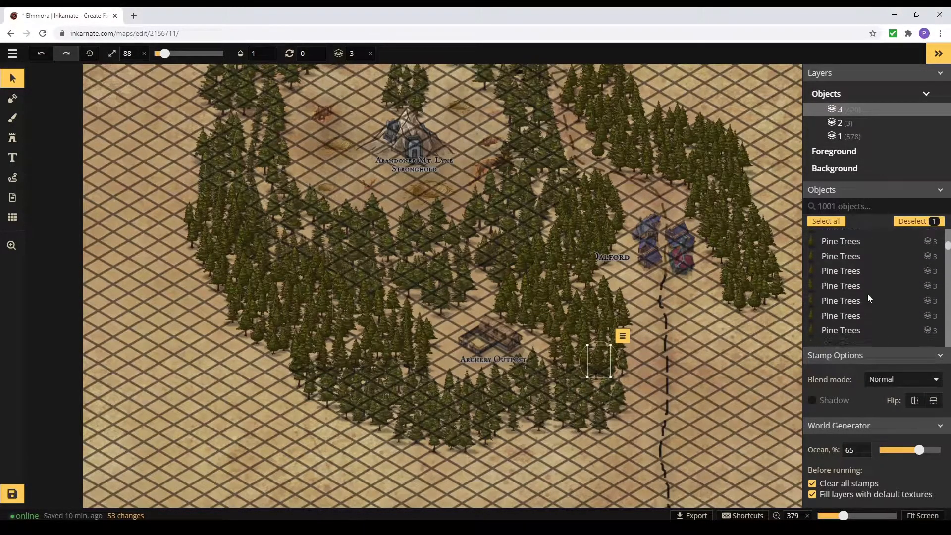
pyautogui.scroll(-15, 867, 298)
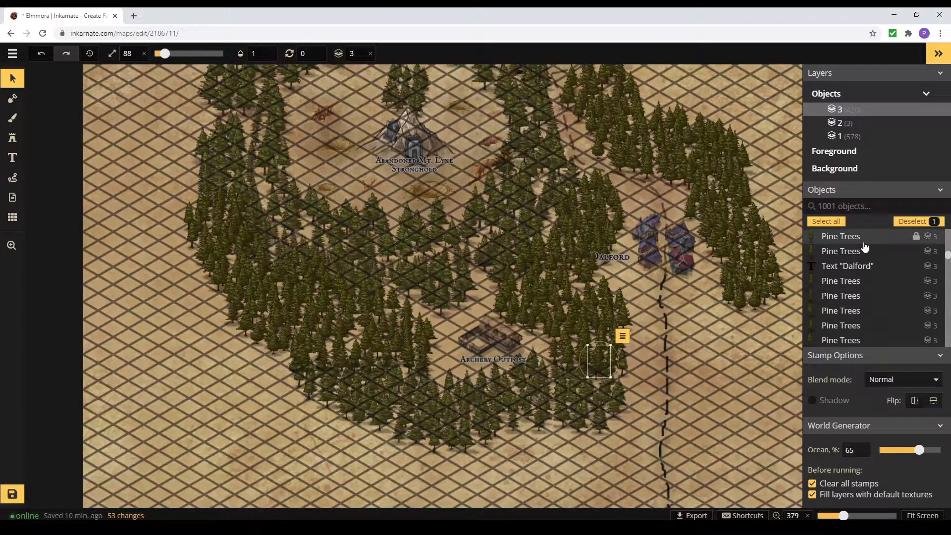
pyautogui.keyDown('shift'); pyautogui.click(863, 254); pyautogui.keyUp('shift')
pyautogui.rightClick(863, 253)
pyautogui.click(837, 309)
pyautogui.click(838, 308)
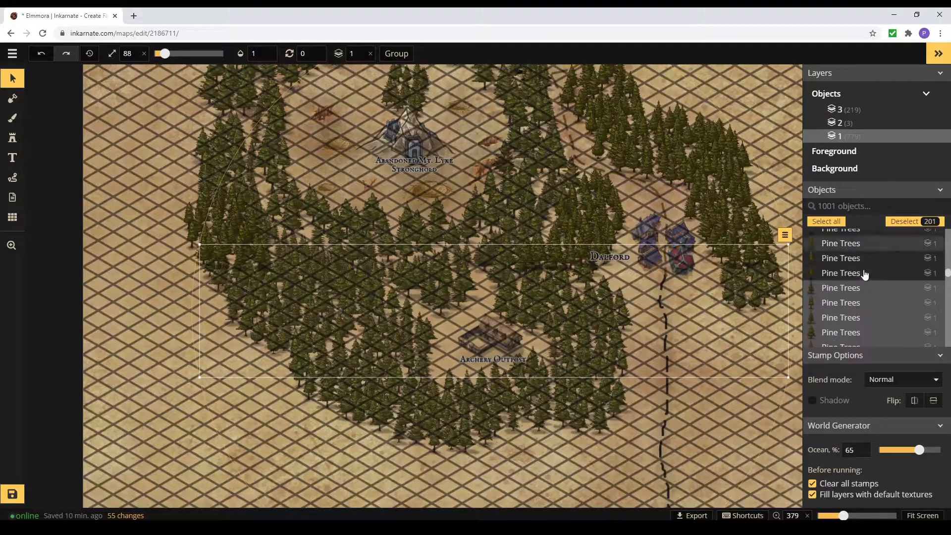
# Step: Select the next block of layer 3 pine trees, stacked below the "Dalford" text, and move it down to layer 1
pyautogui.click(893, 284)
pyautogui.scroll(-3, 898, 297)
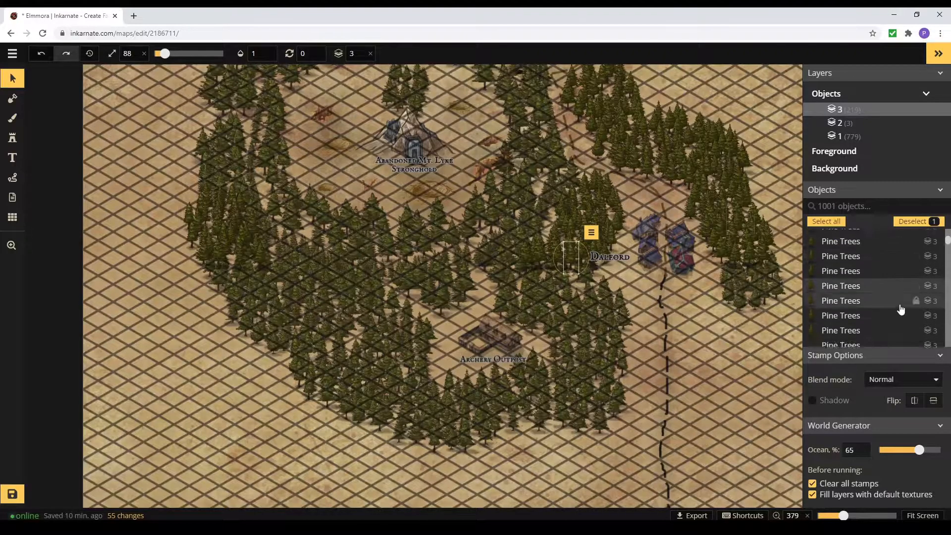
pyautogui.scroll(-9, 897, 297)
pyautogui.keyDown('shift'); pyautogui.click(888, 274); pyautogui.keyUp('shift')
pyautogui.rightClick(592, 215)
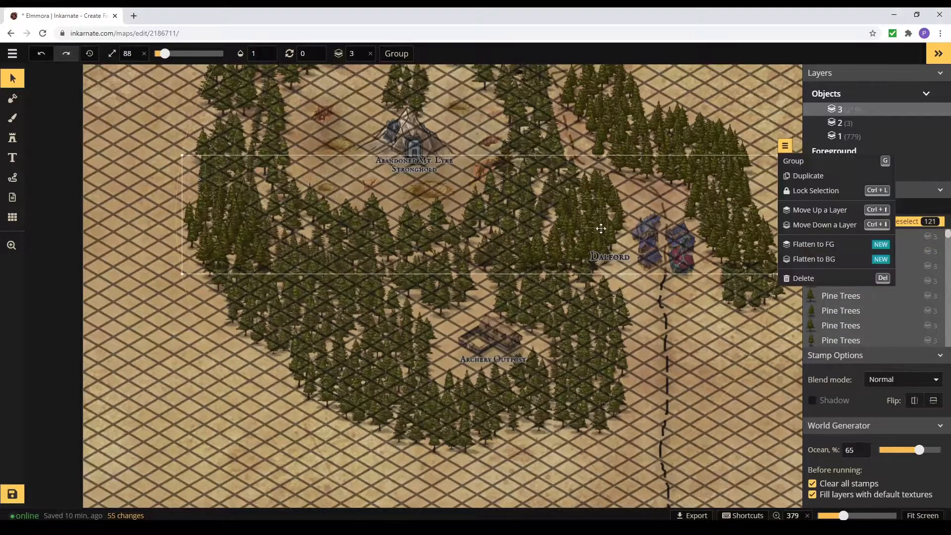
pyautogui.click(825, 224)
pyautogui.click(824, 224)
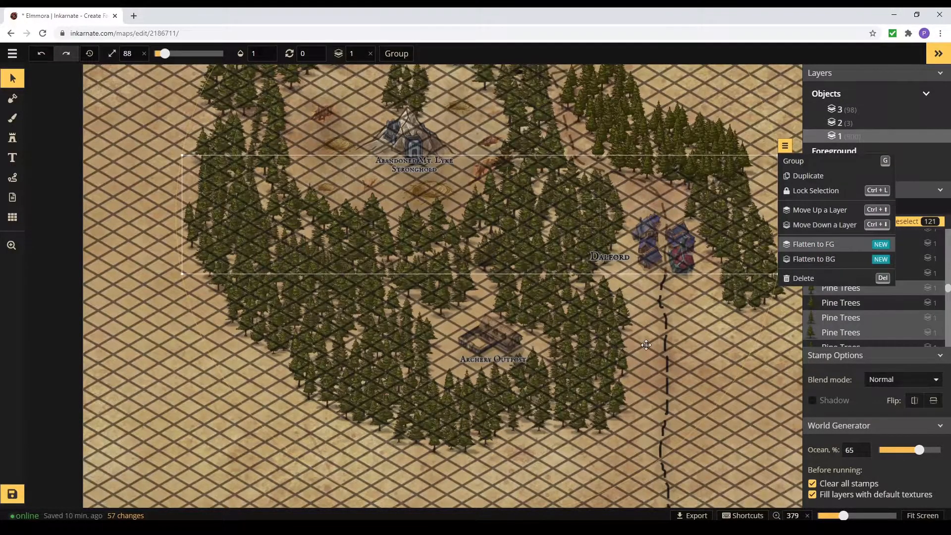
# Step: Select the last block of layer 3 pine trees, north-east of Dalford, and move it down to layer 1
pyautogui.click(894, 302)
pyautogui.scroll(-1, 912, 302)
pyautogui.scroll(-5, 911, 301)
pyautogui.keyDown('shift'); pyautogui.click(874, 287); pyautogui.keyUp('shift')
pyautogui.press('pagedown')
pyautogui.press('pagedown')
pyautogui.click(788, 293)
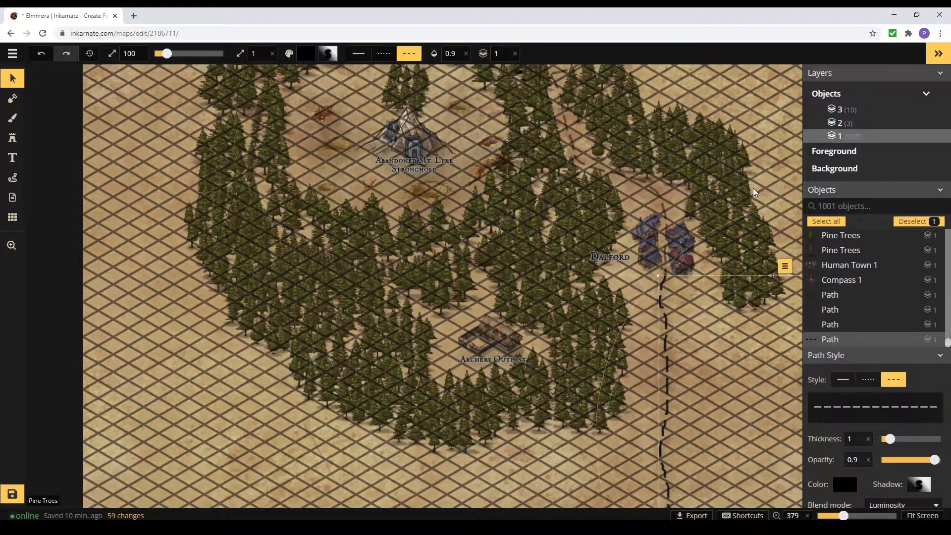
# Step: Paint pine trees on layer 2 around Nerosa House and along both sides of its branch road
pyautogui.moveTo(754, 97); pyautogui.dragTo(676, 307)
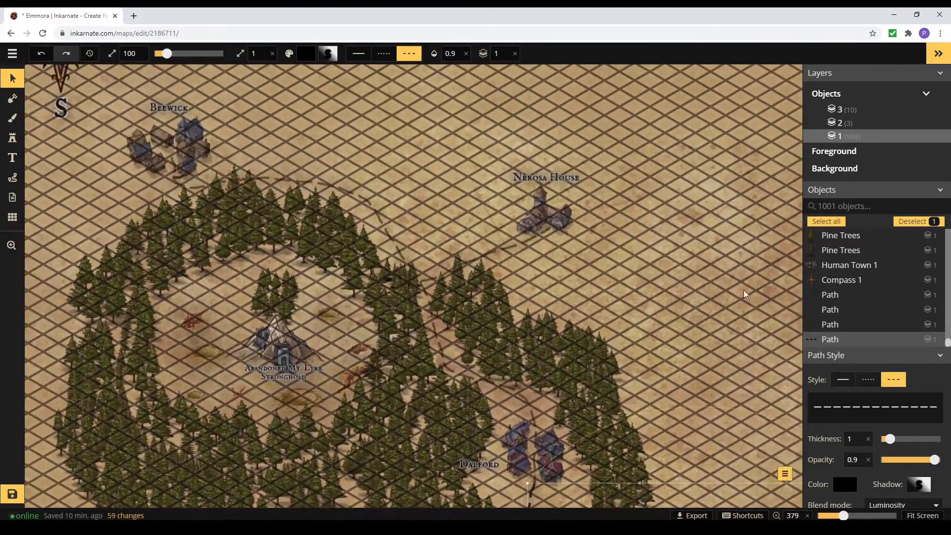
pyautogui.click(12, 138)
pyautogui.click(840, 123)
pyautogui.moveTo(537, 270)
pyautogui.mouseDown()
pyautogui.moveTo(625, 256)
pyautogui.moveTo(643, 202)
pyautogui.moveTo(594, 135)
pyautogui.moveTo(474, 162)
pyautogui.moveTo(450, 215)
pyautogui.moveTo(417, 202)
pyautogui.moveTo(420, 182)
pyautogui.mouseUp()
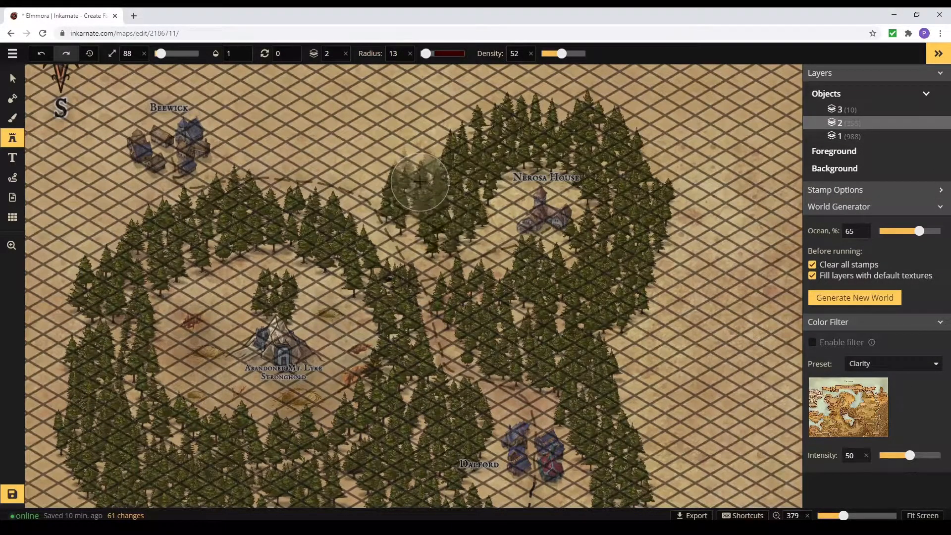
pyautogui.moveTo(420, 221); pyautogui.dragTo(471, 197)
pyautogui.moveTo(658, 376); pyautogui.dragTo(647, 388)
pyautogui.moveTo(540, 358); pyautogui.dragTo(532, 291)
# Step: Select the layer 2 pine trees south of Nerosa House and move them down to layer 1
pyautogui.press('v')
pyautogui.click(841, 241)
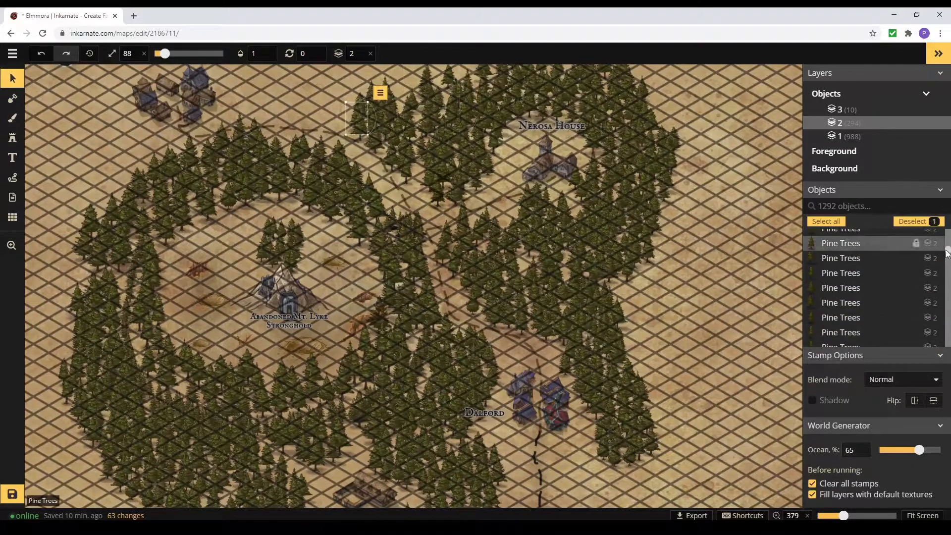
pyautogui.moveTo(945, 248); pyautogui.dragTo(945, 232)
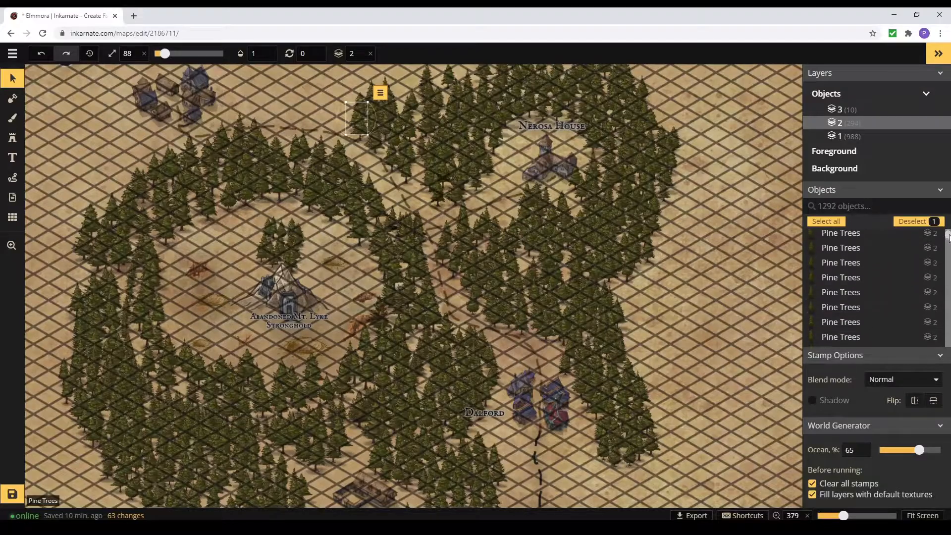
pyautogui.click(892, 291)
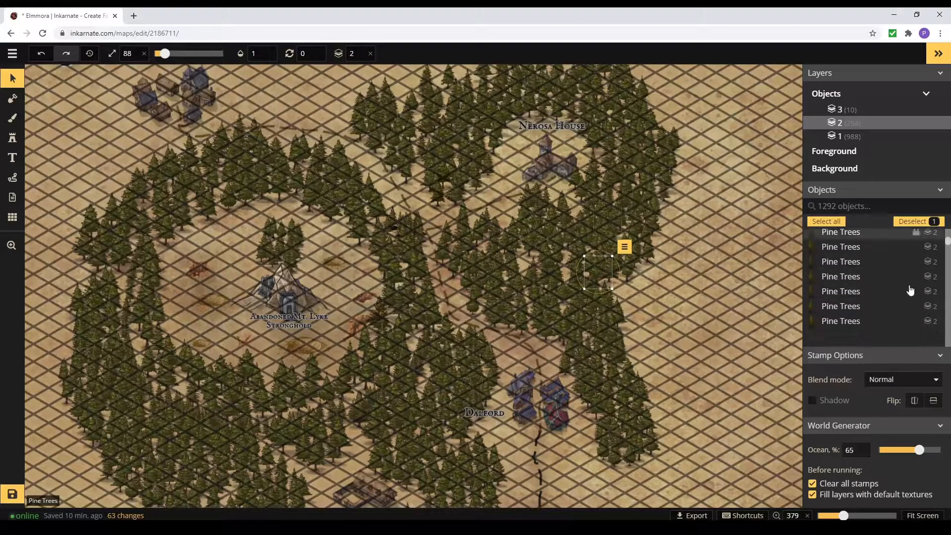
pyautogui.scroll(-10, 909, 289)
pyautogui.keyDown('shift'); pyautogui.click(859, 289); pyautogui.keyUp('shift')
pyautogui.press('pagedown')
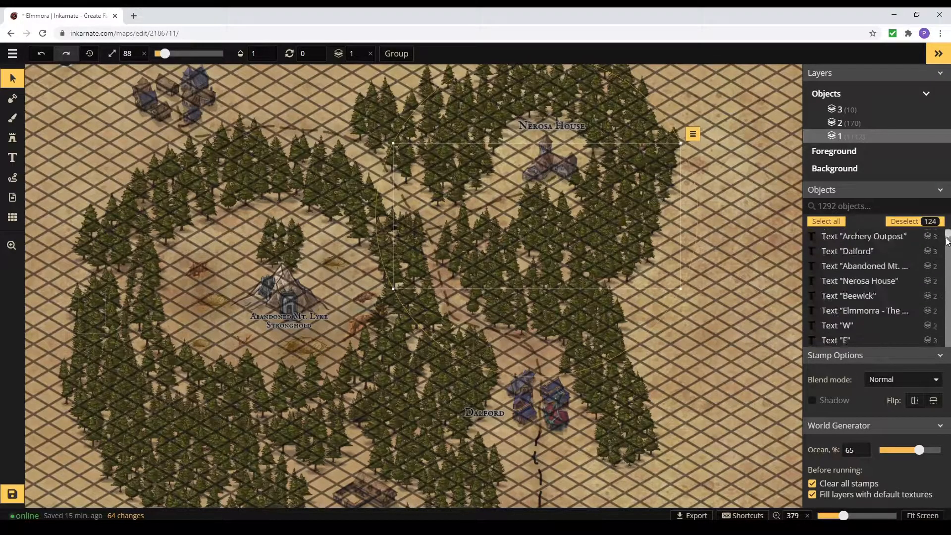
# Step: Select the remaining layer 2 pine trees north of Nerosa House and move them down to layer 1
pyautogui.click(883, 269)
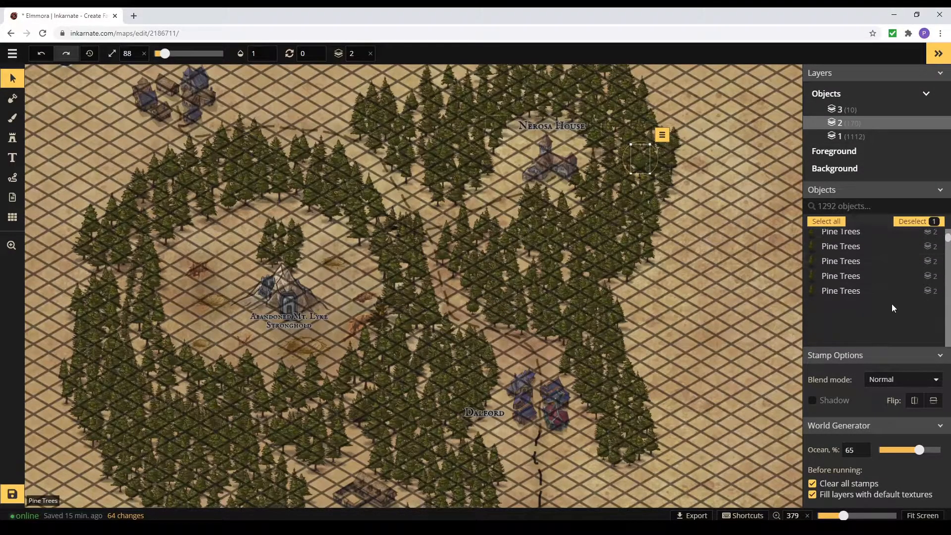
pyautogui.scroll(-2, 865, 297)
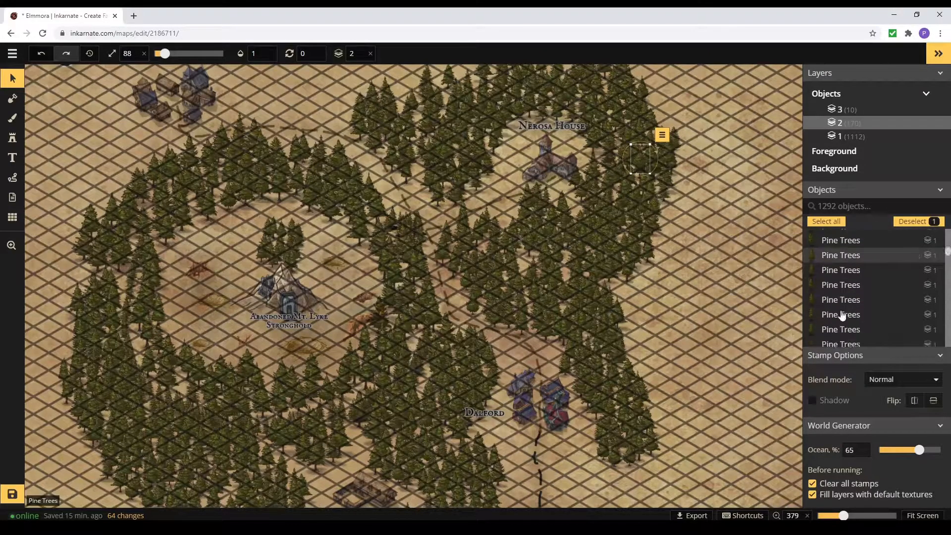
pyautogui.scroll(-20, 842, 315)
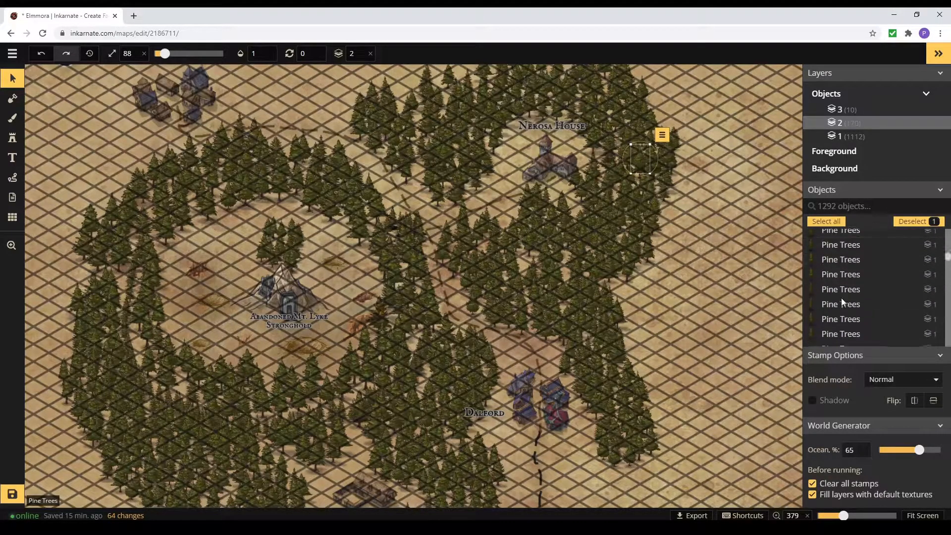
pyautogui.scroll(20, 844, 304)
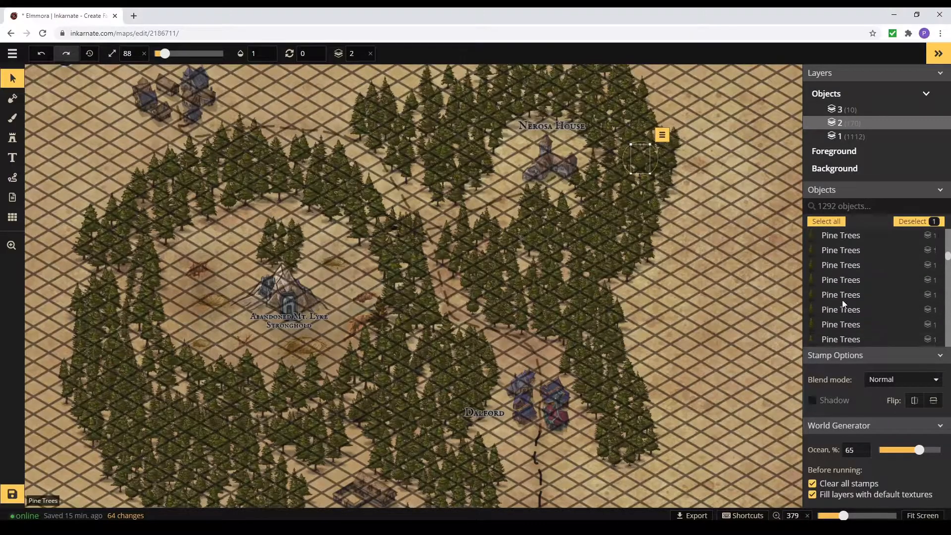
pyautogui.scroll(15, 844, 303)
pyautogui.keyDown('shift'); pyautogui.click(834, 293); pyautogui.keyUp('shift')
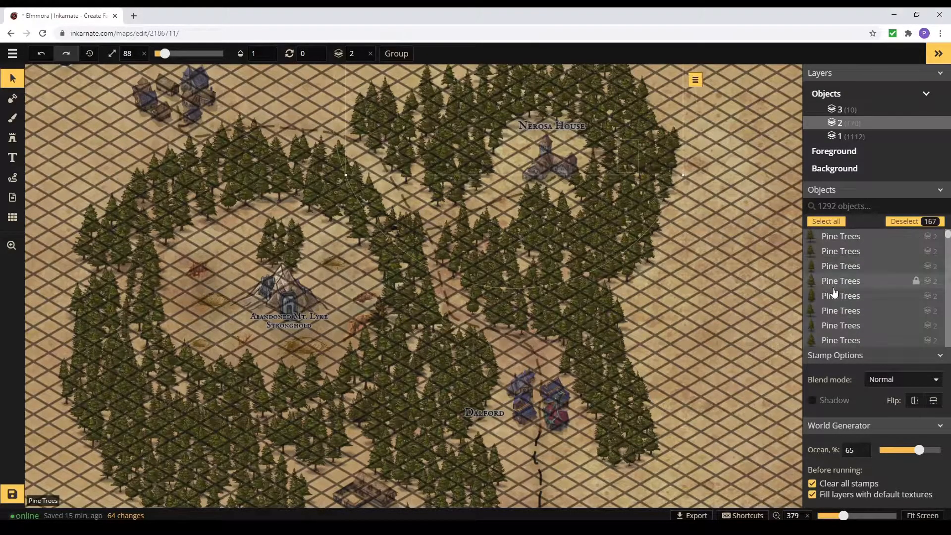
pyautogui.press('pagedown')
# Step: Raise the Mt. Lyke stronghold mountain and the Beewick town stamp to layer 2
pyautogui.click(299, 289)
pyautogui.press('pageup')
pyautogui.click(356, 294)
pyautogui.click(174, 84)
pyautogui.press('pageup')
# Step: Raise the house and dwarven building stamps of Dalford to layer 2
pyautogui.click(532, 402)
pyautogui.press('pageup')
pyautogui.click(527, 385)
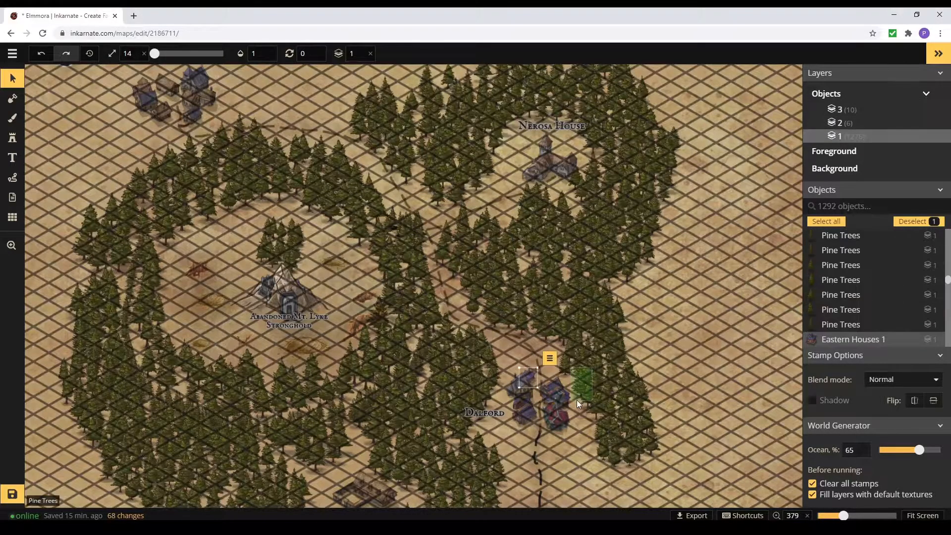
pyautogui.press('pageup')
pyautogui.click(522, 408)
pyautogui.press('pageup')
pyautogui.click(522, 427)
pyautogui.press('pageup')
pyautogui.click(563, 399)
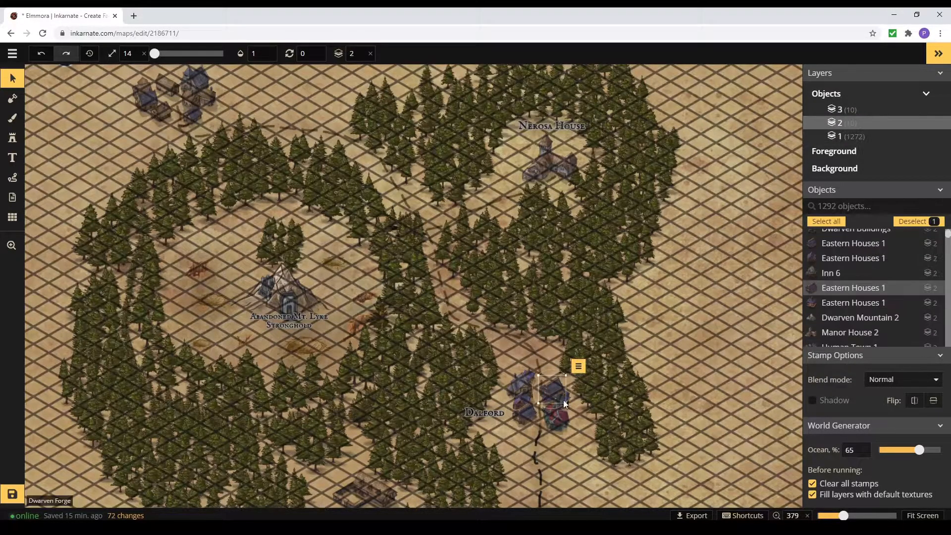
pyautogui.press('pageup')
# Step: Raise the Archery Range stamp at the Archery Outpost to layer 2 and save the map
pyautogui.scroll(5, 570, 451)
pyautogui.click(498, 396)
pyautogui.press('pageup')
pyautogui.click(453, 353)
pyautogui.click(443, 289)
pyautogui.click(445, 320)
pyautogui.scroll(-3, 440, 438)
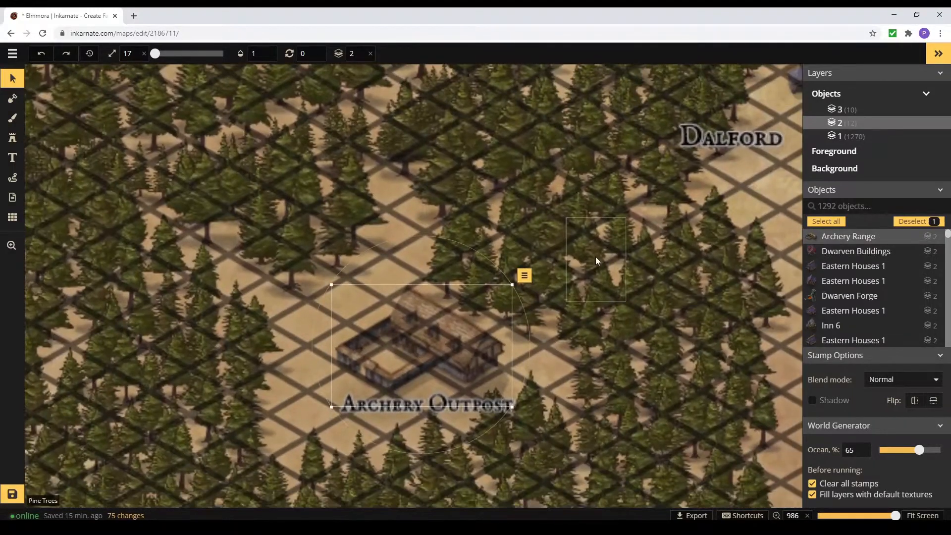
pyautogui.scroll(-15, 596, 257)
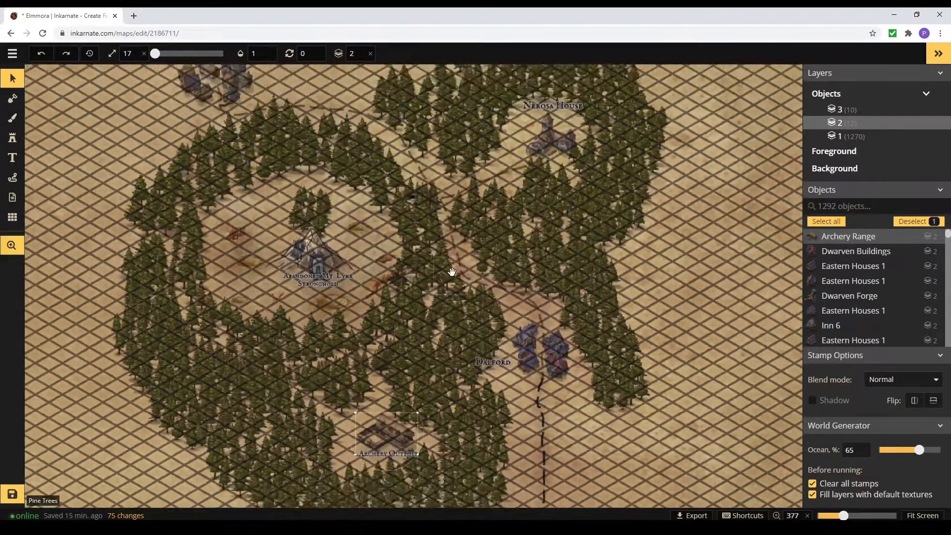
pyautogui.scroll(1, 380, 286)
pyautogui.hotkey('ctrl', 's')
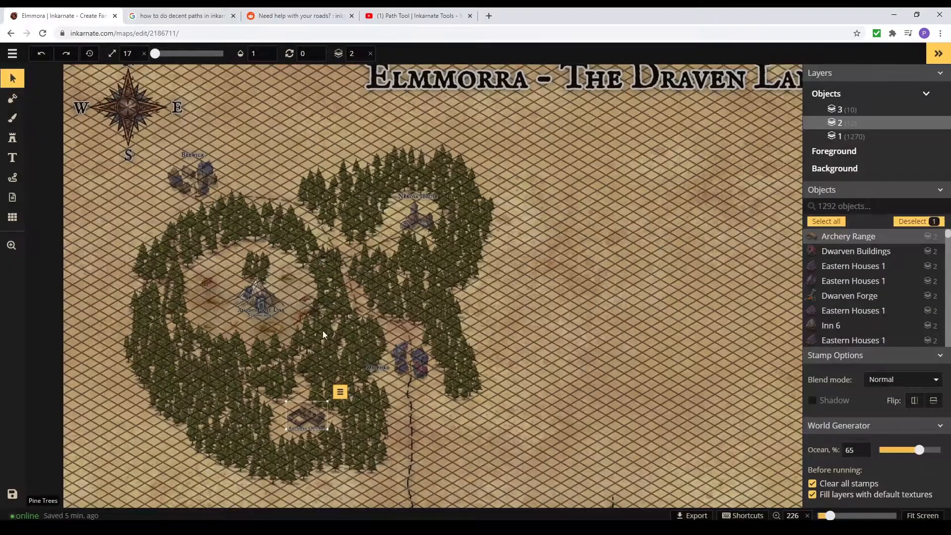
# Step: Delete the dashed road running from Beewick to the junction east of Mt. Lyke
pyautogui.scroll(4, 340, 245)
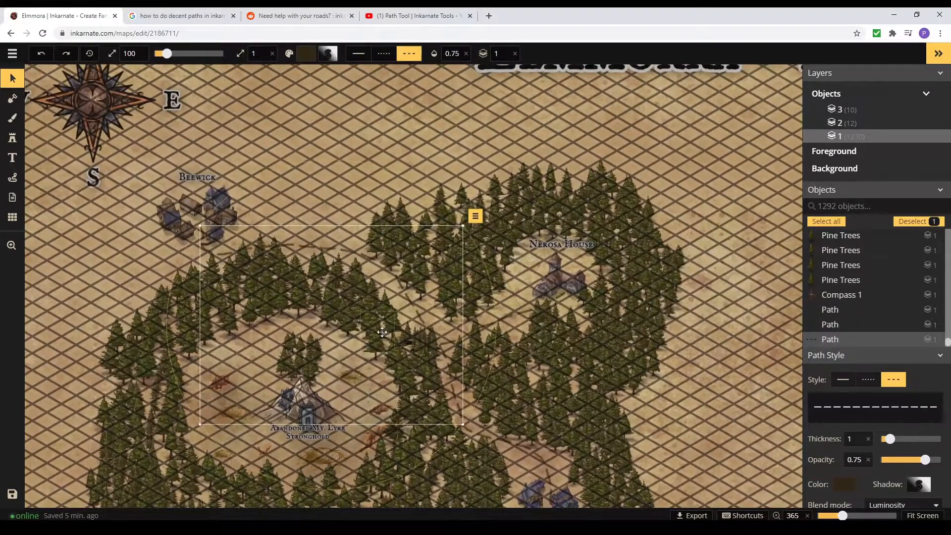
pyautogui.press('pagedown')
pyautogui.press('Delete')
# Step: Try a dashed path with rounded line caps as the road from Beewick to the junction
pyautogui.click(12, 177)
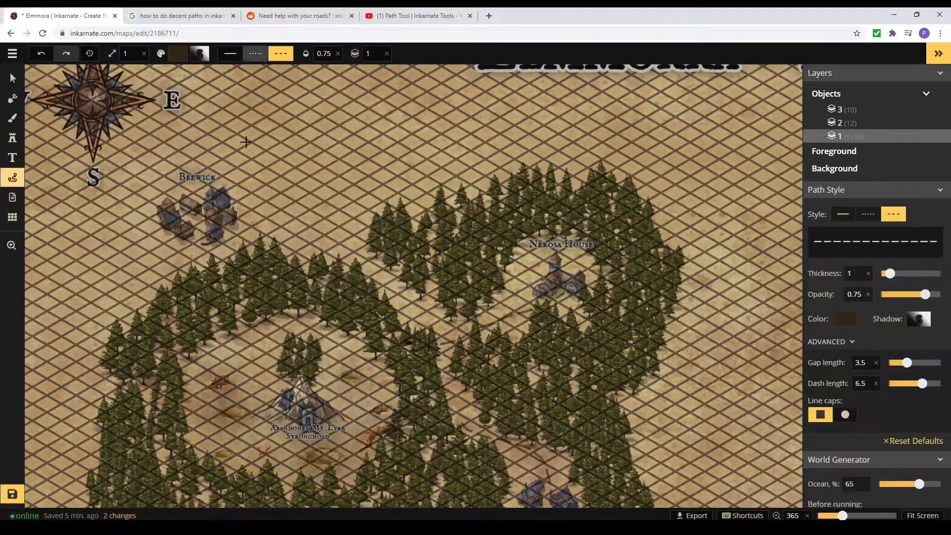
pyautogui.scroll(2, 245, 262)
pyautogui.moveTo(193, 216); pyautogui.dragTo(485, 361)
pyautogui.press('Delete')
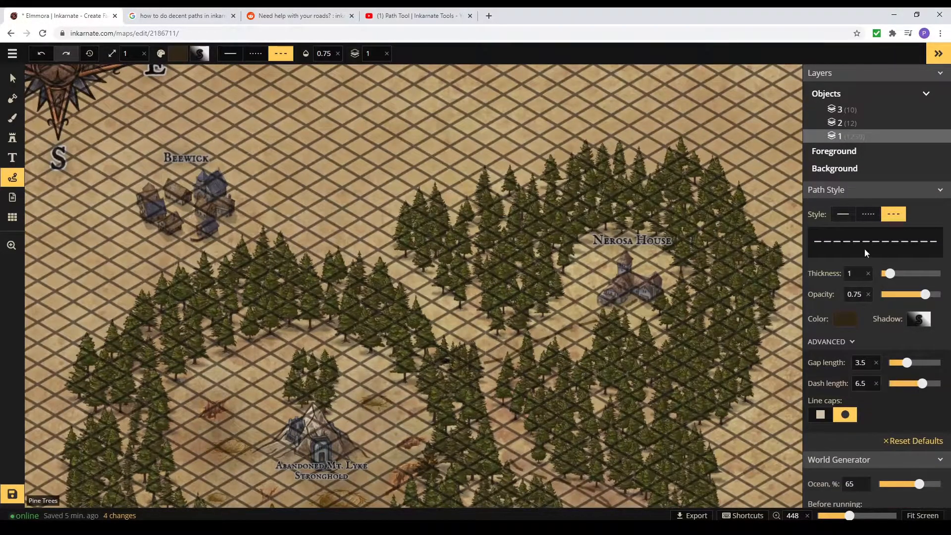
# Step: Switch the path style to solid with thickness 2.8 and remove the trial road drawn from Beewick
pyautogui.click(843, 214)
pyautogui.moveTo(193, 225); pyautogui.dragTo(486, 362)
pyautogui.scroll(-1, 411, 268)
pyautogui.scroll(8, 188, 257)
pyautogui.press('space')
pyautogui.scroll(-5, 683, 278)
pyautogui.moveTo(683, 277); pyautogui.dragTo(441, 252)
pyautogui.moveTo(890, 274); pyautogui.dragTo(912, 274)
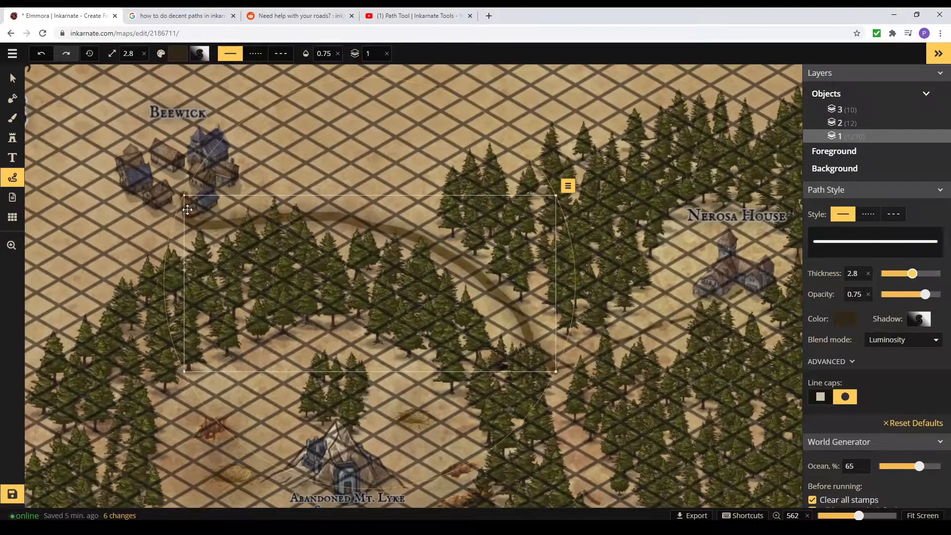
pyautogui.press('Delete')
# Step: Adjust the path's shadow blur, set its opacity to 1 and draw the solid road from Beewick to the junction
pyautogui.click(919, 319)
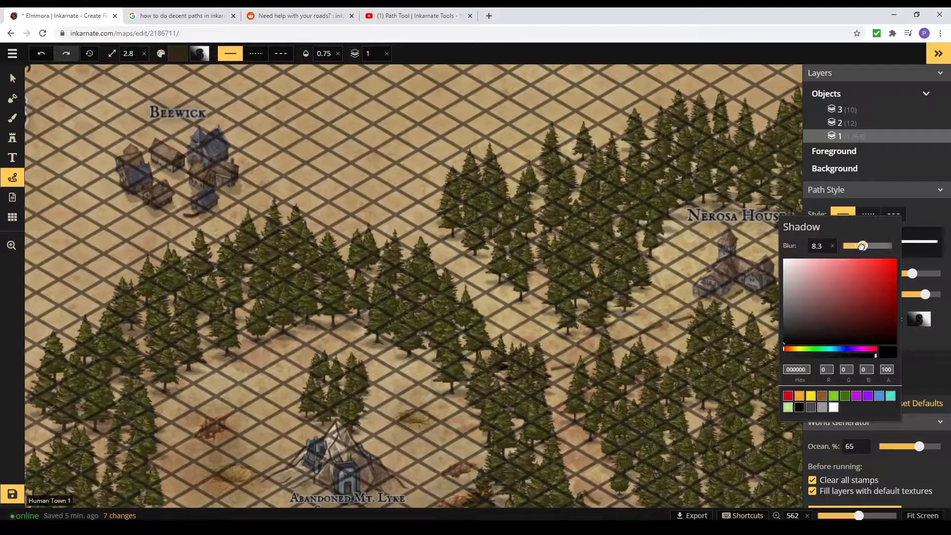
pyautogui.moveTo(862, 246); pyautogui.dragTo(861, 246)
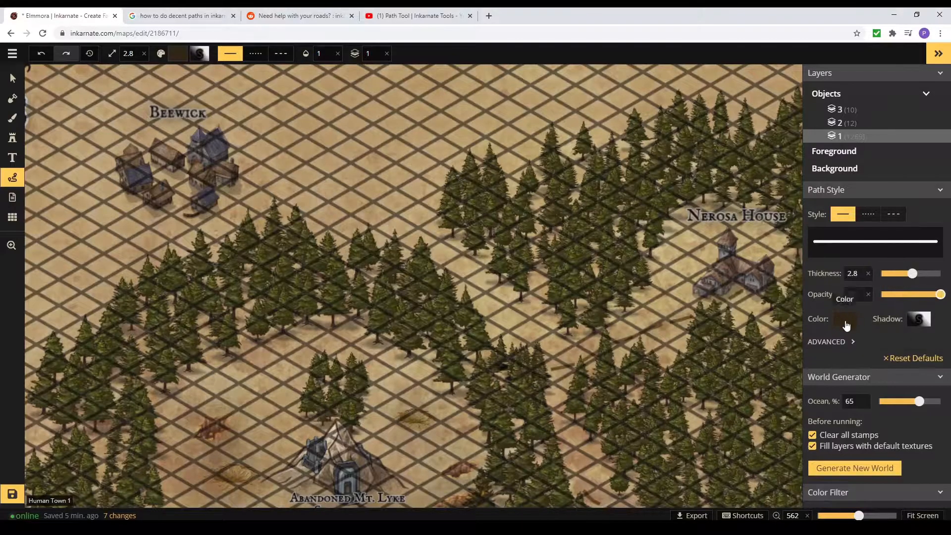
pyautogui.moveTo(179, 204)
pyautogui.mouseDown()
pyautogui.moveTo(223, 214)
pyautogui.moveTo(555, 366)
pyautogui.mouseUp()
# Step: Set the Beewick road's blend mode to Normal and adjust its dark brown color
pyautogui.click(901, 340)
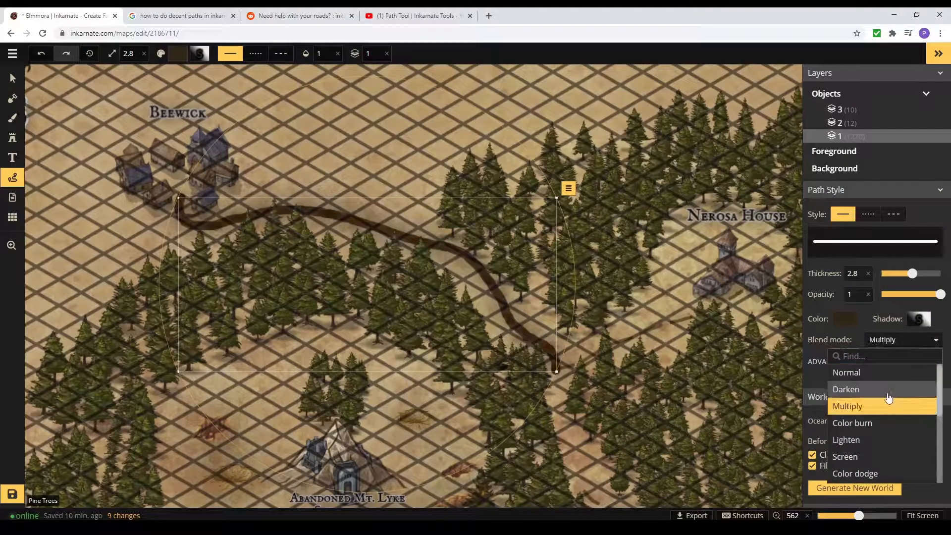
pyautogui.scroll(-3, 882, 432)
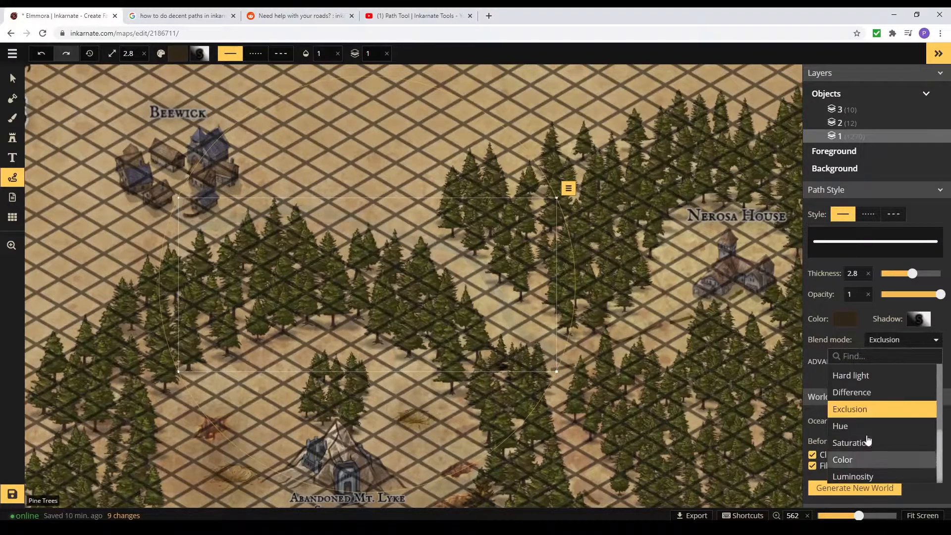
pyautogui.scroll(3, 869, 383)
pyautogui.click(845, 319)
pyautogui.moveTo(777, 322); pyautogui.dragTo(775, 325)
pyautogui.click(740, 381)
pyautogui.click(808, 317)
pyautogui.click(838, 362)
# Step: Compare the dotted and dashed styles on the Beewick road, keep it solid and move it to layer 0
pyautogui.click(867, 215)
pyautogui.click(894, 215)
pyautogui.click(844, 215)
pyautogui.press('Up')
pyautogui.press('Up')
pyautogui.press('Up')
pyautogui.press('Down')
pyautogui.press('Down')
pyautogui.press('Down')
pyautogui.press('Down')
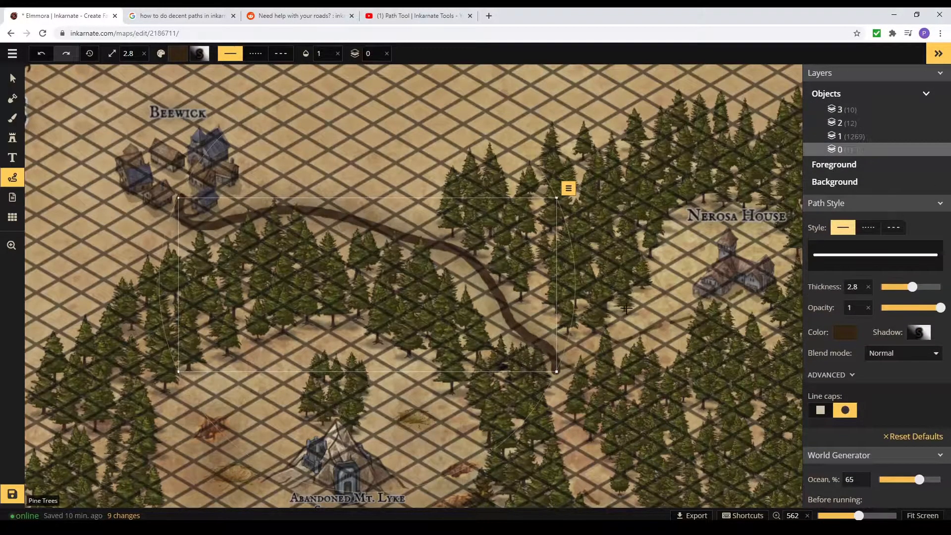
# Step: Draw solid brown roads from the junction to Nerosa House and south through Dalford to the dashed road
pyautogui.moveTo(559, 367); pyautogui.dragTo(743, 293)
pyautogui.moveTo(577, 249)
pyautogui.mouseDown()
pyautogui.moveTo(481, 51)
pyautogui.moveTo(444, 20)
pyautogui.mouseUp()
pyautogui.moveTo(424, 140); pyautogui.dragTo(423, 159)
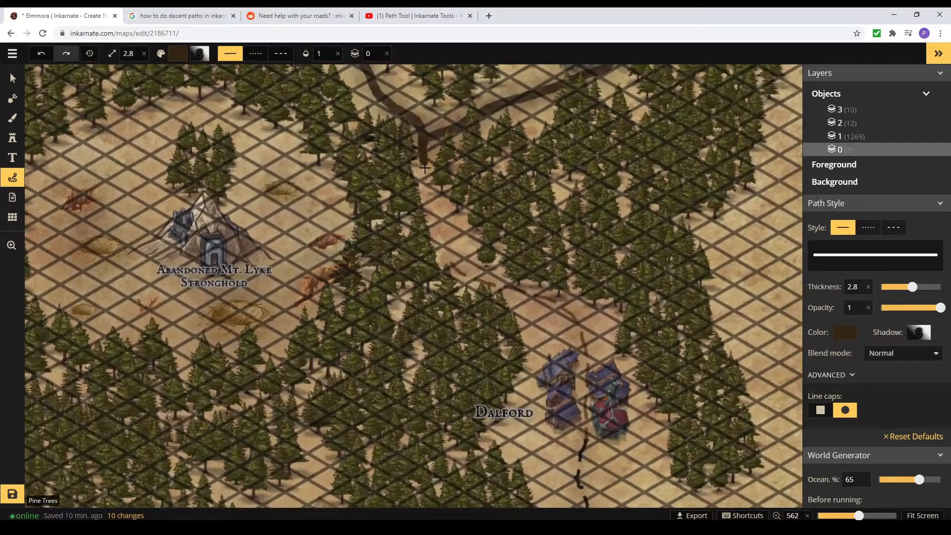
pyautogui.moveTo(524, 291); pyautogui.dragTo(585, 453)
pyautogui.scroll(-4, 446, 193)
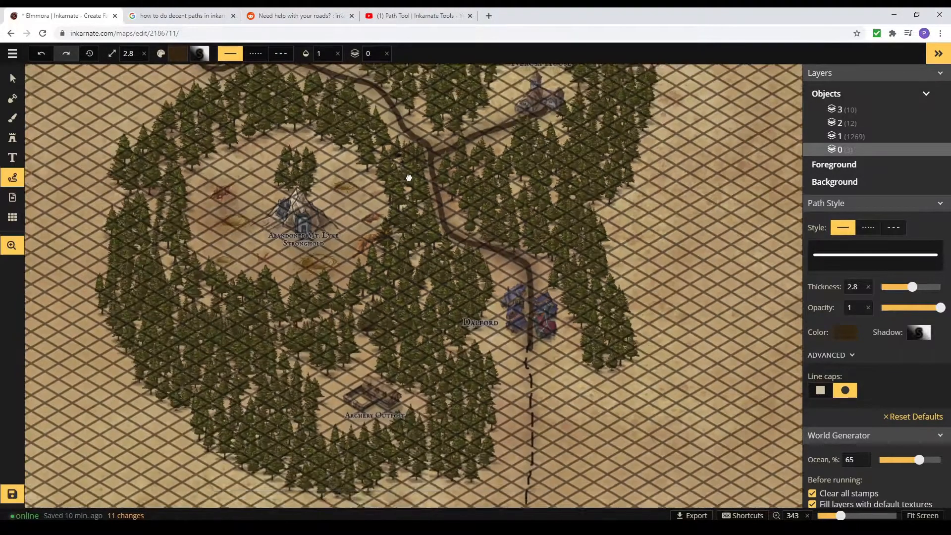
# Step: Delete the pine trees crowding the clearing around Nerosa House
pyautogui.moveTo(407, 178); pyautogui.dragTo(466, 301)
pyautogui.press('v')
pyautogui.scroll(5, 569, 223)
pyautogui.moveTo(570, 223); pyautogui.dragTo(443, 288)
pyautogui.scroll(4, 444, 288)
pyautogui.click(370, 245)
pyautogui.press('Delete')
pyautogui.click(369, 240)
pyautogui.press('Delete')
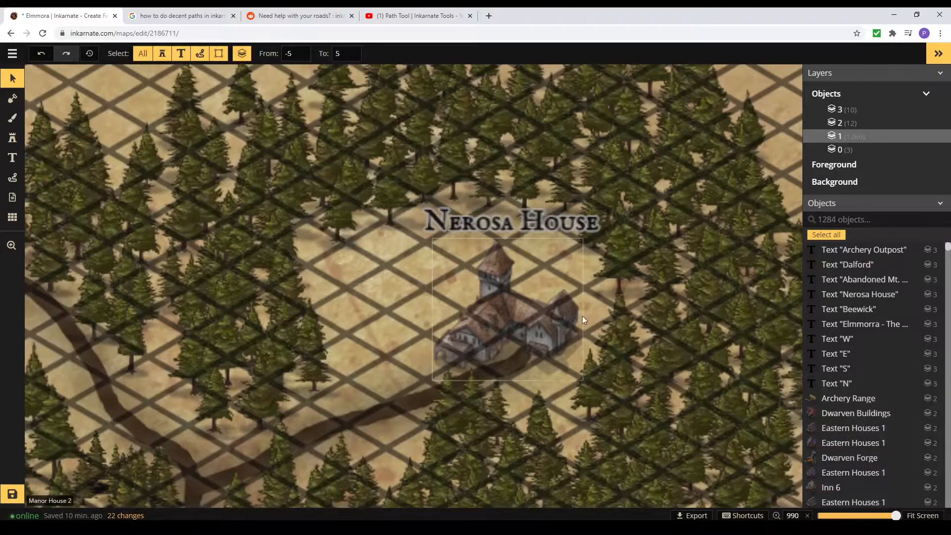
pyautogui.click(618, 263)
pyautogui.press('Delete')
# Step: Search the stamp catalog for "Build" and browse the building stamps for something to place beside Nerosa House
pyautogui.click(12, 137)
pyautogui.click(832, 203)
pyautogui.click(835, 265)
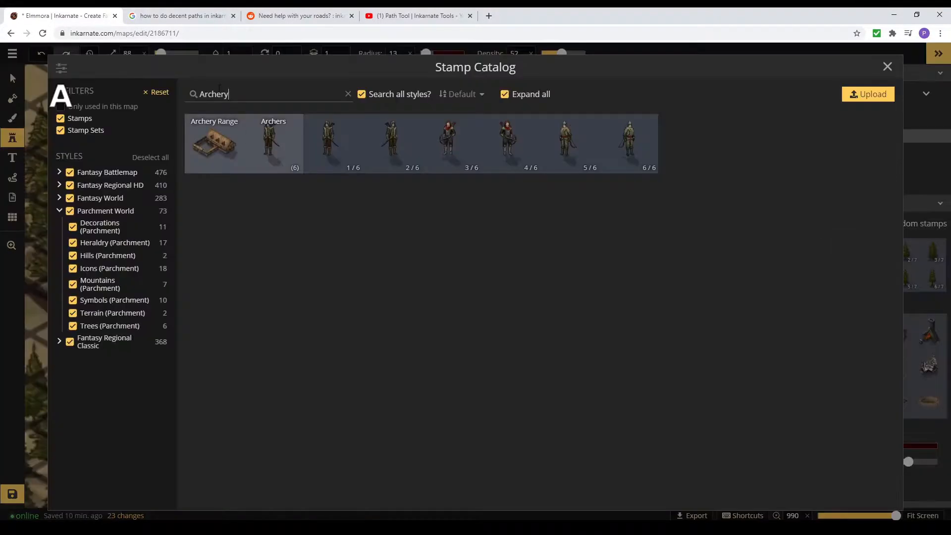
pyautogui.moveTo(231, 95); pyautogui.dragTo(106, 113)
pyautogui.write('Stabl')
pyautogui.press('BackSpace')
pyautogui.press('BackSpace')
pyautogui.press('BackSpace')
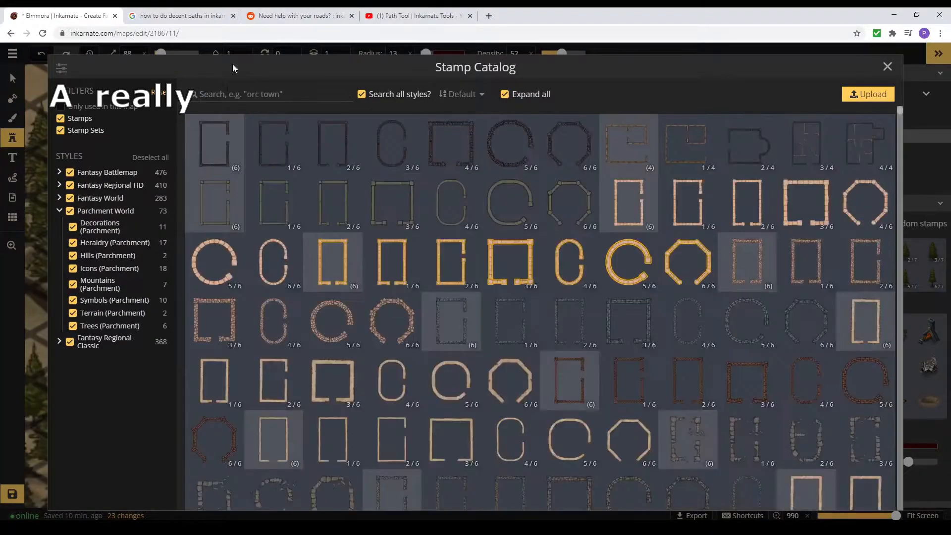
pyautogui.write('Build')
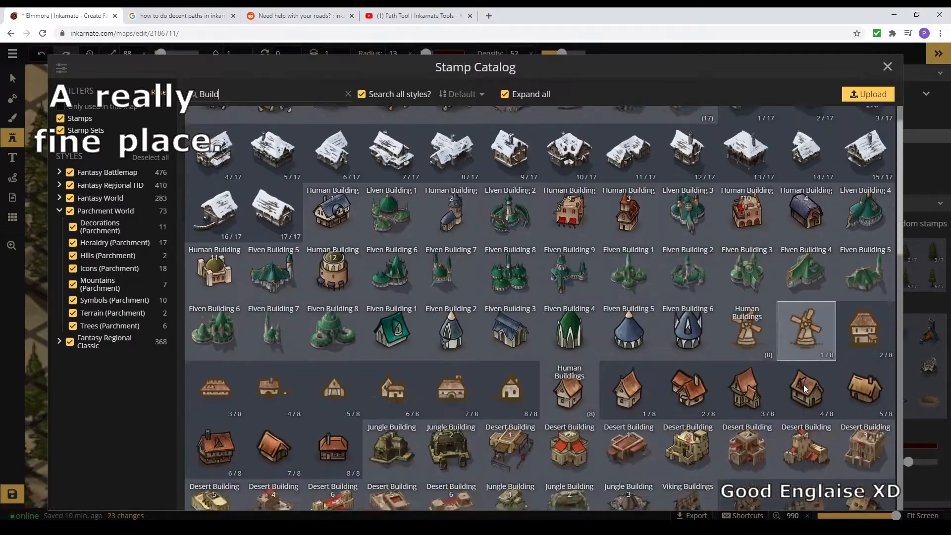
pyautogui.scroll(-10, 804, 384)
pyautogui.scroll(6, 761, 356)
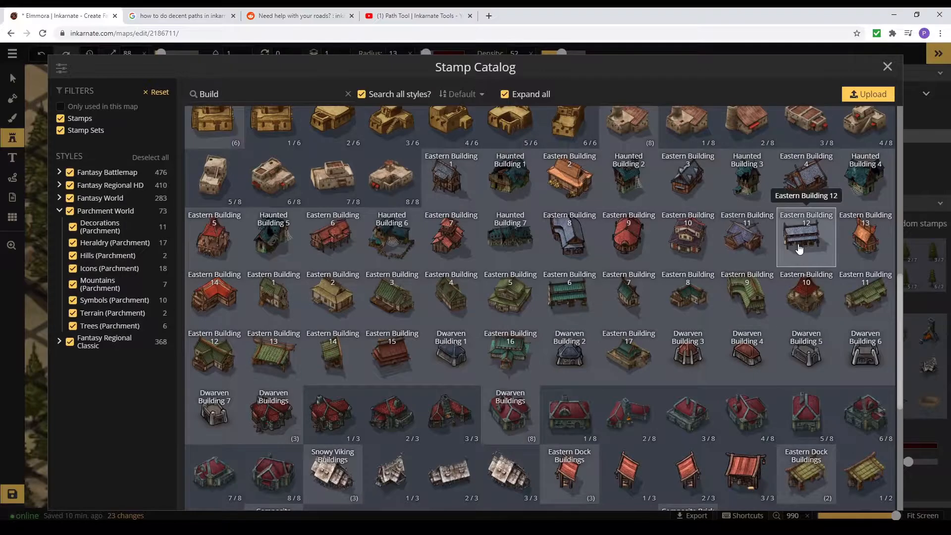
pyautogui.scroll(10, 798, 246)
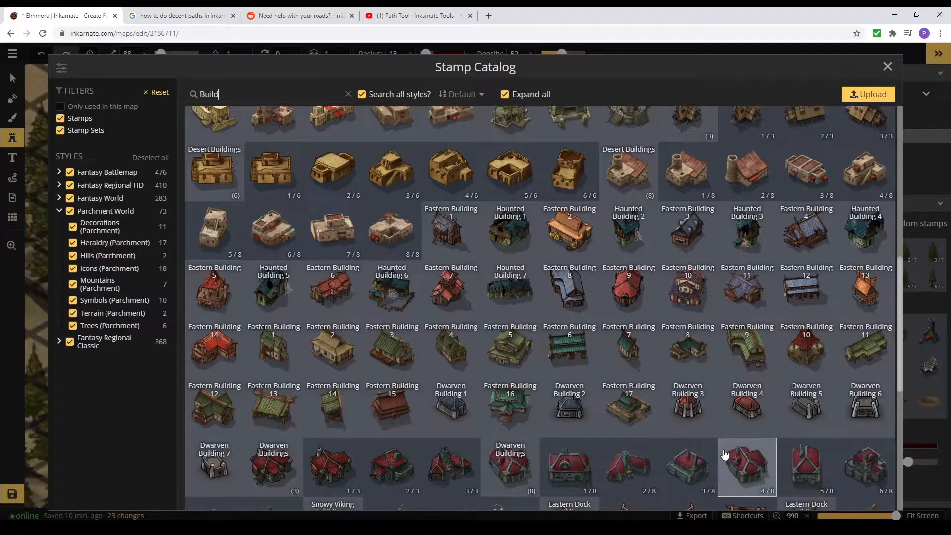
pyautogui.scroll(-10, 417, 271)
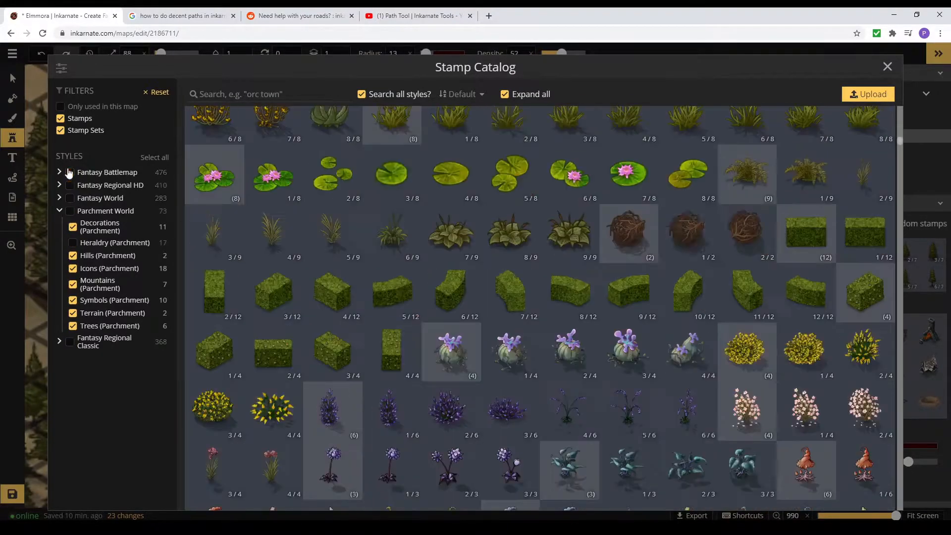
# Step: Choose Farms stamp 8/12, place it at size 10 and radius 0 just northwest of Nerosa House, and raise it to layer 2
pyautogui.scroll(-6, 722, 271)
pyautogui.scroll(20, 706, 252)
pyautogui.scroll(-20, 694, 236)
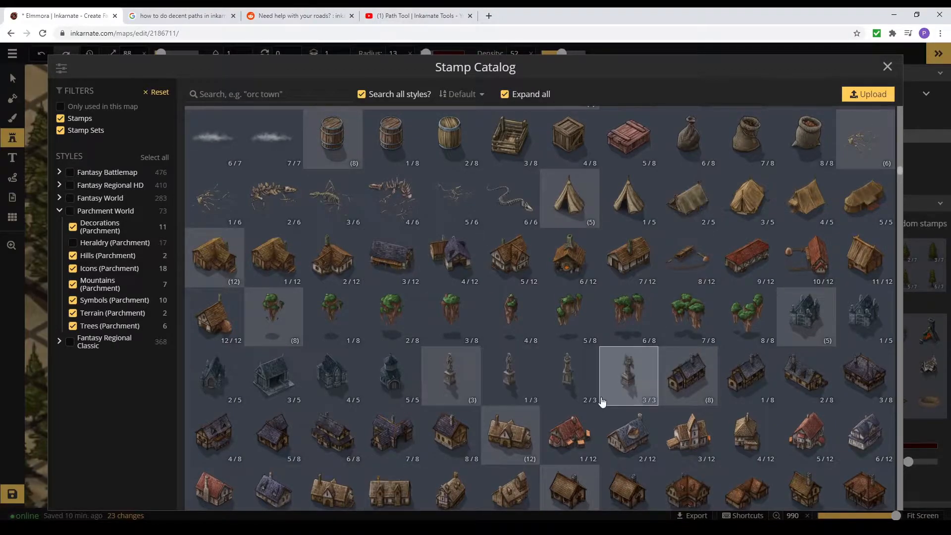
pyautogui.click(699, 263)
pyautogui.scroll(-8, 399, 243)
pyautogui.scroll(-5, 602, 267)
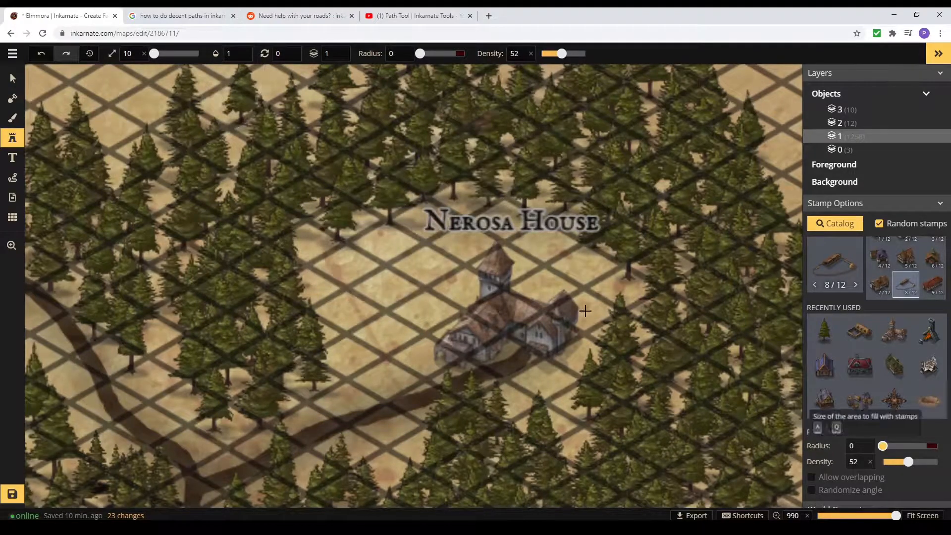
pyautogui.click(444, 236)
pyautogui.press('v')
pyautogui.click(407, 249)
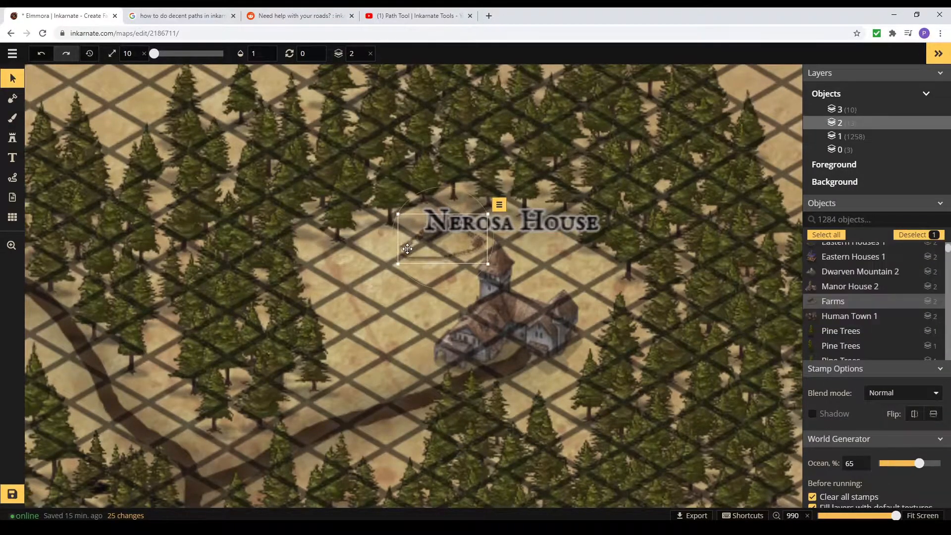
# Step: Place Farms stamp 12/12 at size 10 in front of Nerosa House beside the road and raise it to layer 2
pyautogui.press('s')
pyautogui.click(837, 263)
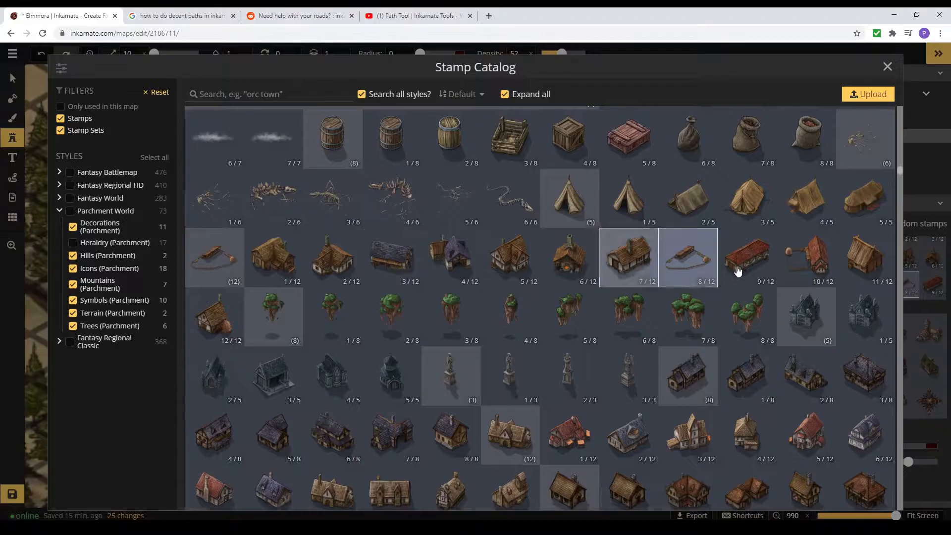
pyautogui.click(222, 319)
pyautogui.click(546, 376)
pyautogui.press('v')
pyautogui.click(545, 376)
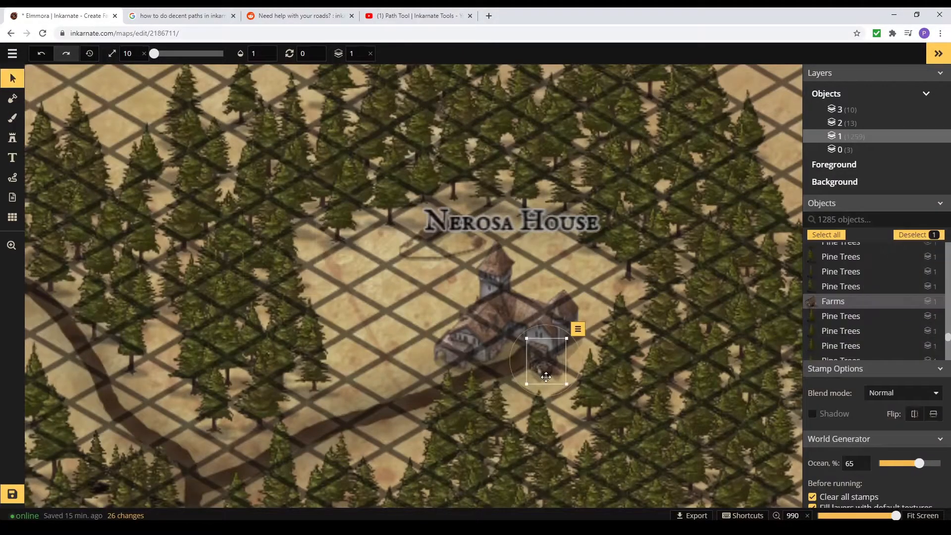
pyautogui.press('pageup')
pyautogui.click(501, 368)
# Step: Paint the olive-green ground texture under the trees around Nerosa House with the foreground brush at size 12
pyautogui.click(12, 118)
pyautogui.click(858, 339)
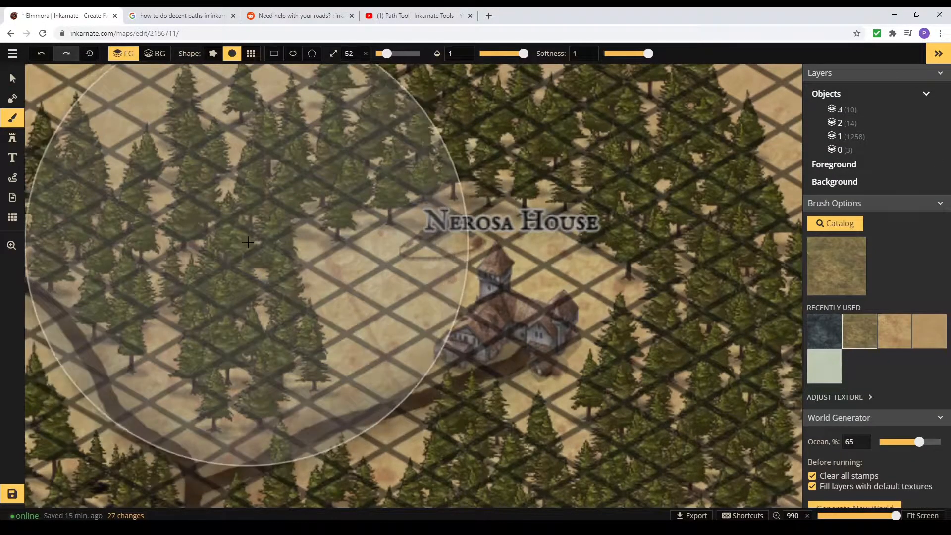
pyautogui.scroll(-10, 246, 298)
pyautogui.moveTo(208, 381)
pyautogui.mouseDown()
pyautogui.moveTo(119, 295)
pyautogui.moveTo(191, 193)
pyautogui.moveTo(146, 263)
pyautogui.moveTo(297, 171)
pyautogui.moveTo(555, 113)
pyautogui.moveTo(691, 329)
pyautogui.moveTo(683, 373)
pyautogui.mouseUp()
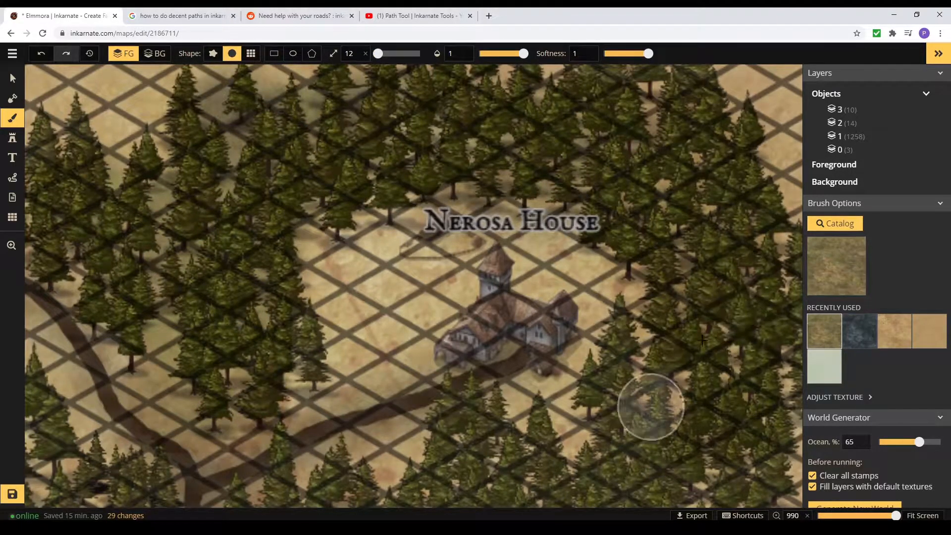
# Step: Choose a bright green grass texture from the catalog and paint the ground of the Nerosa House clearing with it
pyautogui.click(833, 276)
pyautogui.click(71, 149)
pyautogui.click(361, 94)
pyautogui.click(104, 216)
pyautogui.click(70, 149)
pyautogui.scroll(-3, 393, 250)
pyautogui.click(393, 250)
pyautogui.moveTo(374, 250)
pyautogui.mouseDown()
pyautogui.moveTo(520, 412)
pyautogui.moveTo(379, 319)
pyautogui.moveTo(367, 385)
pyautogui.mouseUp()
pyautogui.scroll(-4, 364, 371)
pyautogui.moveTo(278, 357)
pyautogui.mouseDown()
pyautogui.moveTo(472, 184)
pyautogui.moveTo(583, 135)
pyautogui.mouseUp()
# Step: Paint the dark blue-grey texture on the ground around the Abandoned Mt. Lyke Stronghold
pyautogui.click(895, 331)
pyautogui.moveTo(275, 258)
pyautogui.mouseDown()
pyautogui.moveTo(351, 205)
pyautogui.moveTo(295, 273)
pyautogui.moveTo(284, 358)
pyautogui.moveTo(372, 318)
pyautogui.moveTo(315, 297)
pyautogui.moveTo(351, 287)
pyautogui.moveTo(409, 340)
pyautogui.moveTo(283, 368)
pyautogui.moveTo(453, 374)
pyautogui.moveTo(511, 351)
pyautogui.moveTo(508, 305)
pyautogui.moveTo(463, 299)
pyautogui.moveTo(458, 230)
pyautogui.moveTo(477, 315)
pyautogui.moveTo(466, 359)
pyautogui.moveTo(533, 306)
pyautogui.moveTo(433, 311)
pyautogui.moveTo(305, 253)
pyautogui.moveTo(270, 300)
pyautogui.moveTo(457, 210)
pyautogui.mouseUp()
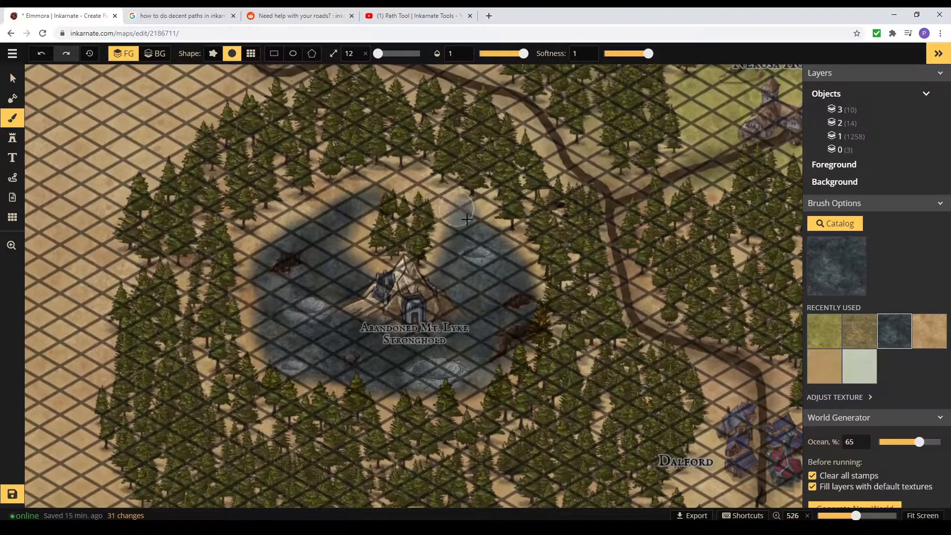
# Step: Paint the olive-green texture beneath the pine forests around Mt. Lyke, Dalford and the Archery Outpost, finishing with brush size 43
pyautogui.click(859, 331)
pyautogui.moveTo(375, 267)
pyautogui.mouseDown()
pyautogui.moveTo(263, 202)
pyautogui.moveTo(212, 159)
pyautogui.moveTo(471, 193)
pyautogui.moveTo(580, 301)
pyautogui.moveTo(621, 208)
pyautogui.mouseUp()
pyautogui.moveTo(430, 99)
pyautogui.mouseDown()
pyautogui.moveTo(686, 283)
pyautogui.moveTo(466, 416)
pyautogui.moveTo(283, 440)
pyautogui.mouseUp()
pyautogui.moveTo(221, 407)
pyautogui.mouseDown()
pyautogui.moveTo(248, 149)
pyautogui.moveTo(163, 426)
pyautogui.moveTo(446, 476)
pyautogui.moveTo(664, 394)
pyautogui.mouseUp()
pyautogui.press('space')
pyautogui.moveTo(312, 153)
pyautogui.mouseDown()
pyautogui.moveTo(328, 261)
pyautogui.moveTo(351, 283)
pyautogui.mouseUp()
pyautogui.moveTo(312, 230)
pyautogui.mouseDown()
pyautogui.moveTo(206, 297)
pyautogui.moveTo(198, 288)
pyautogui.moveTo(597, 165)
pyautogui.moveTo(730, 344)
pyautogui.moveTo(787, 384)
pyautogui.mouseUp()
pyautogui.press('space')
pyautogui.moveTo(788, 412); pyautogui.dragTo(412, 147)
pyautogui.moveTo(393, 52); pyautogui.dragTo(385, 53)
pyautogui.moveTo(431, 137)
pyautogui.mouseDown()
pyautogui.moveTo(557, 350)
pyautogui.moveTo(355, 164)
pyautogui.moveTo(654, 79)
pyautogui.mouseUp()
pyautogui.press('space')
pyautogui.moveTo(57, 188); pyautogui.dragTo(233, 284)
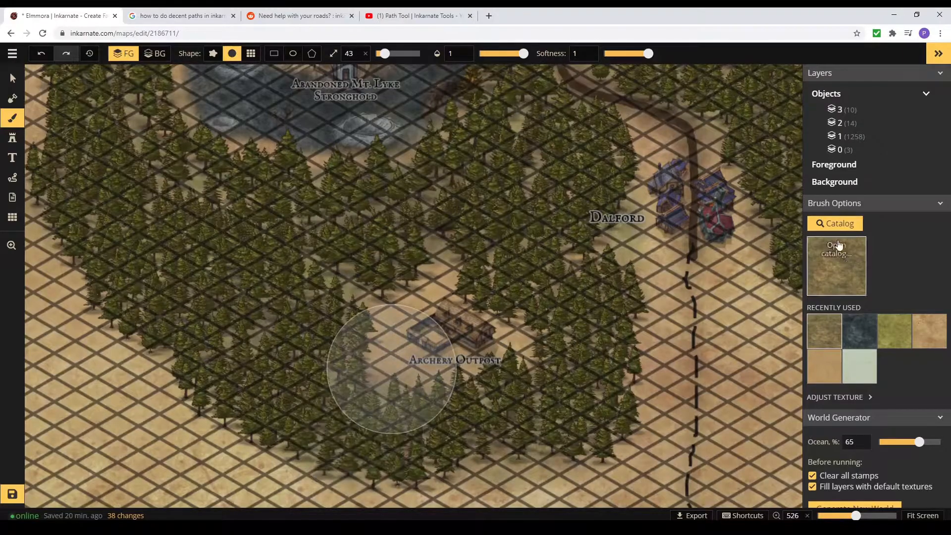
# Step: Choose a reddish-brown texture and repaint the ground around the Abandoned Mt. Lyke Stronghold with brush size 10
pyautogui.click(837, 266)
pyautogui.click(645, 312)
pyautogui.scroll(2, 388, 307)
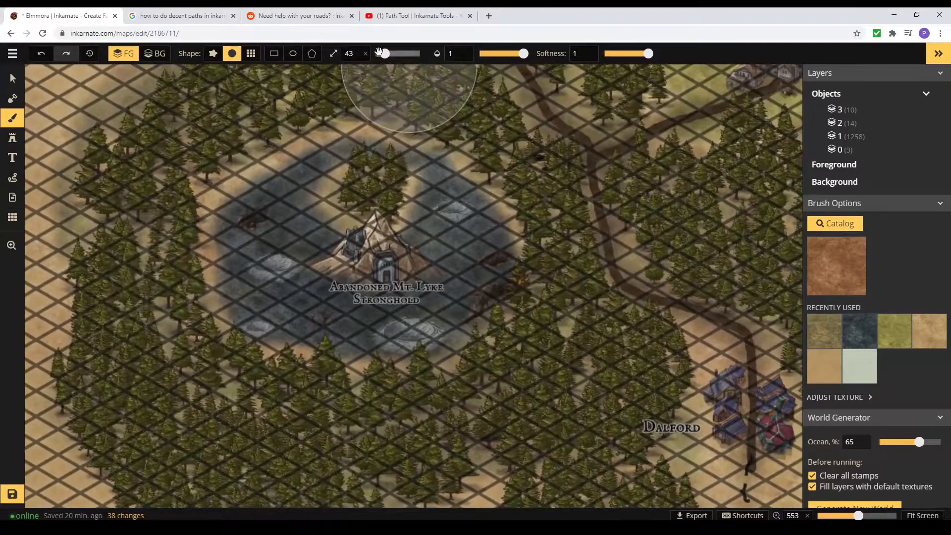
pyautogui.moveTo(233, 197)
pyautogui.mouseDown()
pyautogui.moveTo(226, 260)
pyautogui.moveTo(235, 288)
pyautogui.moveTo(261, 271)
pyautogui.moveTo(325, 274)
pyautogui.moveTo(244, 310)
pyautogui.moveTo(262, 329)
pyautogui.moveTo(426, 313)
pyautogui.moveTo(330, 319)
pyautogui.moveTo(471, 272)
pyautogui.mouseUp()
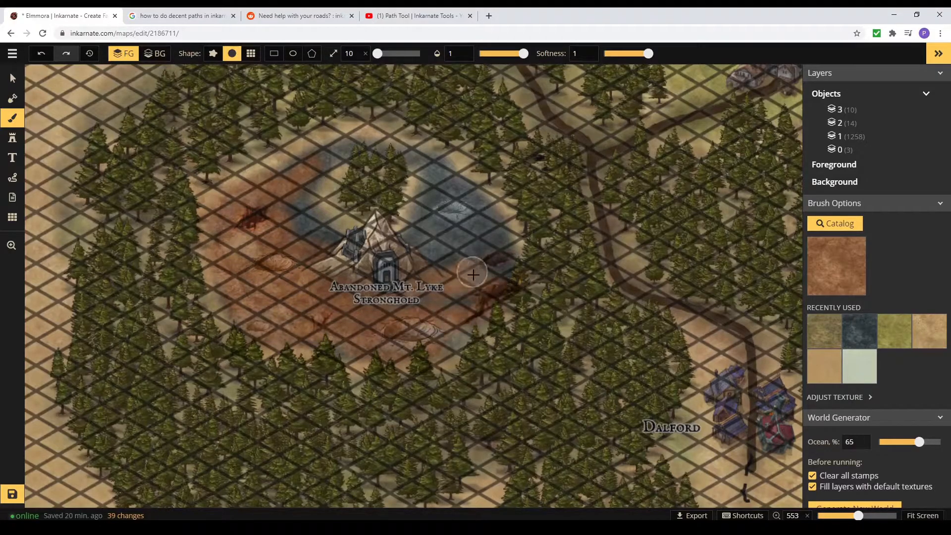
pyautogui.moveTo(307, 204)
pyautogui.mouseDown()
pyautogui.moveTo(357, 149)
pyautogui.moveTo(476, 208)
pyautogui.moveTo(337, 243)
pyautogui.moveTo(317, 267)
pyautogui.mouseUp()
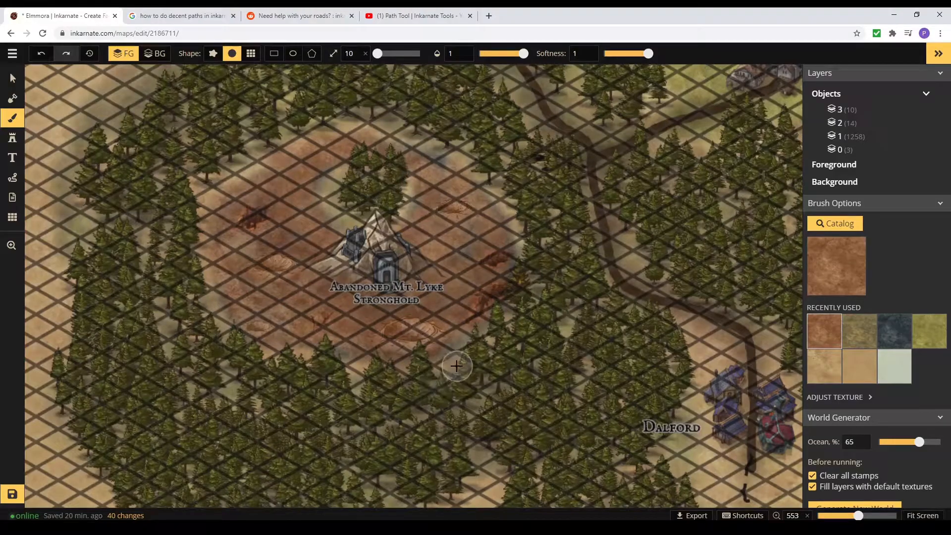
# Step: Paint the olive-green texture beneath the pine trees directly behind the Abandoned Mt. Lyke Stronghold, using brush softness 0.21
pyautogui.click(859, 331)
pyautogui.click(837, 397)
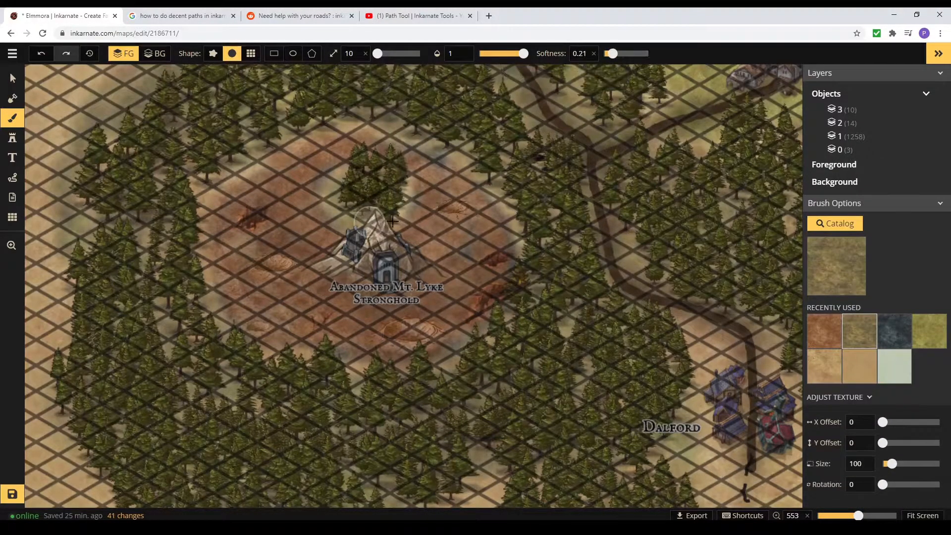
pyautogui.moveTo(390, 190); pyautogui.dragTo(351, 188)
# Step: Choose a brown texture from the catalog and paint the ground around the Archery Outpost with it
pyautogui.press('space')
pyautogui.moveTo(522, 303)
pyautogui.mouseDown()
pyautogui.moveTo(502, 73)
pyautogui.moveTo(458, 73)
pyautogui.mouseUp()
pyautogui.click(835, 223)
pyautogui.scroll(-10, 527, 355)
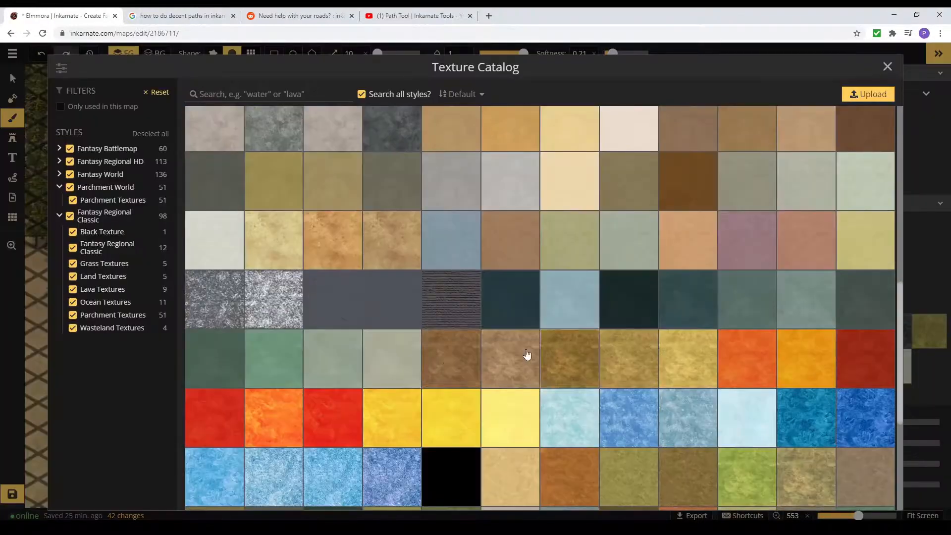
pyautogui.click(467, 357)
pyautogui.moveTo(389, 313)
pyautogui.mouseDown()
pyautogui.moveTo(442, 331)
pyautogui.moveTo(521, 322)
pyautogui.moveTo(367, 303)
pyautogui.moveTo(400, 278)
pyautogui.moveTo(495, 315)
pyautogui.moveTo(485, 330)
pyautogui.moveTo(363, 335)
pyautogui.moveTo(524, 366)
pyautogui.mouseUp()
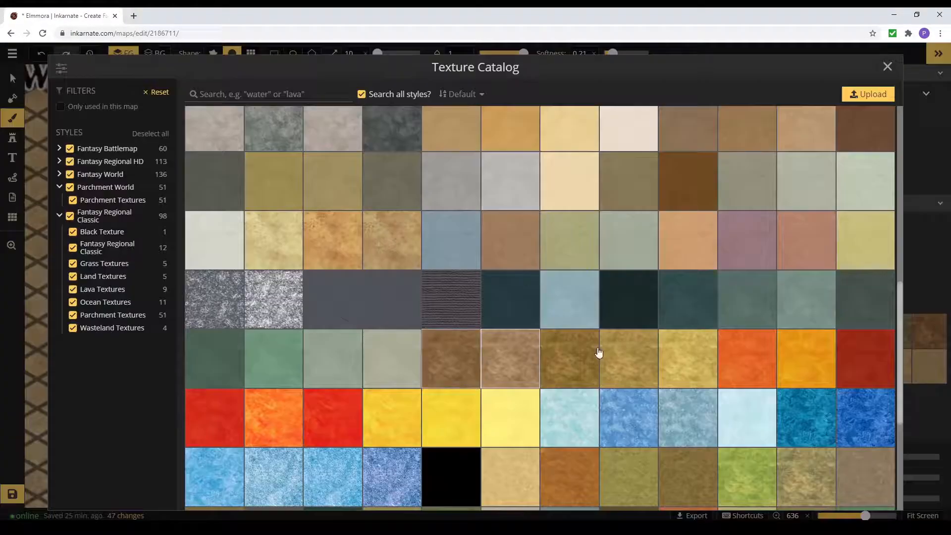
# Step: Choose a darker yellowish-brown texture from the catalog and paint the ground around the Beewick and Dalford houses
pyautogui.scroll(-5, 599, 352)
pyautogui.click(222, 481)
pyautogui.moveTo(317, 277)
pyautogui.mouseDown()
pyautogui.moveTo(360, 260)
pyautogui.moveTo(332, 313)
pyautogui.mouseUp()
pyautogui.moveTo(312, 232); pyautogui.dragTo(386, 248)
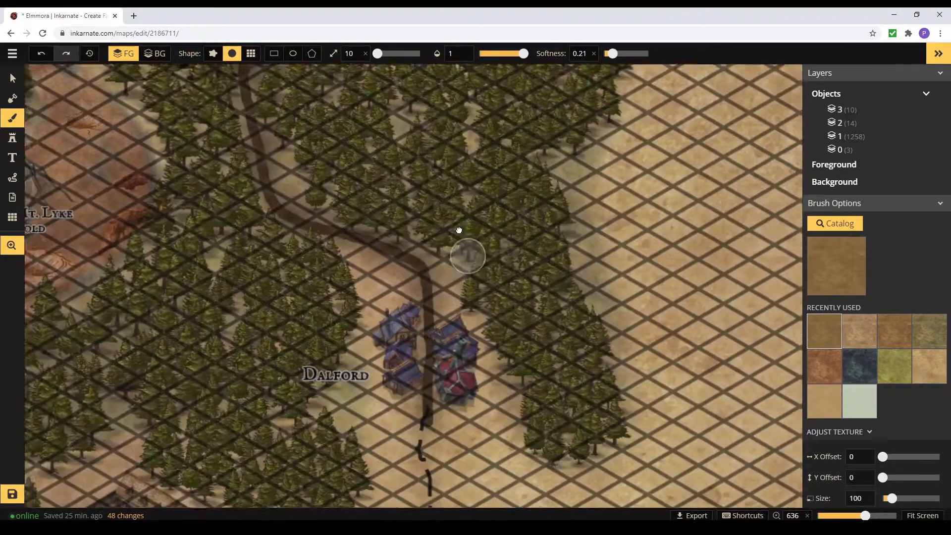
pyautogui.moveTo(436, 288)
pyautogui.mouseDown()
pyautogui.moveTo(411, 396)
pyautogui.moveTo(377, 336)
pyautogui.mouseUp()
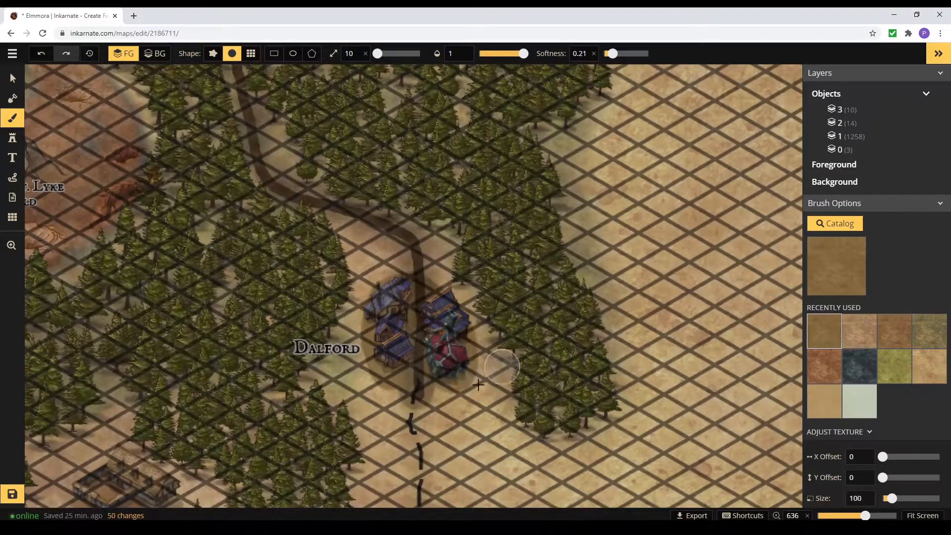
# Step: Select a pine tree stamp at the forest edge just northeast of the Dalford houses
pyautogui.press('v')
pyautogui.click(456, 277)
pyautogui.scroll(-5, 266, 210)
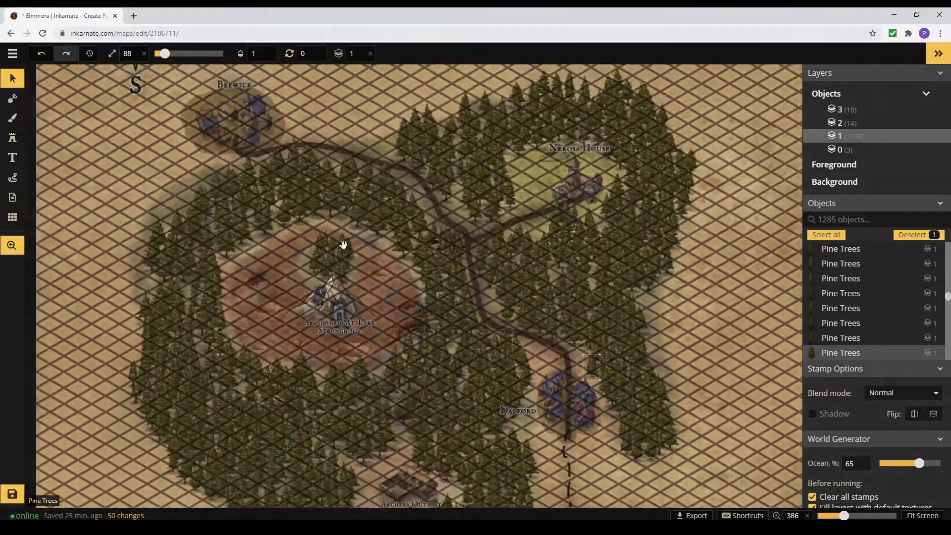